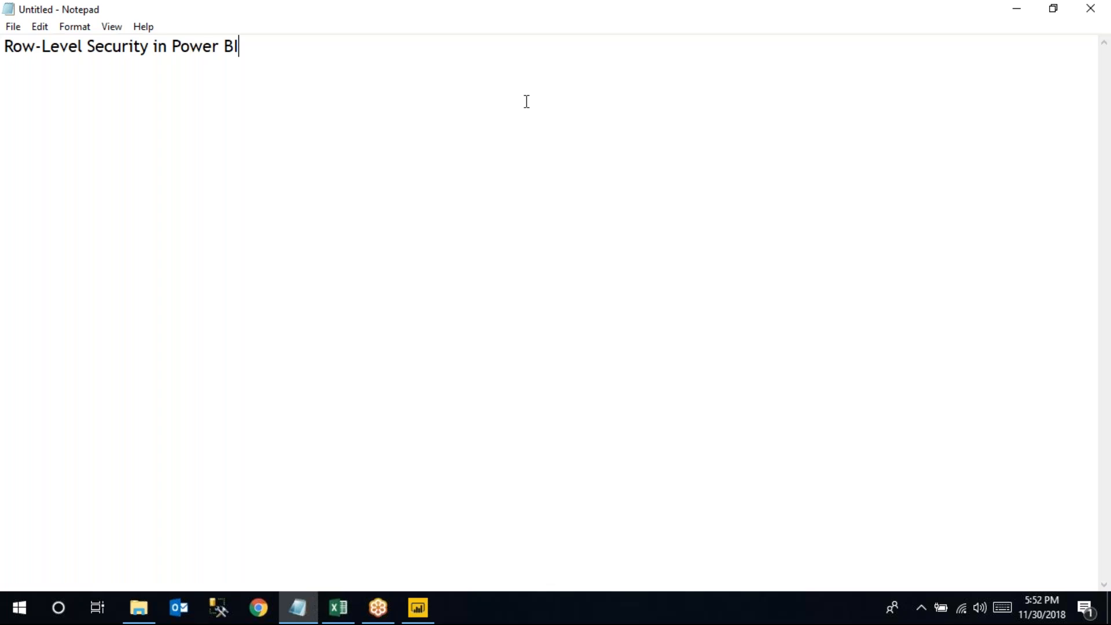
# Bring the Power BI Desktop window with the Row Level Security report to the front
pyautogui.click(429, 607)
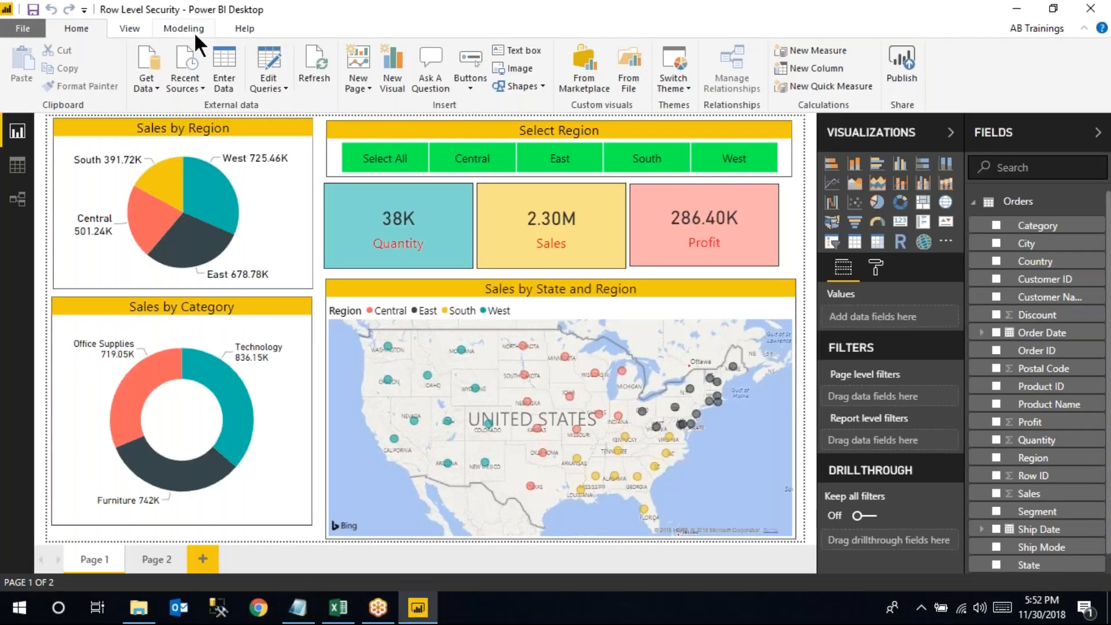
pyautogui.click(193, 32)
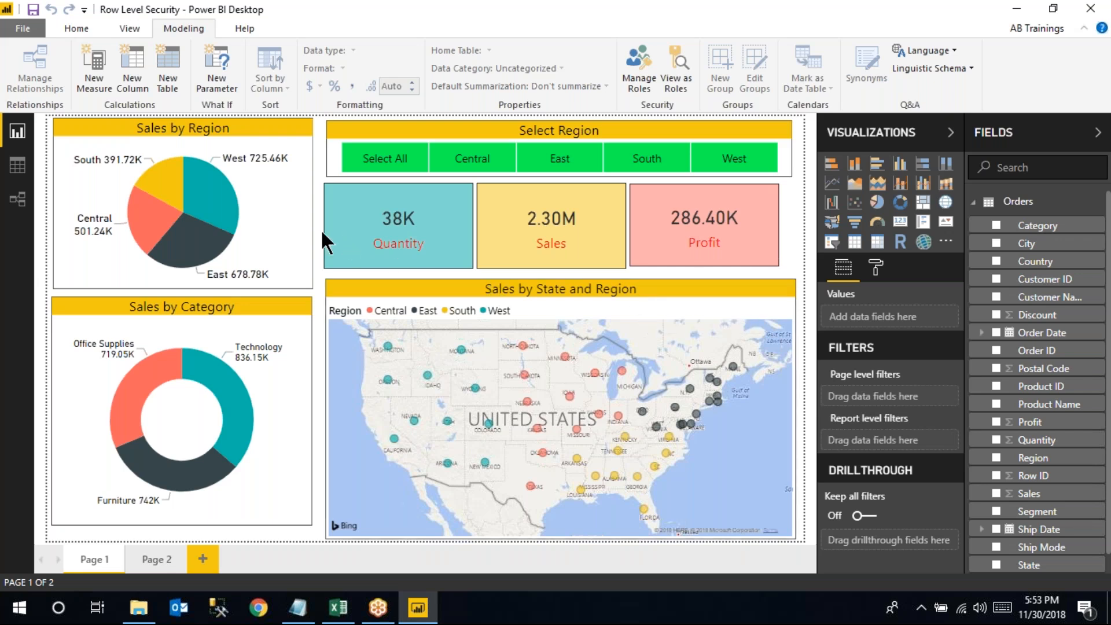
pyautogui.moveTo(232, 215)
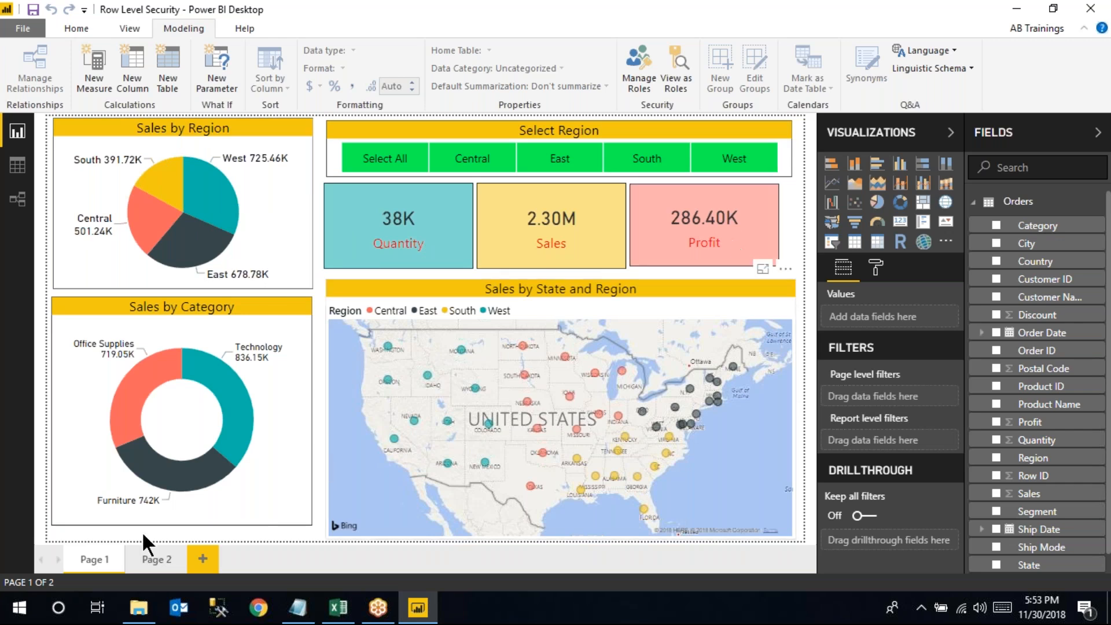
pyautogui.click(144, 556)
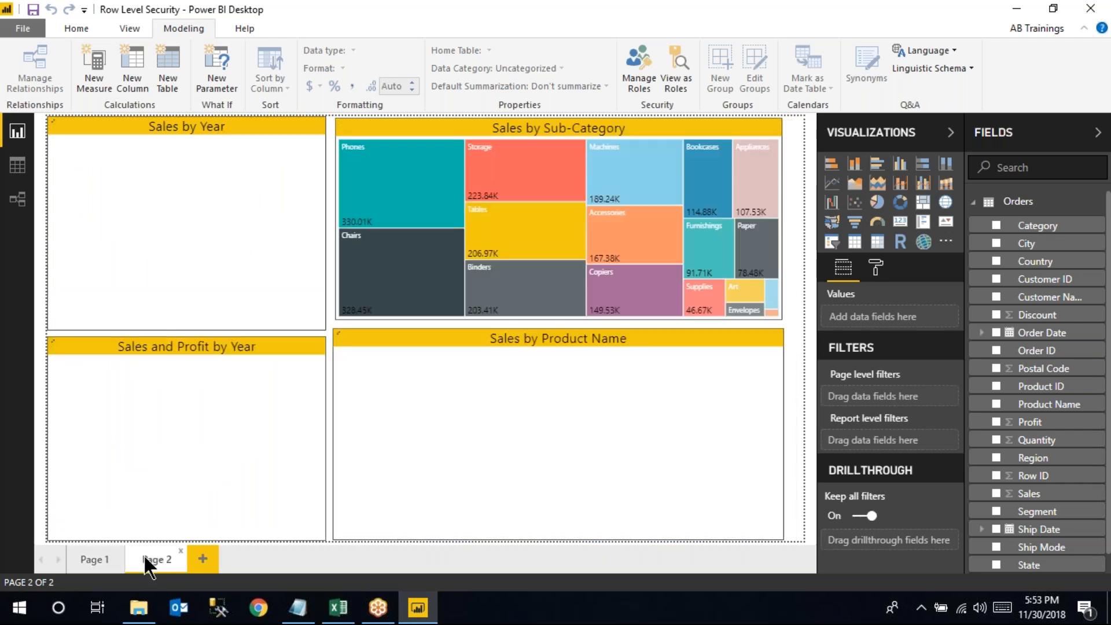
pyautogui.click(92, 560)
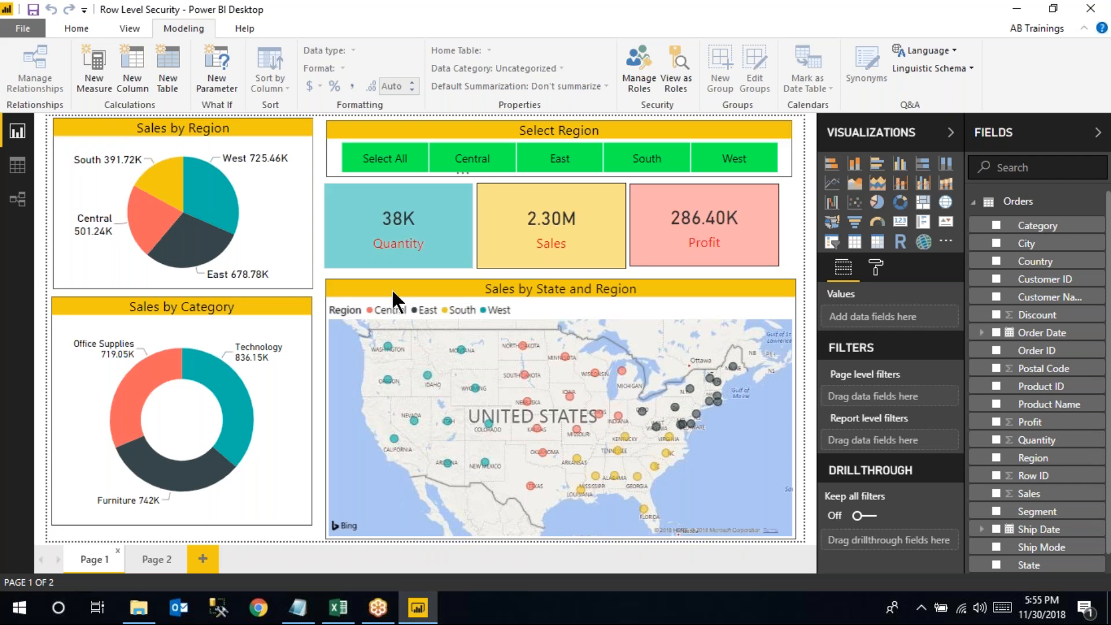
pyautogui.click(84, 28)
# Check the model diagram's single Orders table, then switch to the Excel 5.1. Users workbook
pyautogui.click(27, 191)
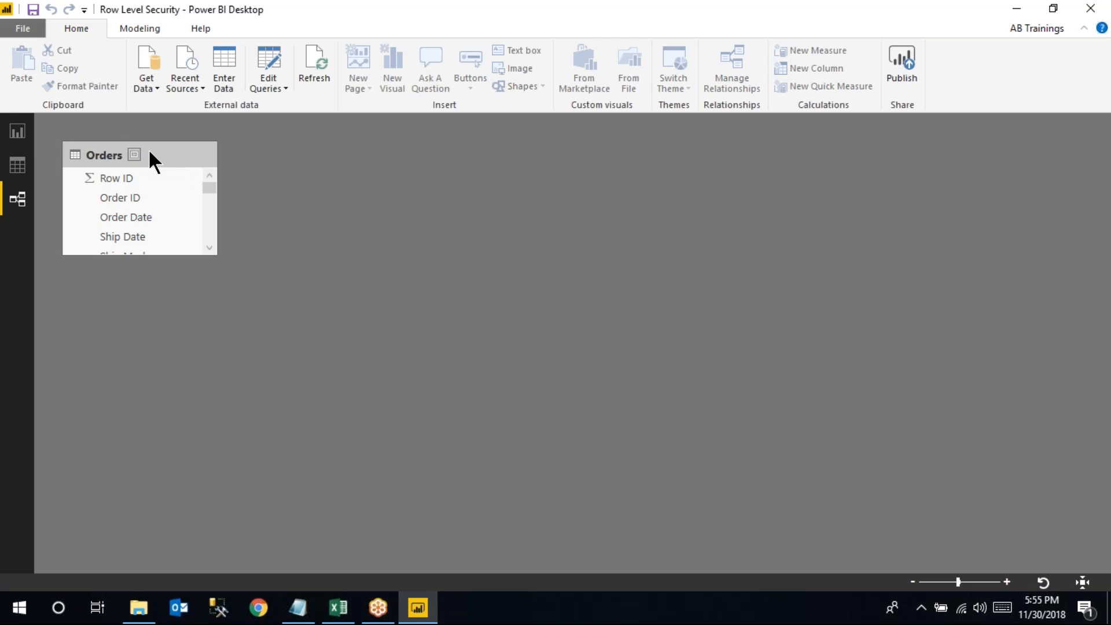
pyautogui.click(18, 131)
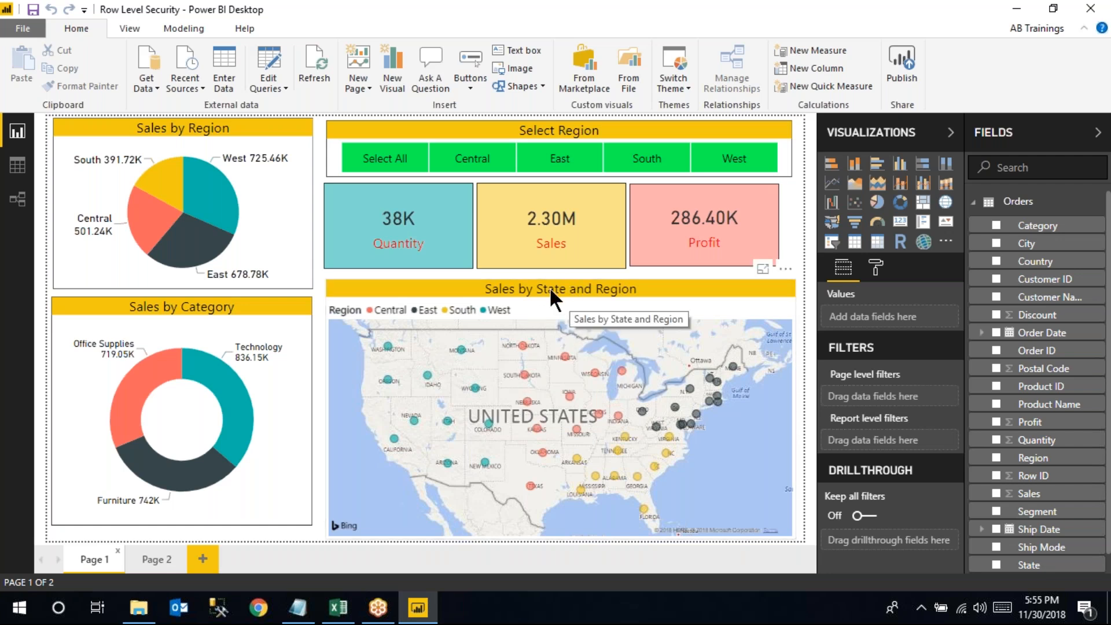
pyautogui.click(17, 199)
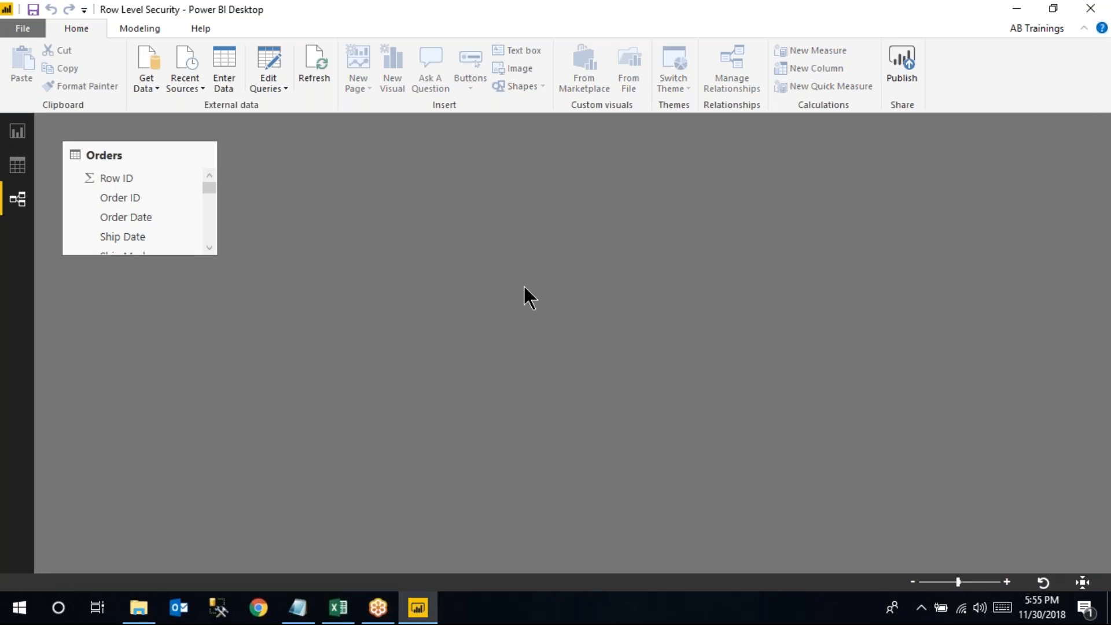
pyautogui.click(347, 612)
# Inspect the Region and UserPrincipalName columns in Excel, starting with East, then return to Power BI
pyautogui.moveTo(41, 186); pyautogui.dragTo(121, 183)
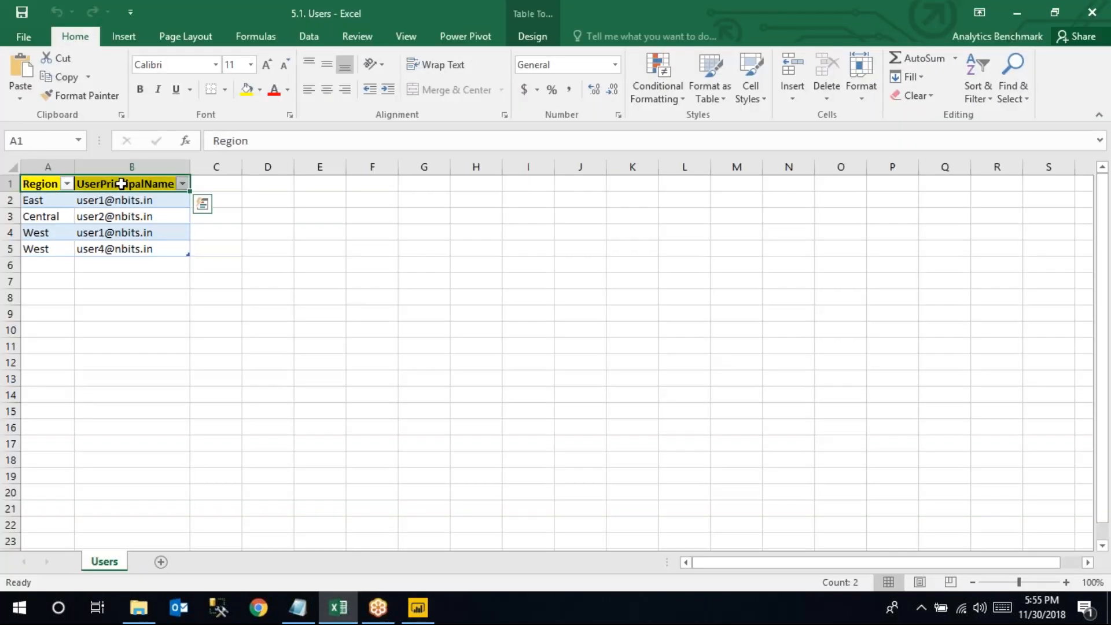
pyautogui.click(121, 183)
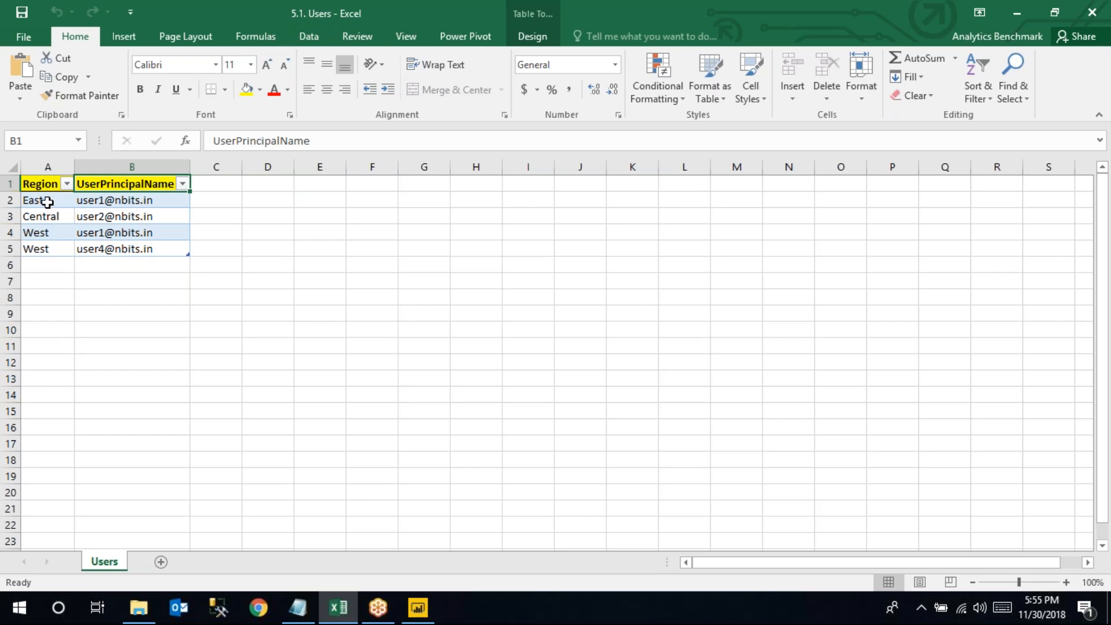
pyautogui.click(41, 186)
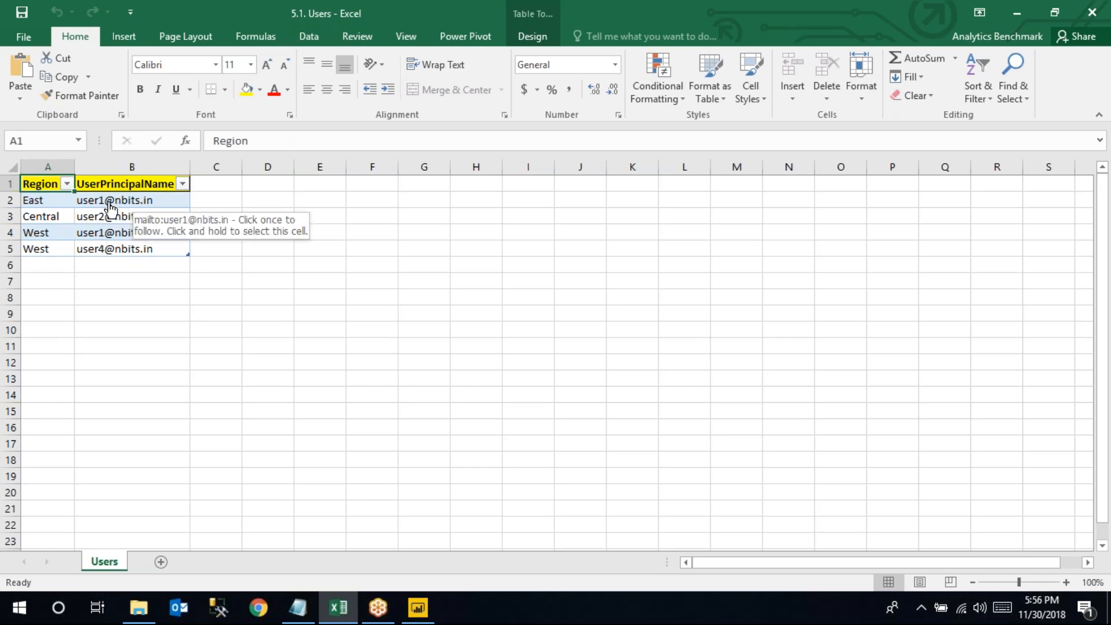
pyautogui.click(46, 202)
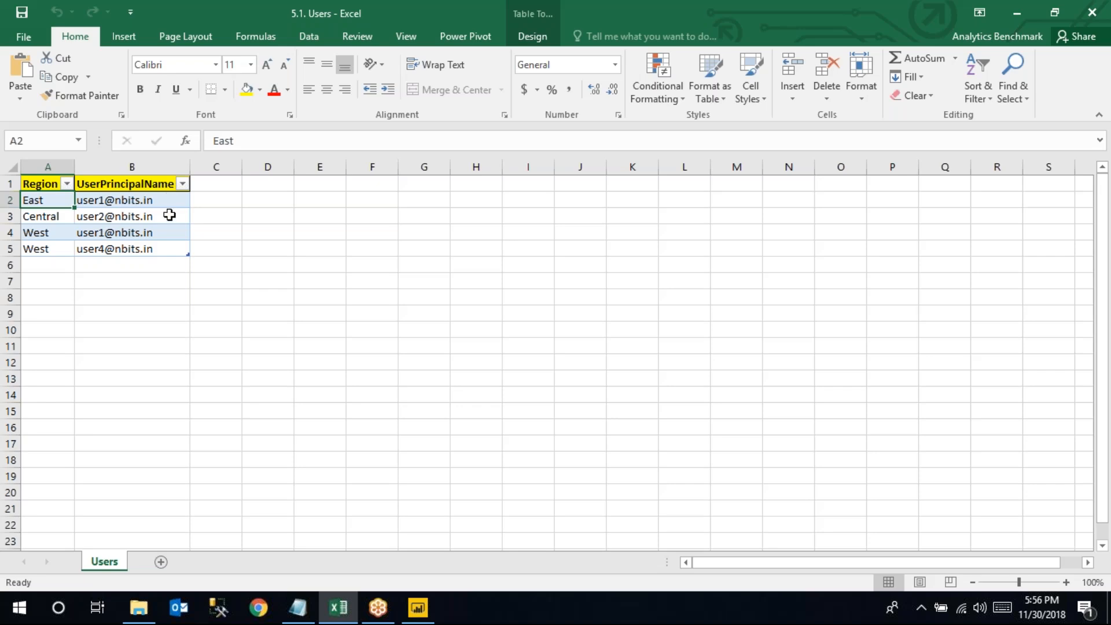
pyautogui.click(418, 608)
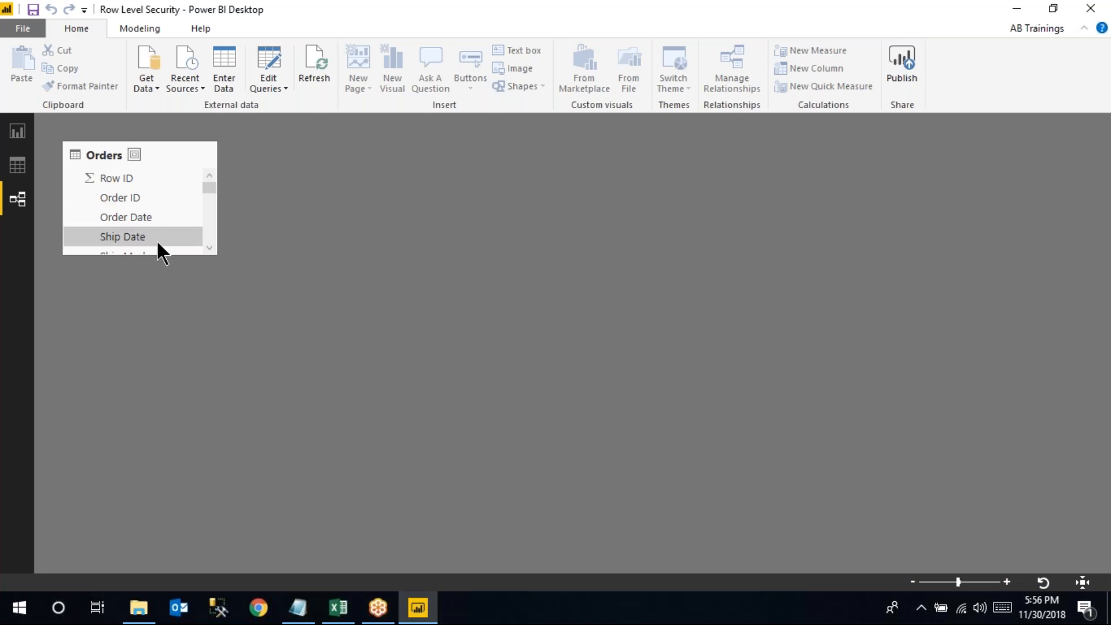
# Stretch the Orders card to show more fields, then choose Get Data from an Excel workbook
pyautogui.moveTo(156, 255); pyautogui.dragTo(174, 446)
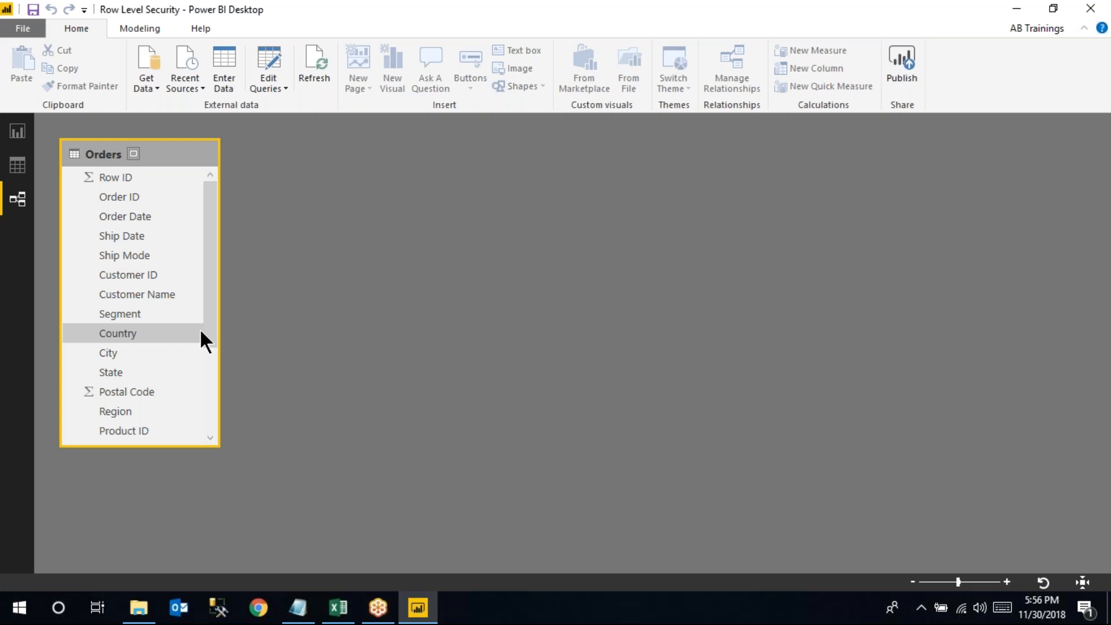
pyautogui.click(156, 93)
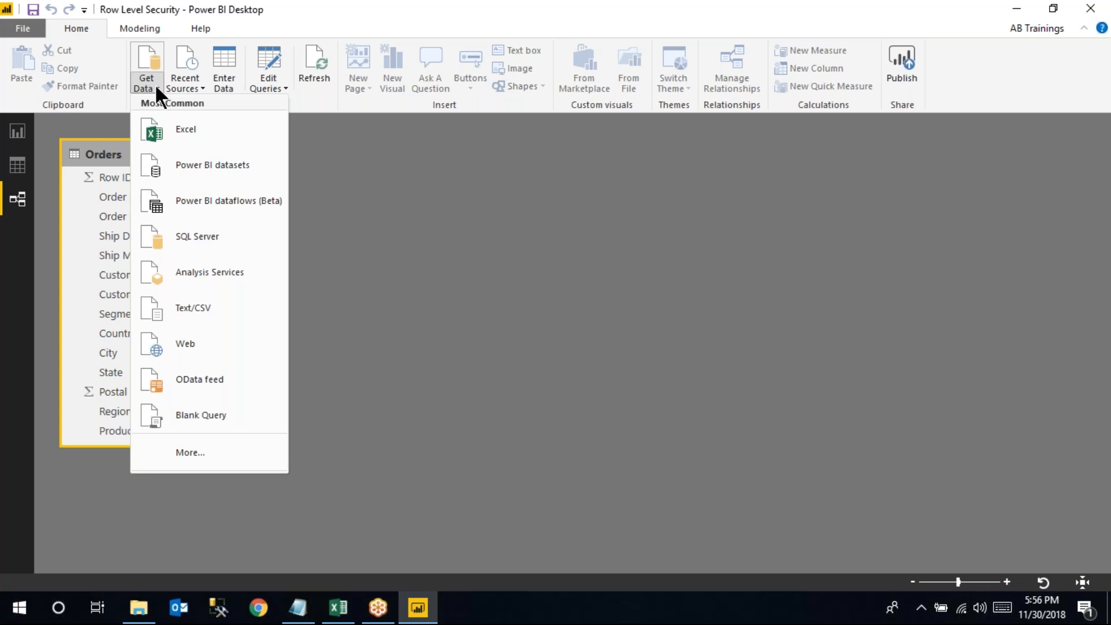
pyautogui.click(178, 127)
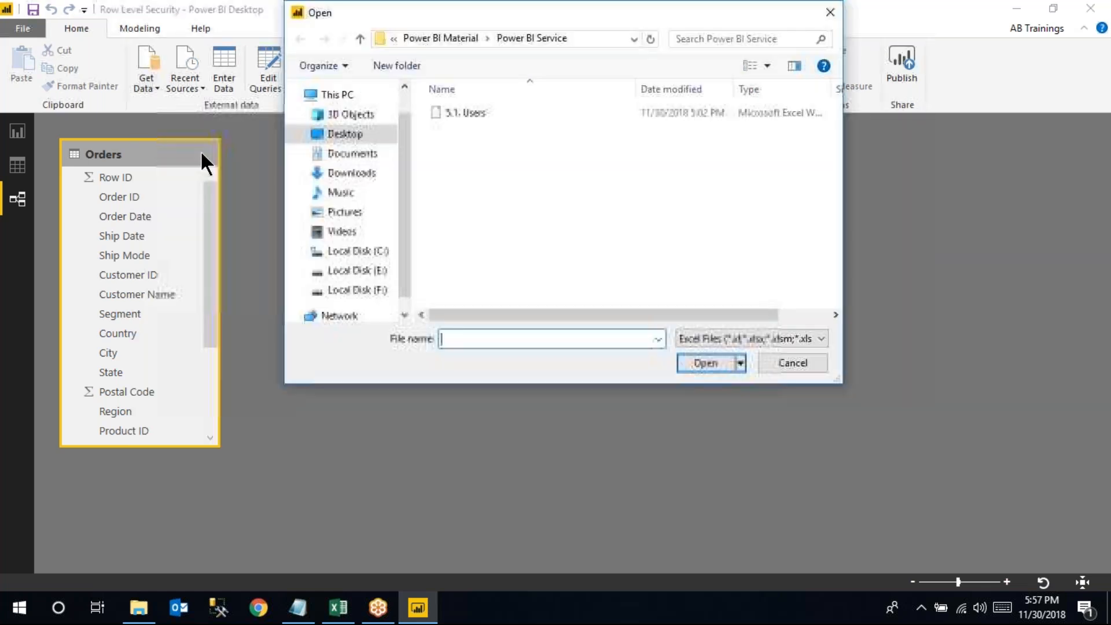
# Open the 5.1. Users workbook and send its Users sheet to Power Query Editor
pyautogui.click(478, 114)
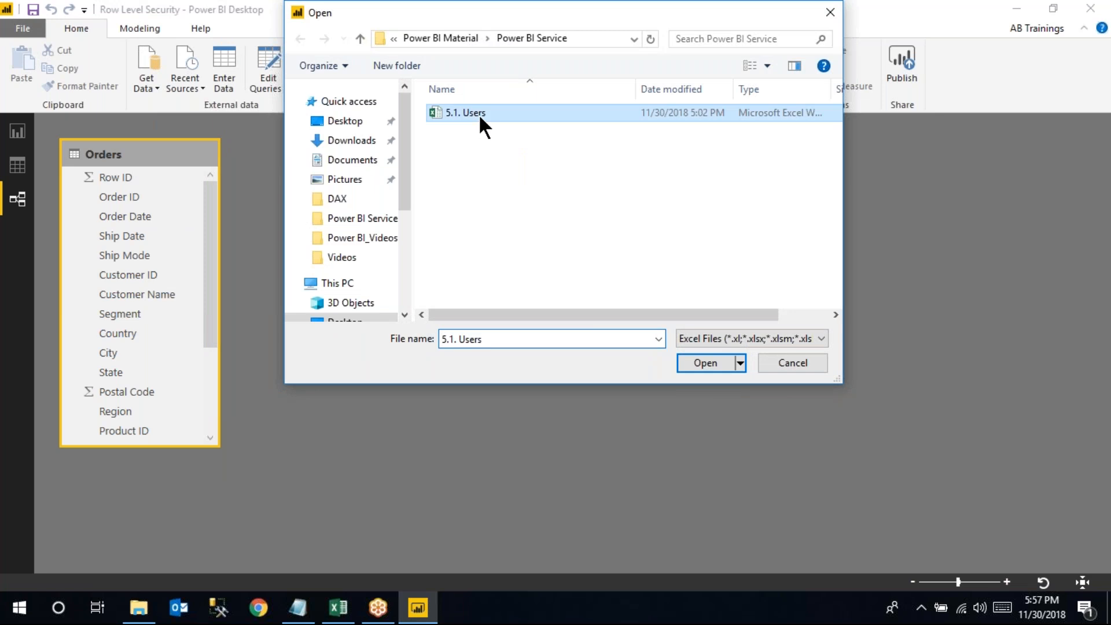
pyautogui.click(698, 363)
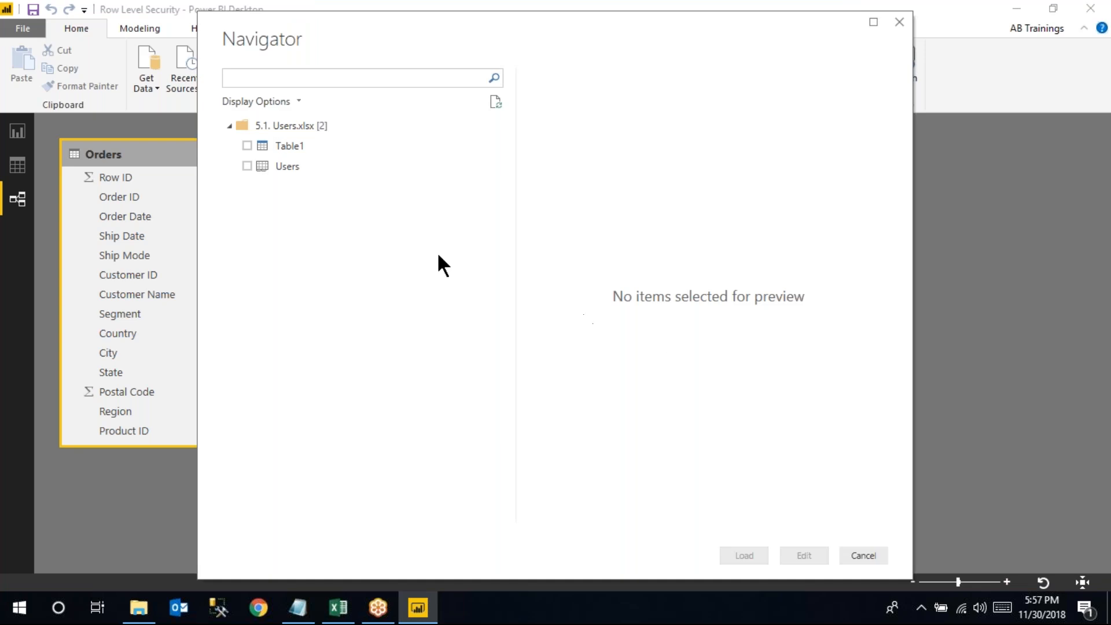
pyautogui.click(247, 166)
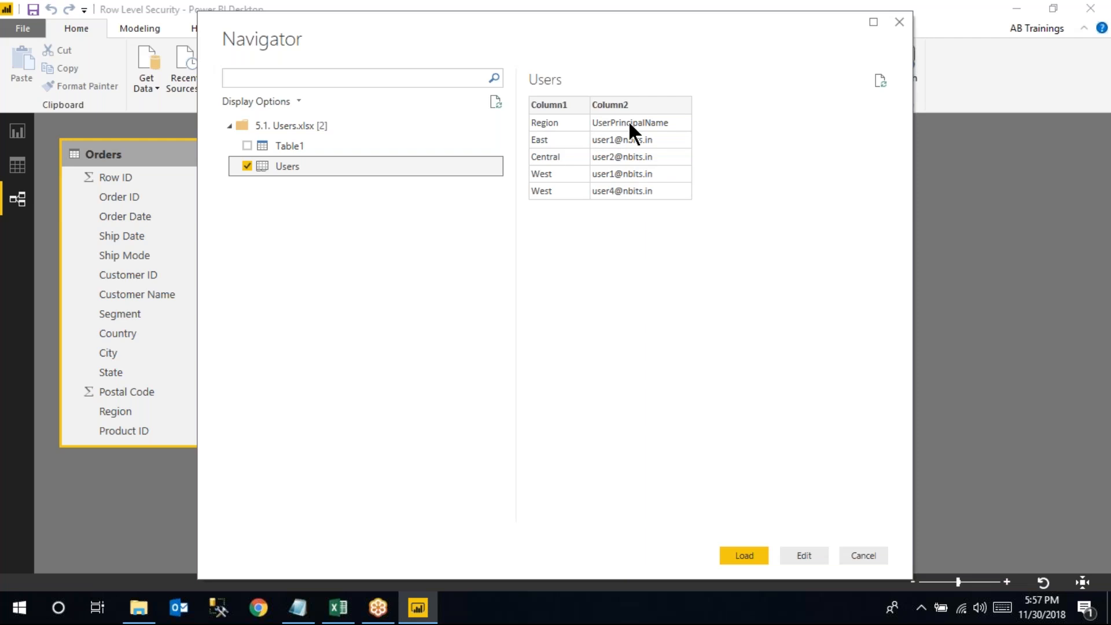
pyautogui.click(804, 556)
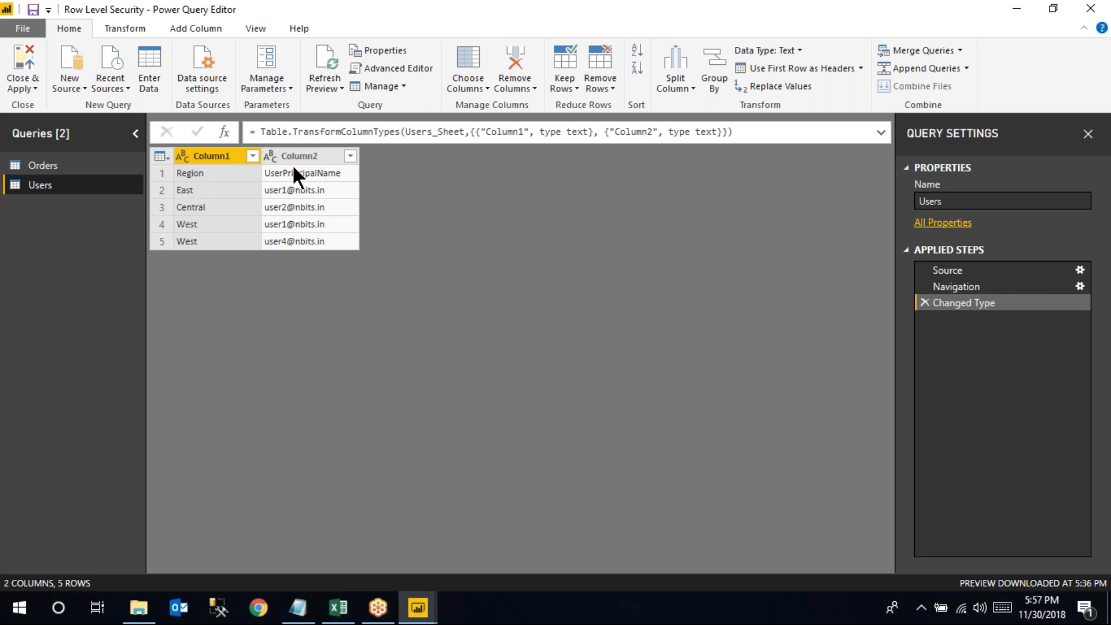
# Promote the first row to headers, creating the Region and UserPrincipalName columns
pyautogui.click(794, 67)
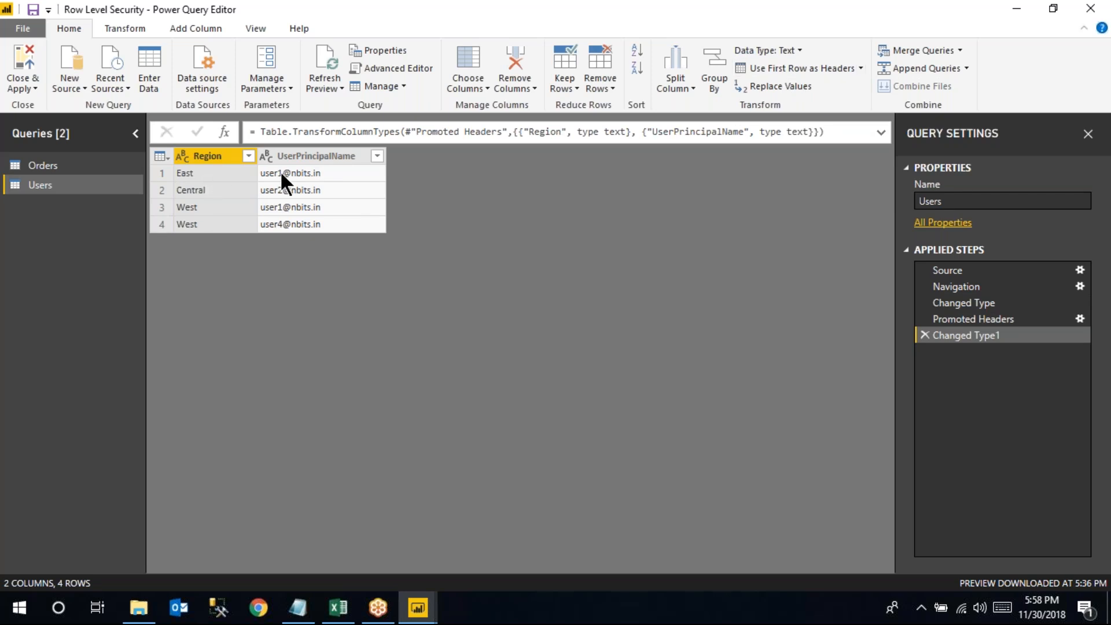
# Close & Apply to load Users into the model, and place its card beside Orders
pyautogui.click(28, 68)
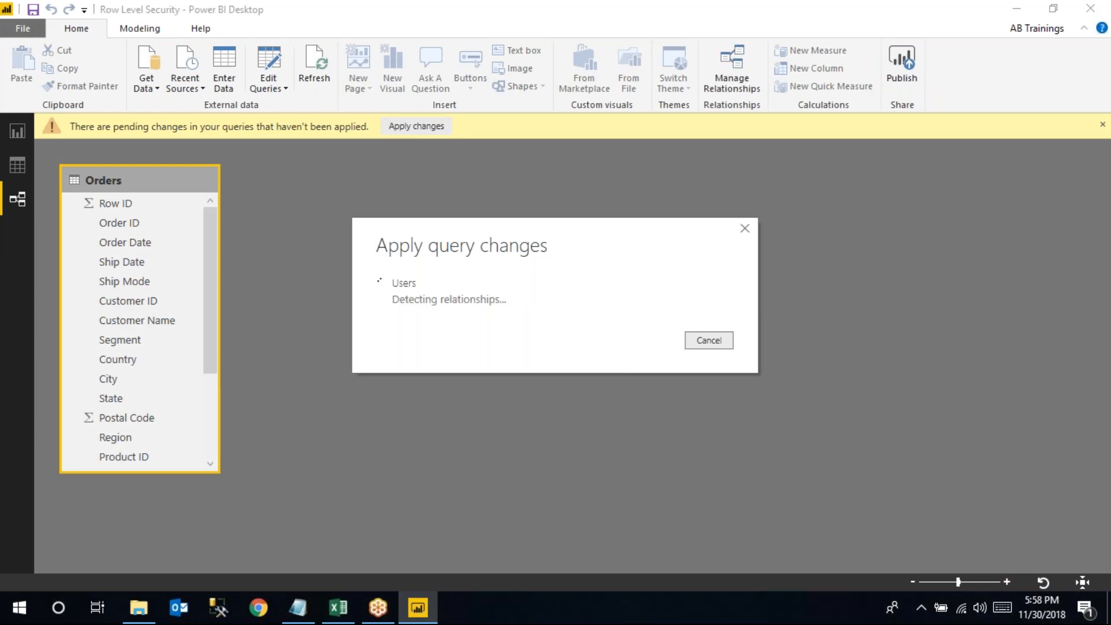
pyautogui.moveTo(392, 254); pyautogui.dragTo(527, 180)
# Enlarge the Users and Orders cards, then drag Orders' Region field onto the Users table
pyautogui.moveTo(459, 282); pyautogui.dragTo(472, 452)
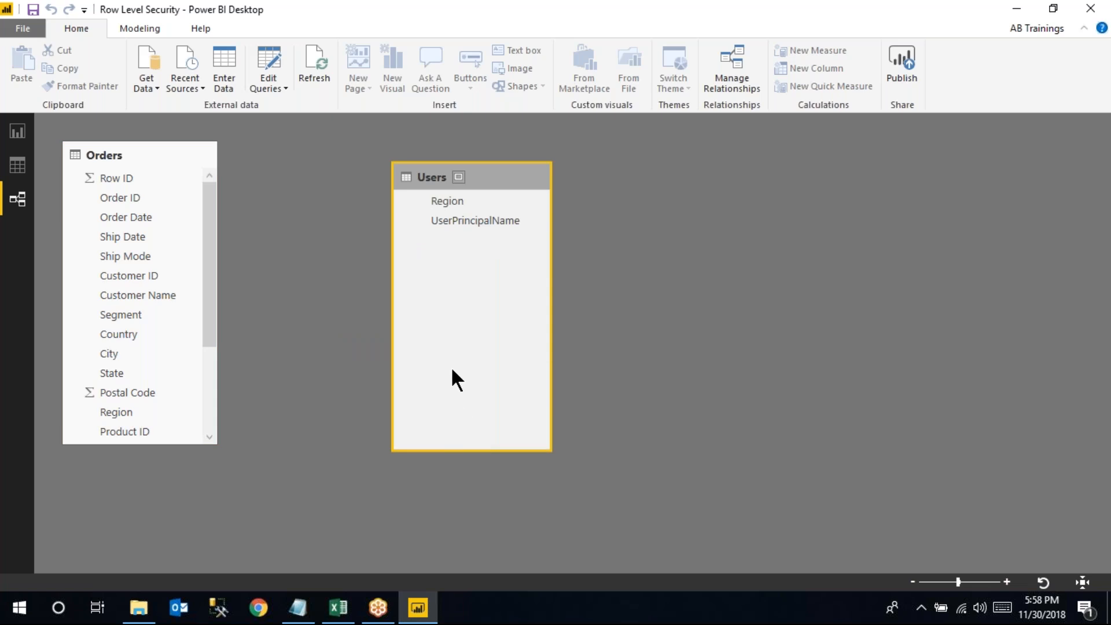
pyautogui.click(154, 446)
pyautogui.moveTo(155, 447); pyautogui.dragTo(170, 528)
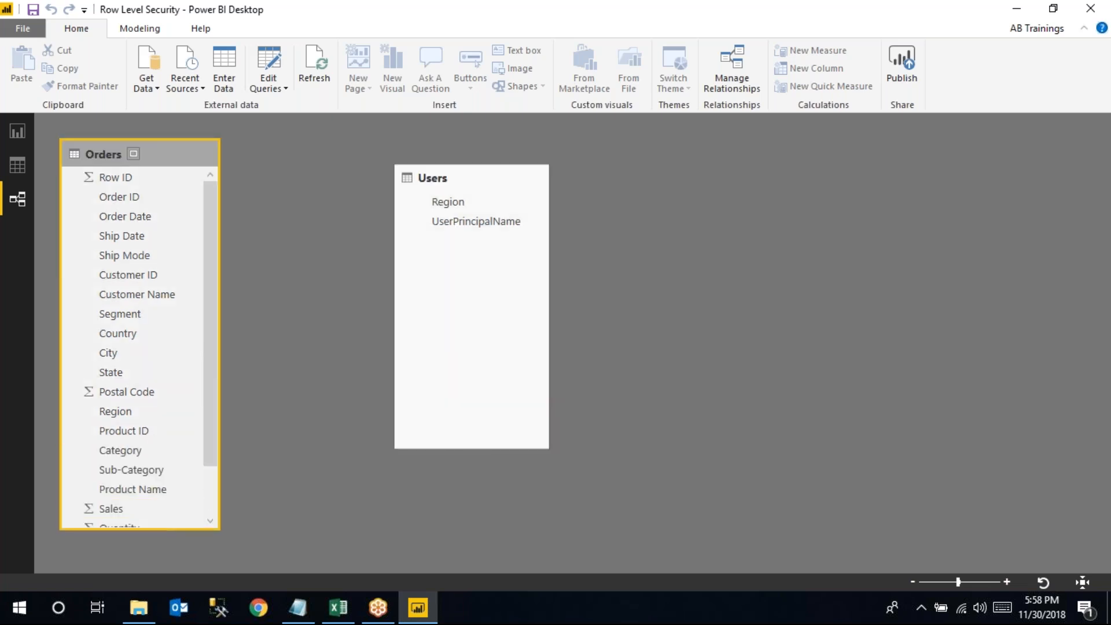
pyautogui.scroll(-1, 207, 315)
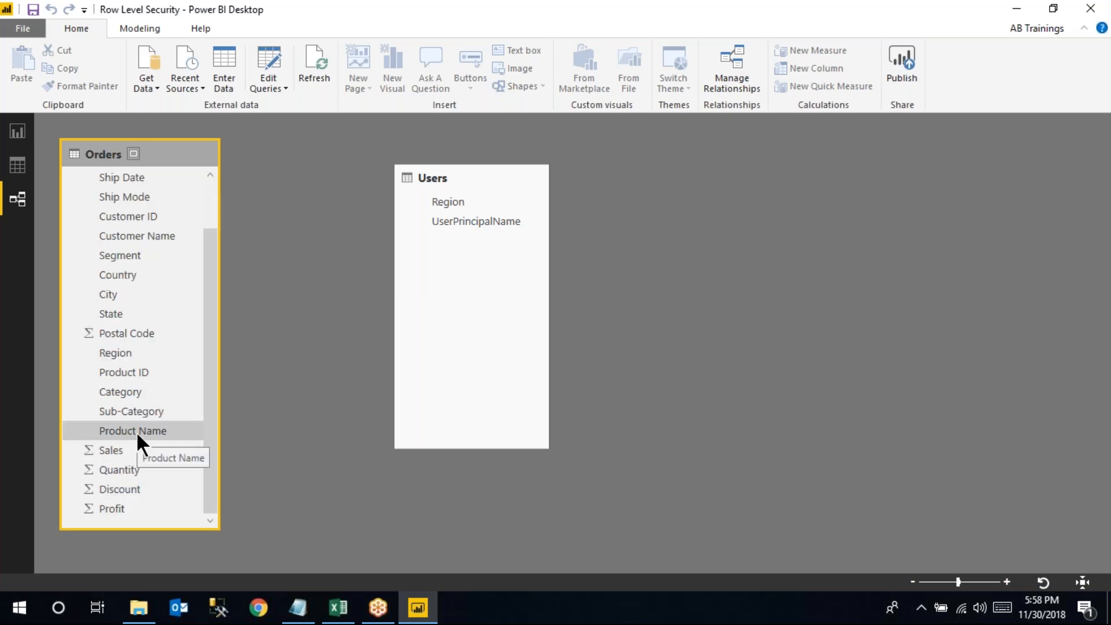
pyautogui.moveTo(116, 352); pyautogui.dragTo(437, 203)
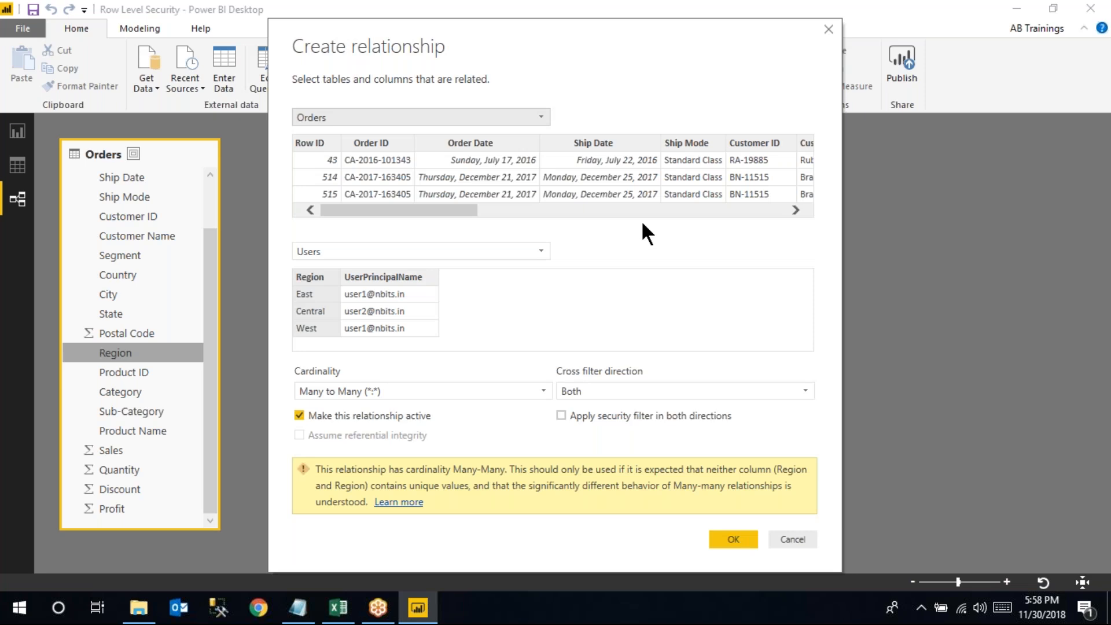
# Review the proposed Orders–Users Region relationship: Many to Many, cross filter Both
pyautogui.moveTo(433, 213); pyautogui.dragTo(578, 146)
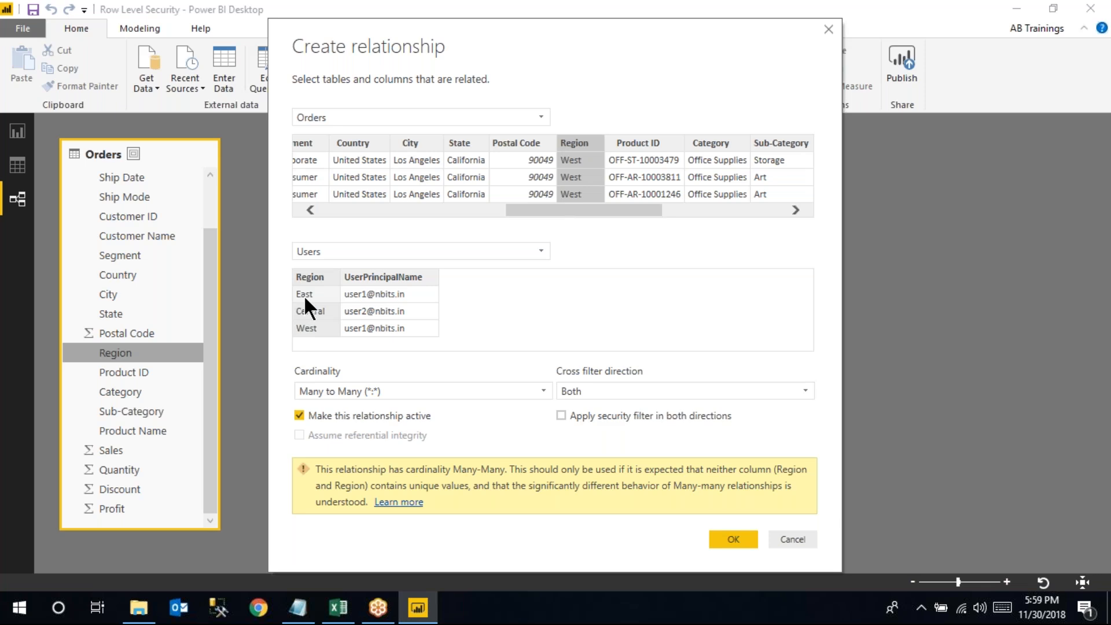
pyautogui.click(338, 607)
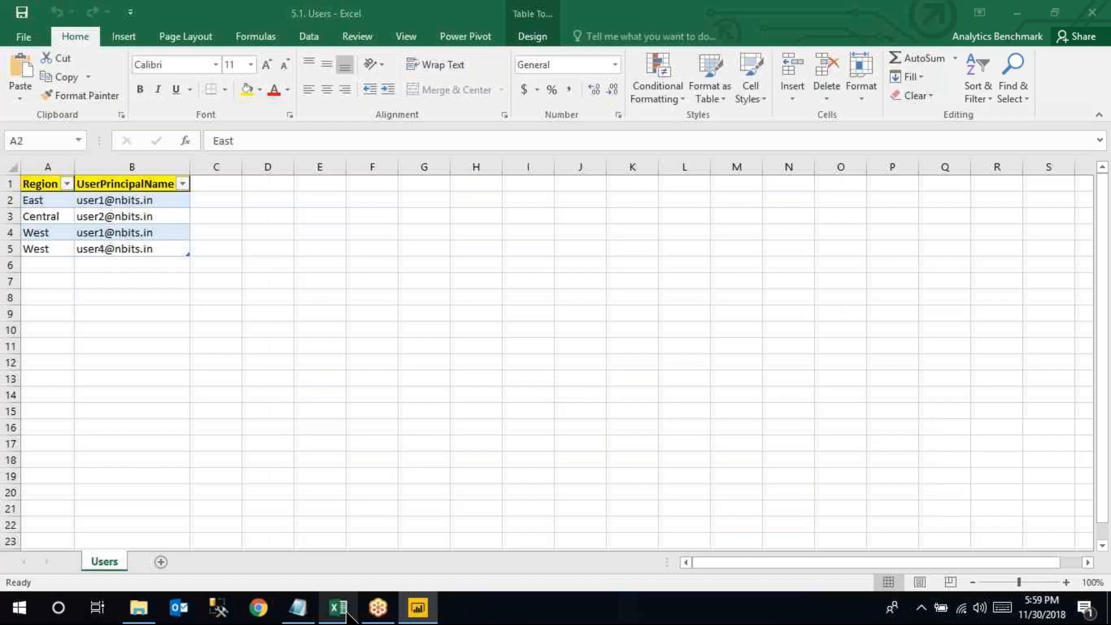
pyautogui.moveTo(46, 231); pyautogui.dragTo(46, 253)
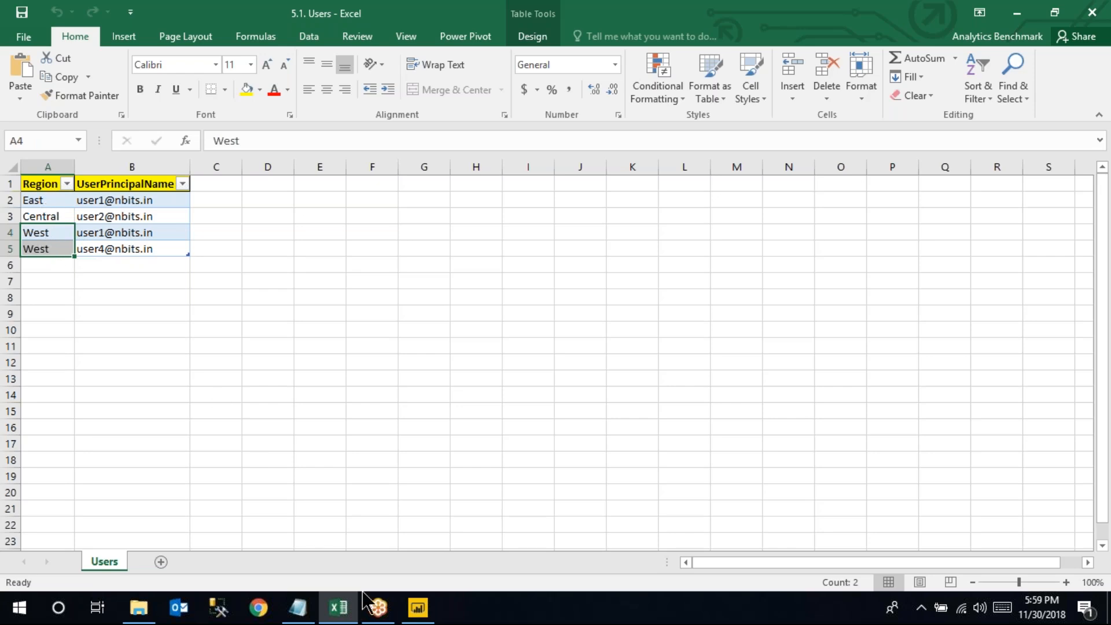
pyautogui.click(417, 607)
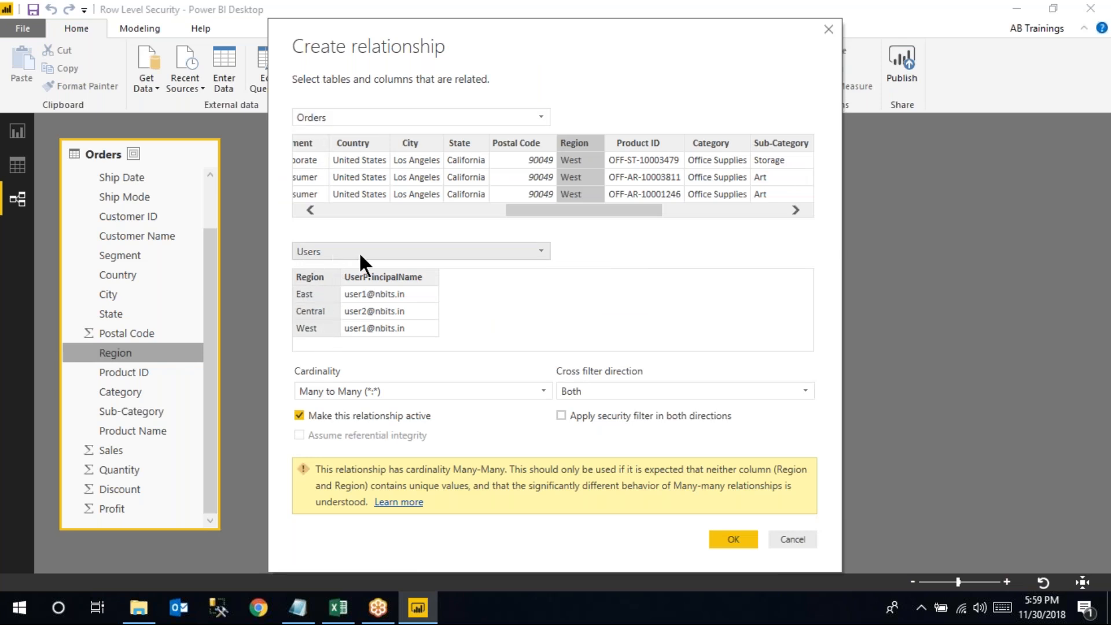
# Confirm the Many to Many Region relationship between Orders and Users, then switch to Excel
pyautogui.click(742, 539)
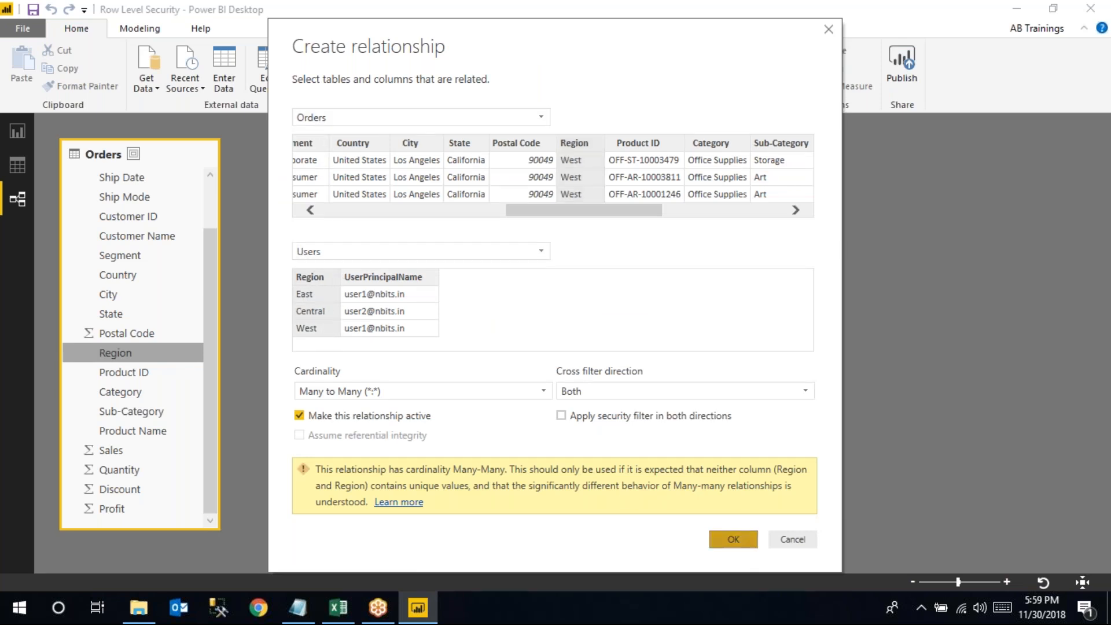
pyautogui.click(275, 343)
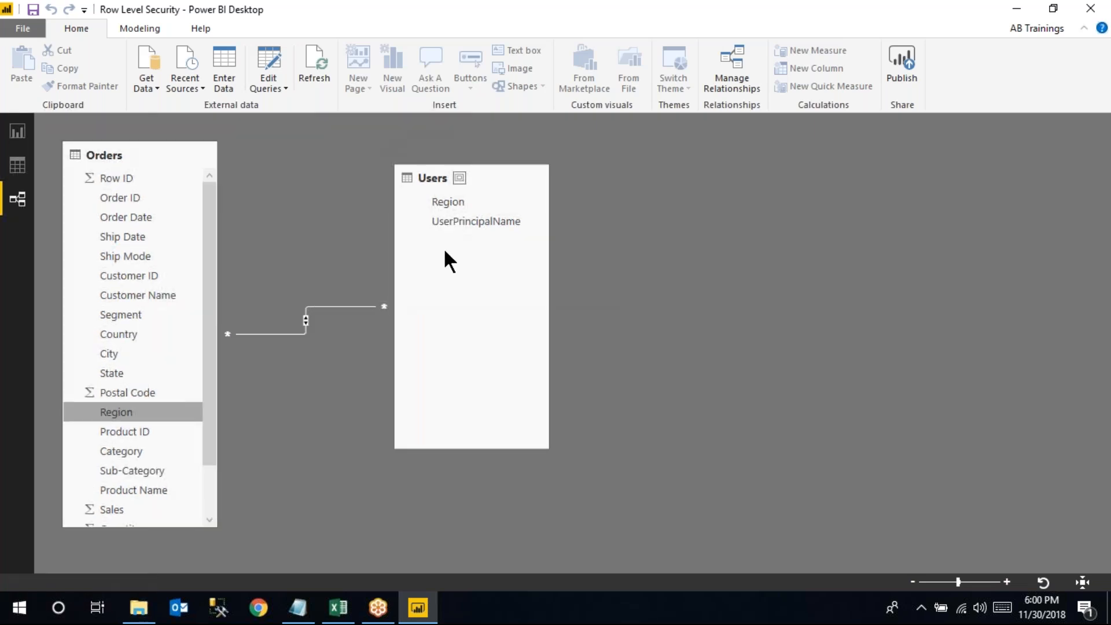
pyautogui.click(340, 610)
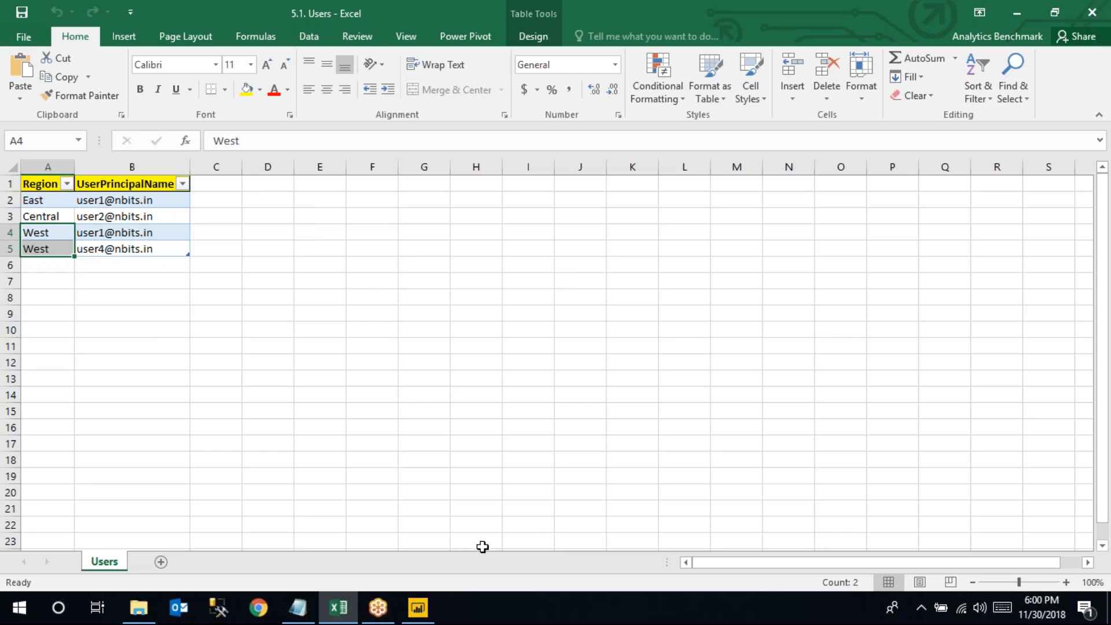
# Bring Power BI Desktop's model view, with Orders joined to Users on Region, back to the front
pyautogui.click(432, 615)
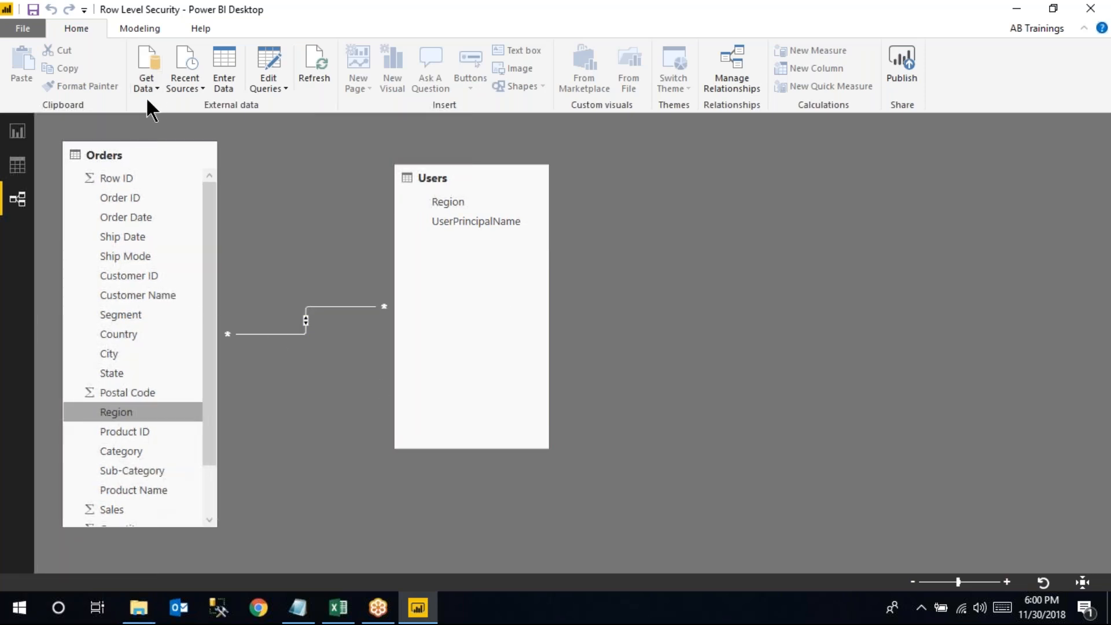
# From Report view, open Manage roles, add a role named 'Region' and select the Users table
pyautogui.click(17, 135)
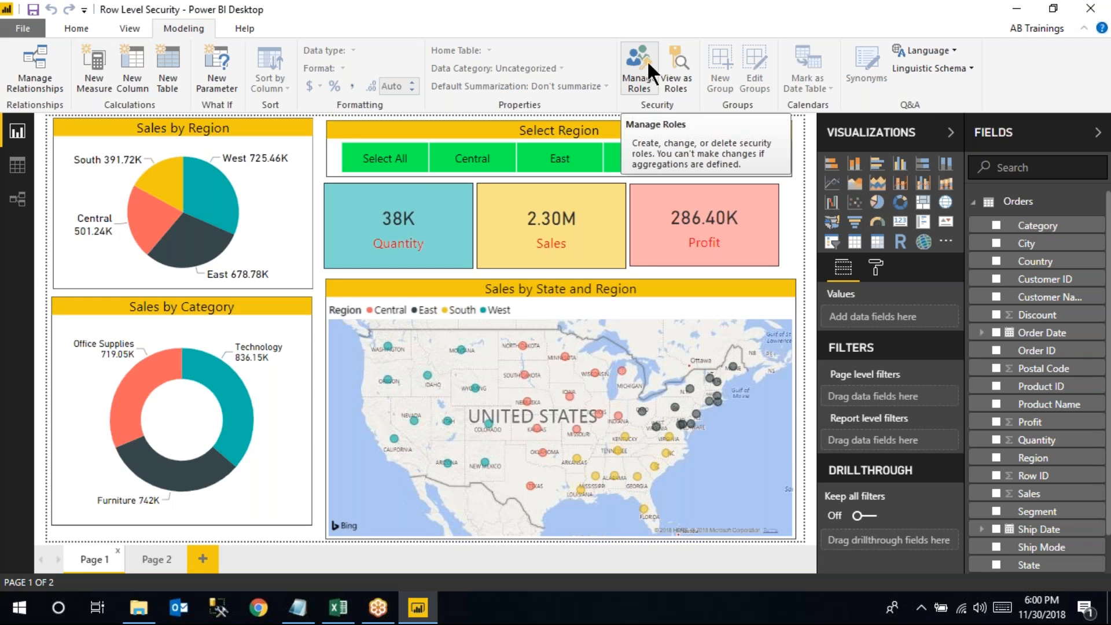
pyautogui.click(648, 65)
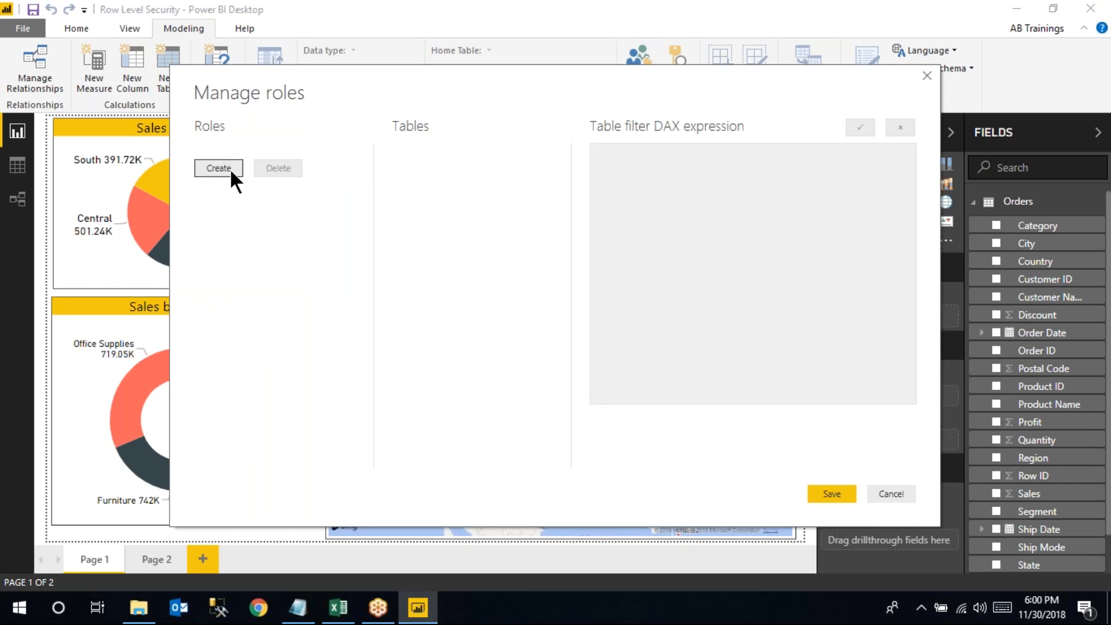
pyautogui.click(230, 168)
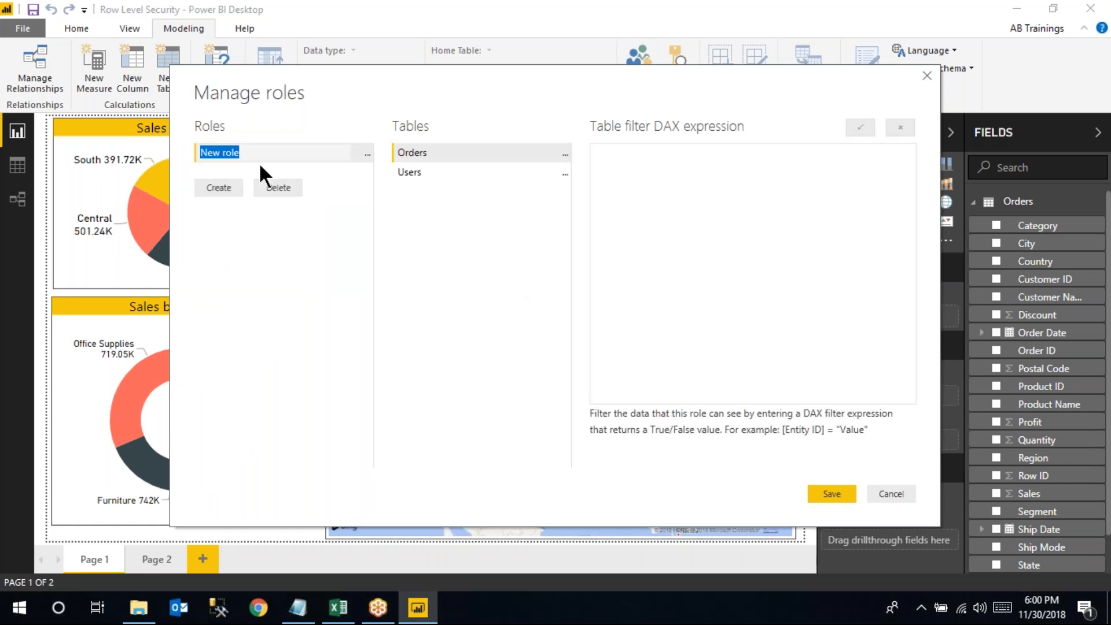
pyautogui.write('r')
pyautogui.press('BackSpace')
pyautogui.write('Region')
pyautogui.click(409, 172)
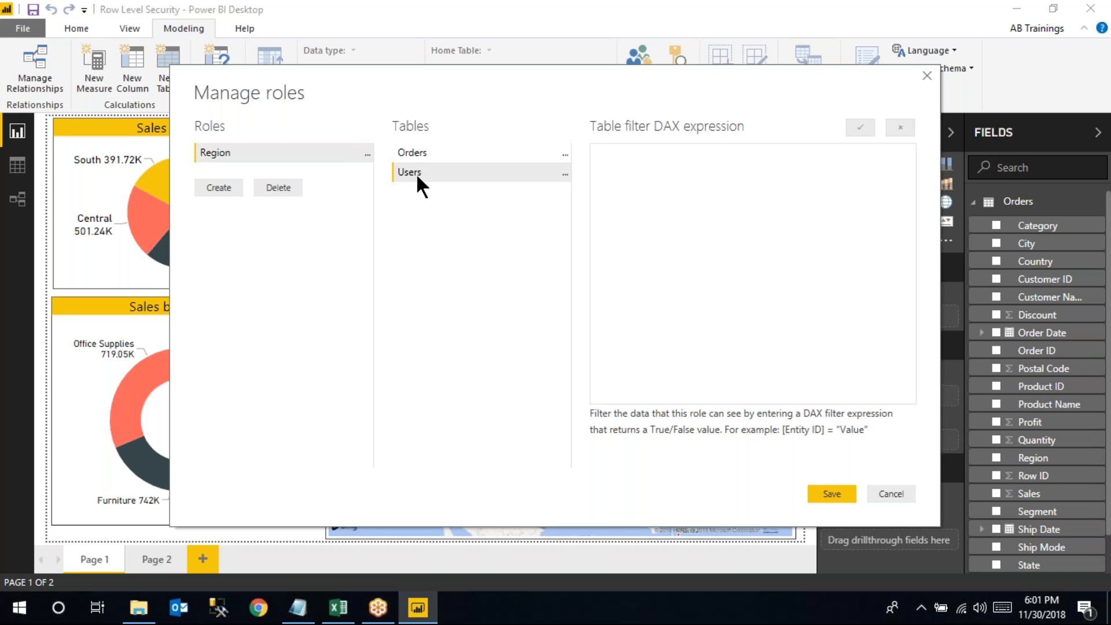
# Add a Users filter on [UserPrincipalName] and replace its 'Value' placeholder with USERPRINCIPALNAME()
pyautogui.click(564, 173)
pyautogui.moveTo(612, 177)
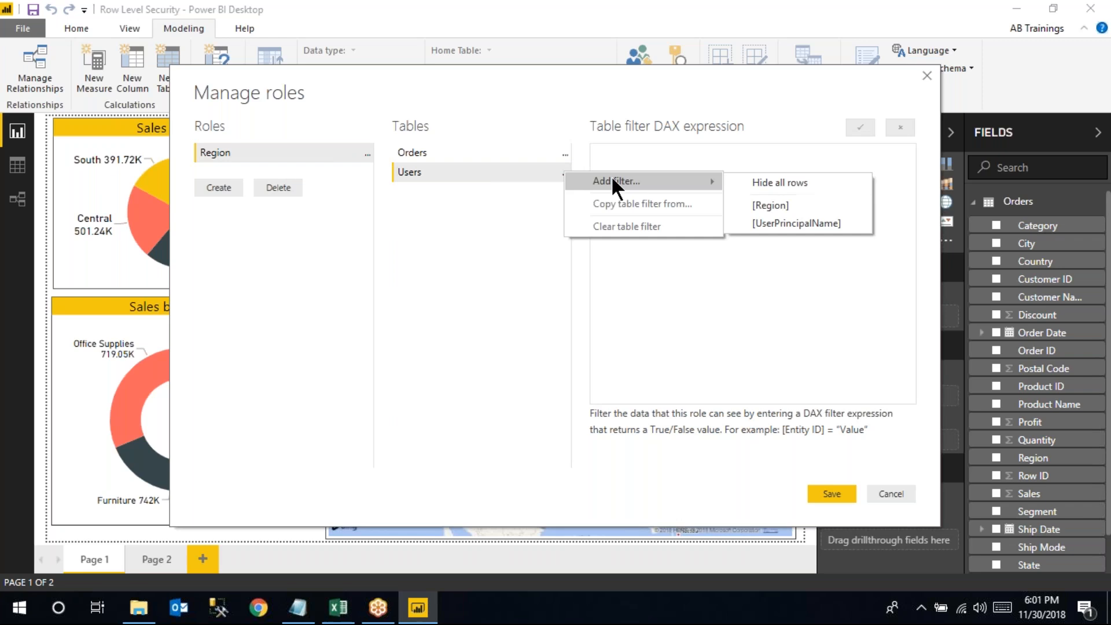
pyautogui.click(795, 224)
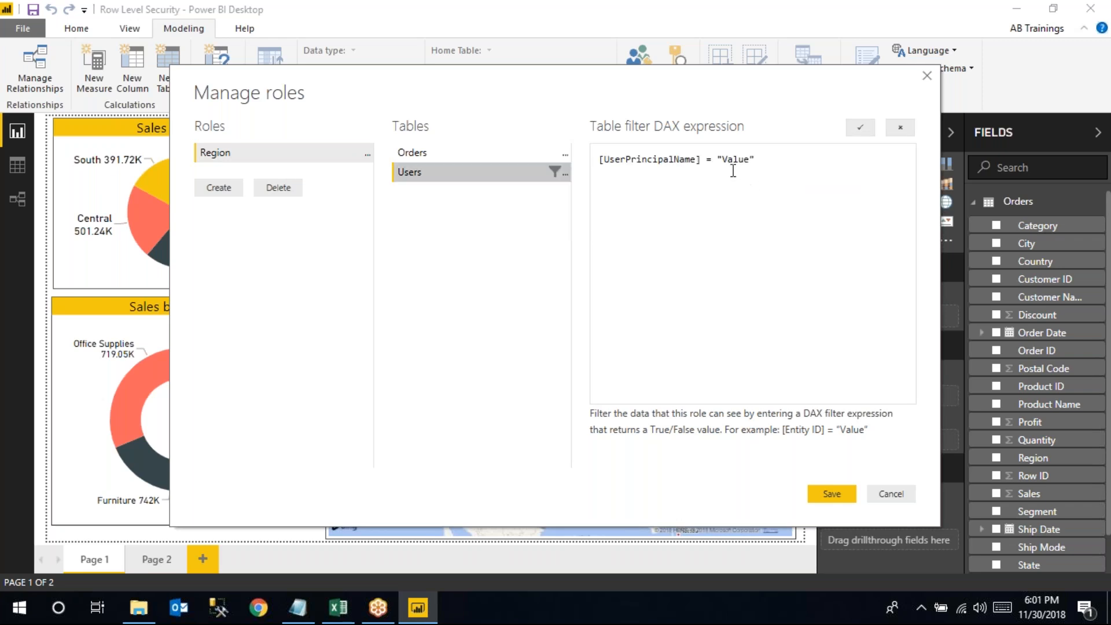
pyautogui.moveTo(717, 163); pyautogui.dragTo(760, 165)
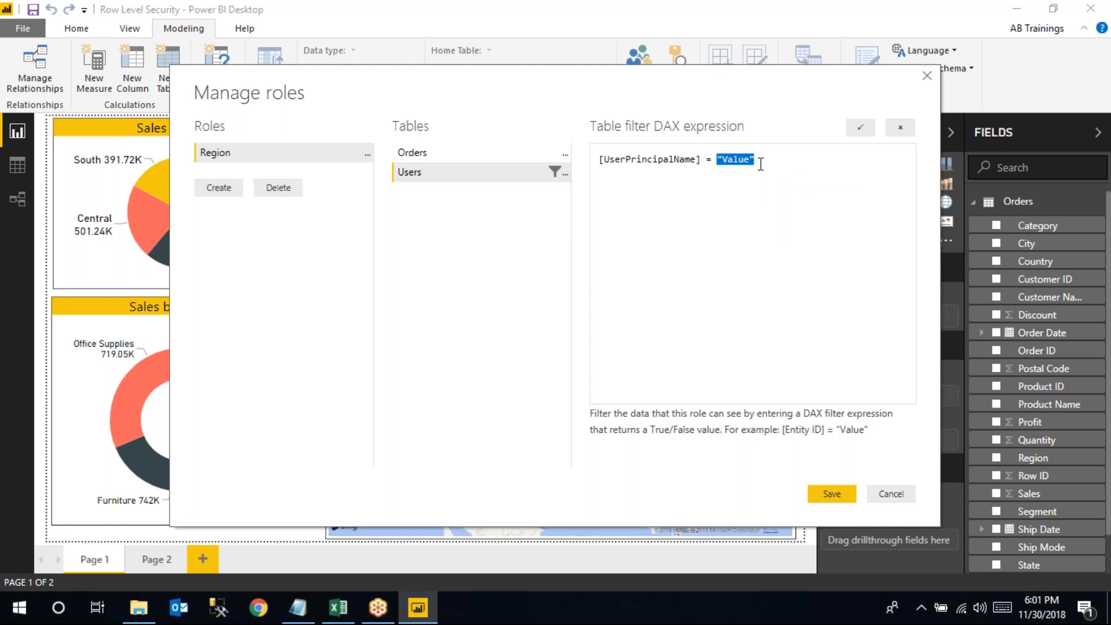
pyautogui.write('USERPRINCIPALNAME()')
pyautogui.moveTo(717, 159); pyautogui.dragTo(818, 159)
pyautogui.moveTo(717, 159); pyautogui.dragTo(813, 158)
pyautogui.click(761, 159)
pyautogui.click(338, 607)
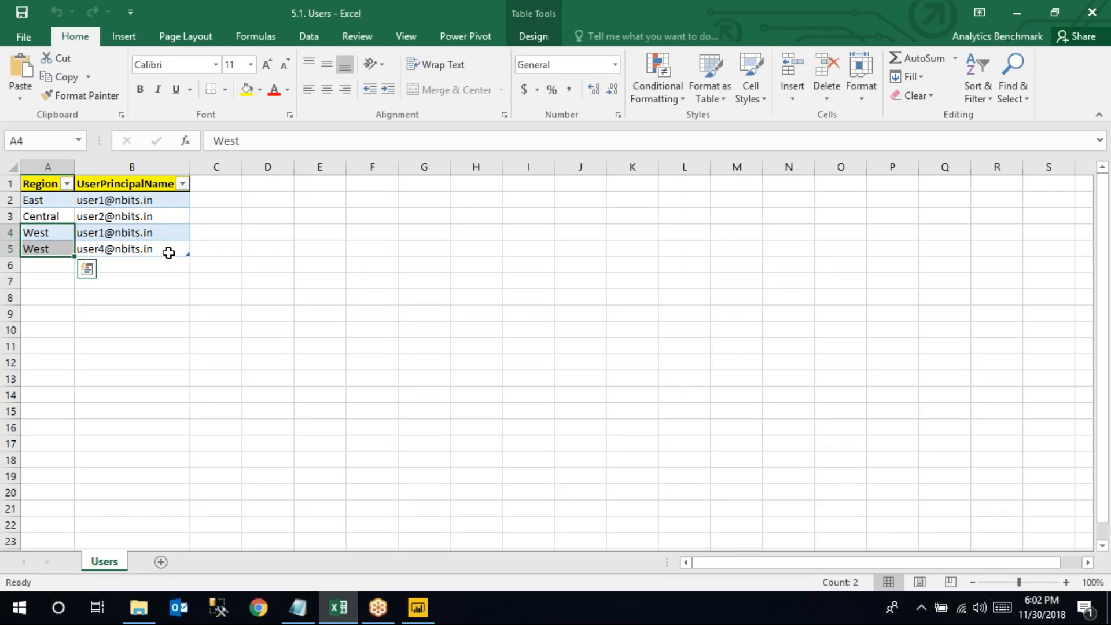
# Cross-check the Users sheet's e-mail and West region rows against the filter, then save the Region role
pyautogui.click(418, 607)
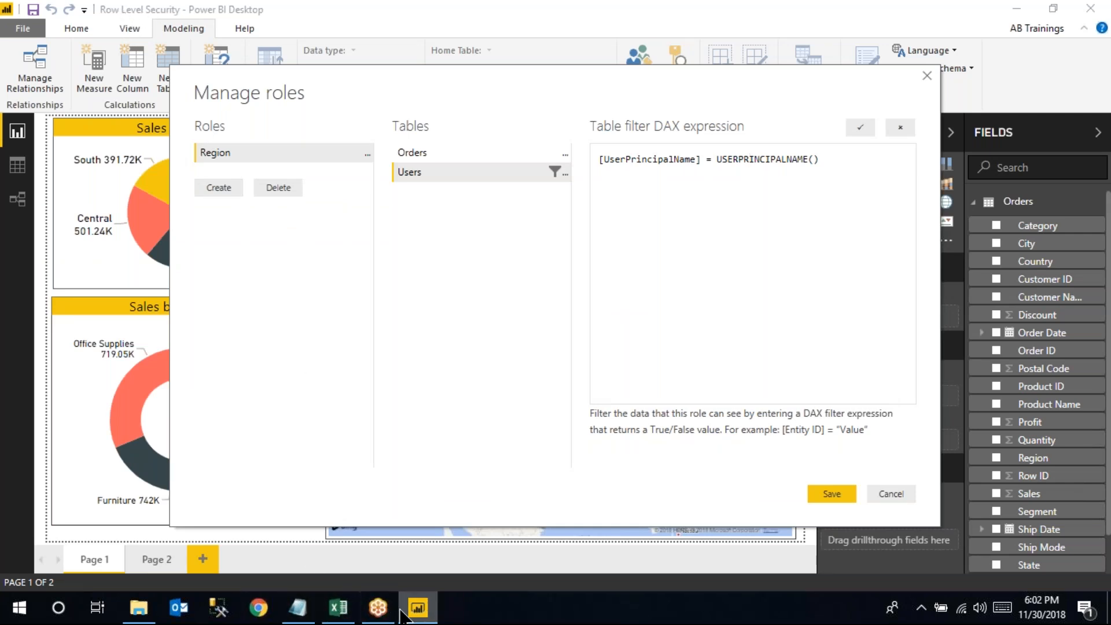
pyautogui.click(338, 607)
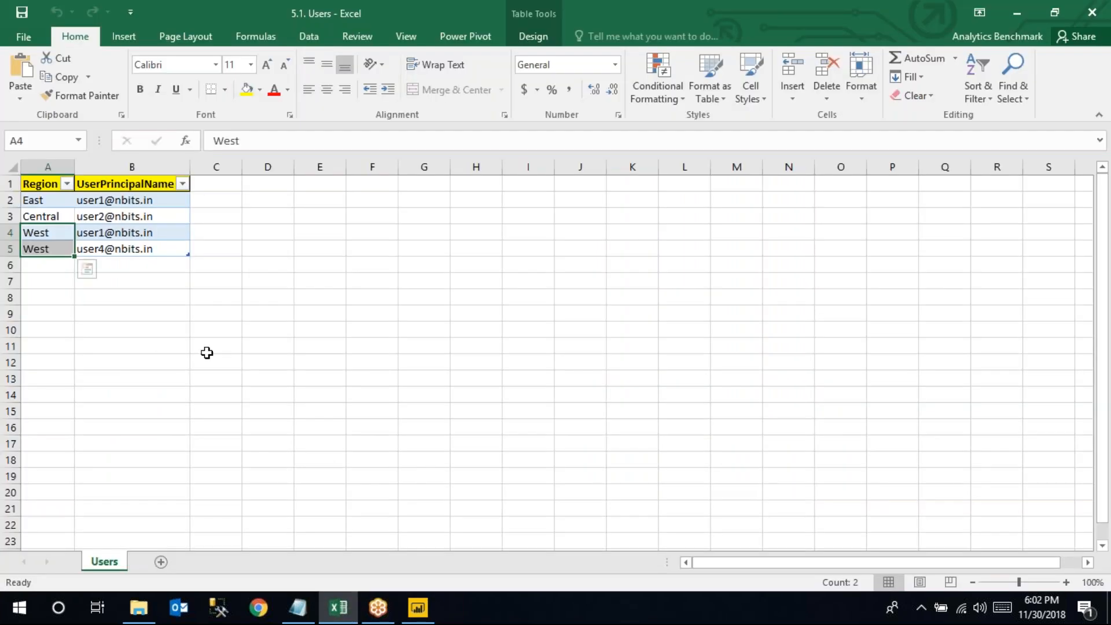
pyautogui.click(163, 250)
pyautogui.click(417, 608)
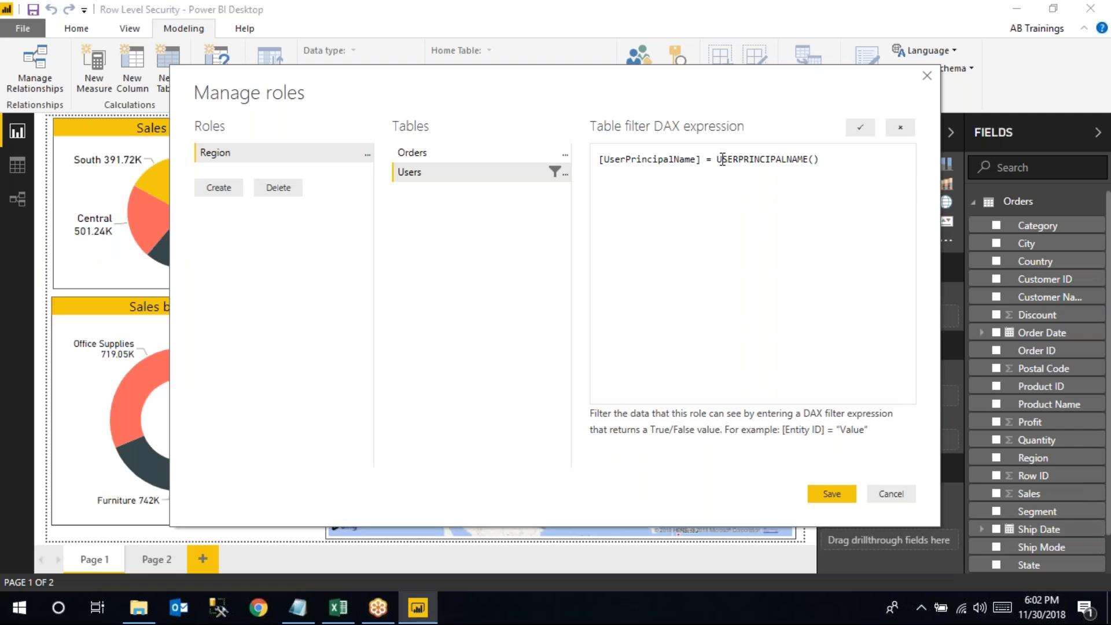
pyautogui.moveTo(716, 160); pyautogui.dragTo(814, 151)
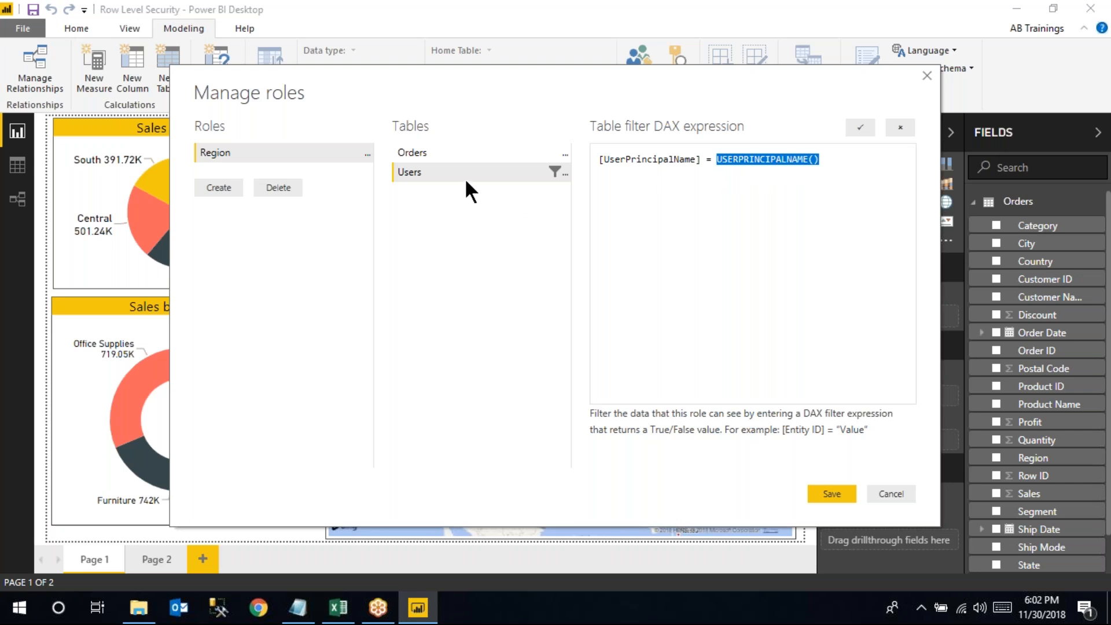
pyautogui.click(339, 606)
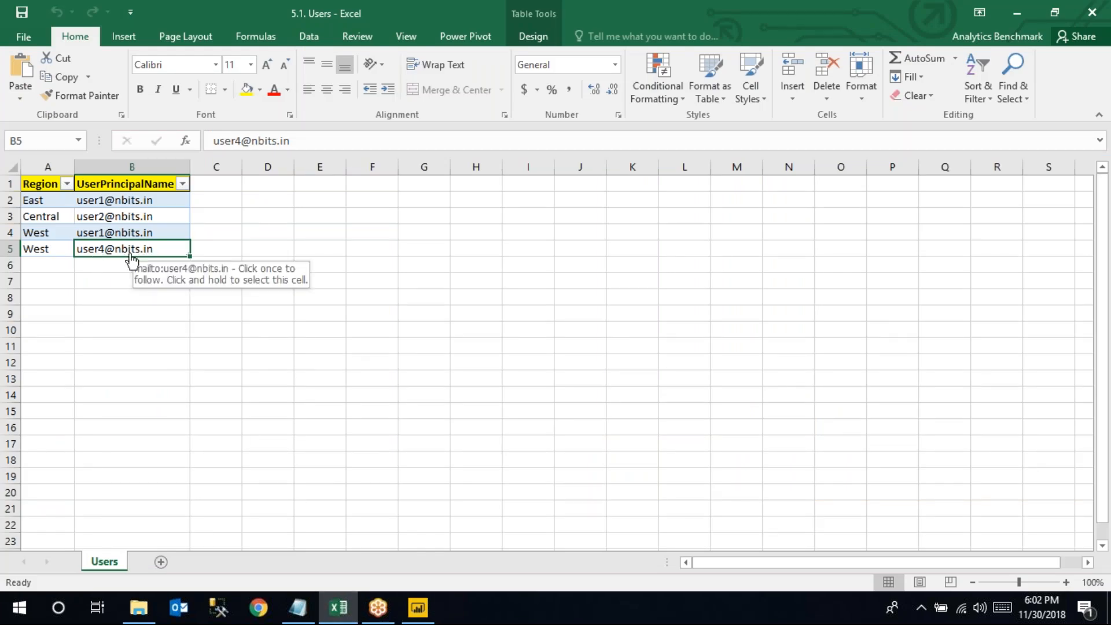
pyautogui.click(52, 248)
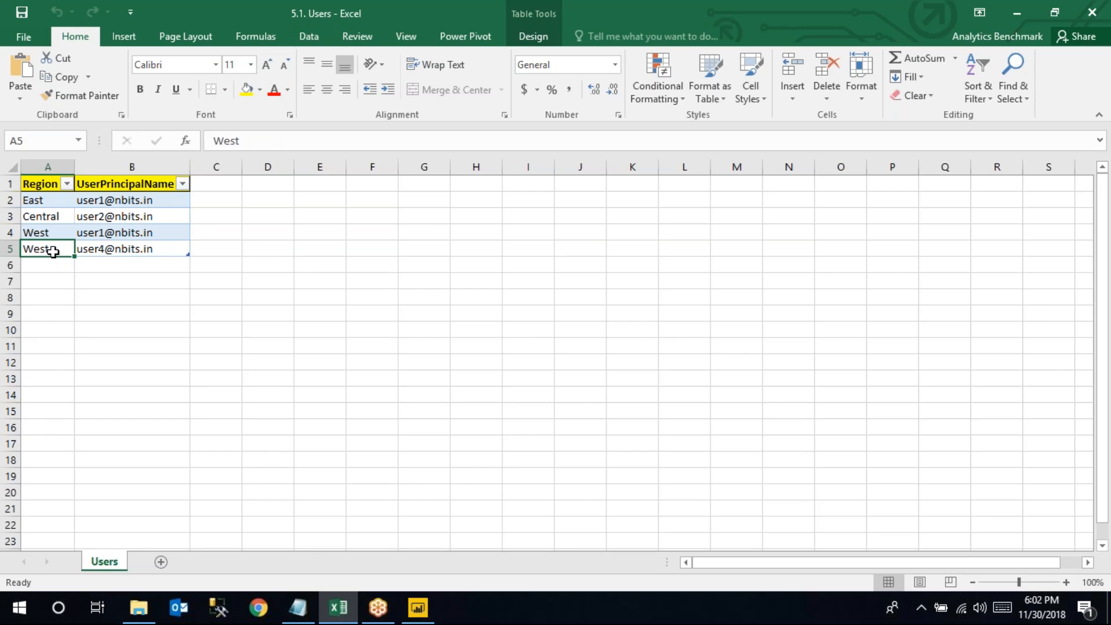
pyautogui.click(419, 608)
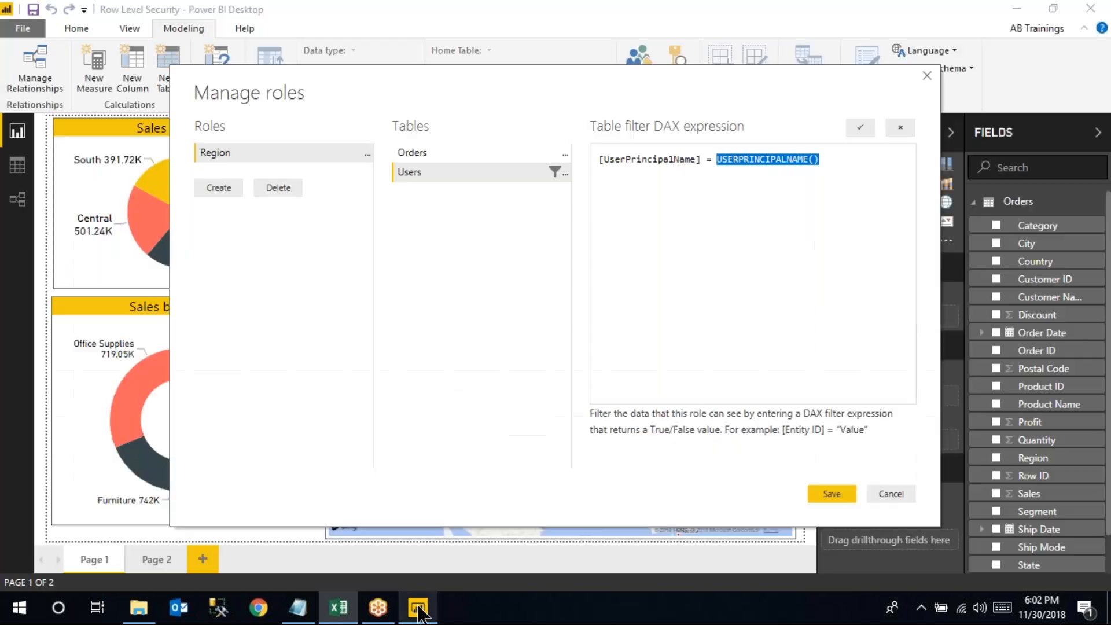
pyautogui.click(825, 493)
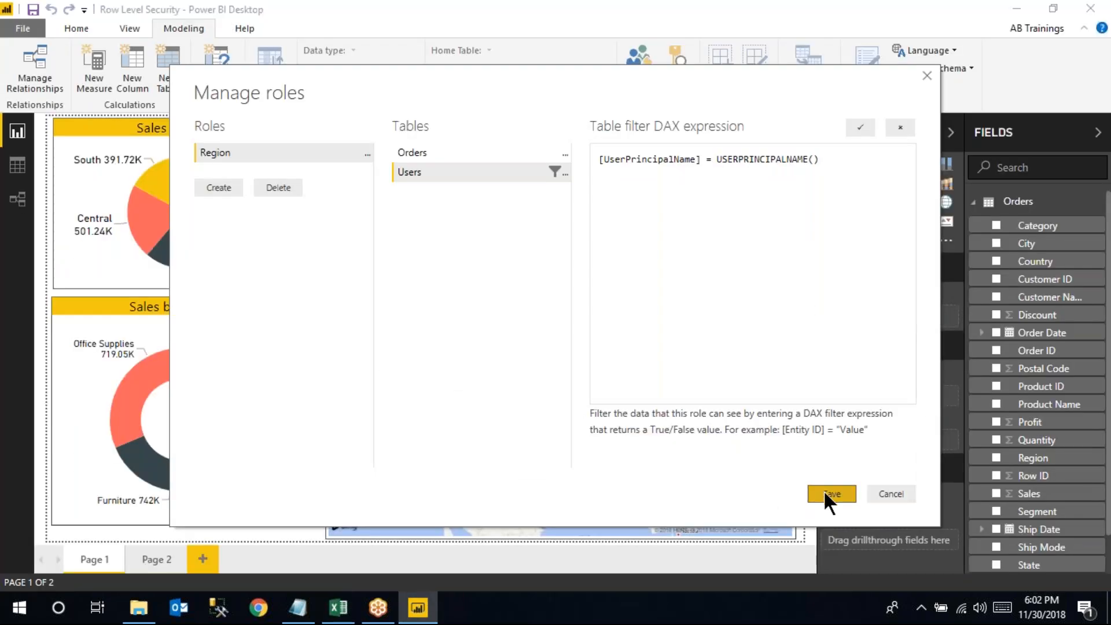
pyautogui.click(17, 199)
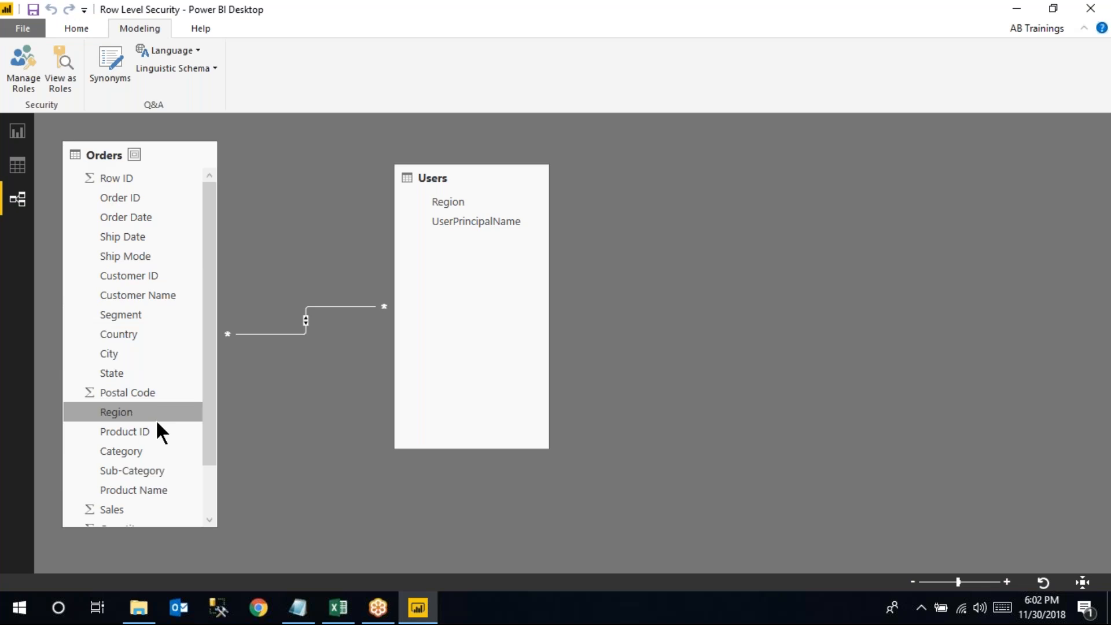
pyautogui.click(19, 141)
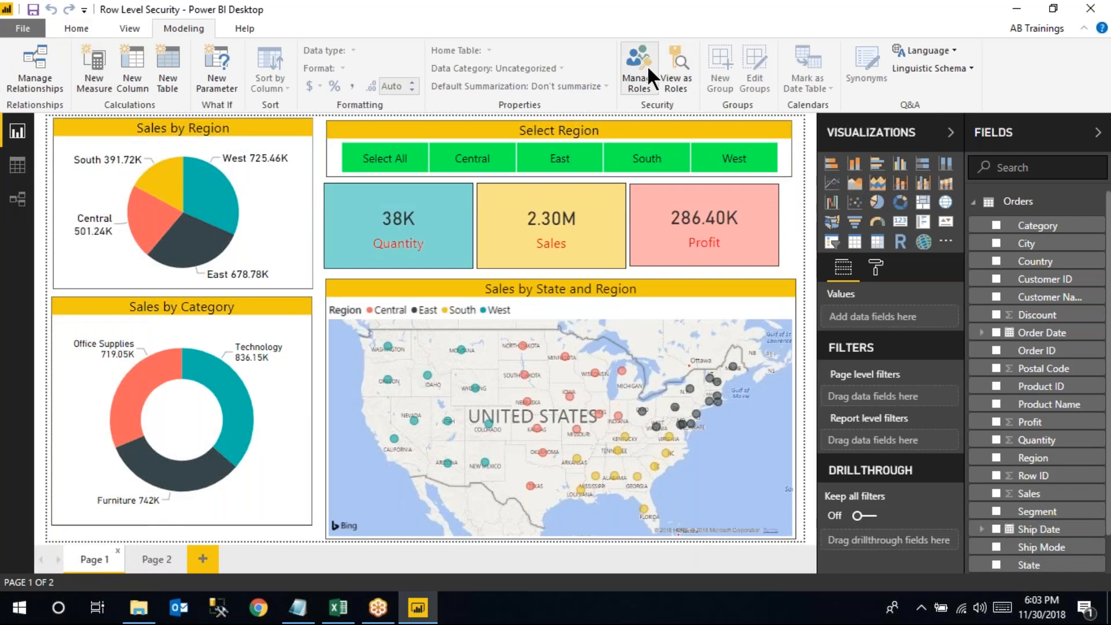
# Reopen Manage roles, review the Region role's Users filter against the Excel sheet, and save it
pyautogui.click(648, 68)
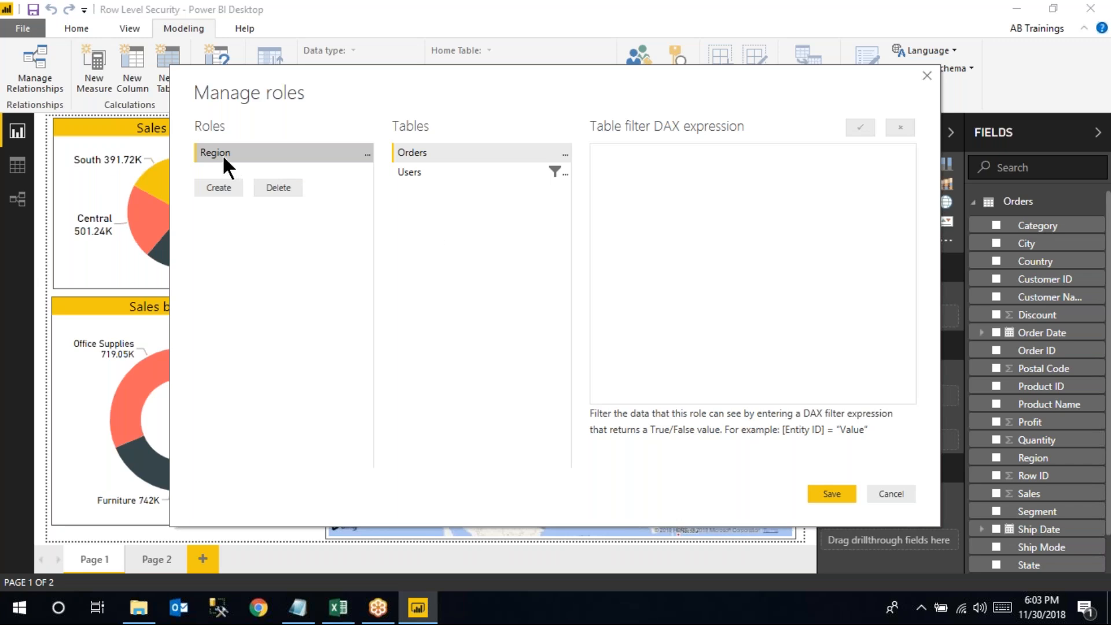
pyautogui.click(405, 172)
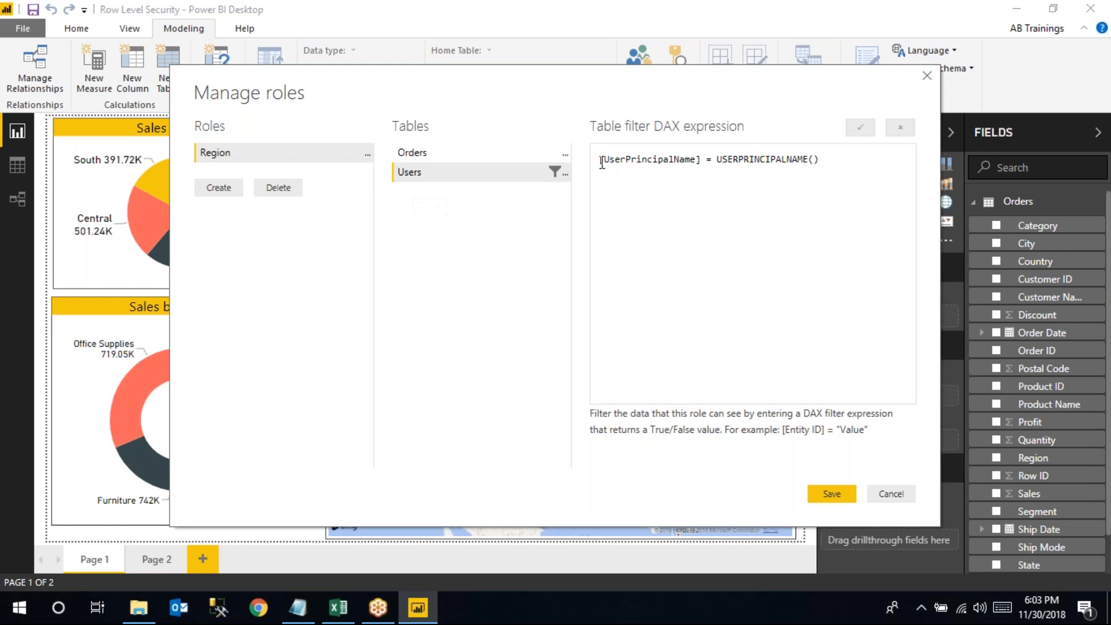
pyautogui.click(338, 608)
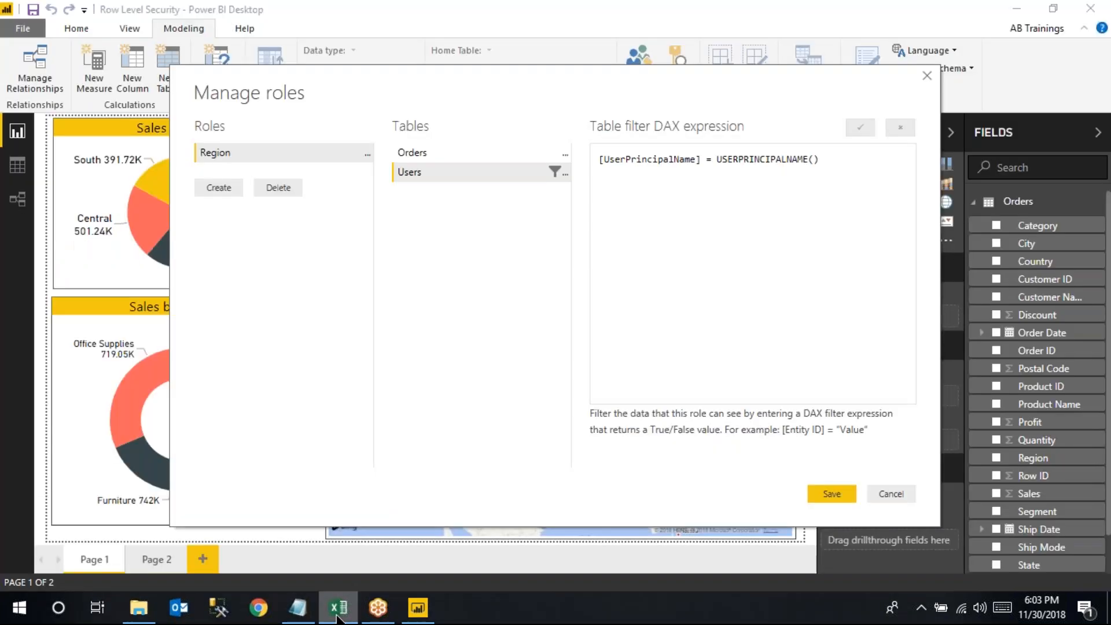
pyautogui.click(417, 608)
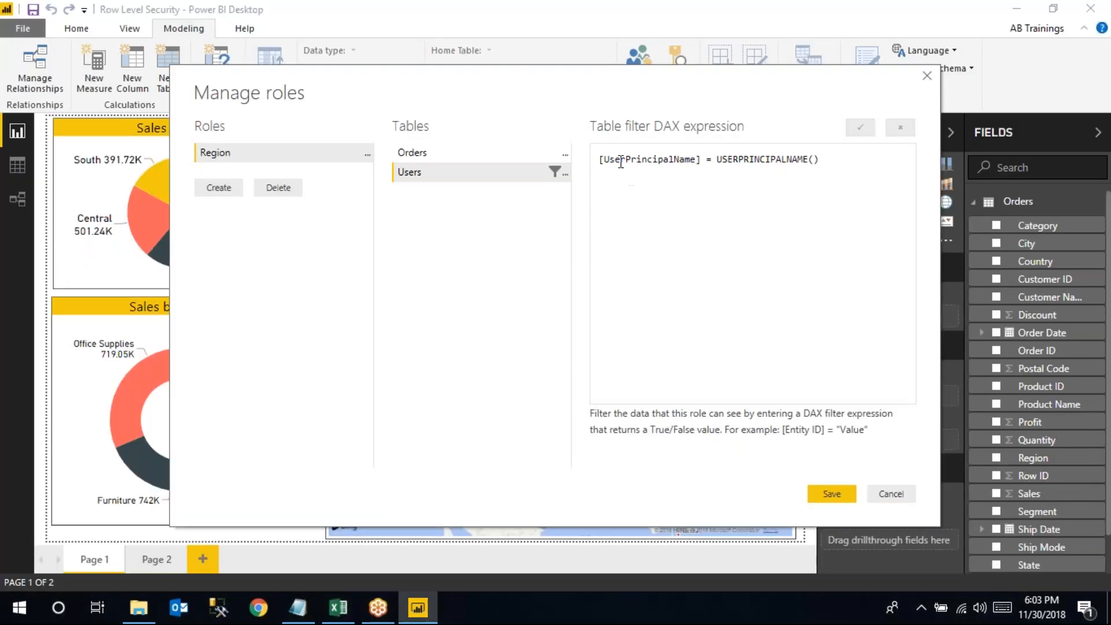
pyautogui.moveTo(716, 160); pyautogui.dragTo(821, 158)
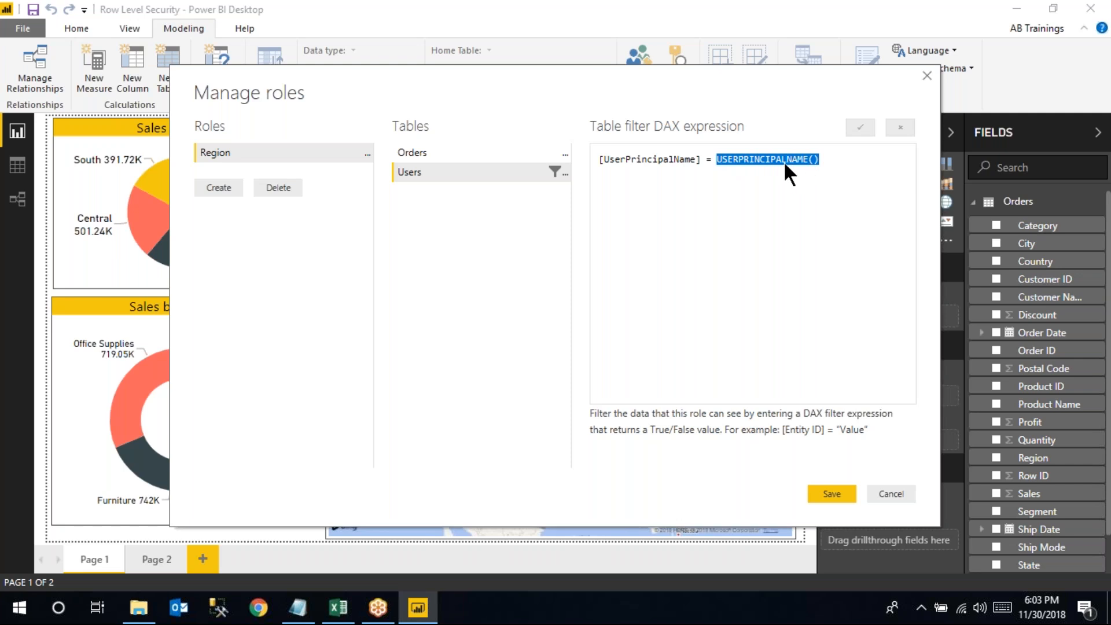
pyautogui.click(831, 493)
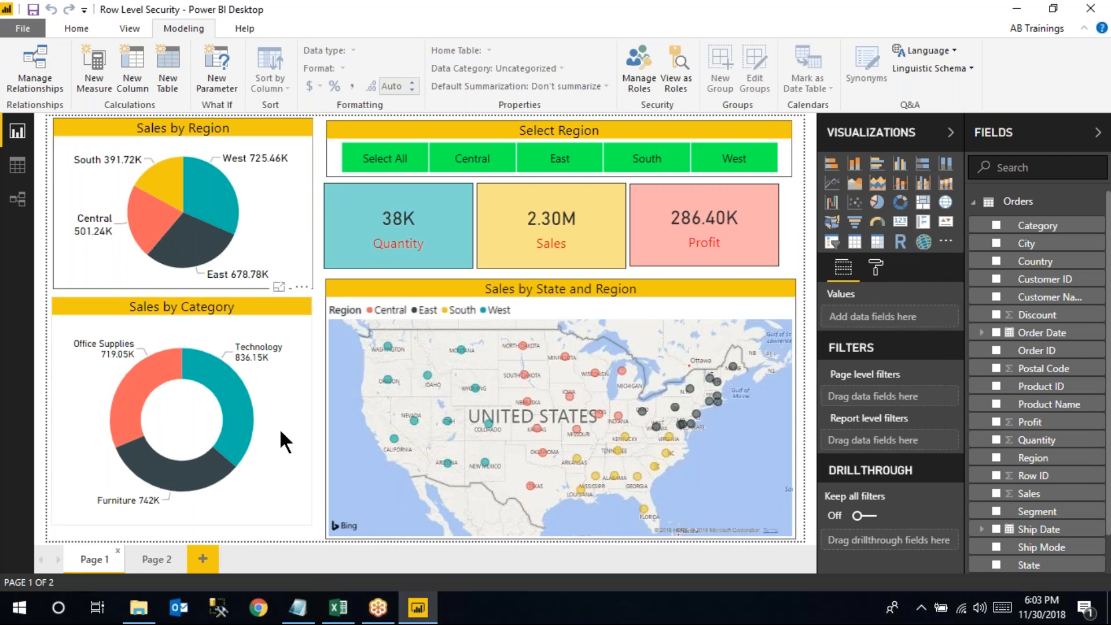
pyautogui.click(339, 608)
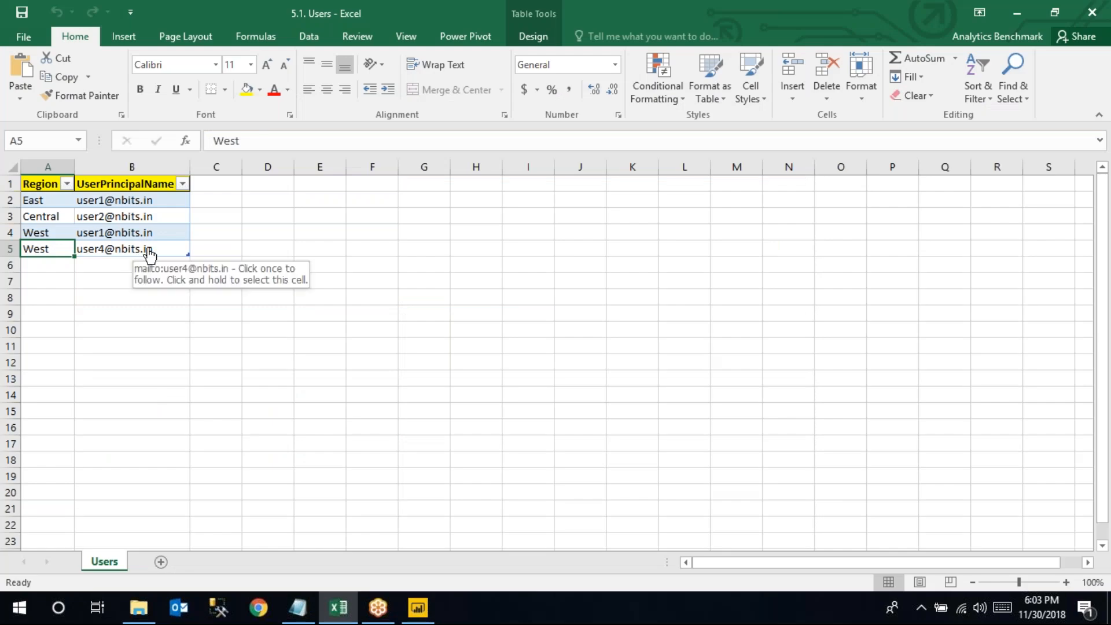
pyautogui.click(348, 612)
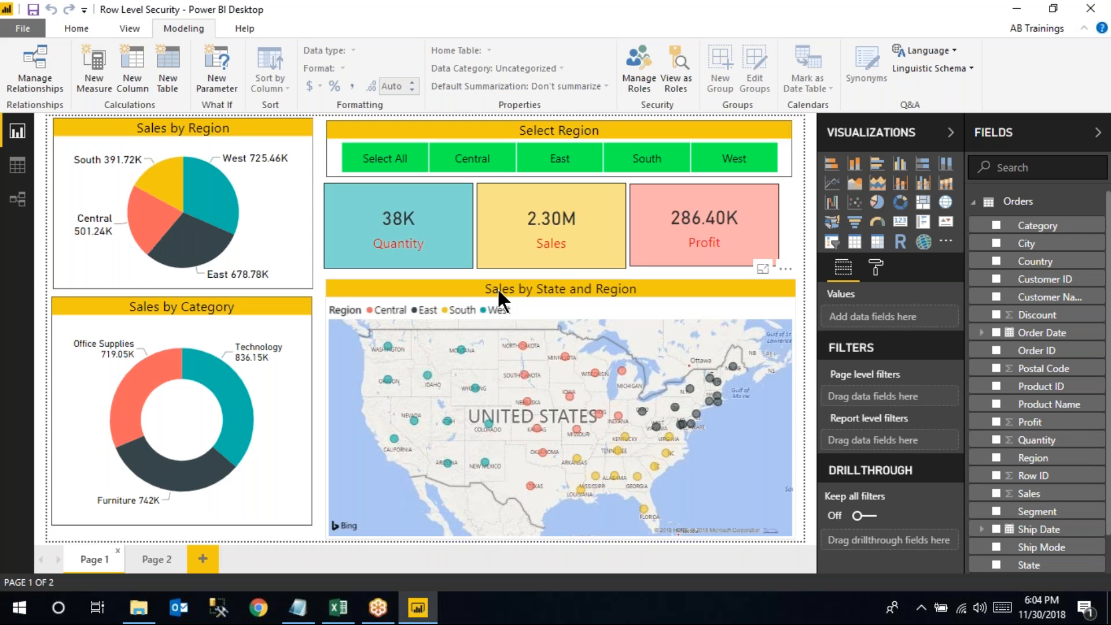
pyautogui.click(379, 608)
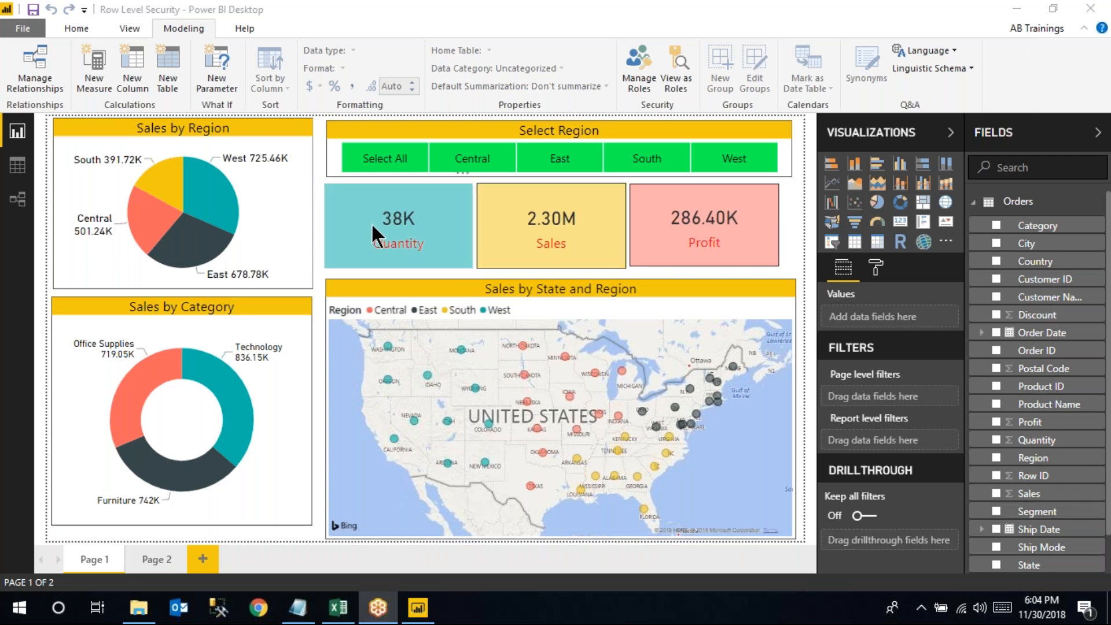
pyautogui.click(343, 609)
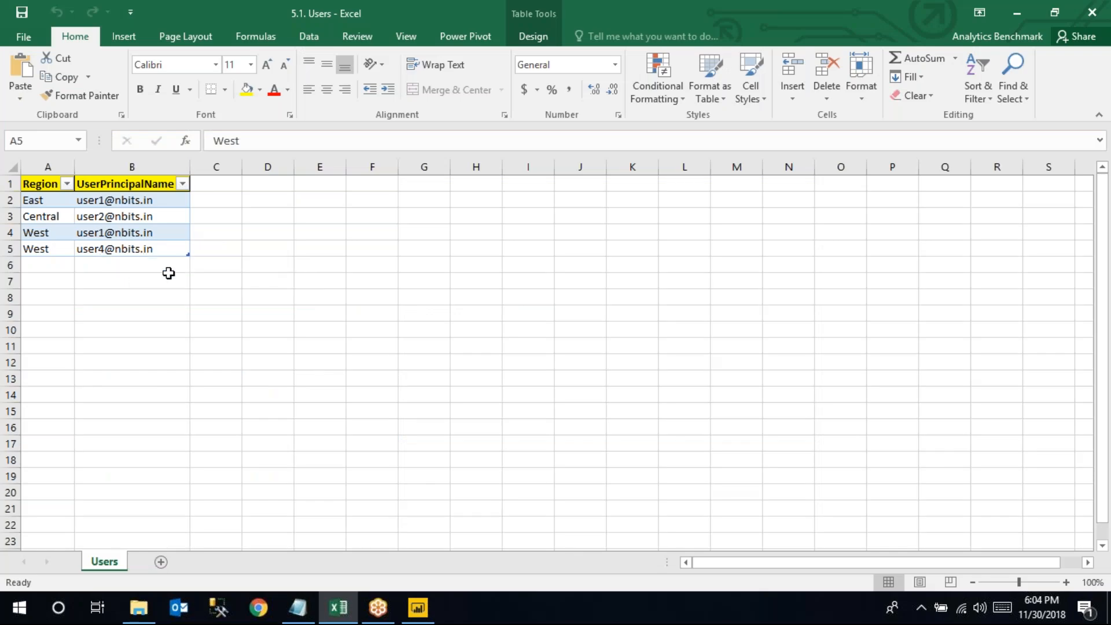
pyautogui.click(345, 618)
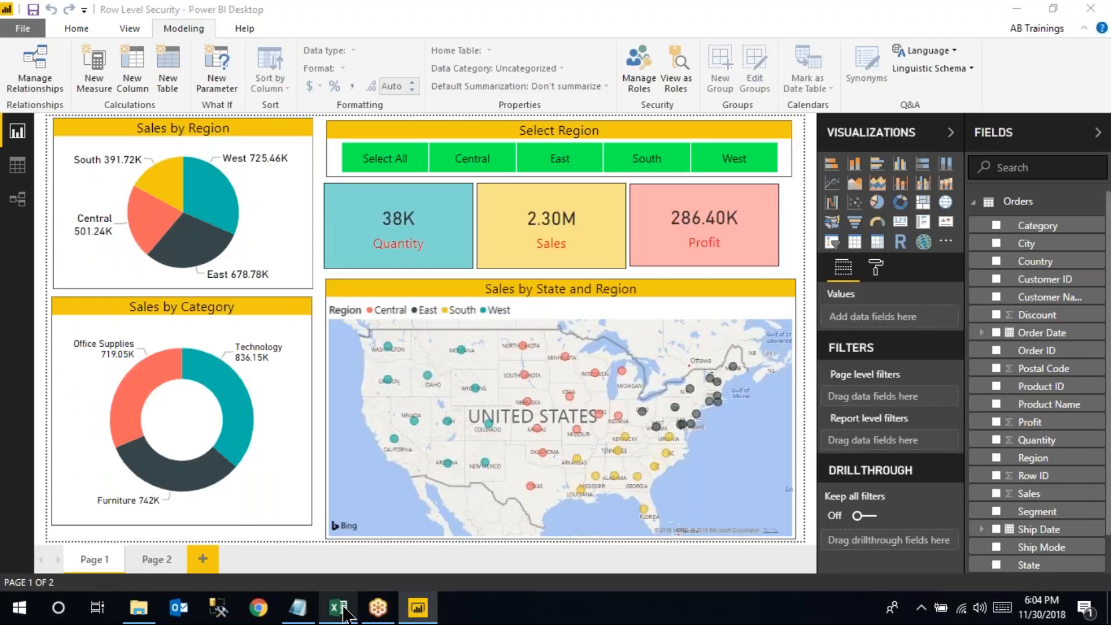
pyautogui.click(345, 614)
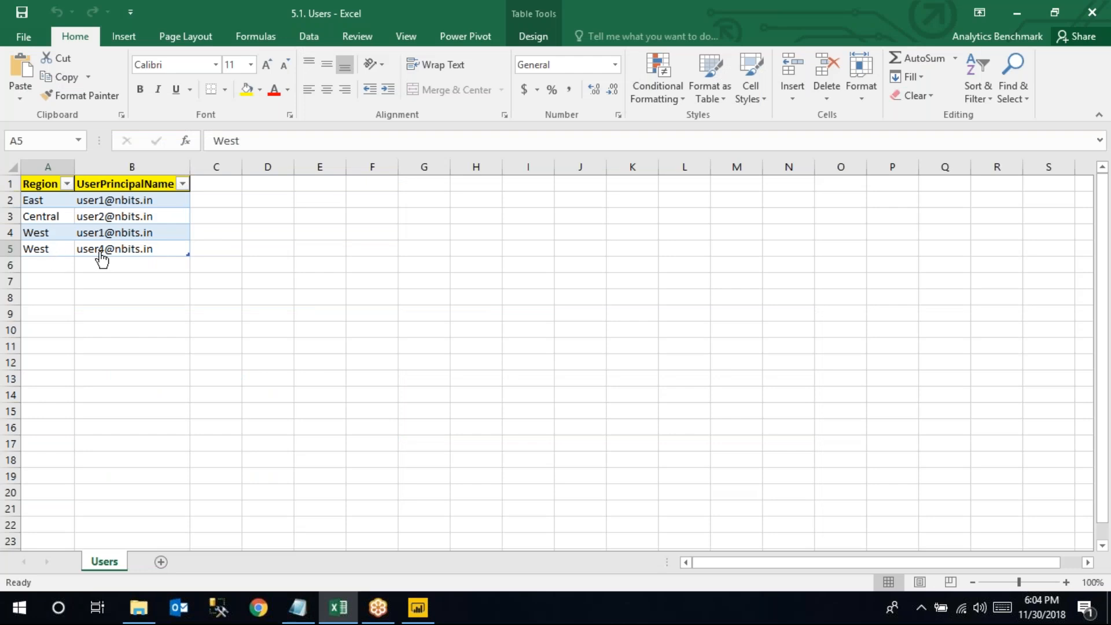
pyautogui.click(45, 248)
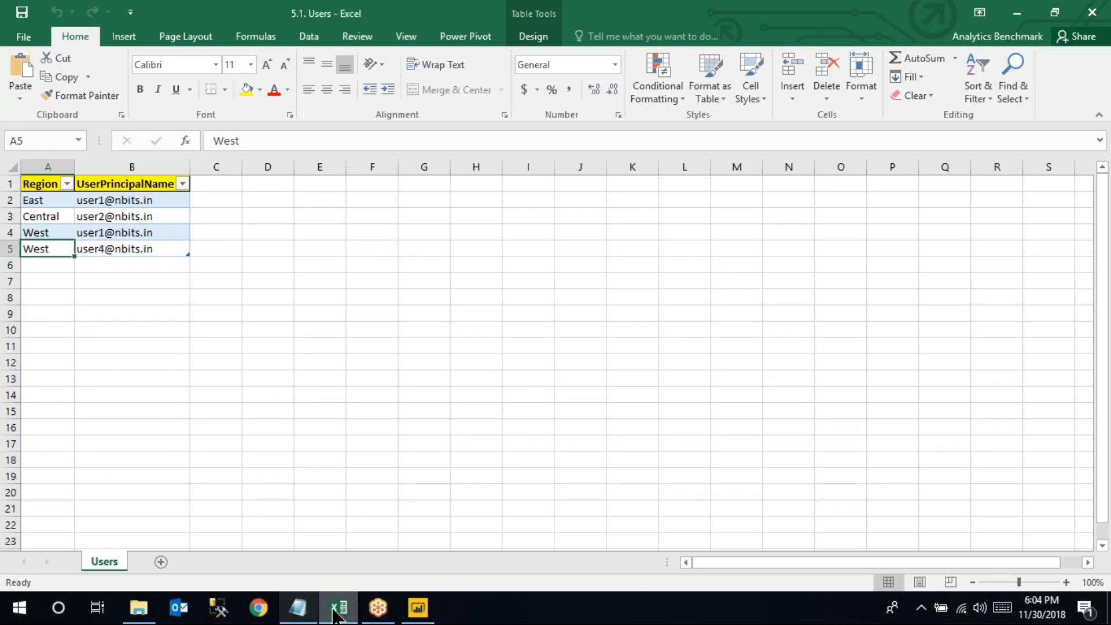
pyautogui.click(418, 609)
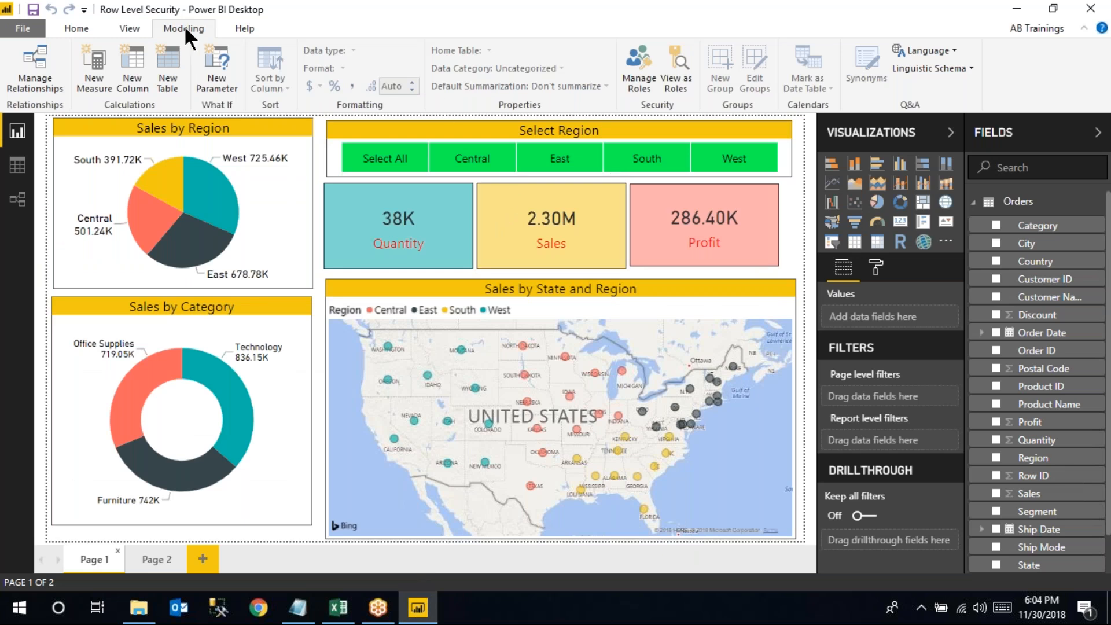
# Reopen the Region role and inspect its [UserPrincipalName] = USERPRINCIPALNAME() filter on Users
pyautogui.click(647, 59)
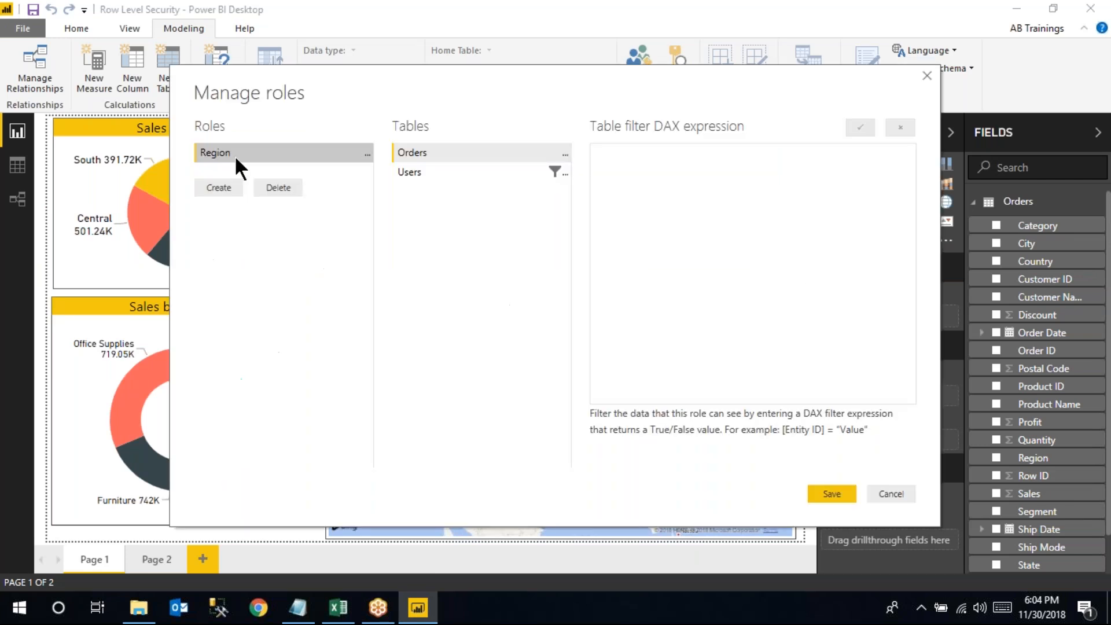
pyautogui.click(407, 169)
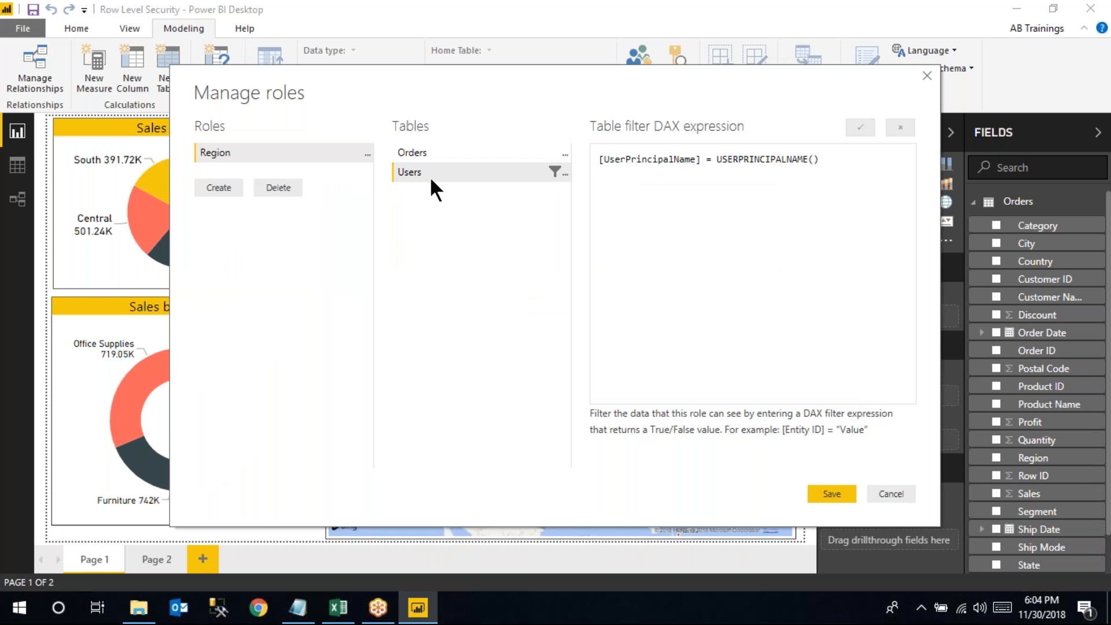
pyautogui.click(339, 607)
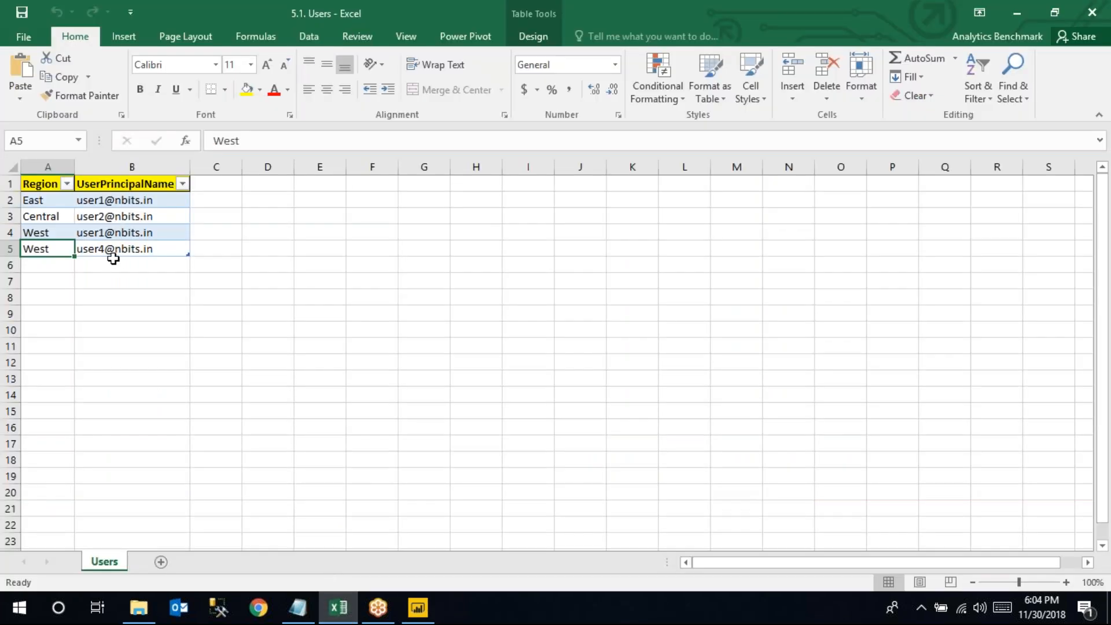
pyautogui.click(339, 612)
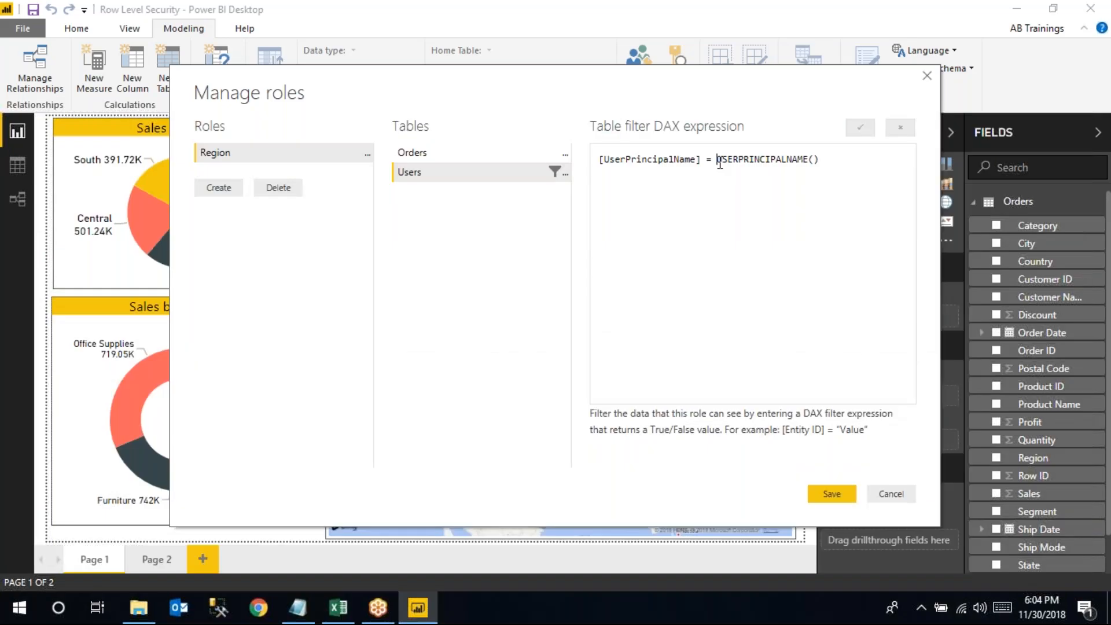
pyautogui.moveTo(716, 159); pyautogui.dragTo(815, 159)
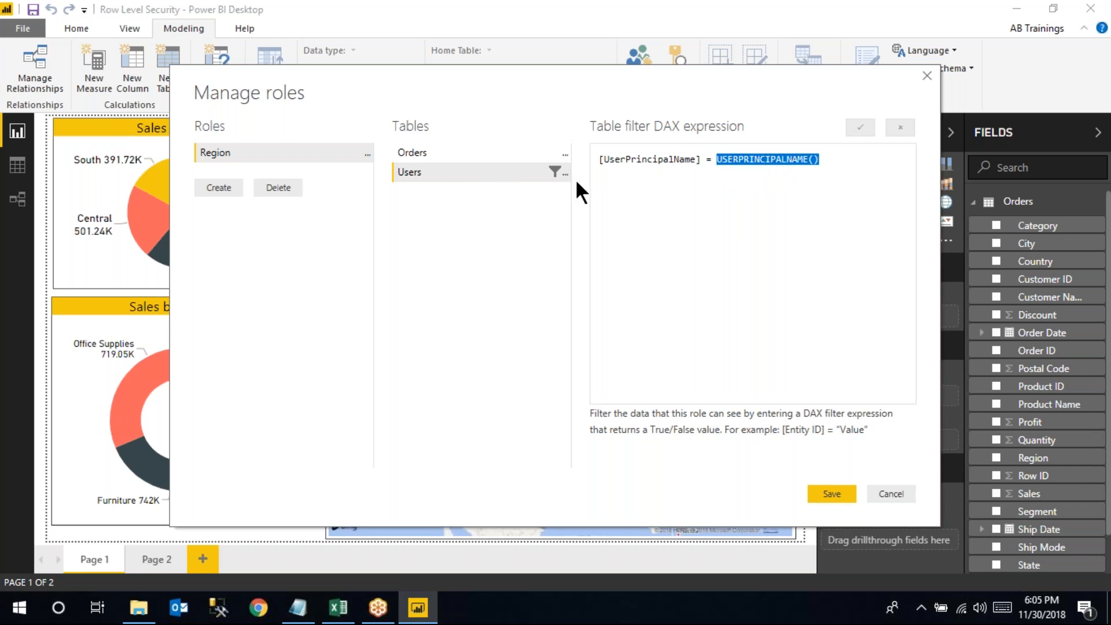
pyautogui.doubleClick(640, 160)
pyautogui.moveTo(640, 164); pyautogui.dragTo(813, 164)
pyautogui.click(747, 161)
pyautogui.moveTo(716, 159); pyautogui.dragTo(814, 161)
# Compare against the Users workbook, save the role, and switch to Model view
pyautogui.click(335, 603)
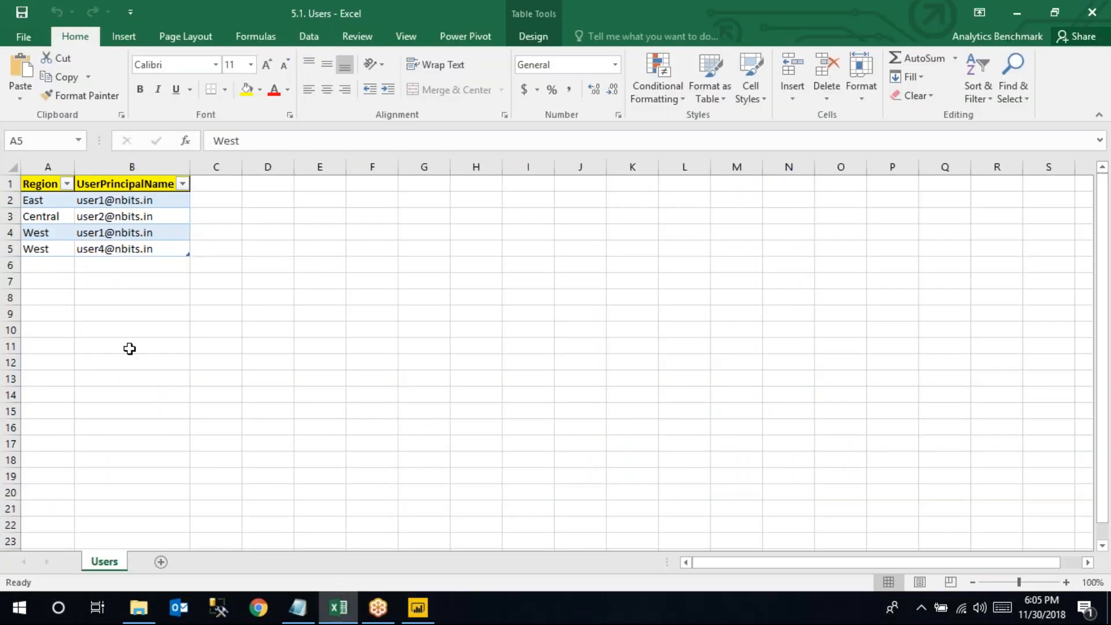
pyautogui.click(418, 607)
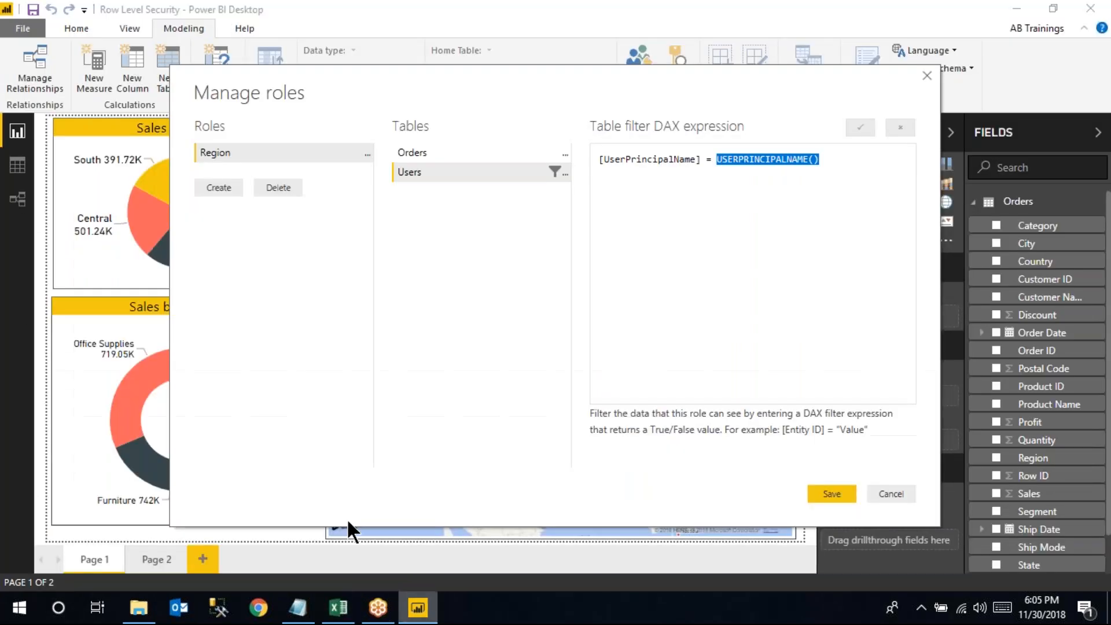
pyautogui.click(832, 494)
pyautogui.click(18, 199)
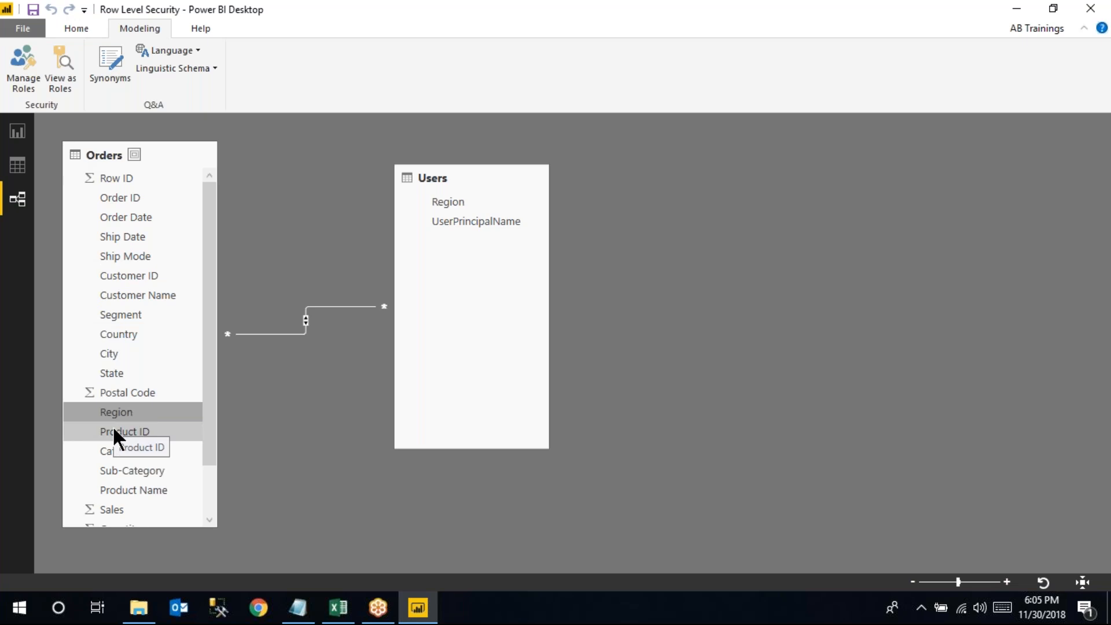
# Toggle between Report and Model views, ending on the Page 1 report canvas under Modeling
pyautogui.click(17, 131)
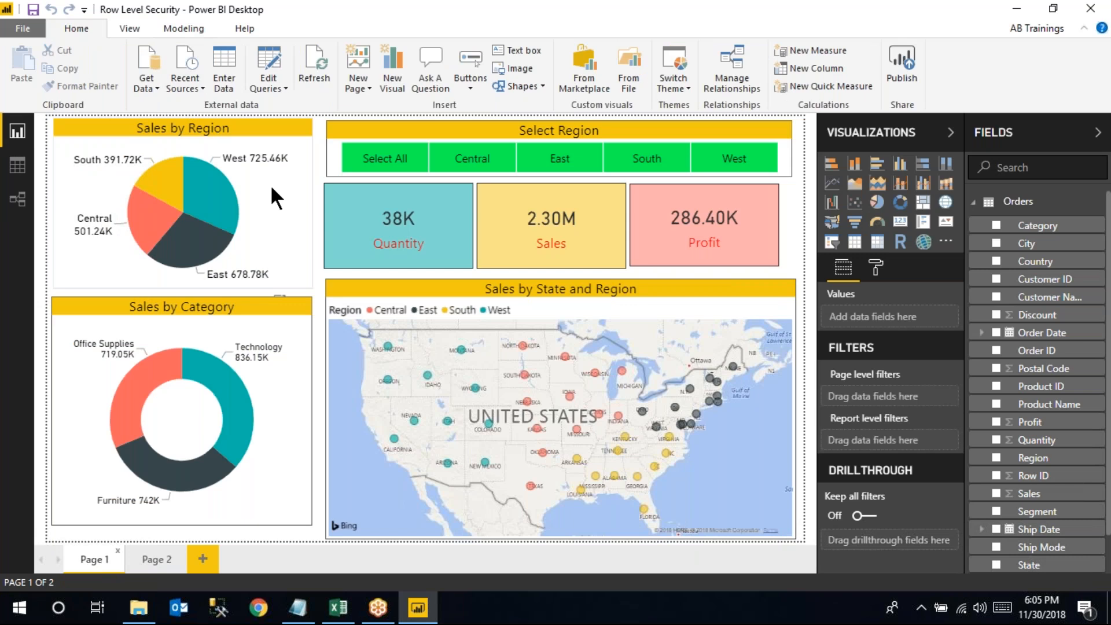
pyautogui.click(17, 199)
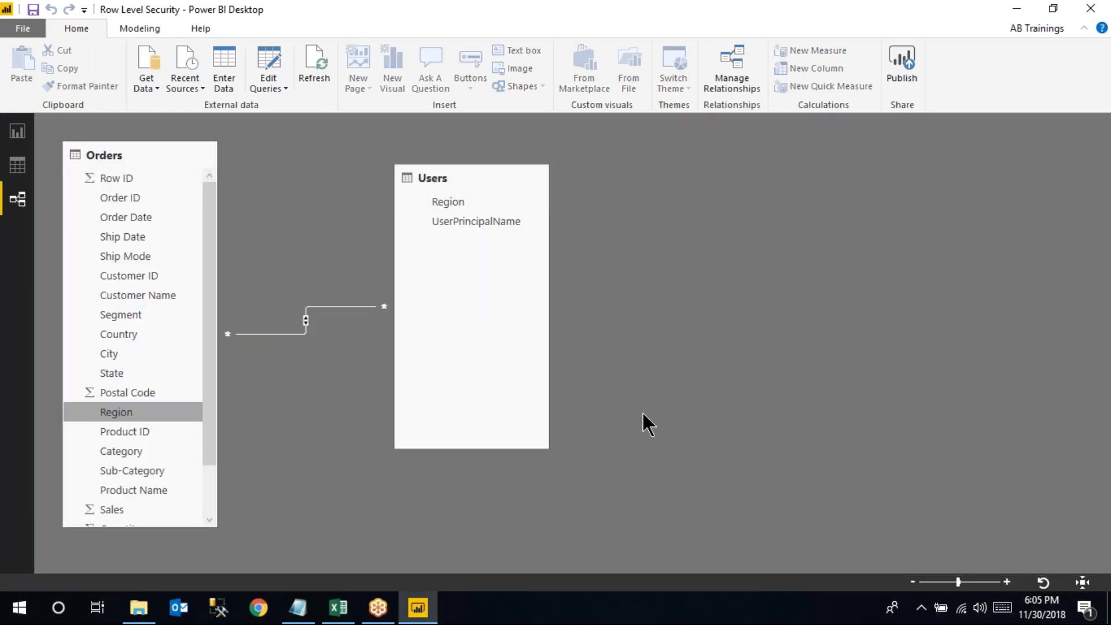
pyautogui.click(17, 131)
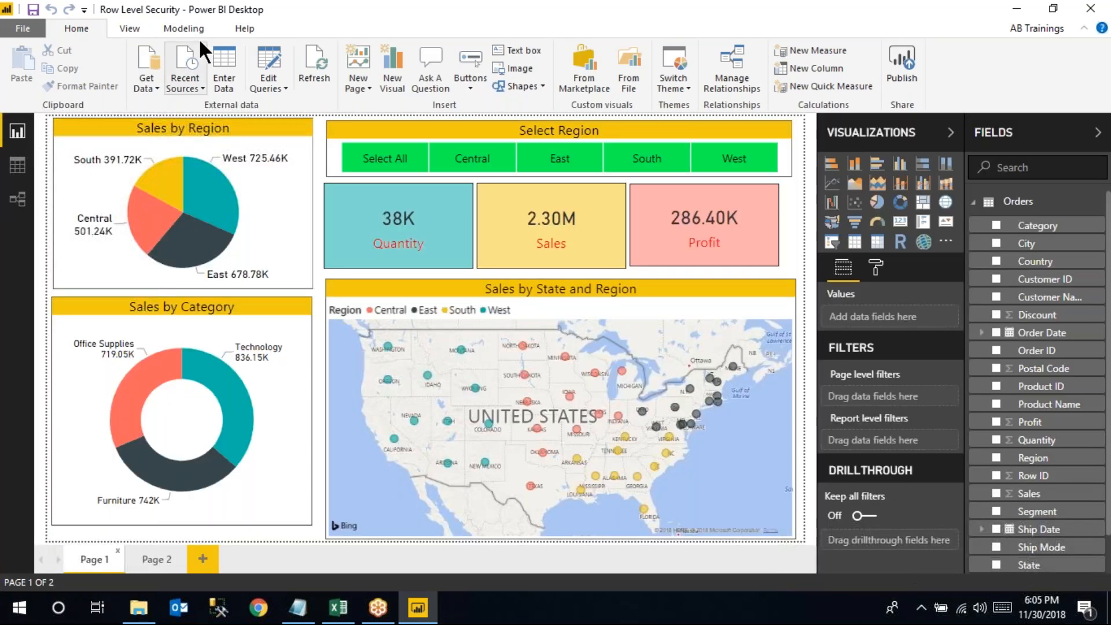
pyautogui.click(193, 30)
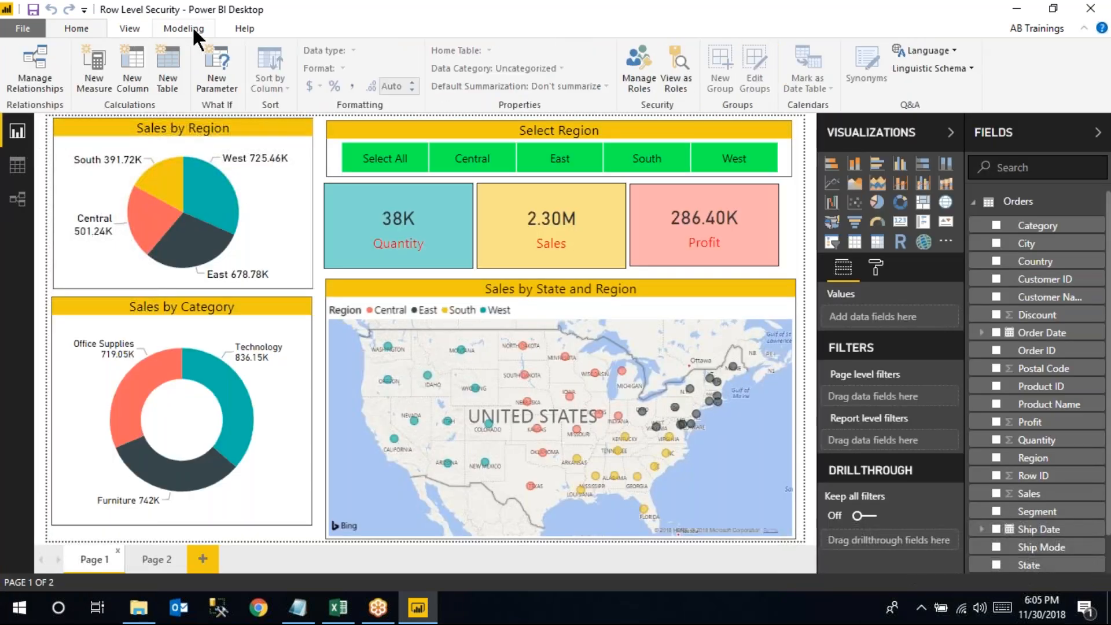
pyautogui.click(641, 68)
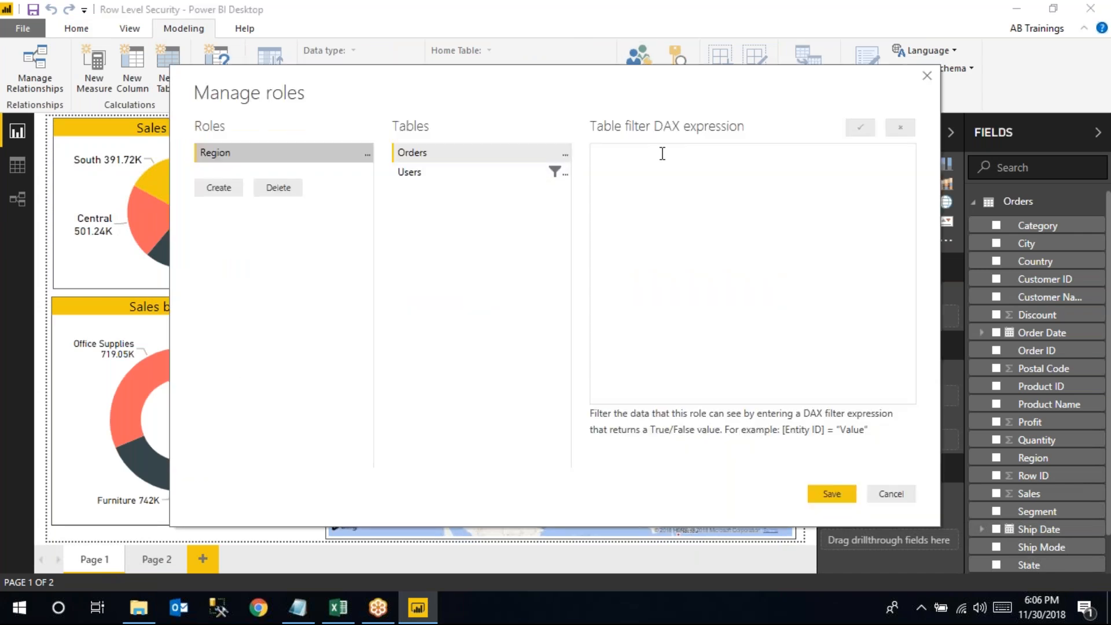
pyautogui.click(459, 176)
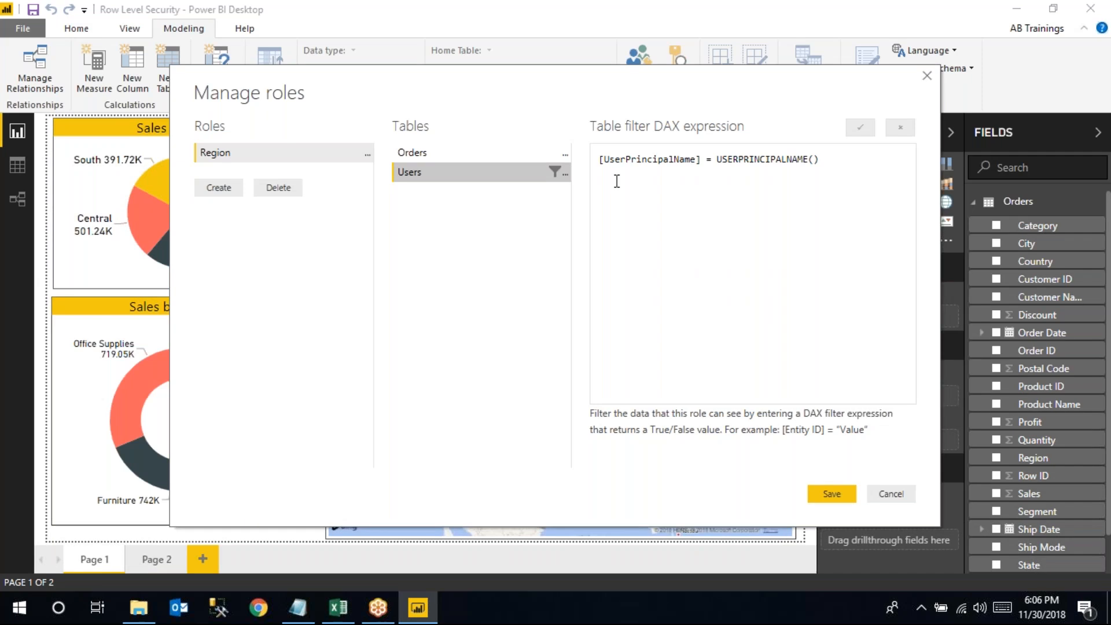
pyautogui.click(833, 494)
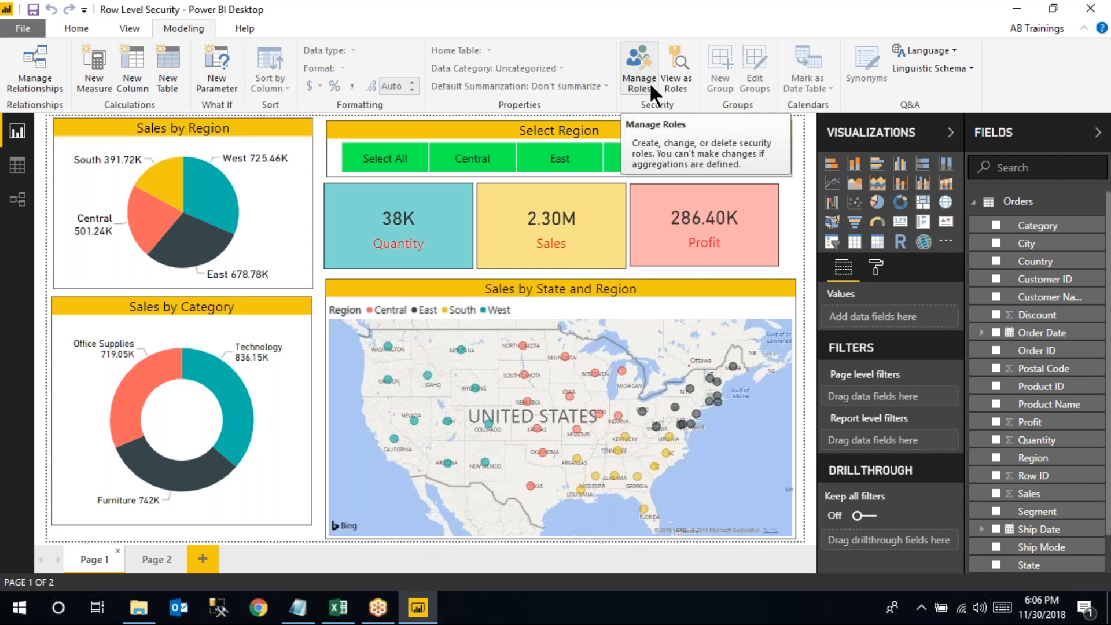
# Save the report, check the signed-in account, and start Publish to Power BI
pyautogui.click(87, 29)
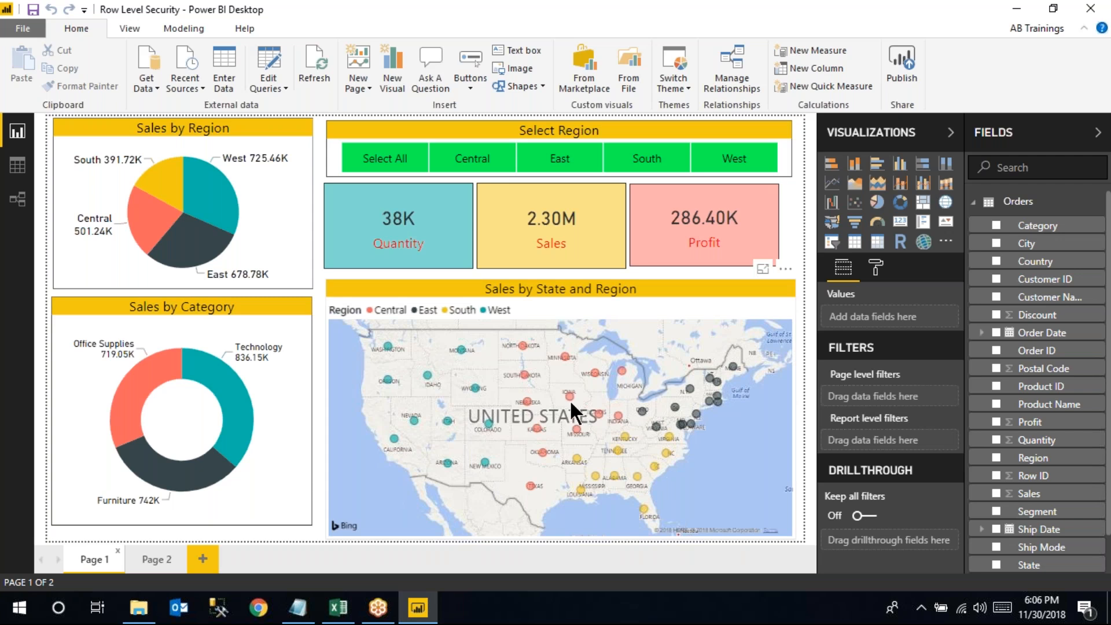
pyautogui.click(32, 10)
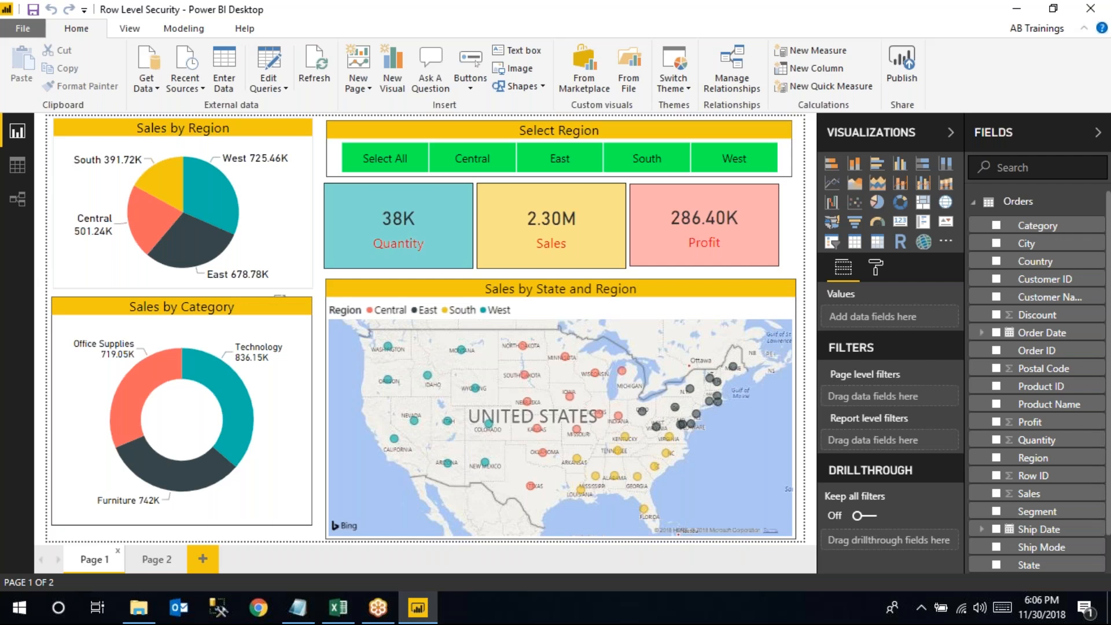
pyautogui.click(1037, 28)
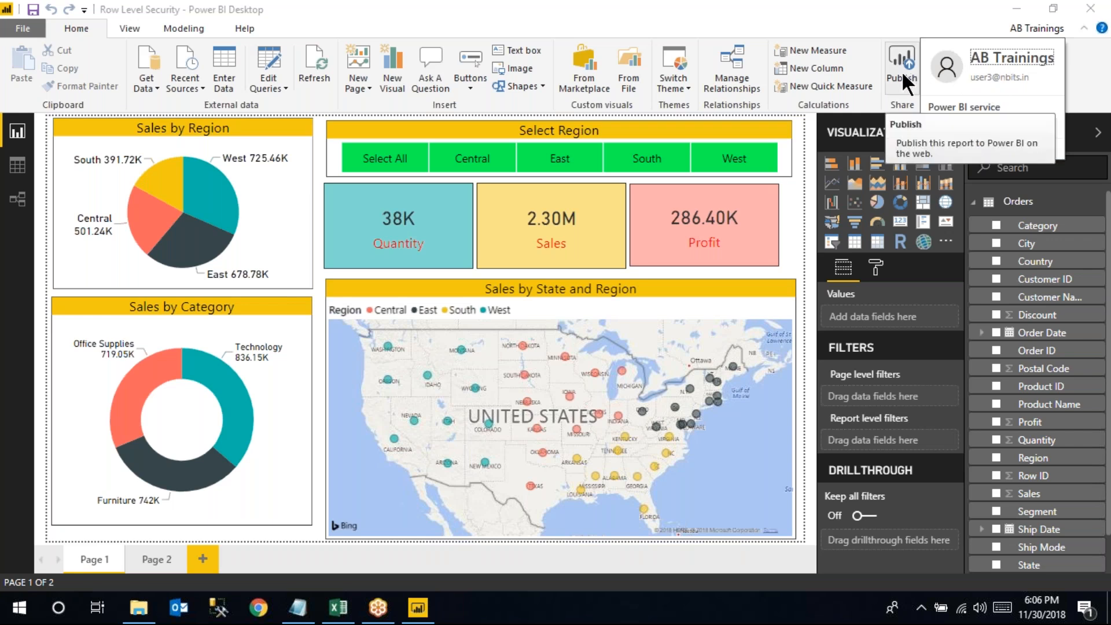
pyautogui.click(1035, 30)
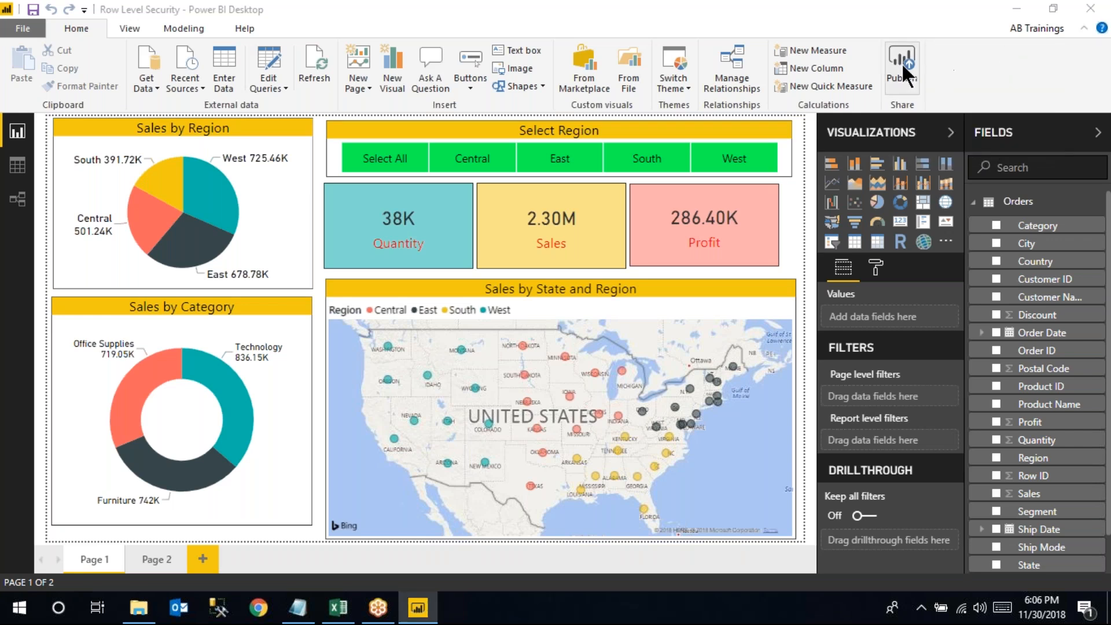
pyautogui.click(902, 64)
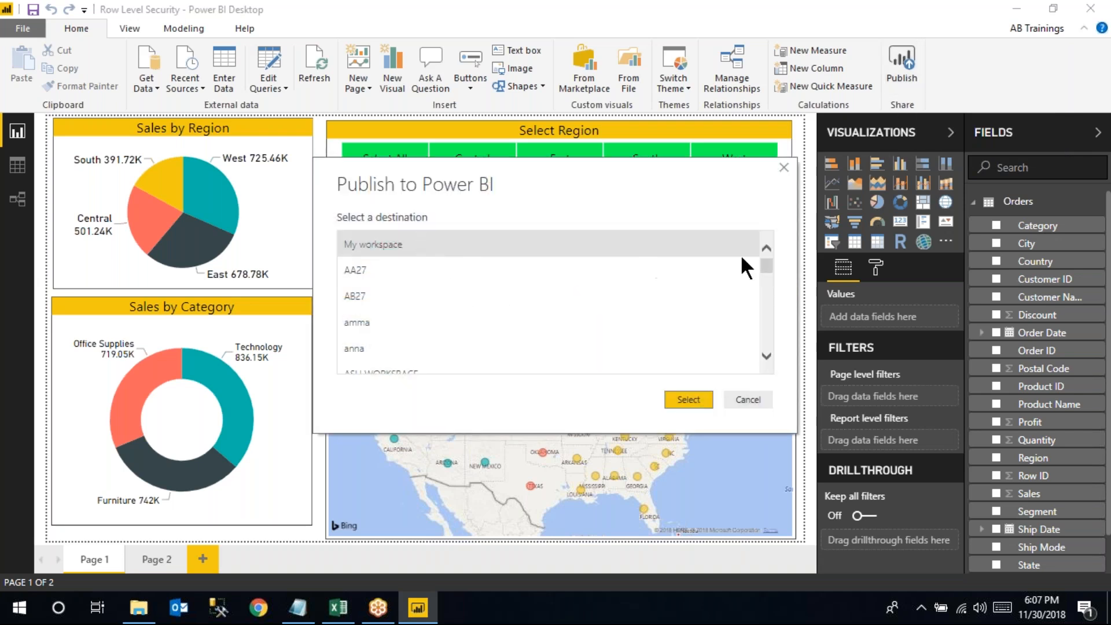
# Publish Row Level Security.pbix to the RLS workspace
pyautogui.moveTo(761, 264); pyautogui.dragTo(765, 321)
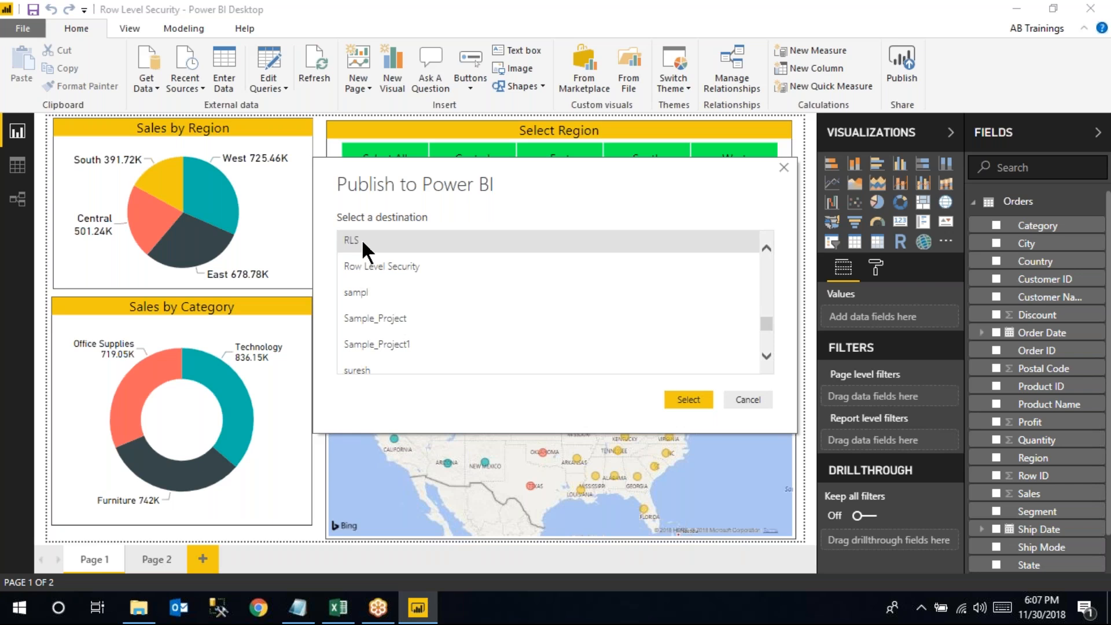
pyautogui.click(361, 238)
pyautogui.click(675, 396)
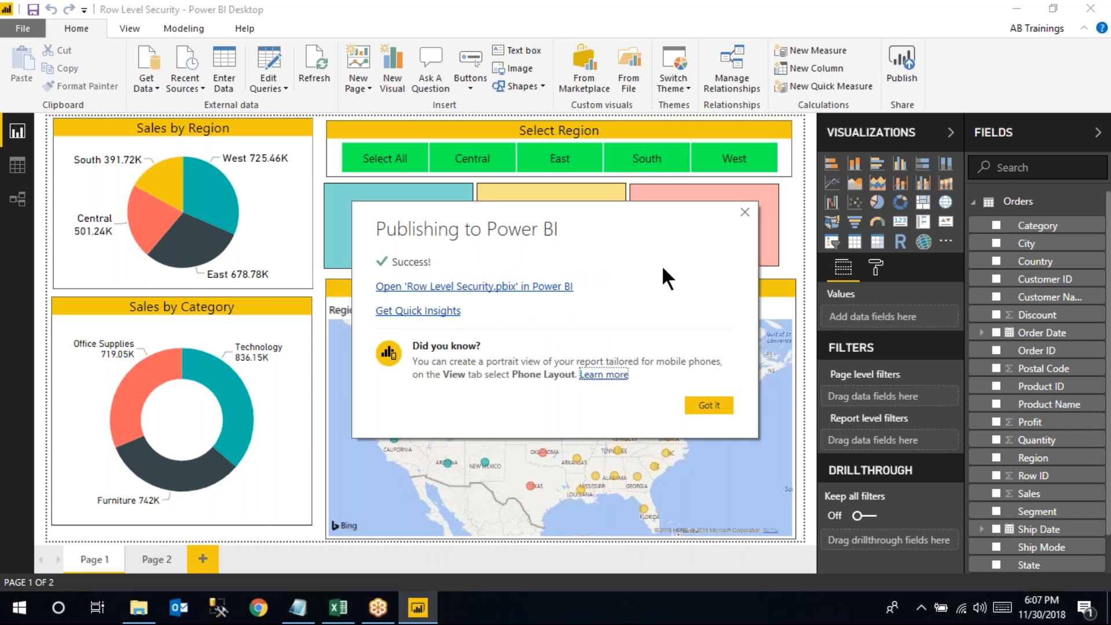
# Review the Users workbook's region mapping, then dismiss the publish Success message with Got it
pyautogui.click(339, 608)
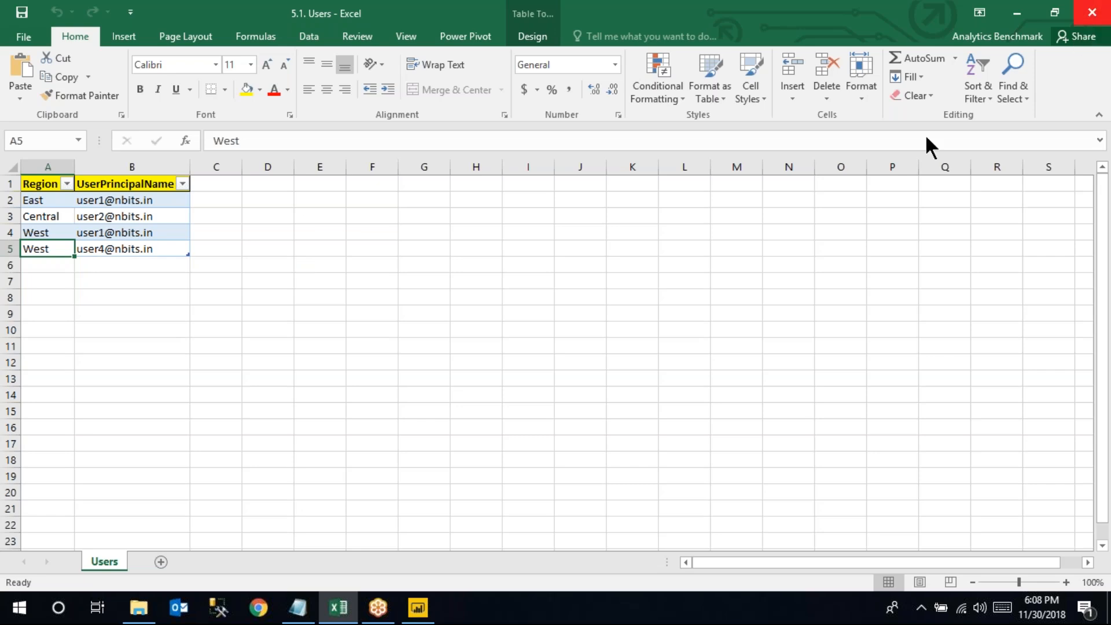
pyautogui.click(429, 610)
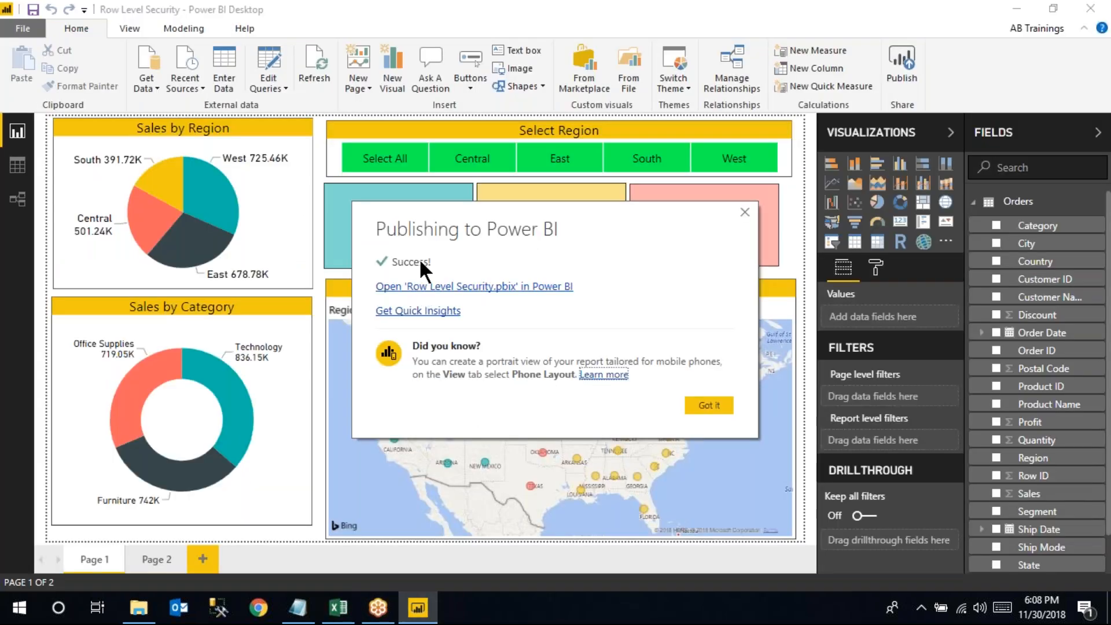
pyautogui.click(716, 404)
# Sign in to the Power BI service at app.powerbi.com with the chosen account and its password
pyautogui.click(268, 612)
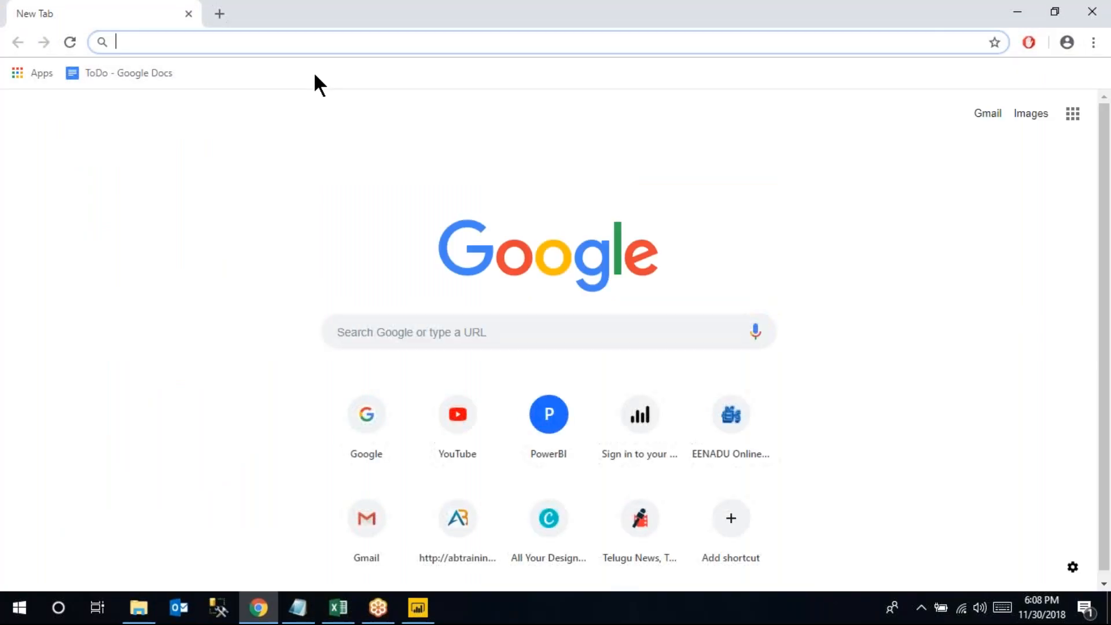
pyautogui.write('APP.powerbi.com')
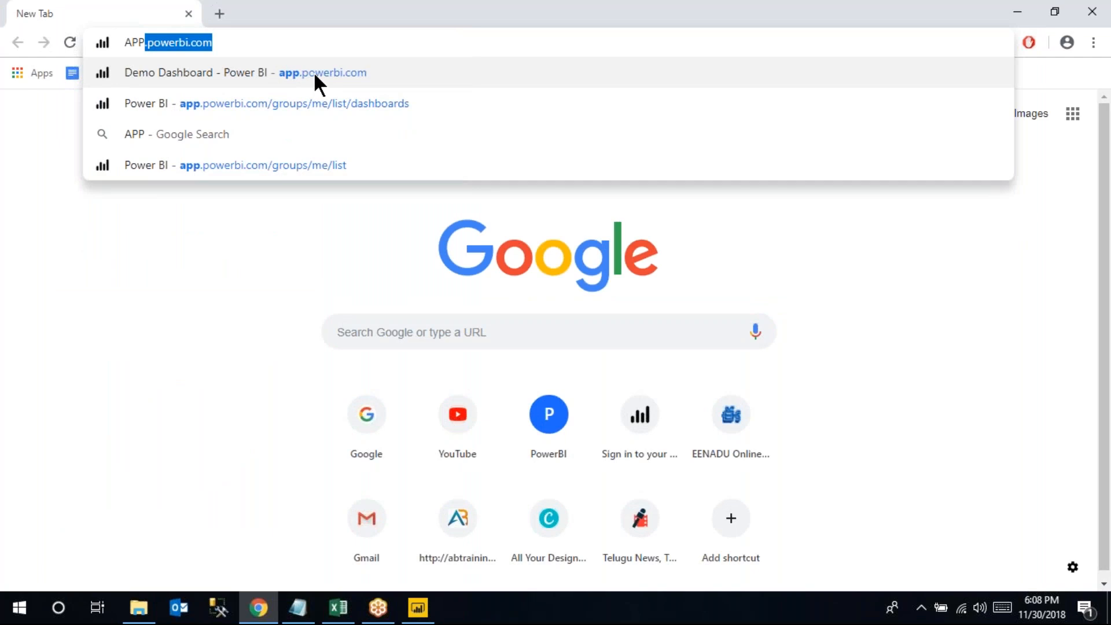
pyautogui.press('Return')
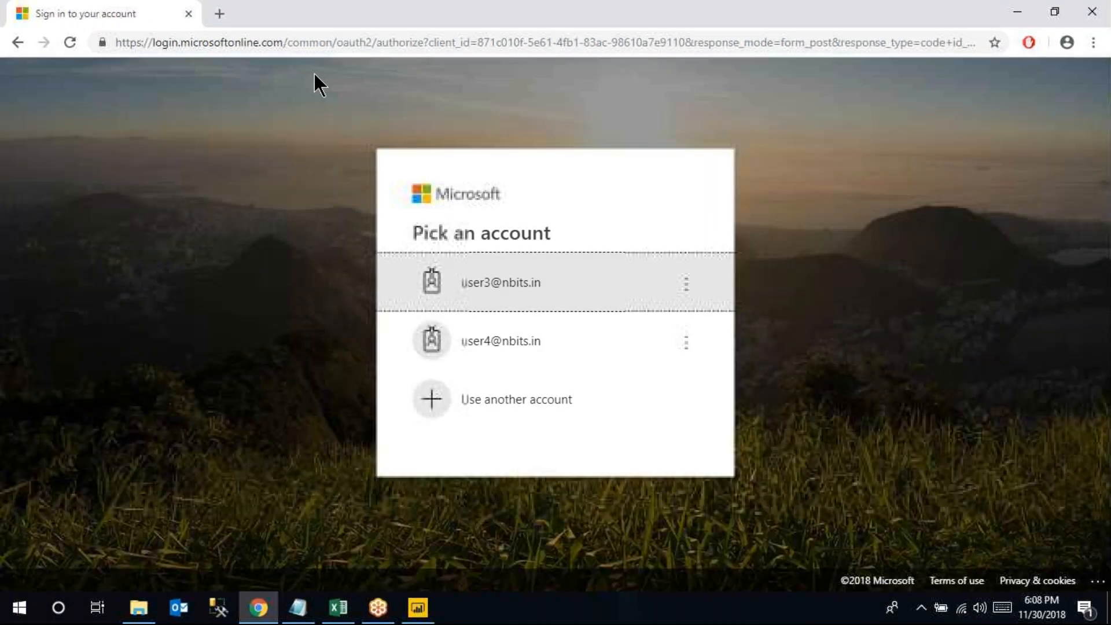
pyautogui.click(491, 284)
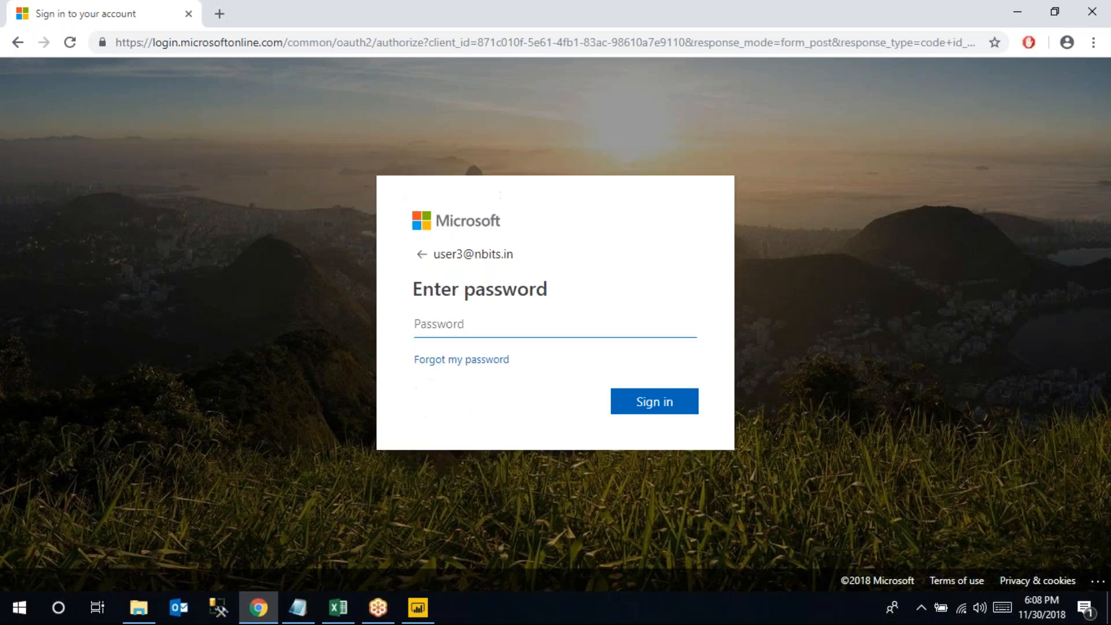
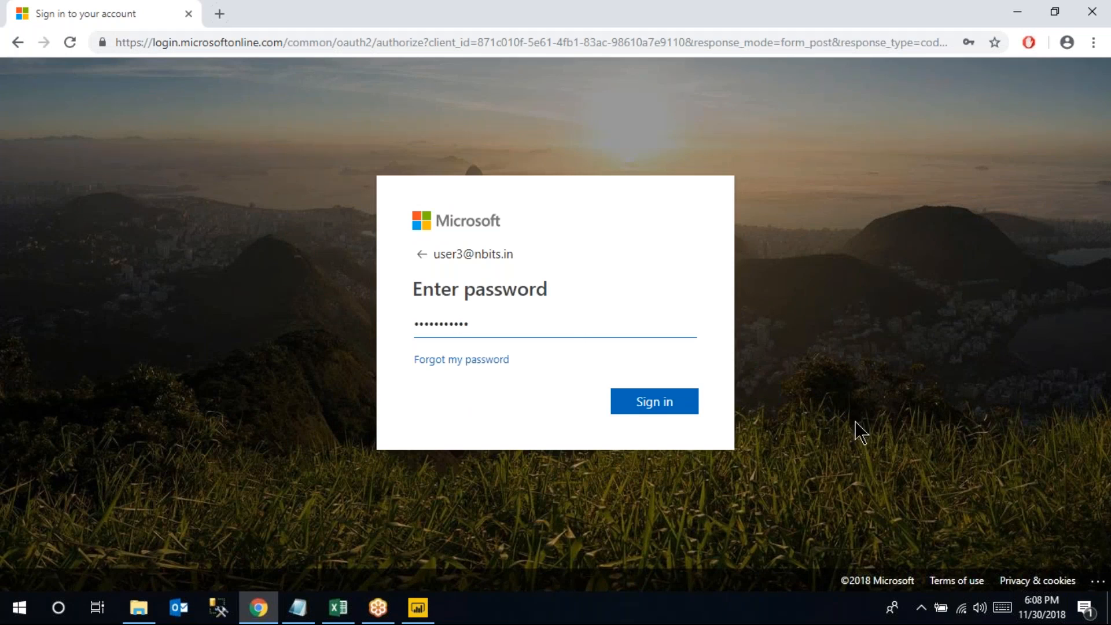
pyautogui.click(660, 408)
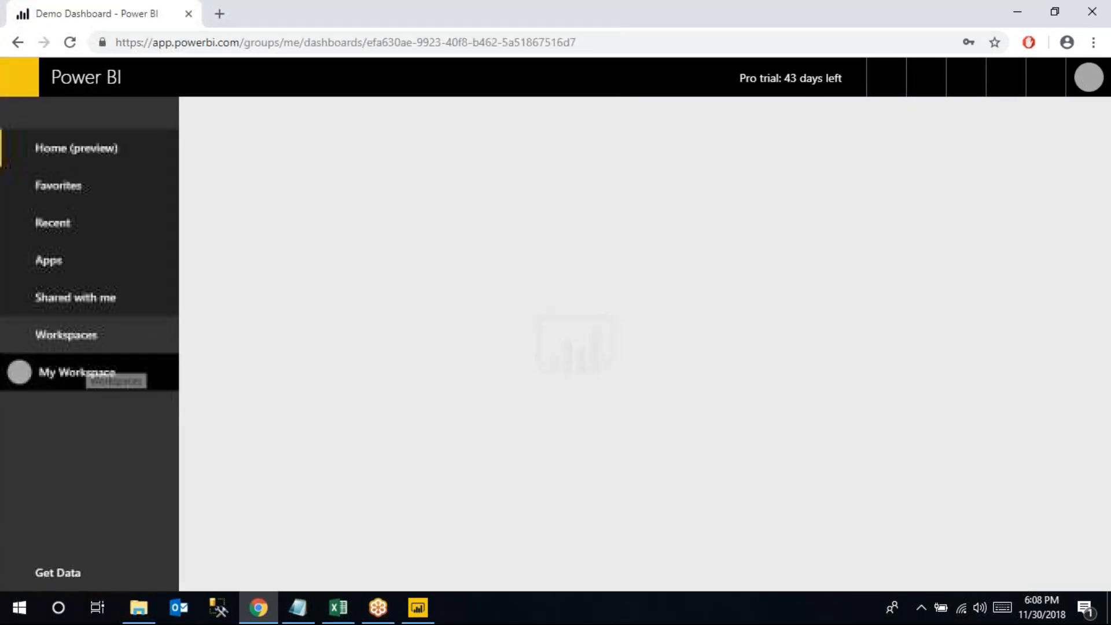
# Open the Row Level Security report from the Reports list of the RLS workspace
pyautogui.click(92, 347)
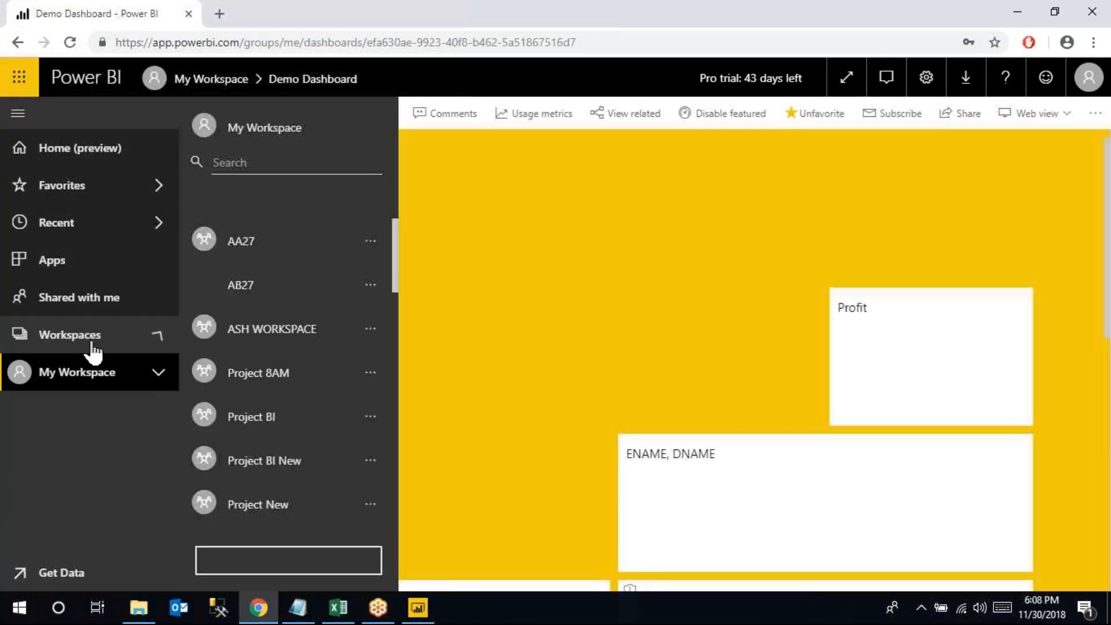
pyautogui.scroll(-3, 248, 342)
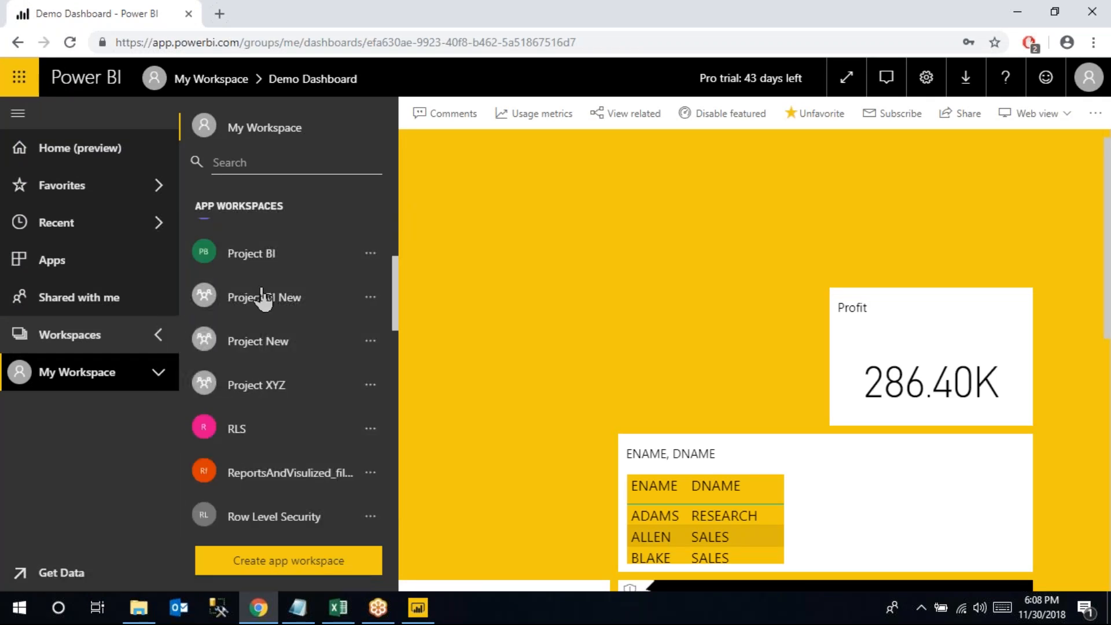
pyautogui.scroll(-2, 265, 327)
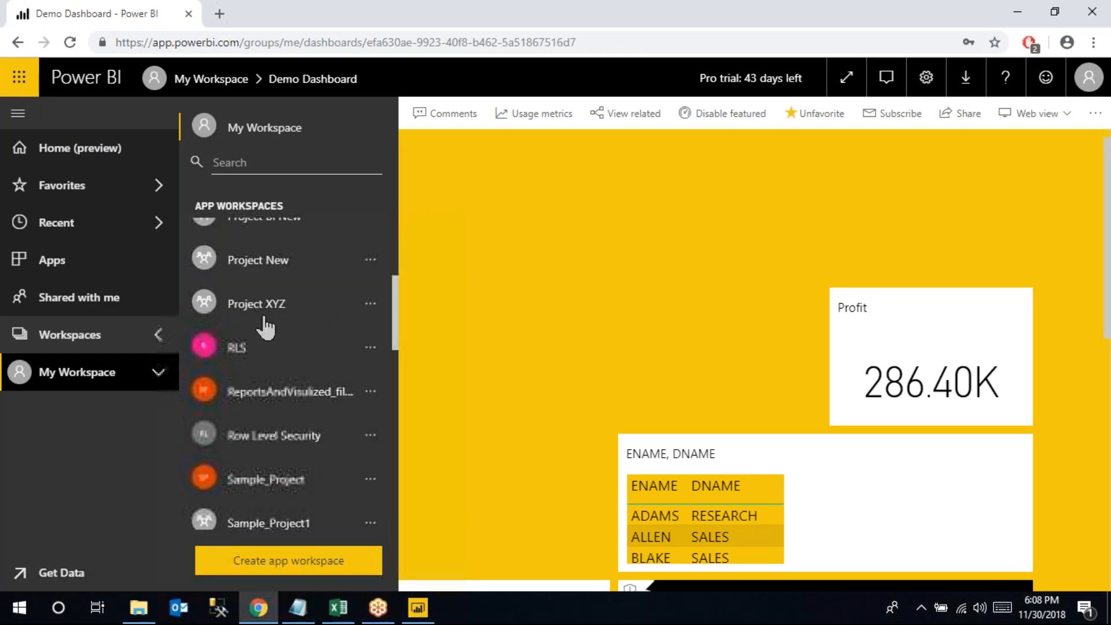
pyautogui.click(241, 354)
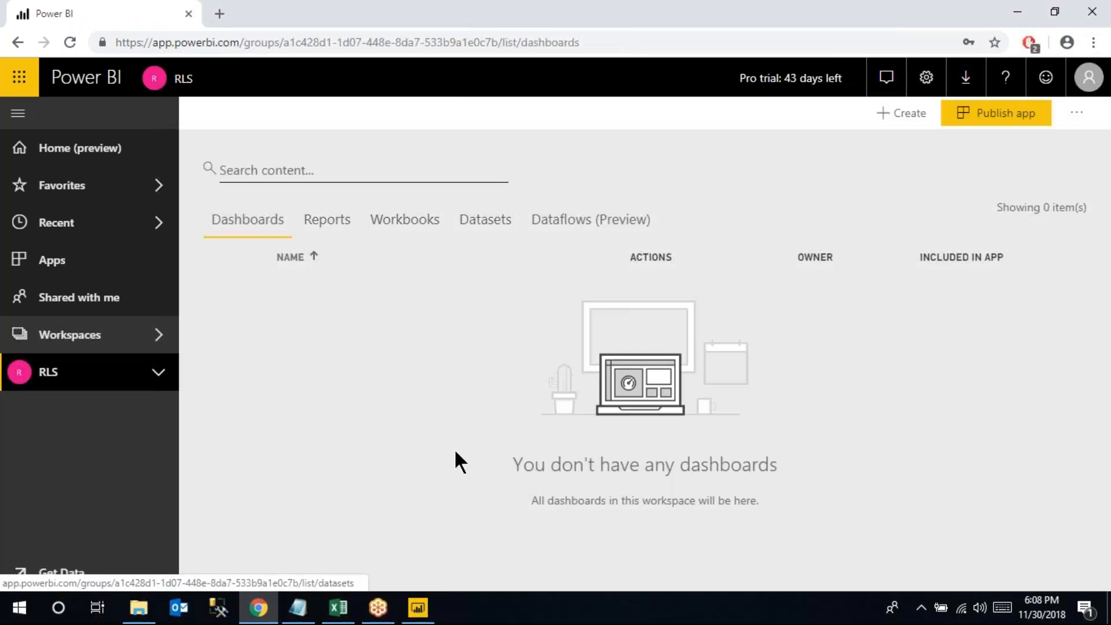
pyautogui.click(484, 229)
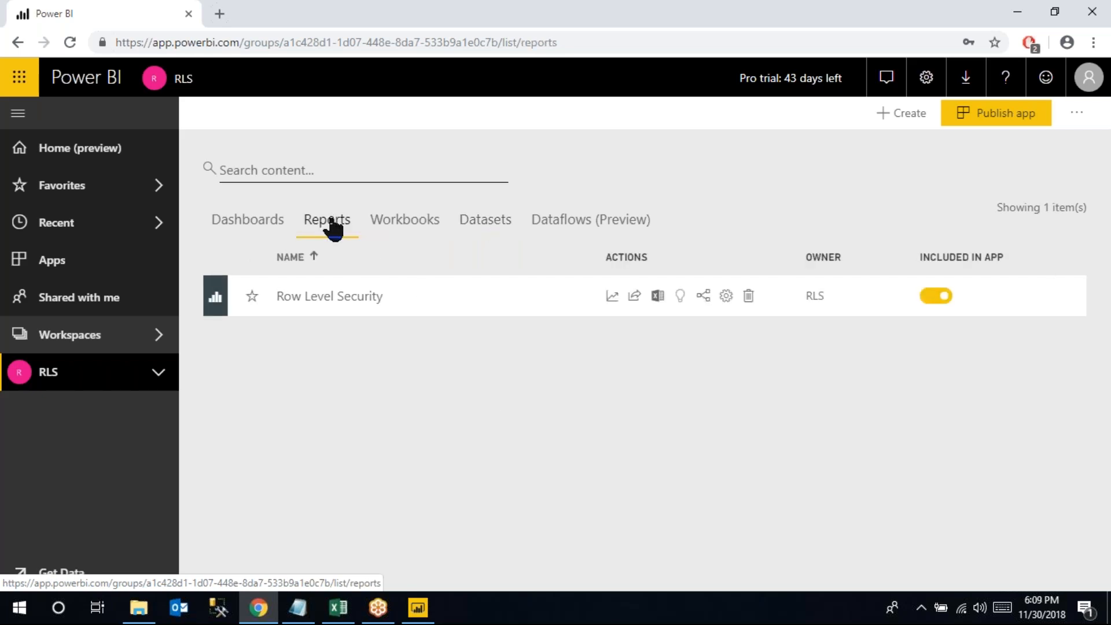
pyautogui.click(337, 298)
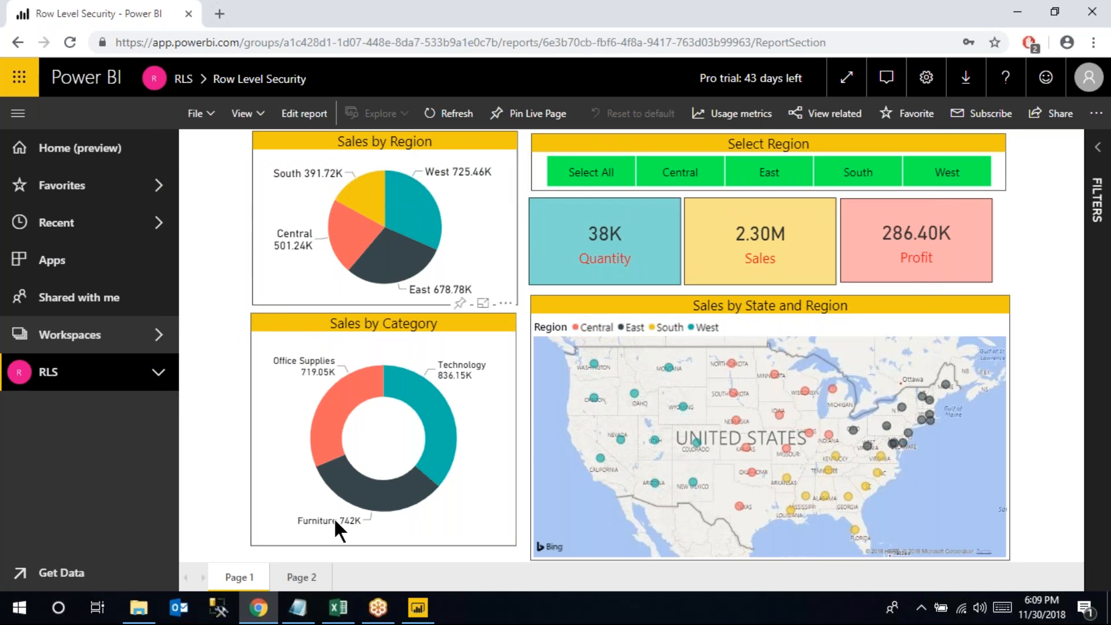
# Add Sharing, Content Packs and APPS as separate lines under the Notepad heading
pyautogui.click(297, 613)
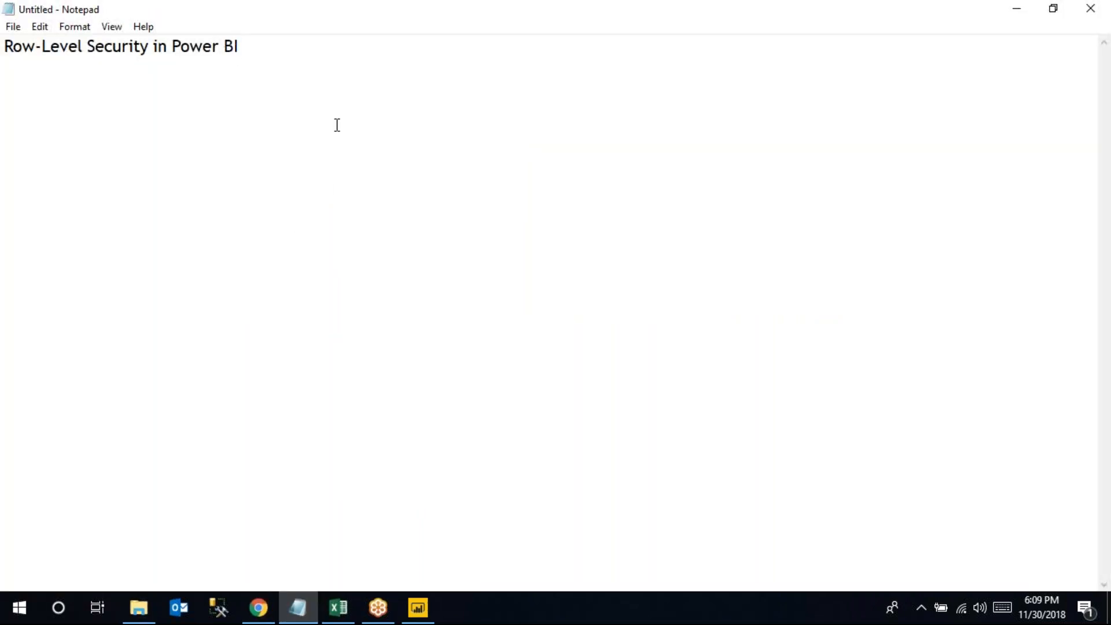
pyautogui.press('Return')
pyautogui.press('Return')
pyautogui.write('Sharing')
pyautogui.press('Return')
pyautogui.write('C')
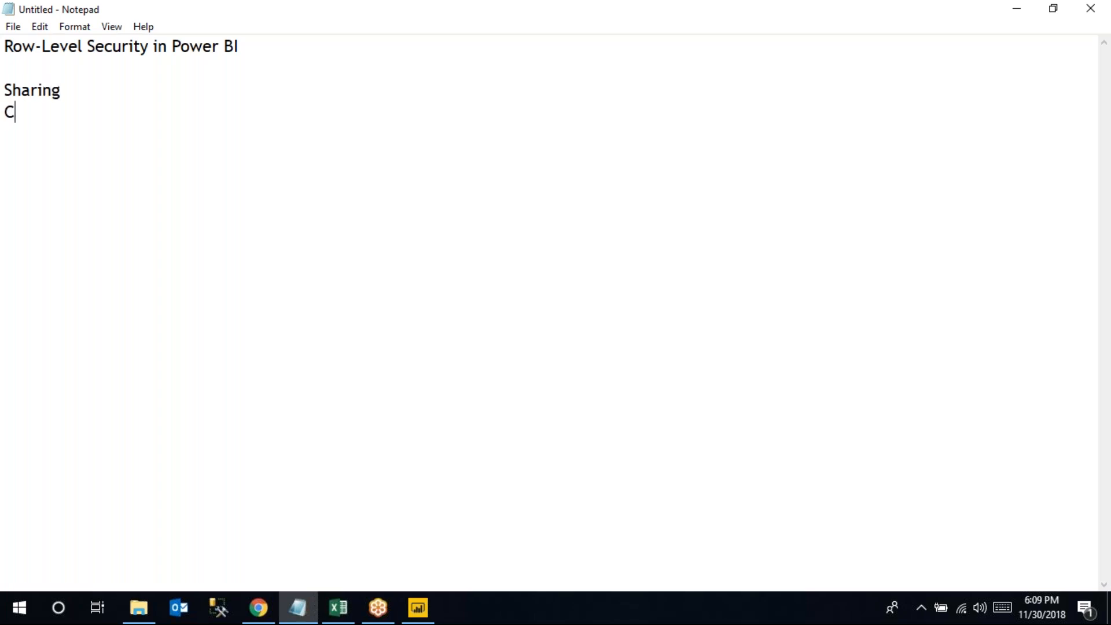
pyautogui.write('ontent Pac')
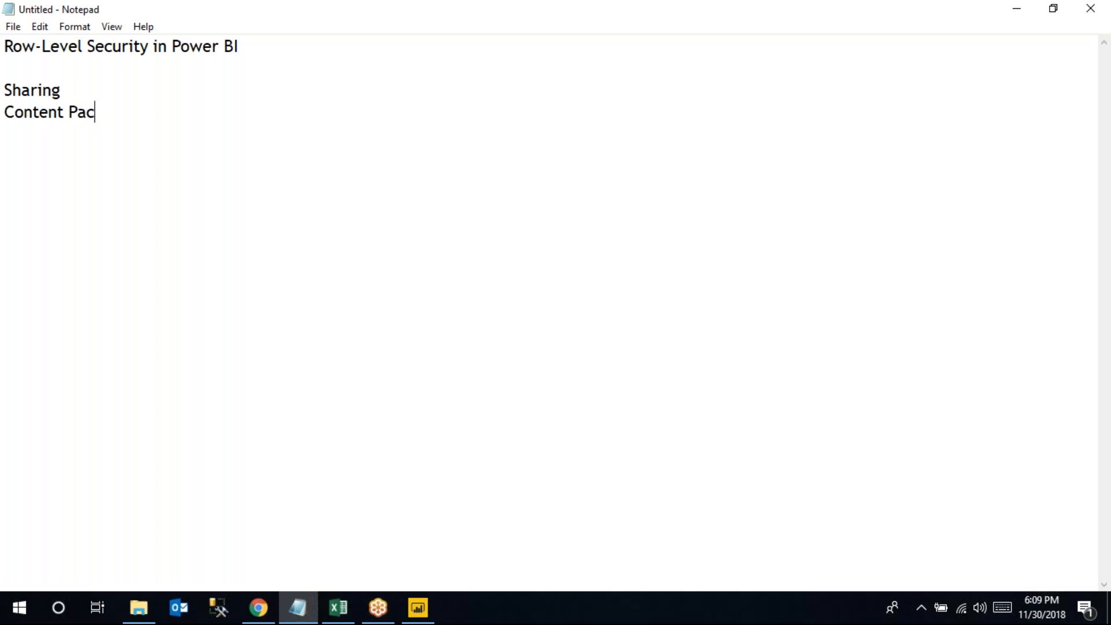
pyautogui.write('ks')
pyautogui.press('Return')
pyautogui.write('APPS')
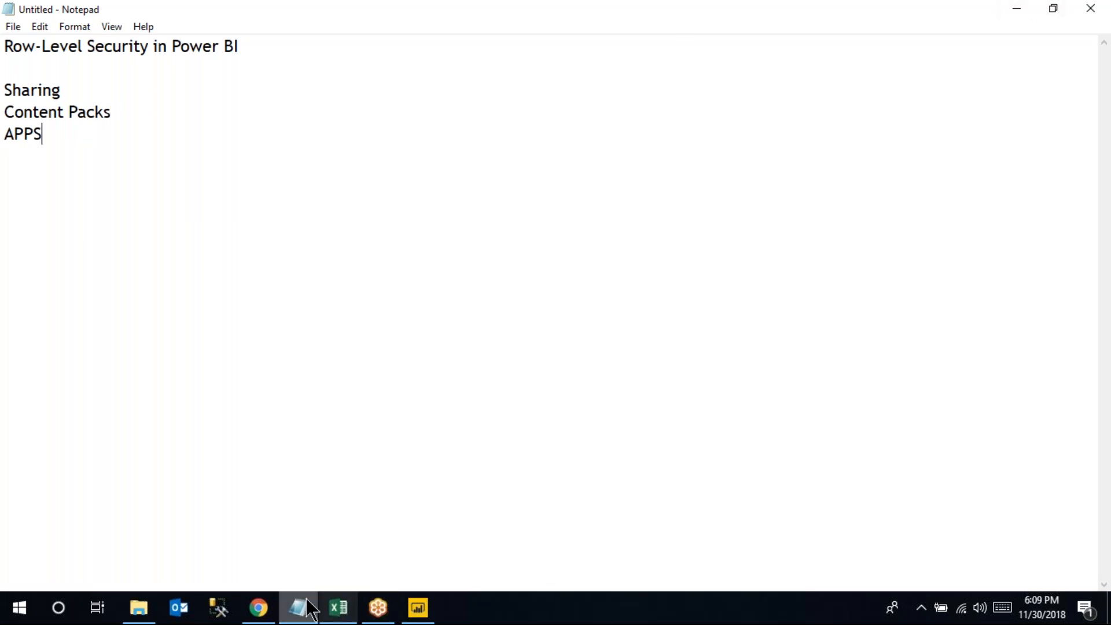
pyautogui.click(284, 573)
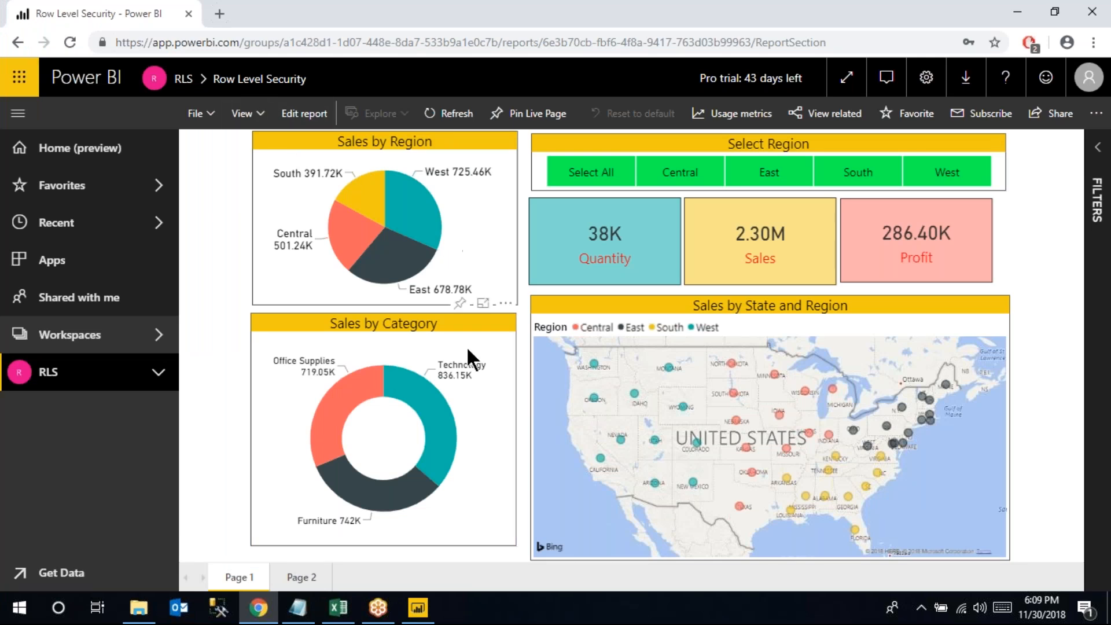
# Review Page 2's treemap and Page 1, then start pinning the Sales by Region chart
pyautogui.click(324, 575)
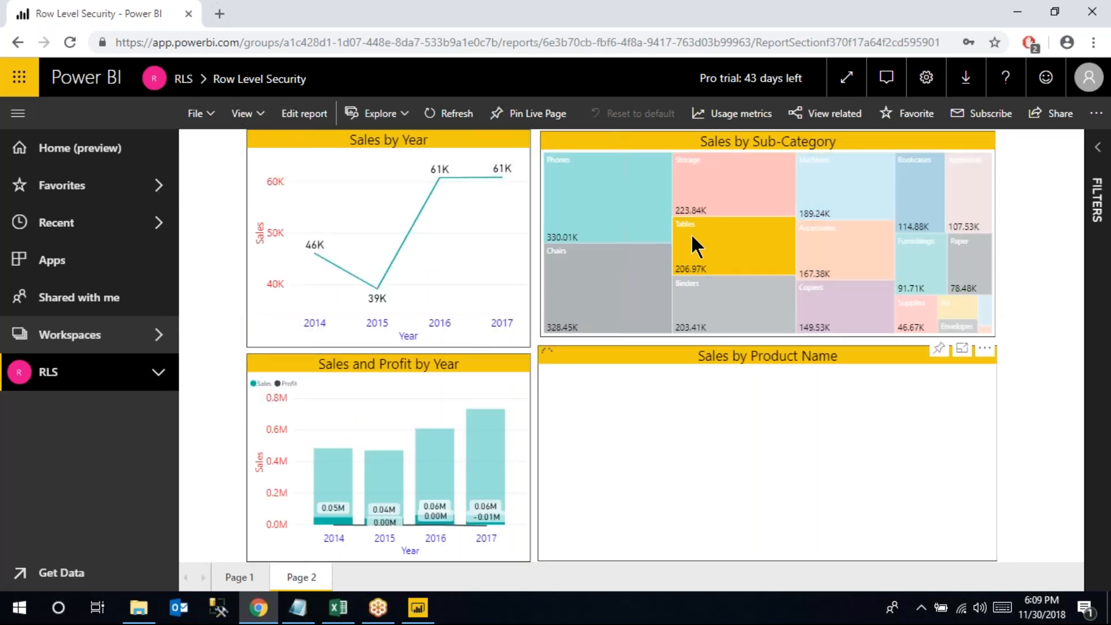
pyautogui.click(721, 268)
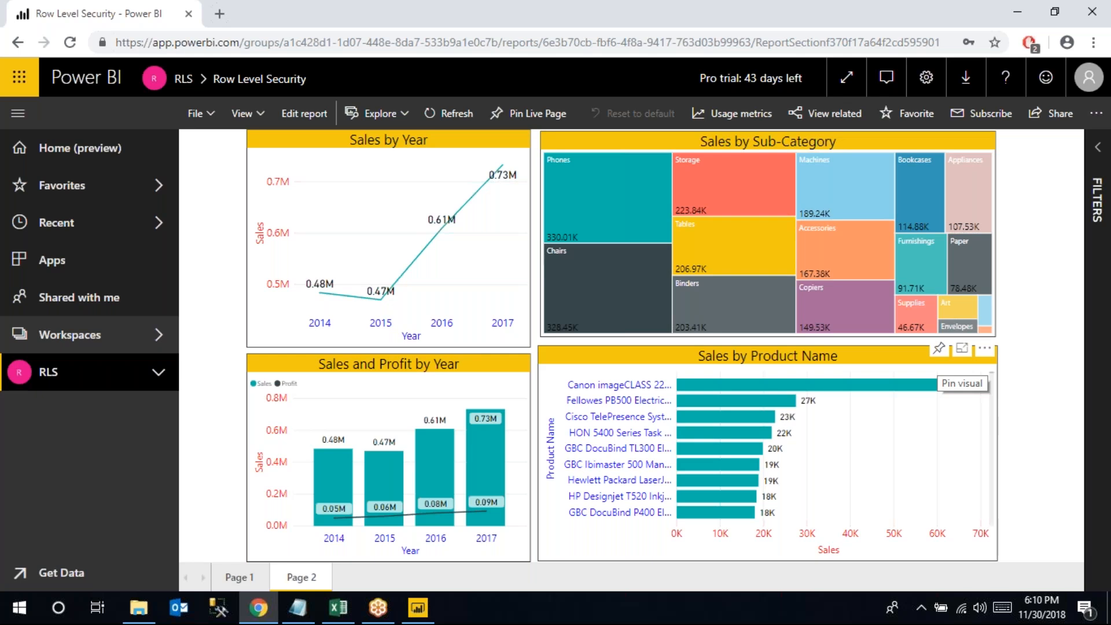
pyautogui.click(238, 579)
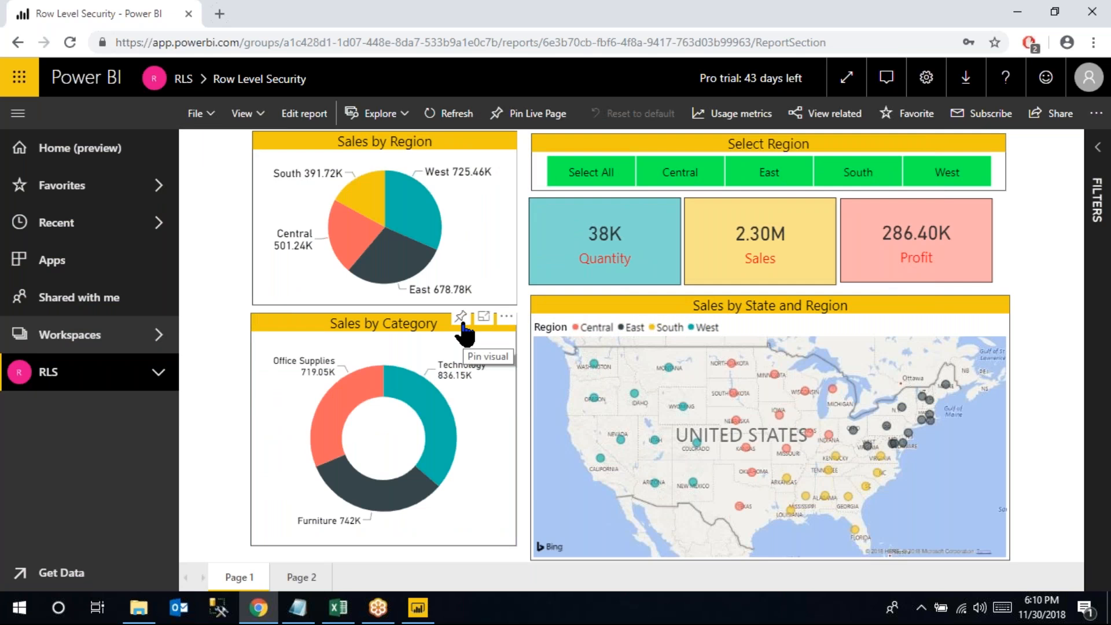
pyautogui.click(461, 318)
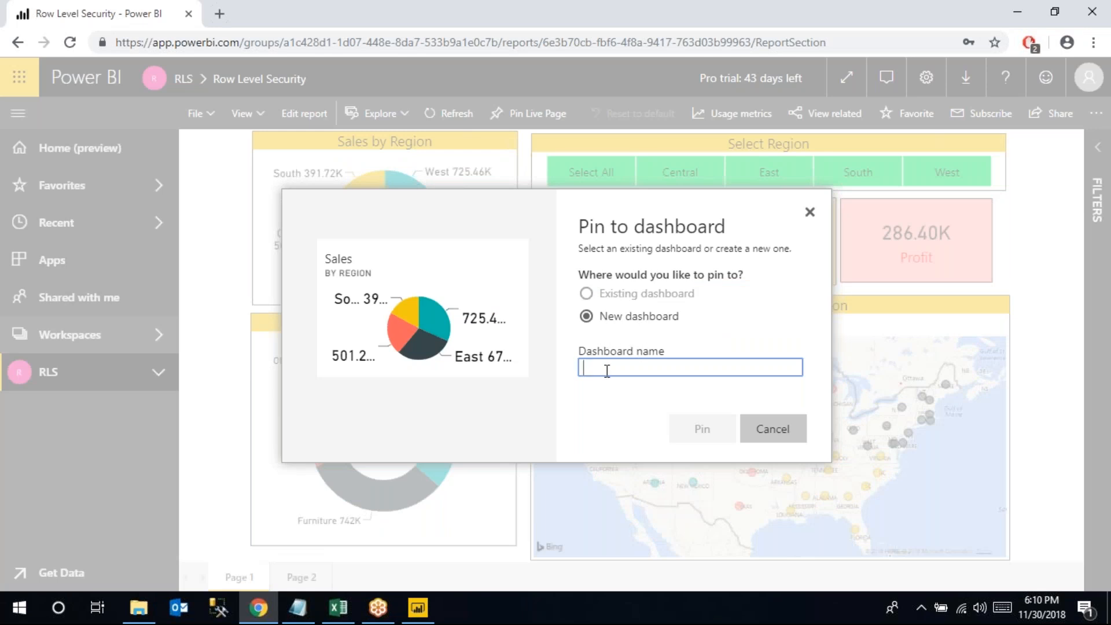
# Pin the Sales by Region pie to a new dashboard named 'RLS Dashboard'
pyautogui.write('RLS')
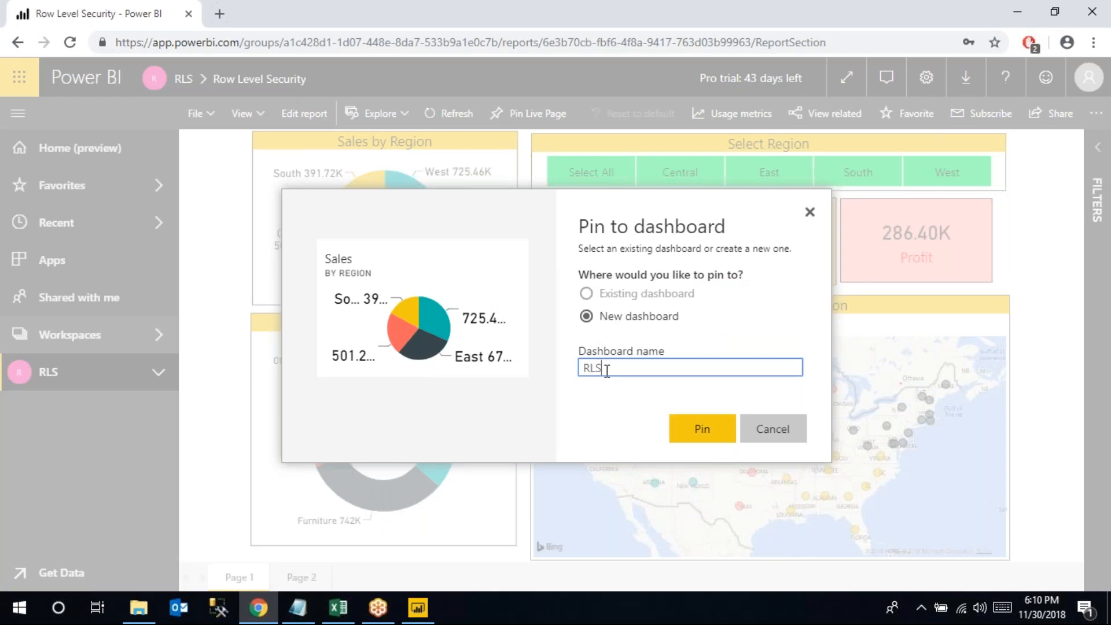
pyautogui.write(' DAshboard')
pyautogui.click(620, 363)
pyautogui.press('BackSpace')
pyautogui.write('a')
pyautogui.click(683, 372)
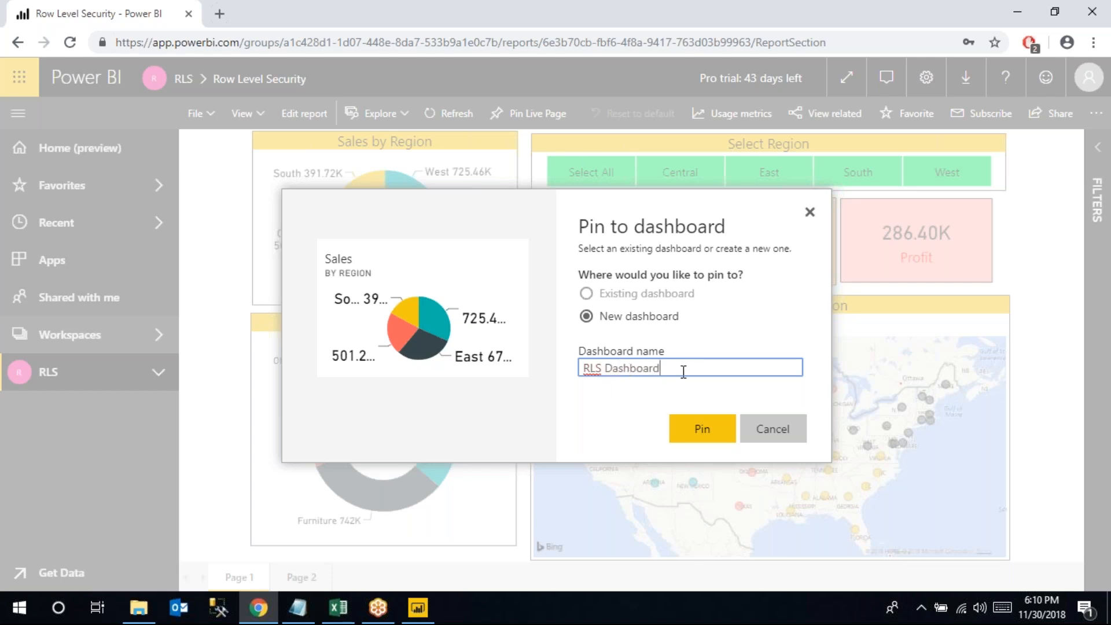
pyautogui.click(701, 429)
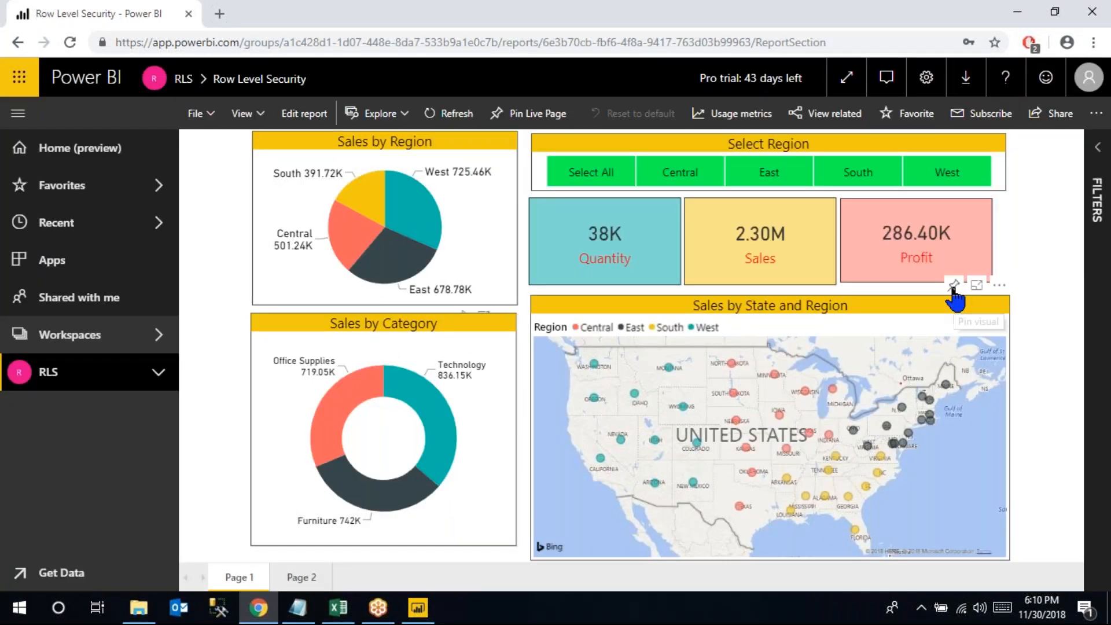
# Pin the Sales by State and Region map to the existing RLS Dashboard
pyautogui.click(953, 285)
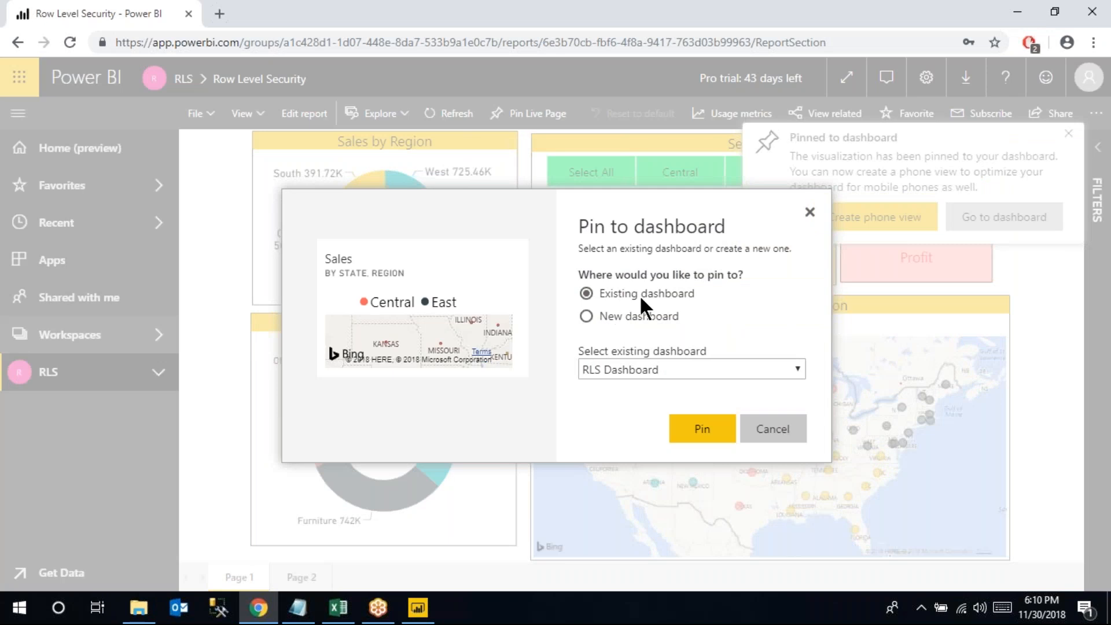
pyautogui.click(694, 431)
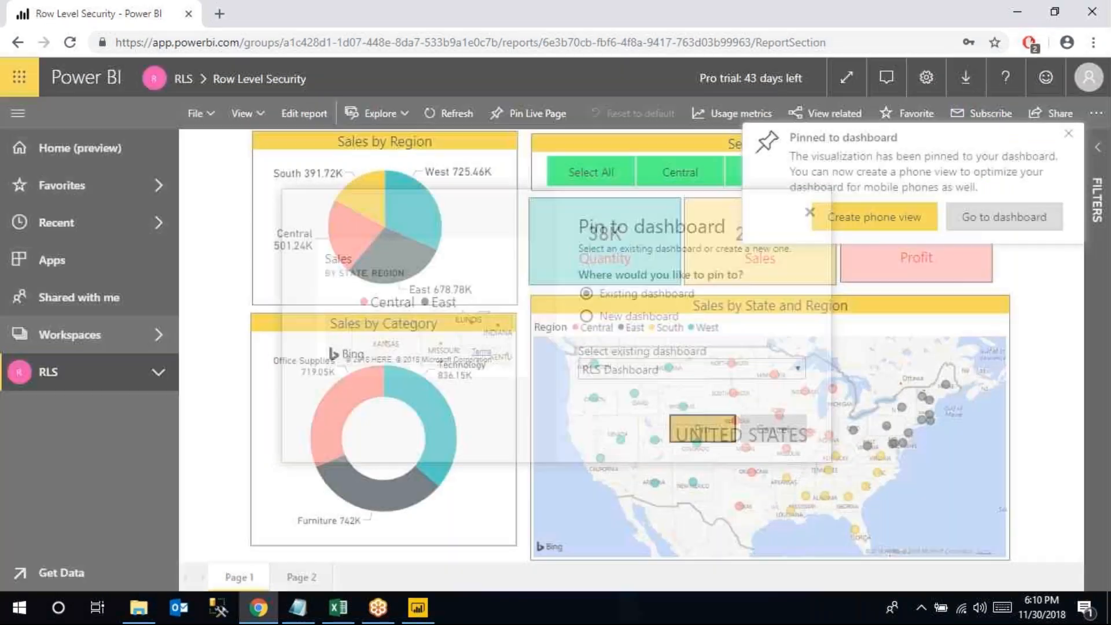
pyautogui.click(1069, 134)
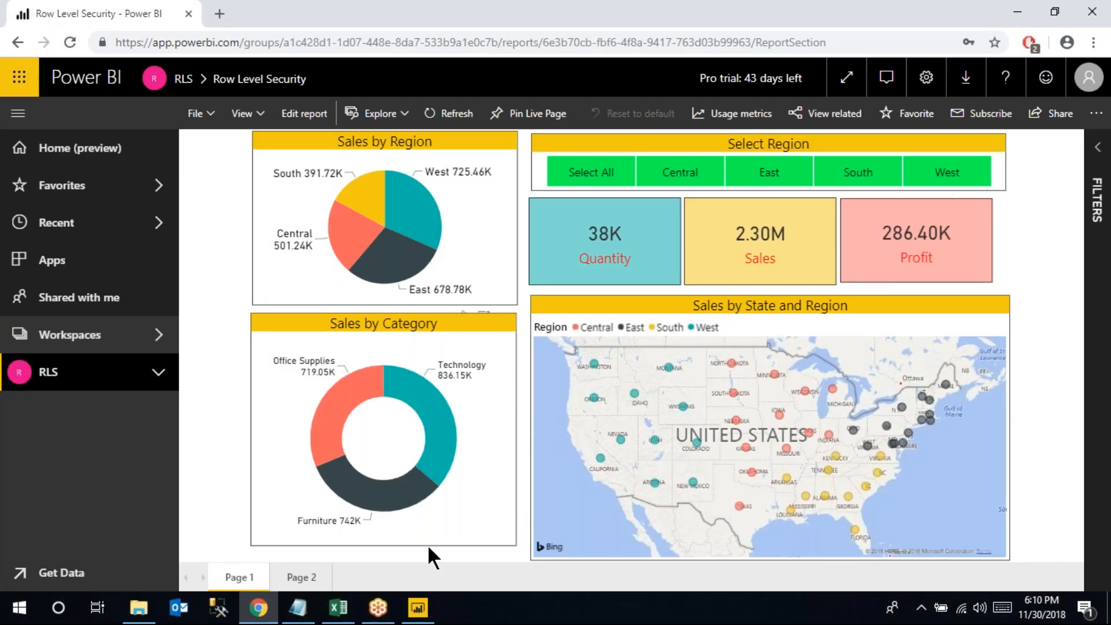
# Pin the Sales by Year chart on Page 2 to the RLS Dashboard
pyautogui.click(298, 575)
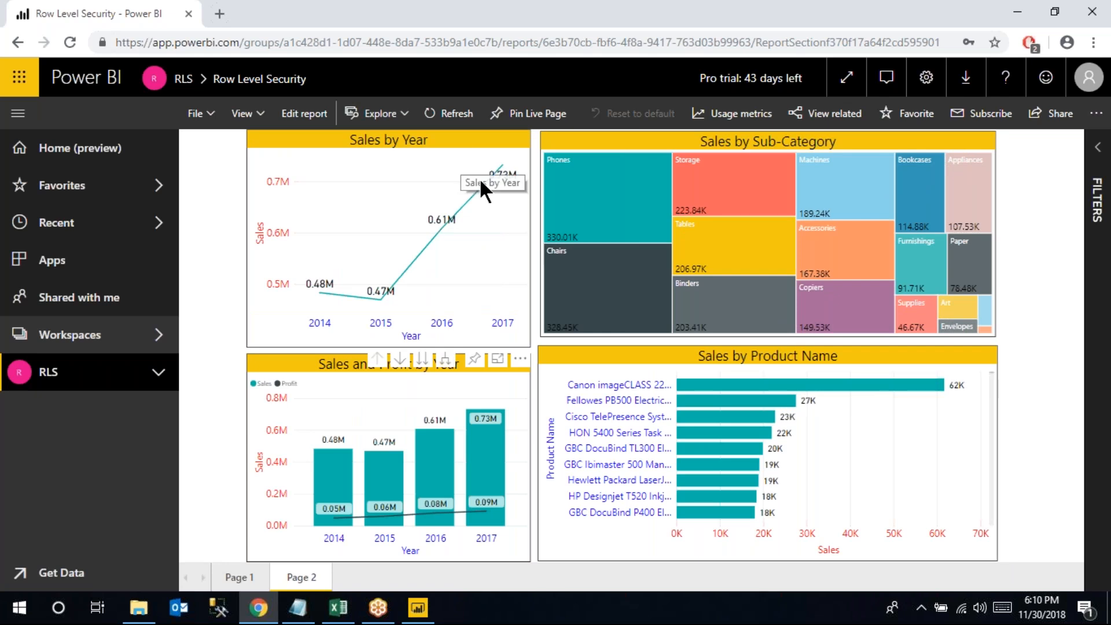
pyautogui.click(473, 360)
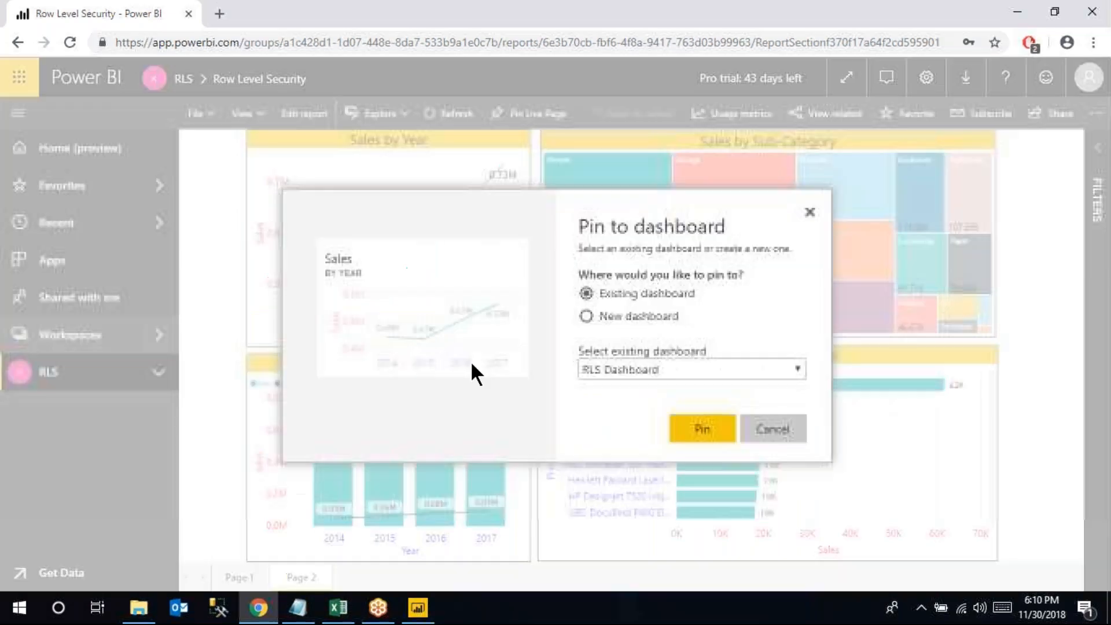
pyautogui.click(701, 423)
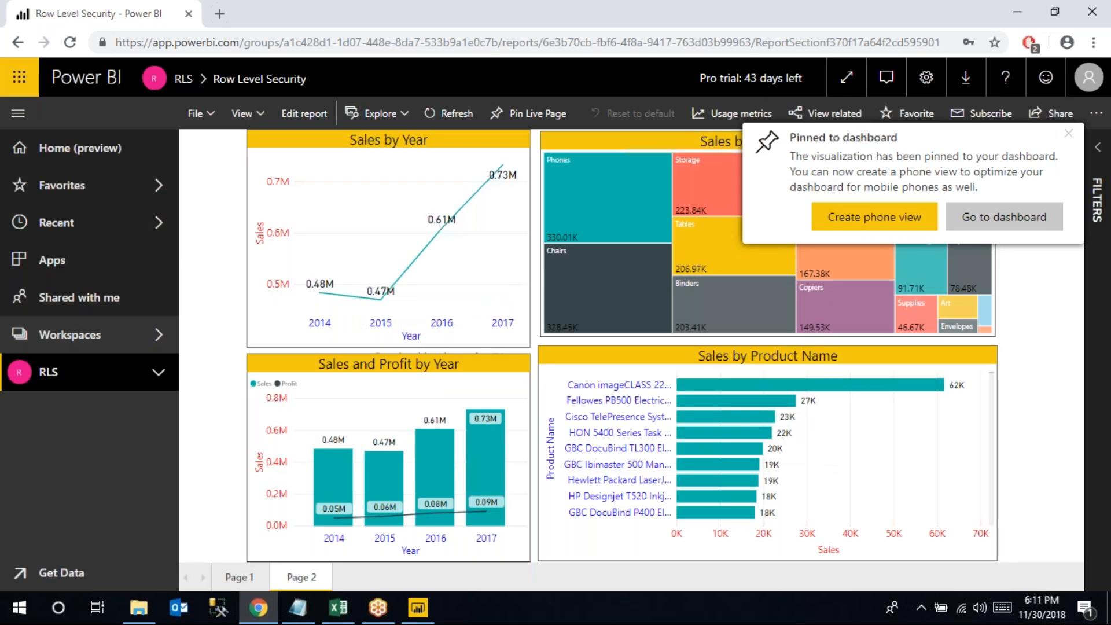
pyautogui.click(1068, 134)
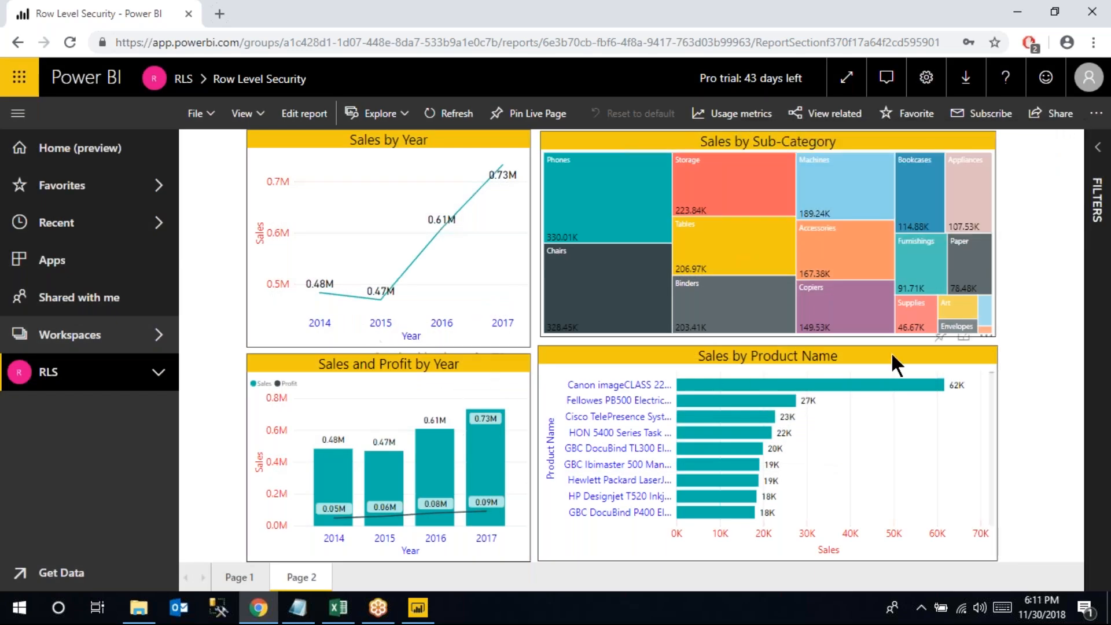
# Pin the Sales by Product Name chart to the RLS Dashboard as well
pyautogui.moveTo(917, 352)
pyautogui.click(940, 335)
pyautogui.click(701, 427)
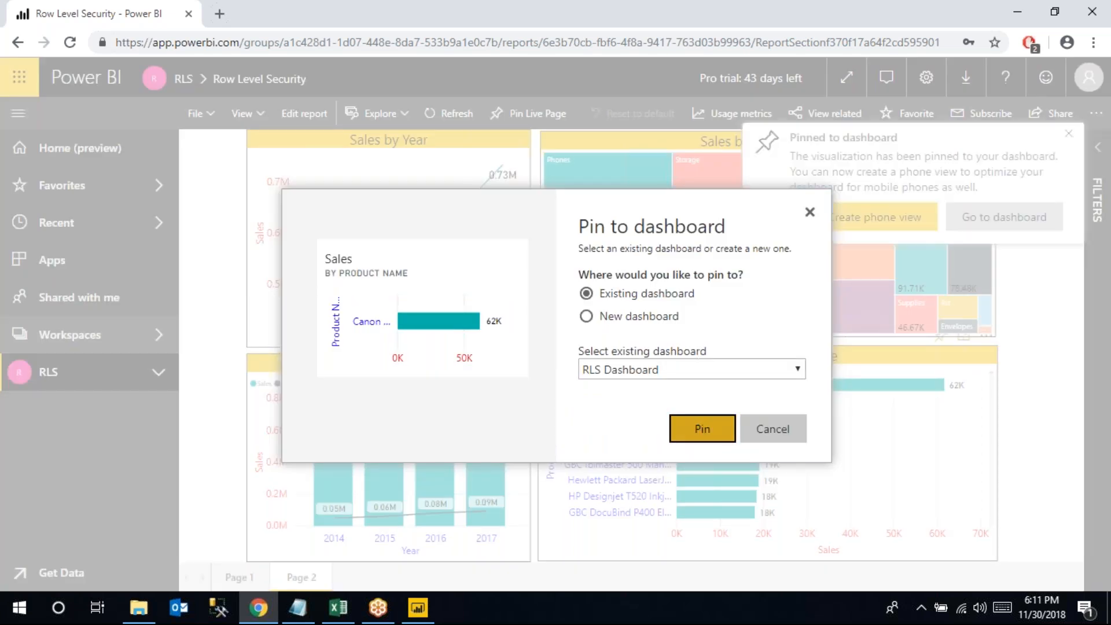
pyautogui.click(1066, 135)
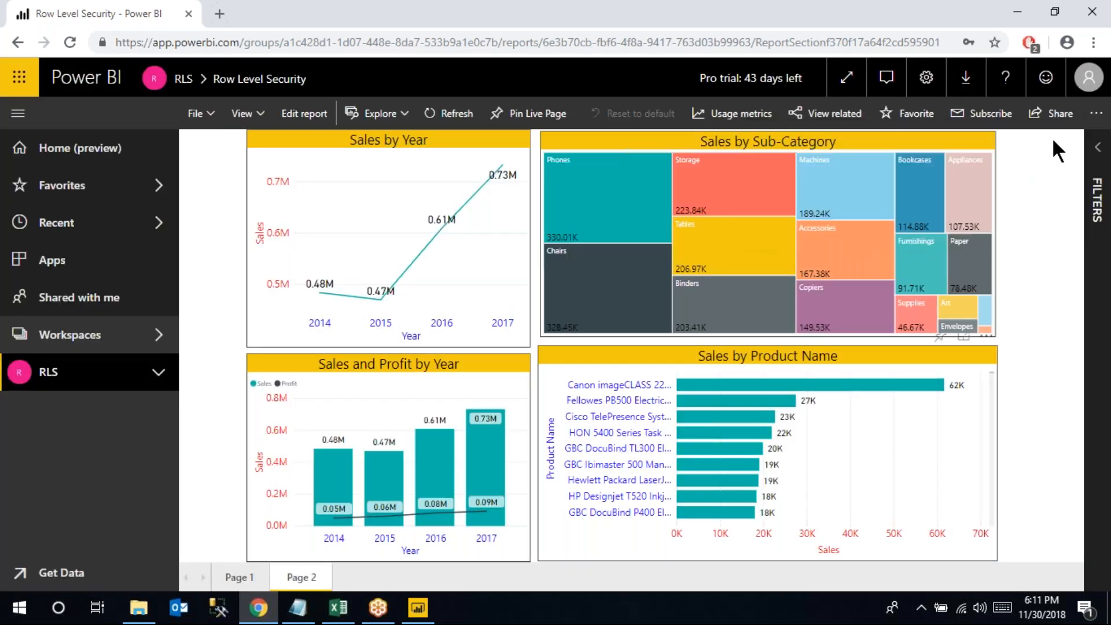
# Open the RLS Dashboard to review its four pinned tiles, then bring Excel forward
pyautogui.click(185, 80)
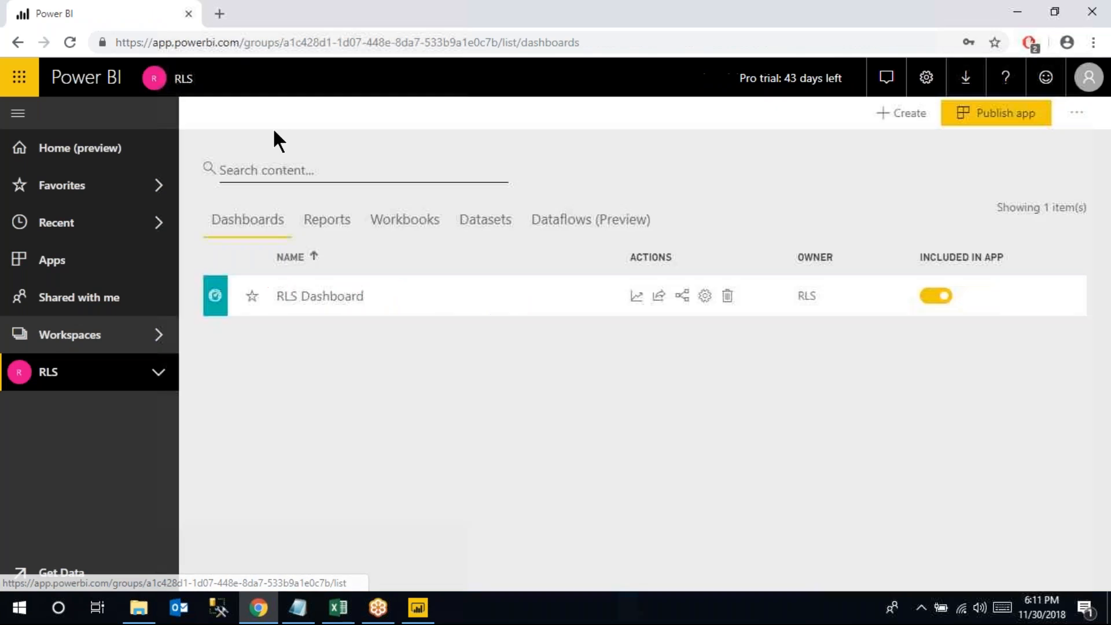
pyautogui.click(326, 307)
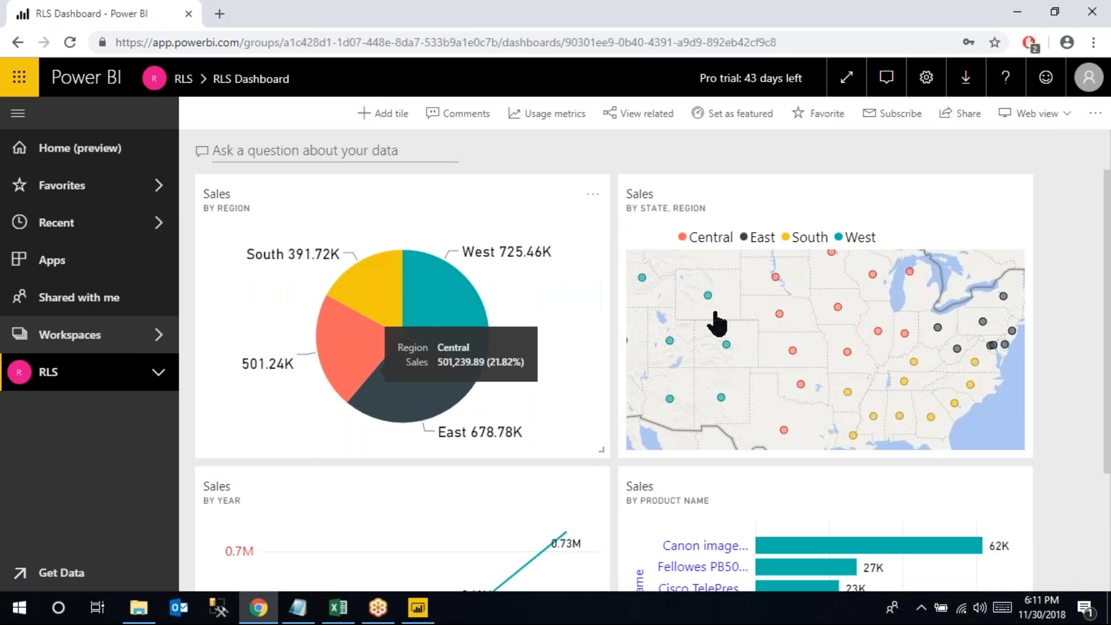
pyautogui.scroll(-3, 774, 443)
pyautogui.scroll(3, 737, 489)
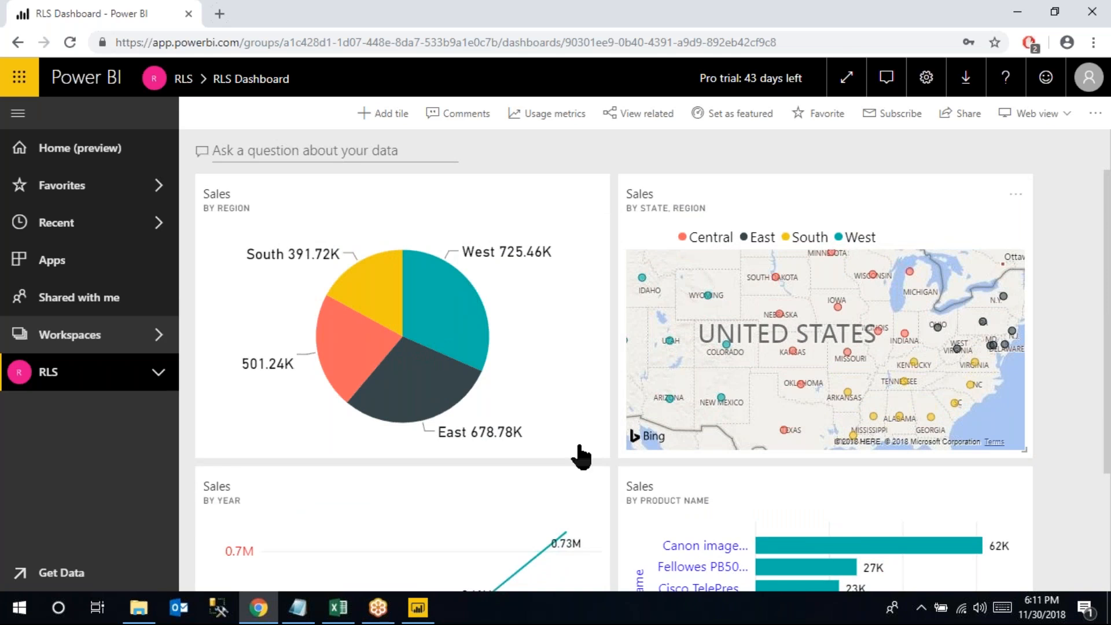
pyautogui.click(347, 614)
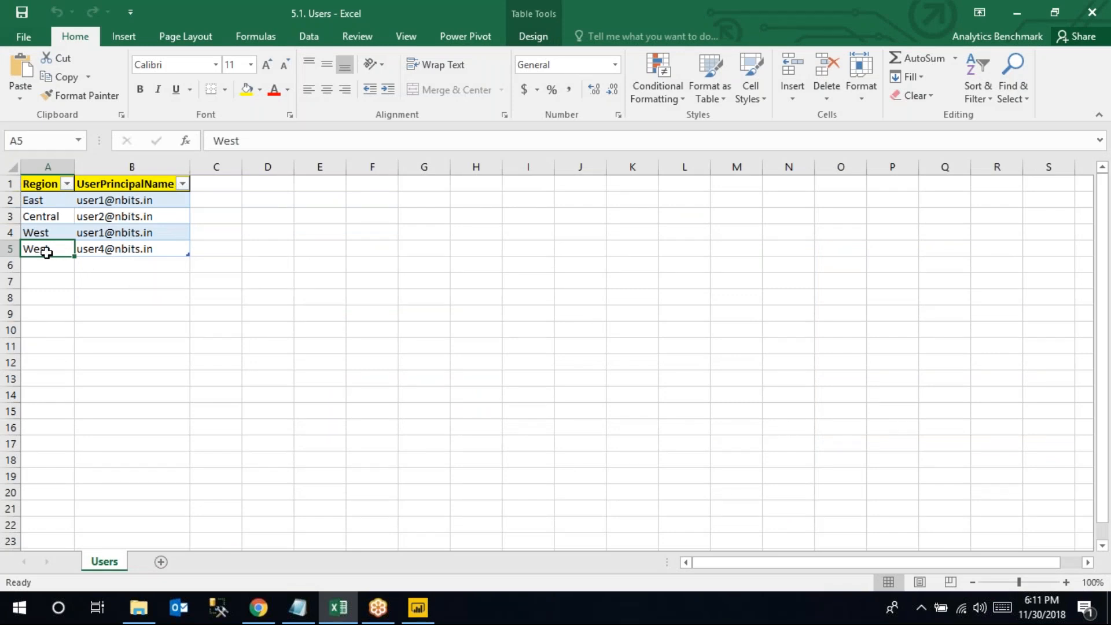
# Switch from Excel's Users table to Power BI Desktop
pyautogui.click(418, 608)
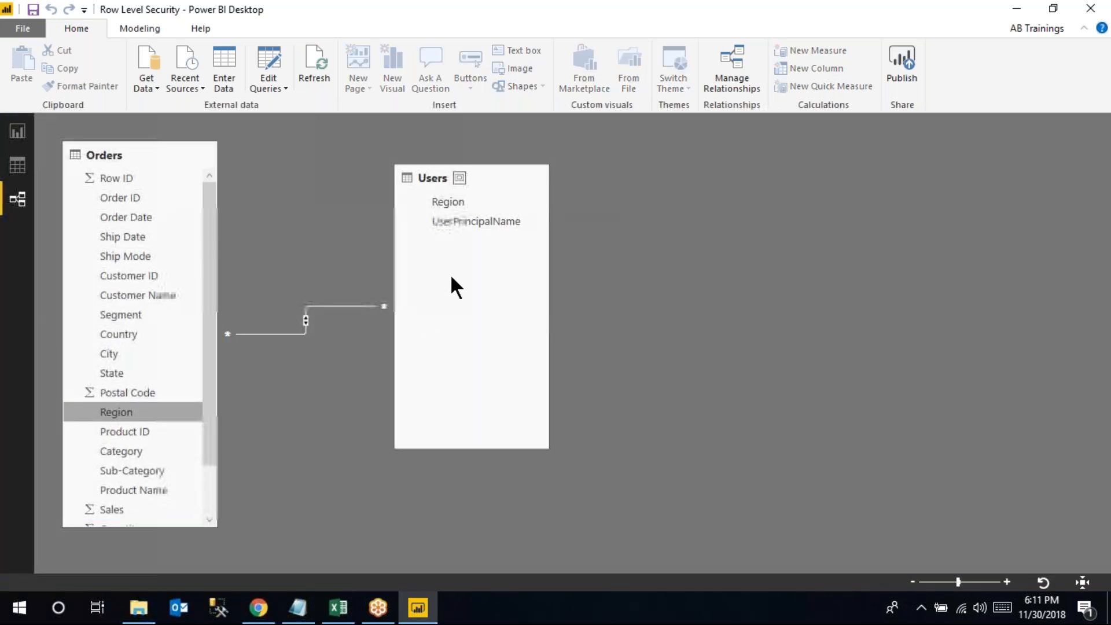
# Show the Report view and Modeling options, then return to the RLS Dashboard
pyautogui.click(27, 146)
pyautogui.click(180, 29)
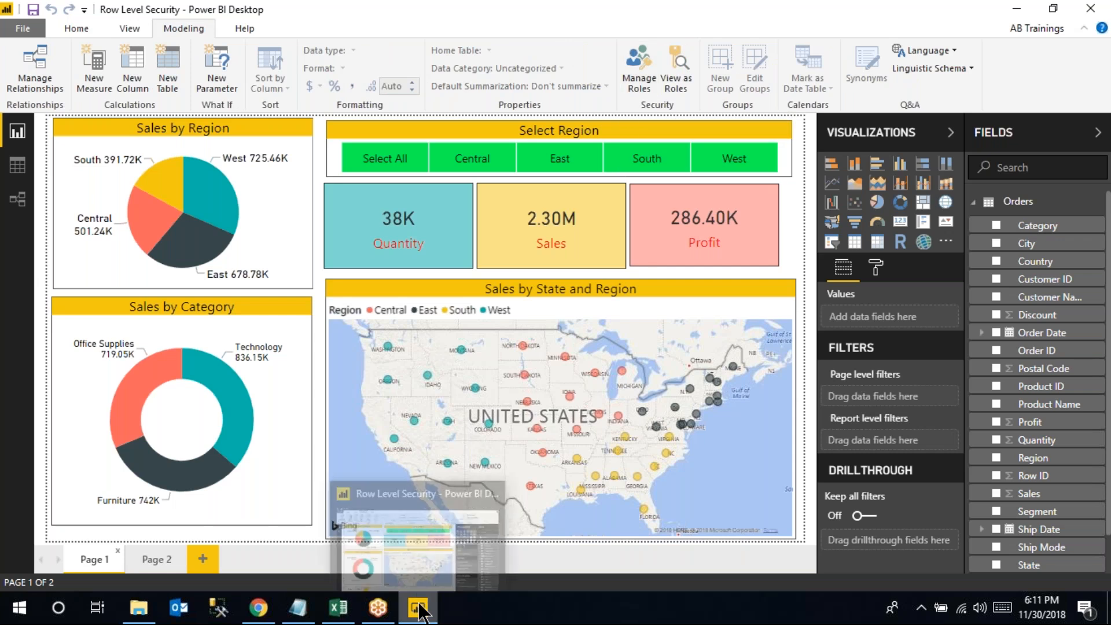
pyautogui.click(359, 526)
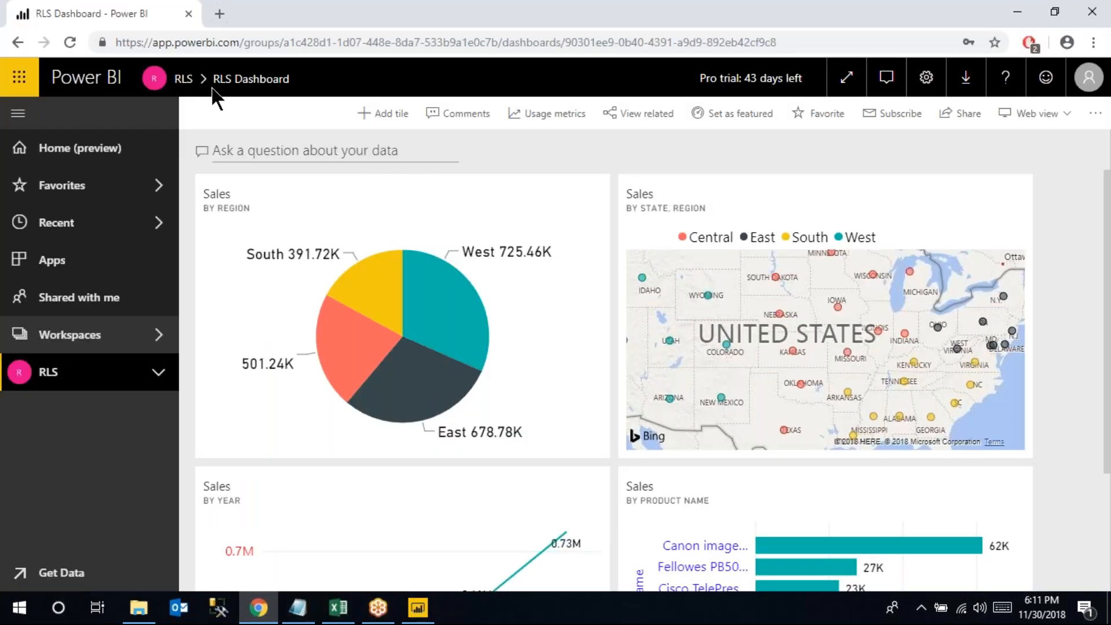
# List the RLS workspace datasets showing Row Level Security, and expand RLS in the navigation
pyautogui.click(184, 81)
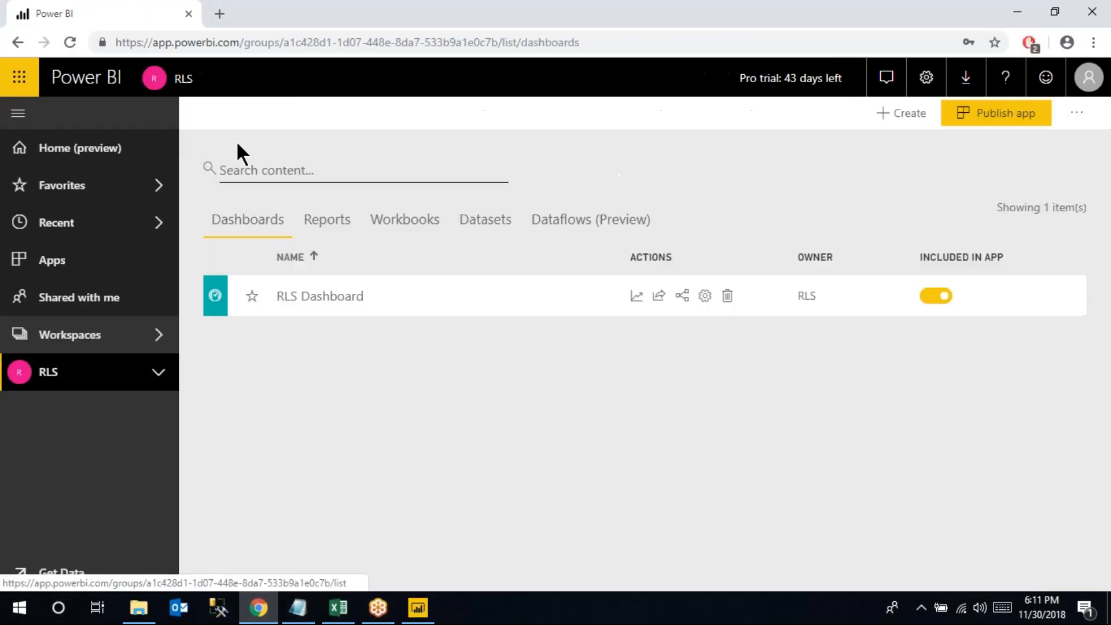
pyautogui.click(1089, 77)
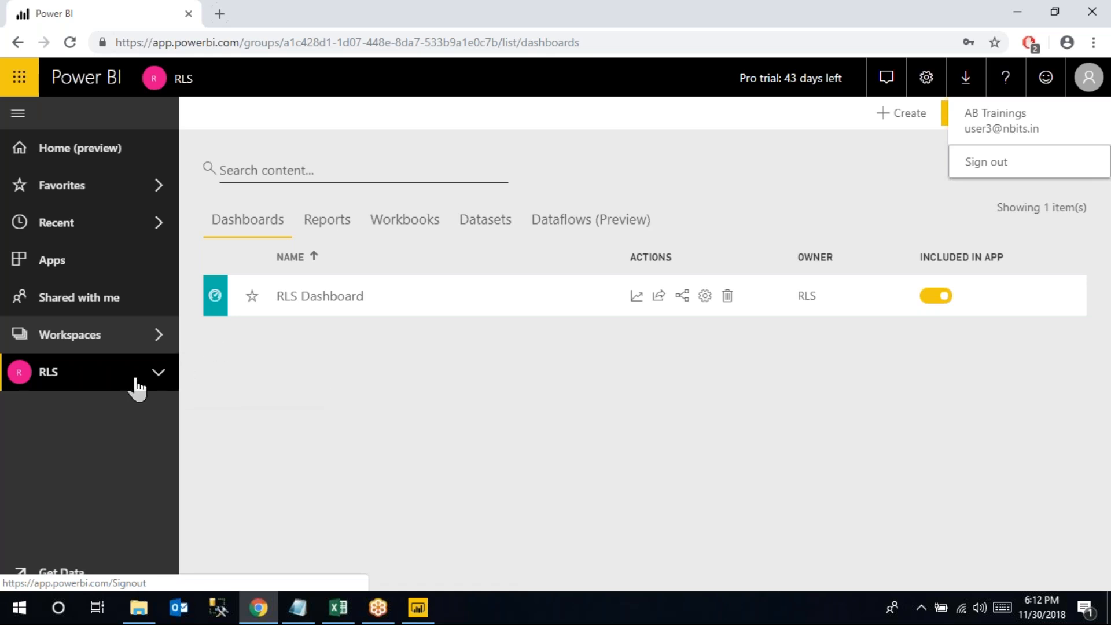
pyautogui.click(485, 227)
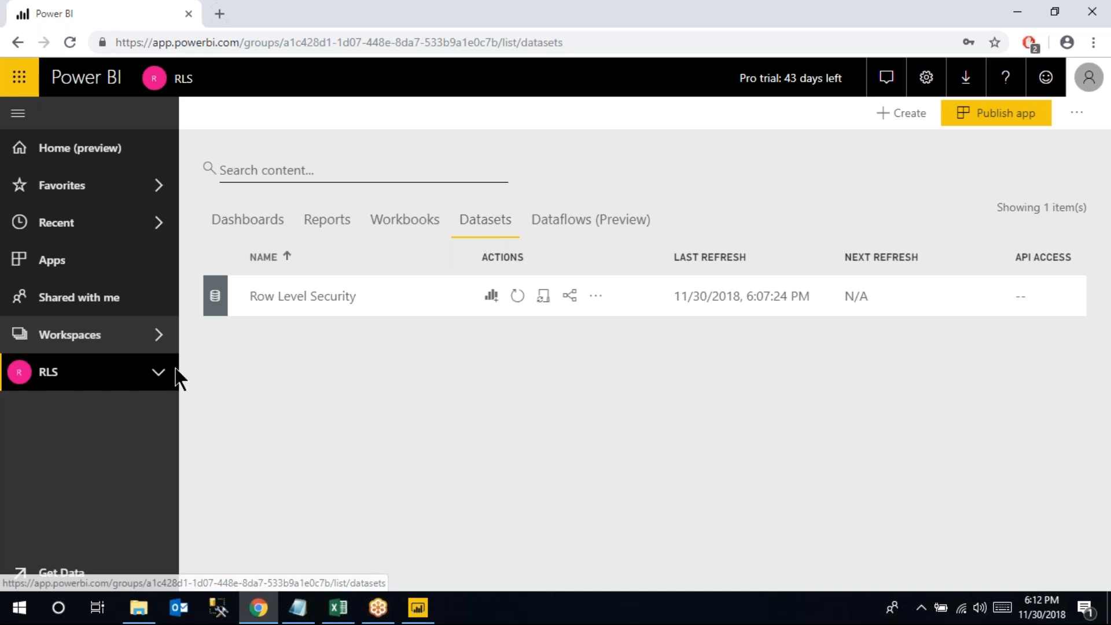
pyautogui.click(158, 376)
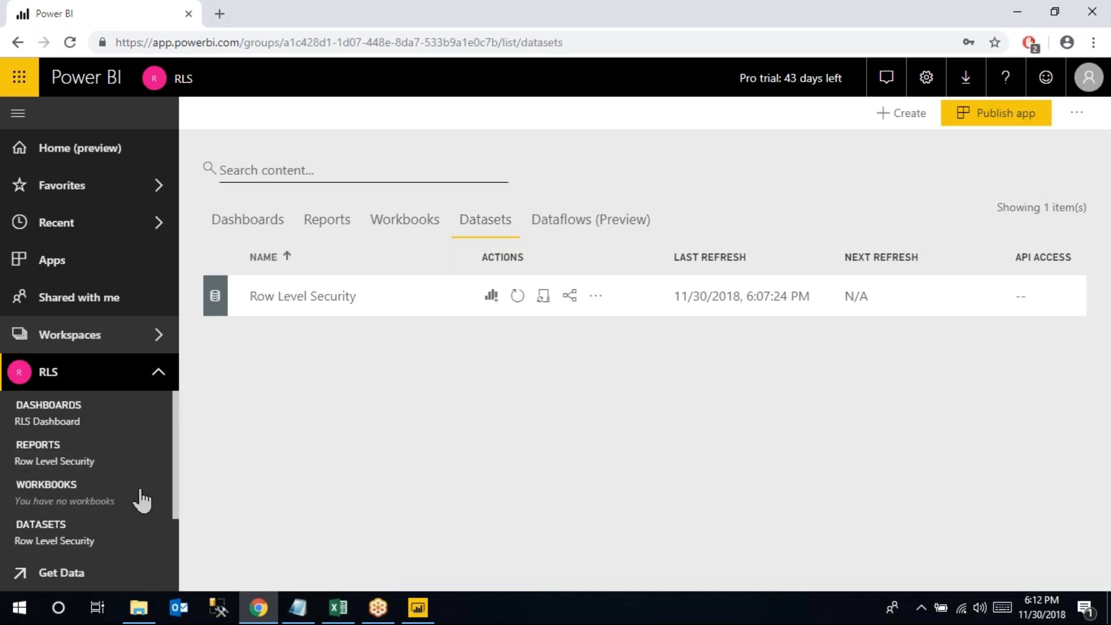
pyautogui.moveTo(174, 488); pyautogui.dragTo(174, 532)
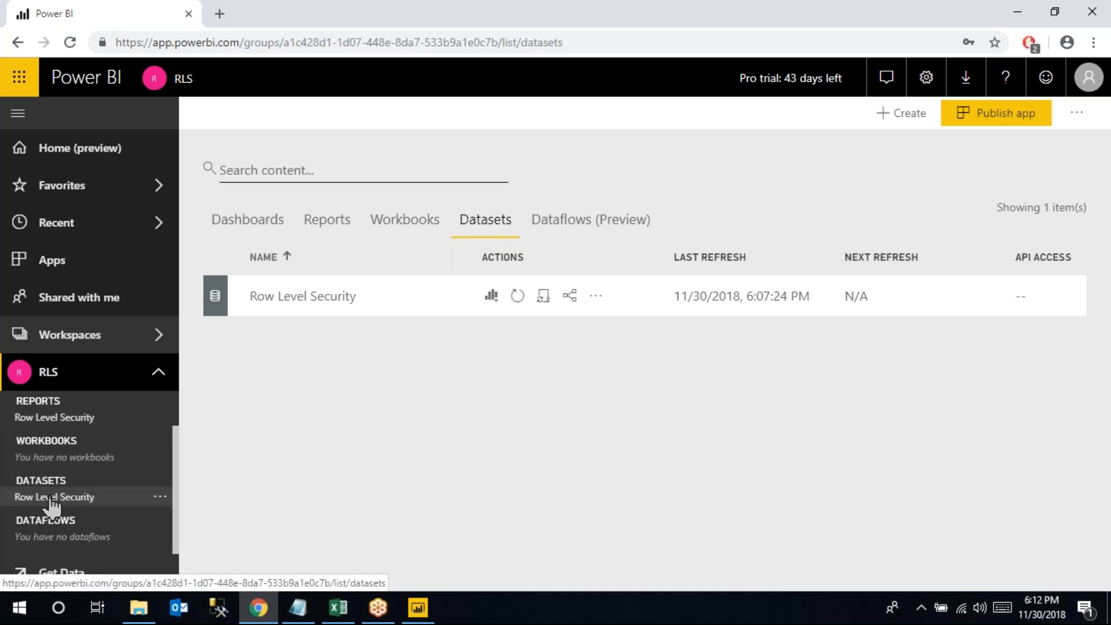
# Add the test user account as a member of the dataset's Region role and save it
pyautogui.click(159, 496)
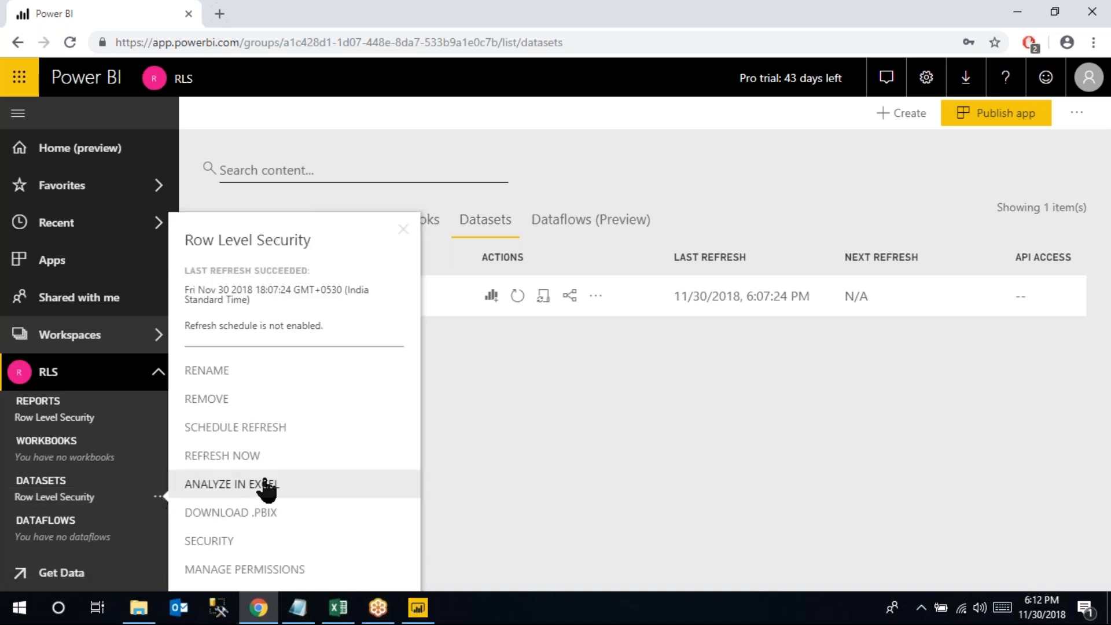
pyautogui.click(237, 540)
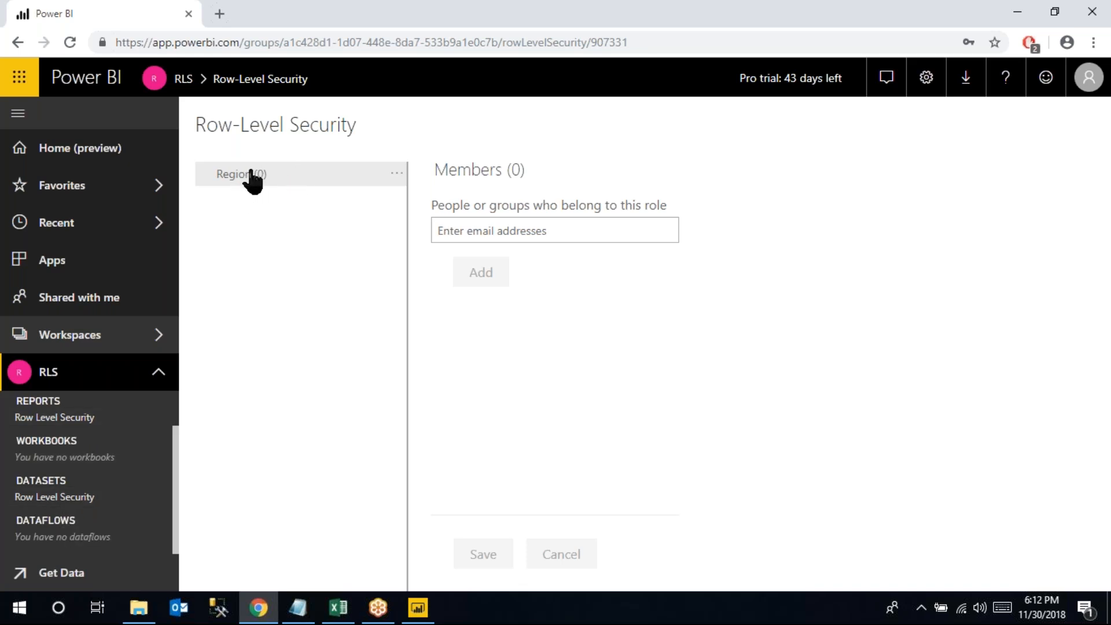
pyautogui.click(459, 230)
pyautogui.write('user4')
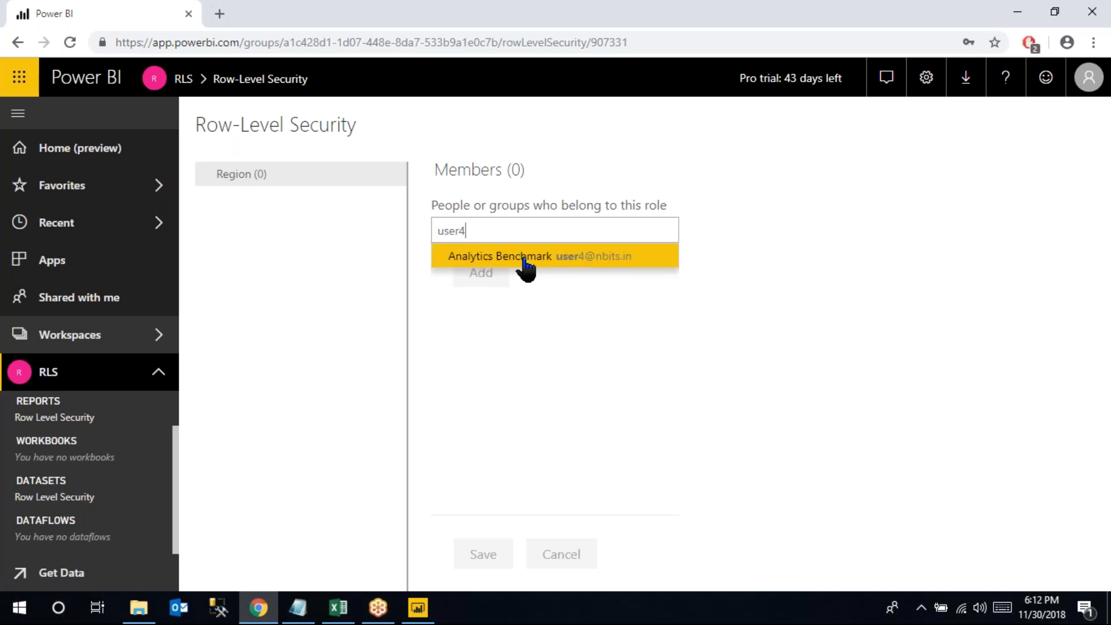
pyautogui.click(525, 263)
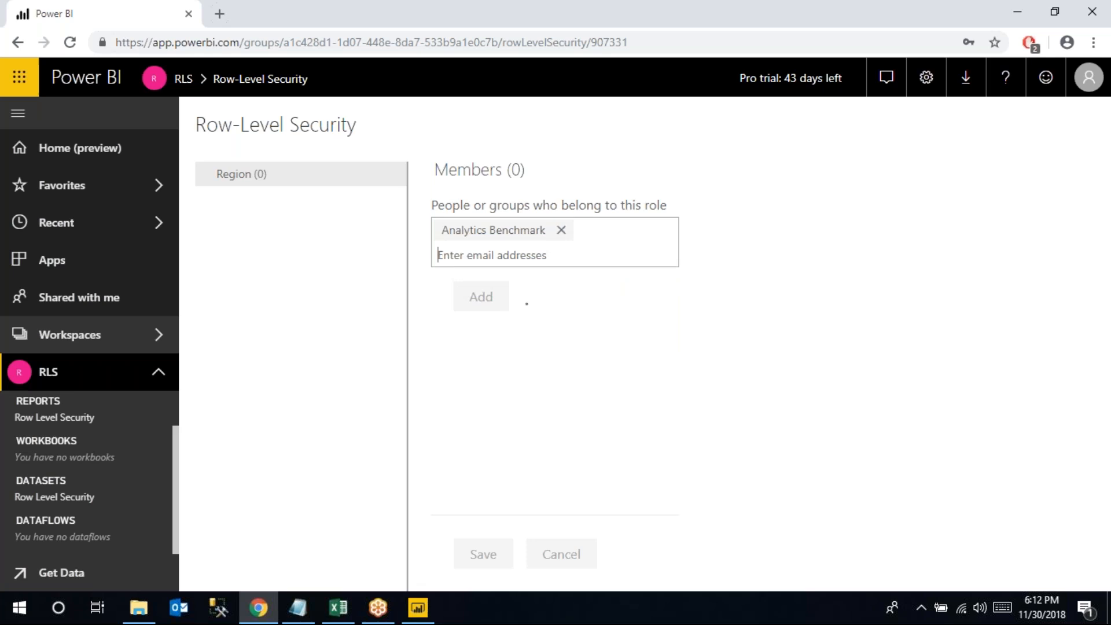
pyautogui.click(486, 298)
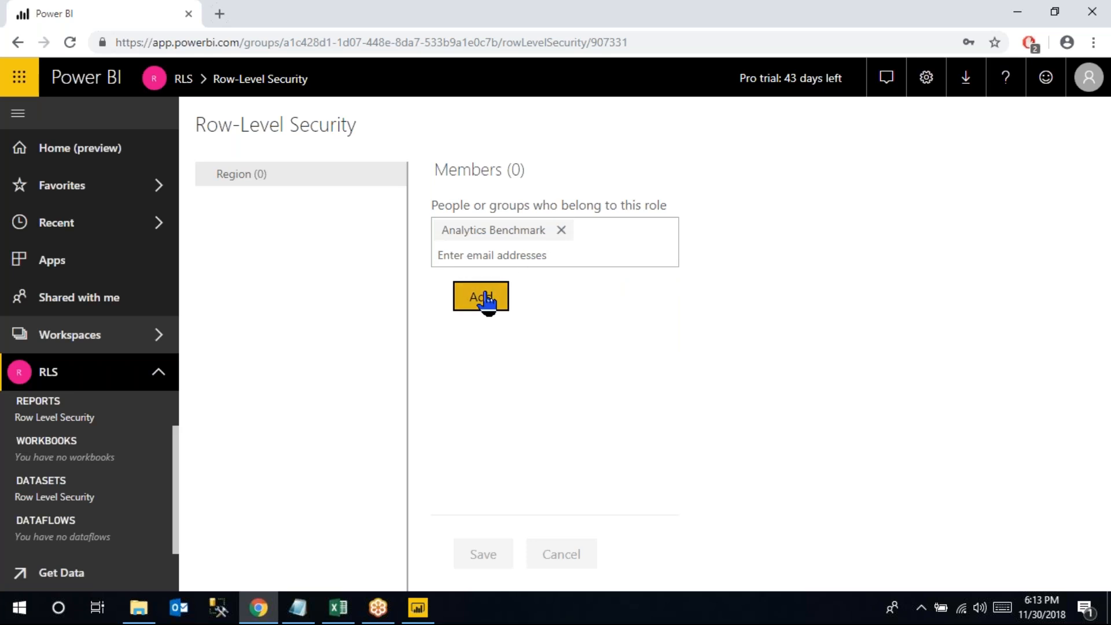
pyautogui.click(491, 554)
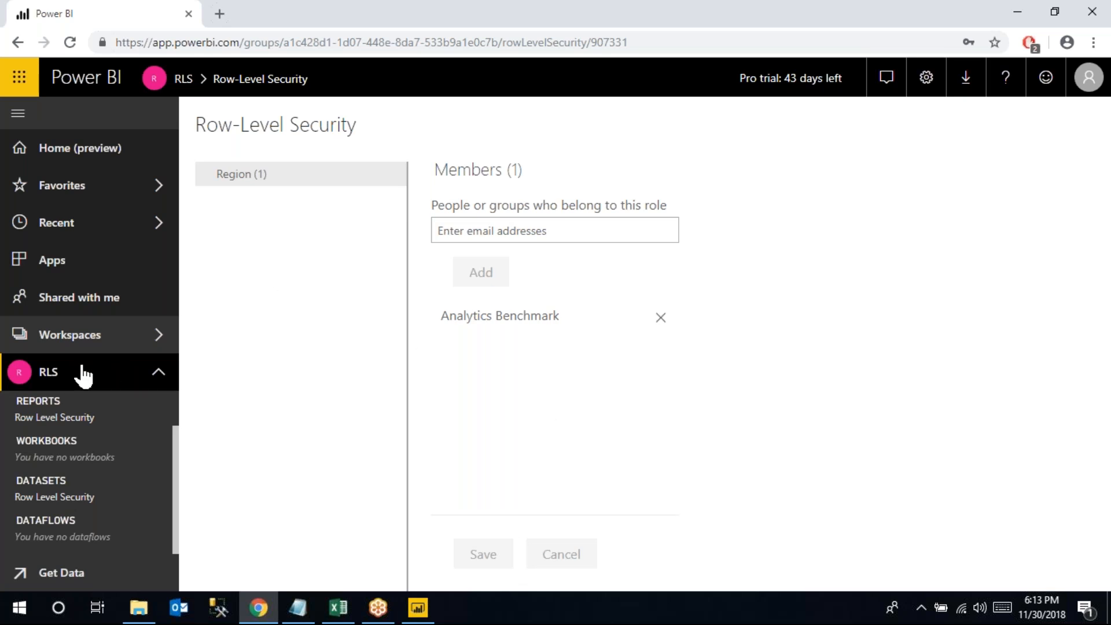
# Open the RLS workspace and go to its Reports list
pyautogui.click(97, 342)
pyautogui.scroll(-4, 242, 475)
pyautogui.click(301, 353)
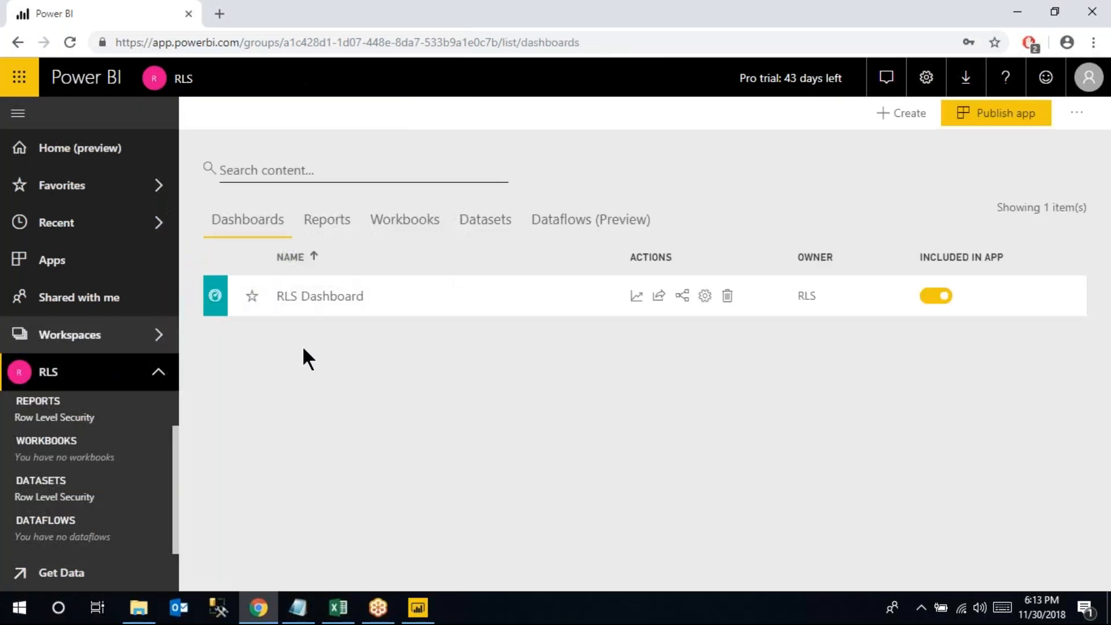
pyautogui.click(485, 225)
pyautogui.click(342, 230)
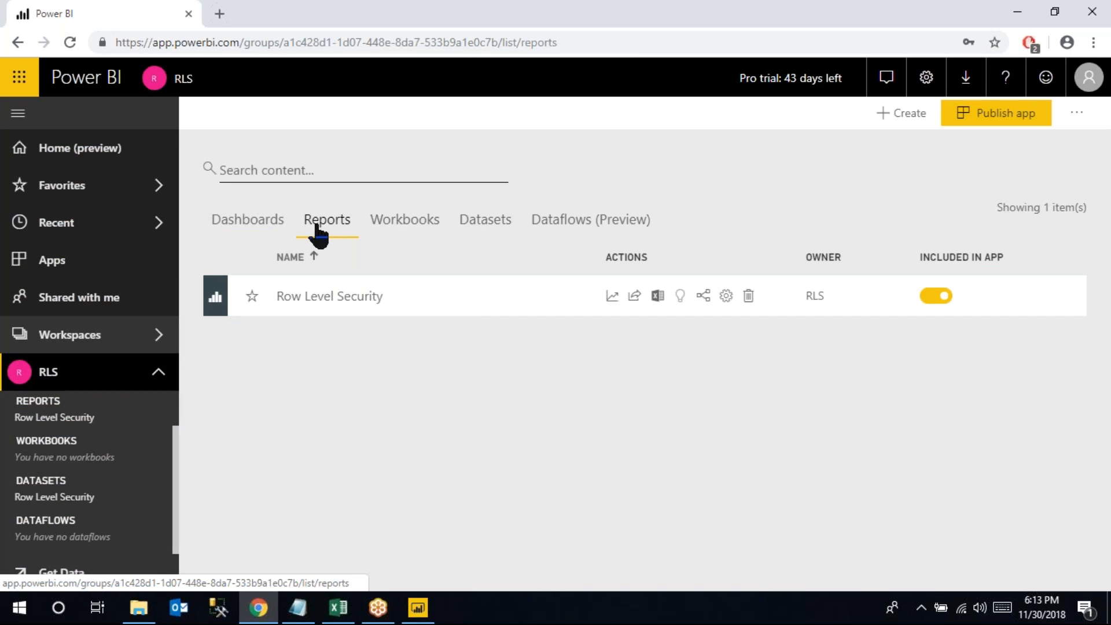
pyautogui.click(247, 226)
pyautogui.click(324, 225)
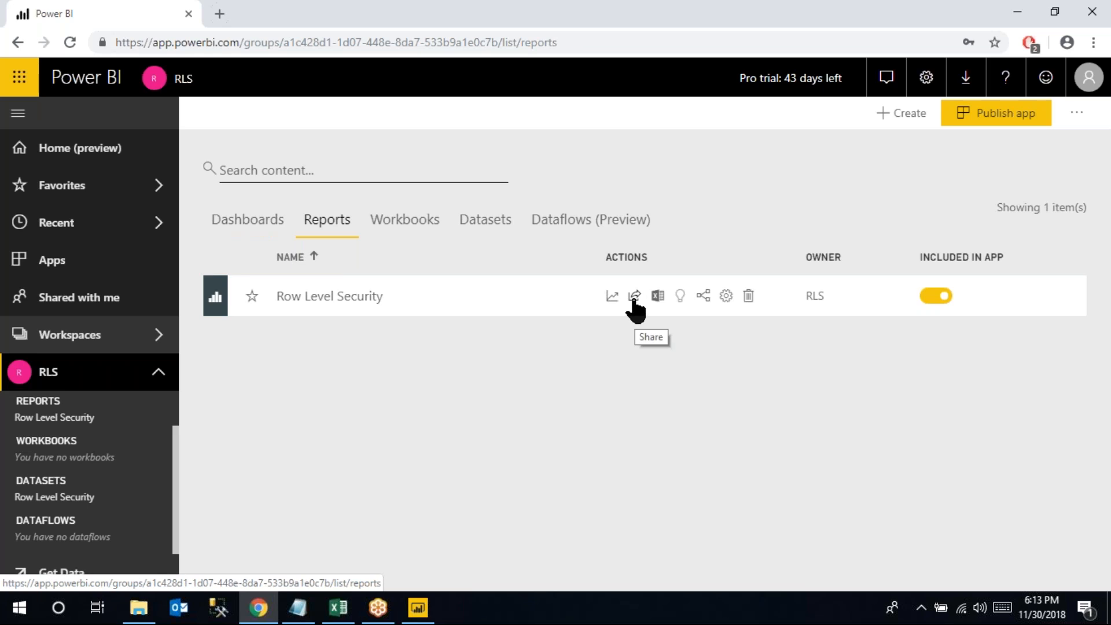
# Share the Row Level Security report with the test user account picked from the suggestions
pyautogui.click(635, 301)
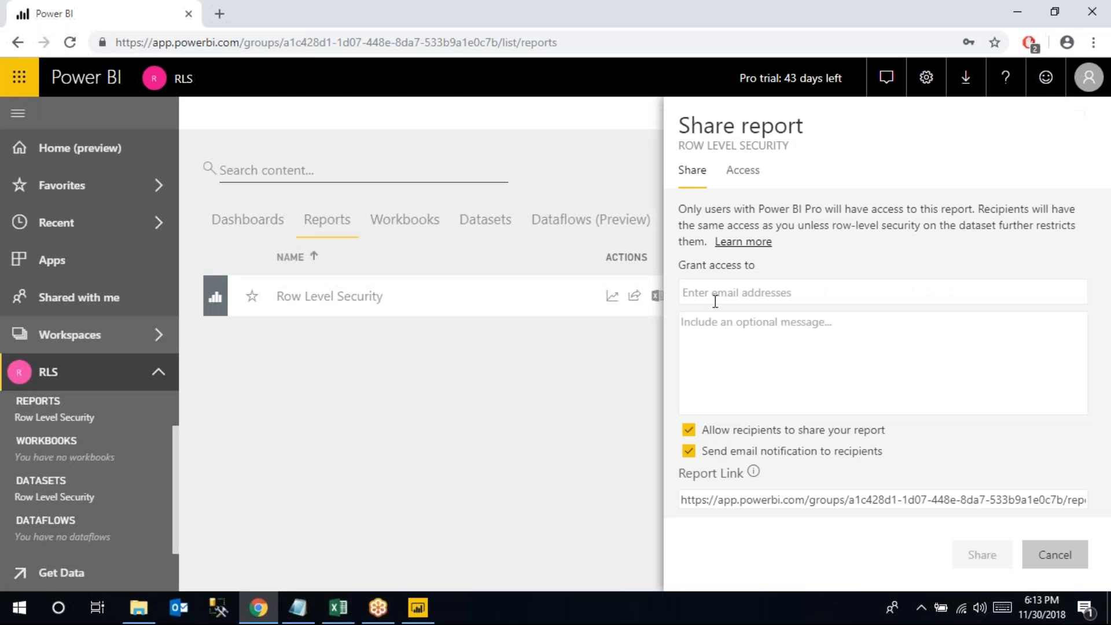
pyautogui.click(715, 301)
pyautogui.write('user4')
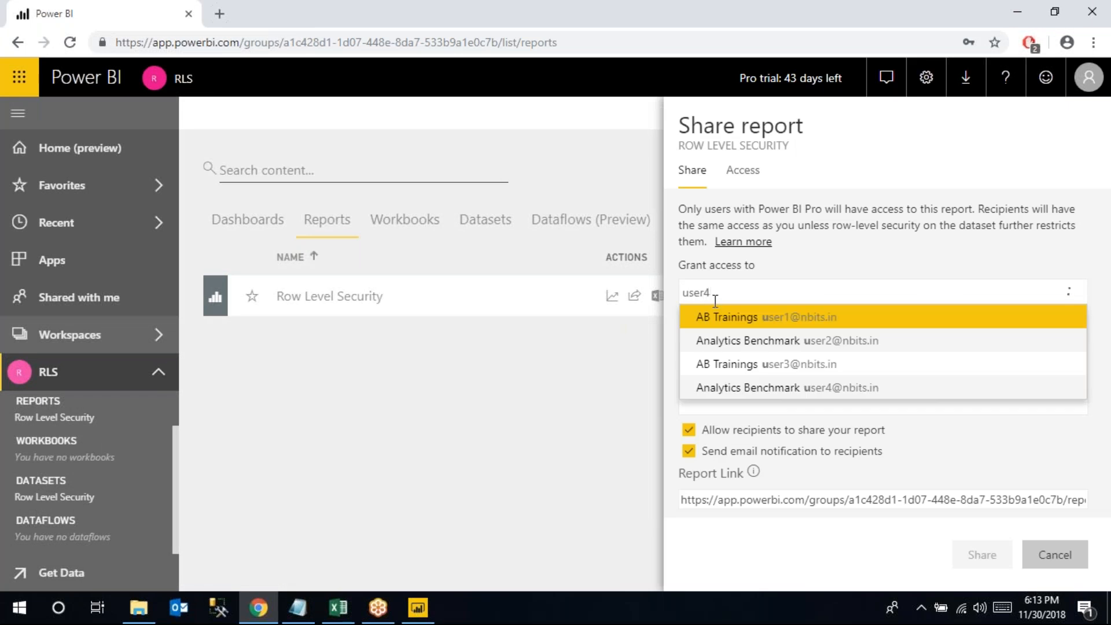
pyautogui.click(845, 319)
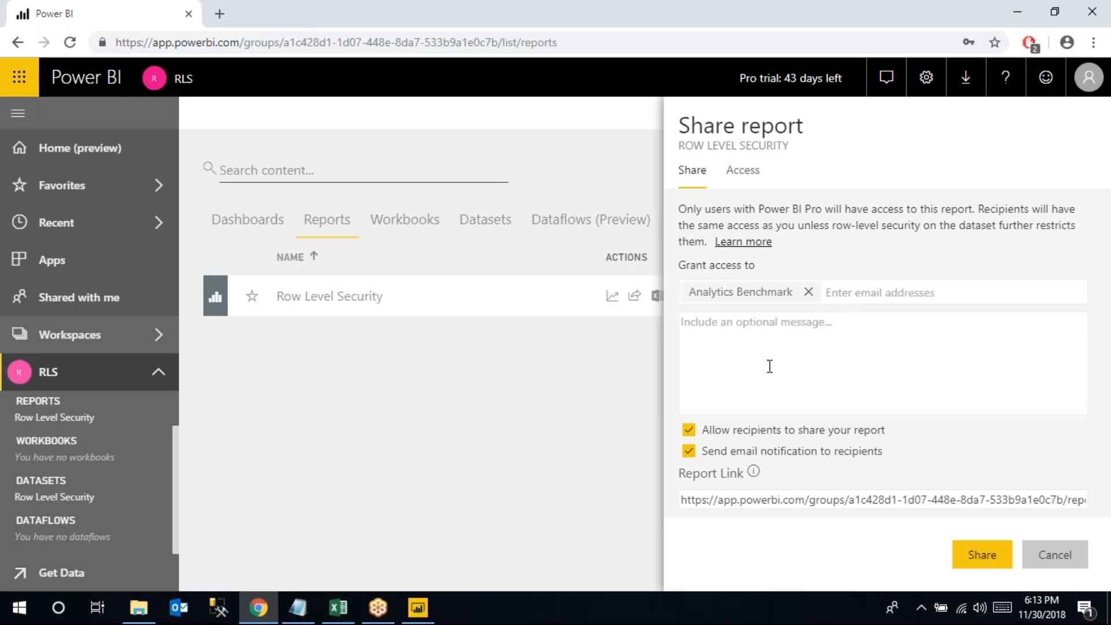
pyautogui.click(981, 556)
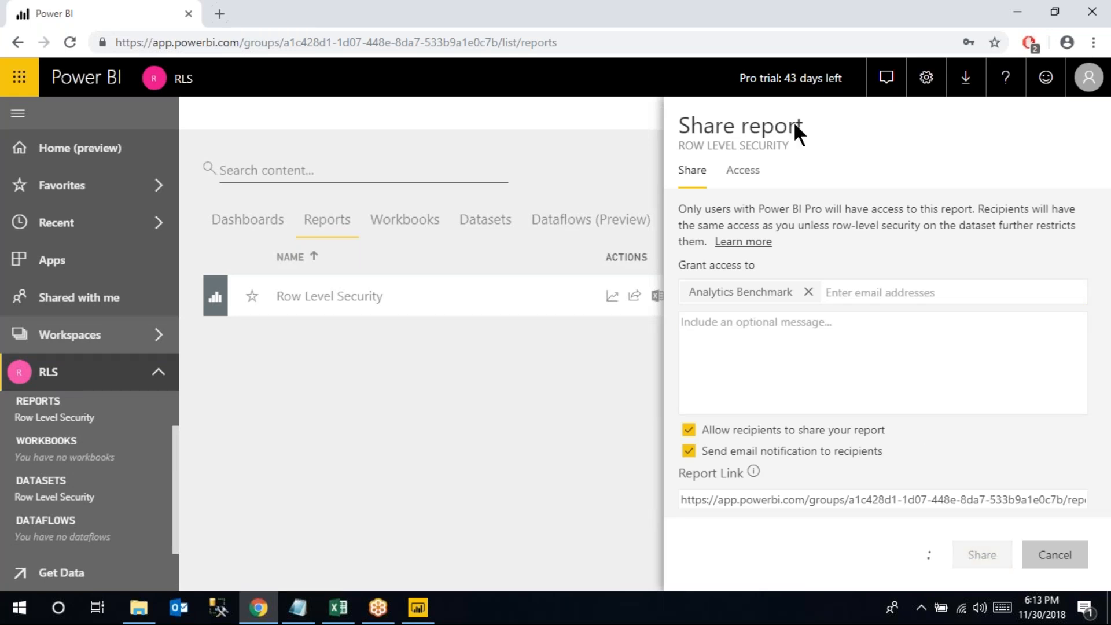
pyautogui.click(261, 224)
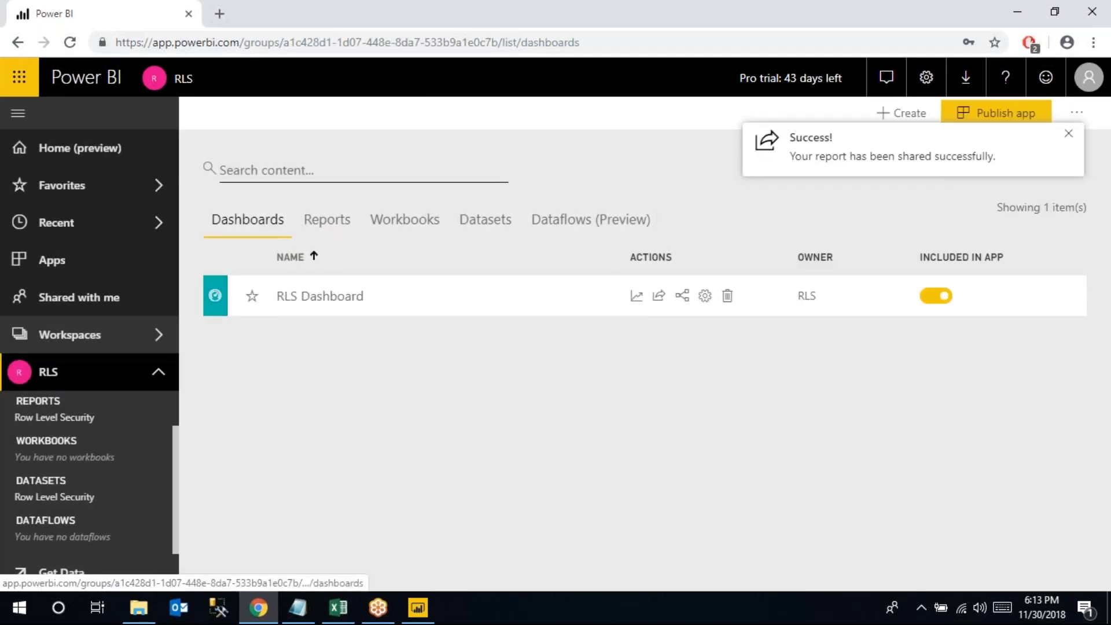
# Share the RLS Dashboard with the same test user and dismiss the success notification
pyautogui.click(659, 298)
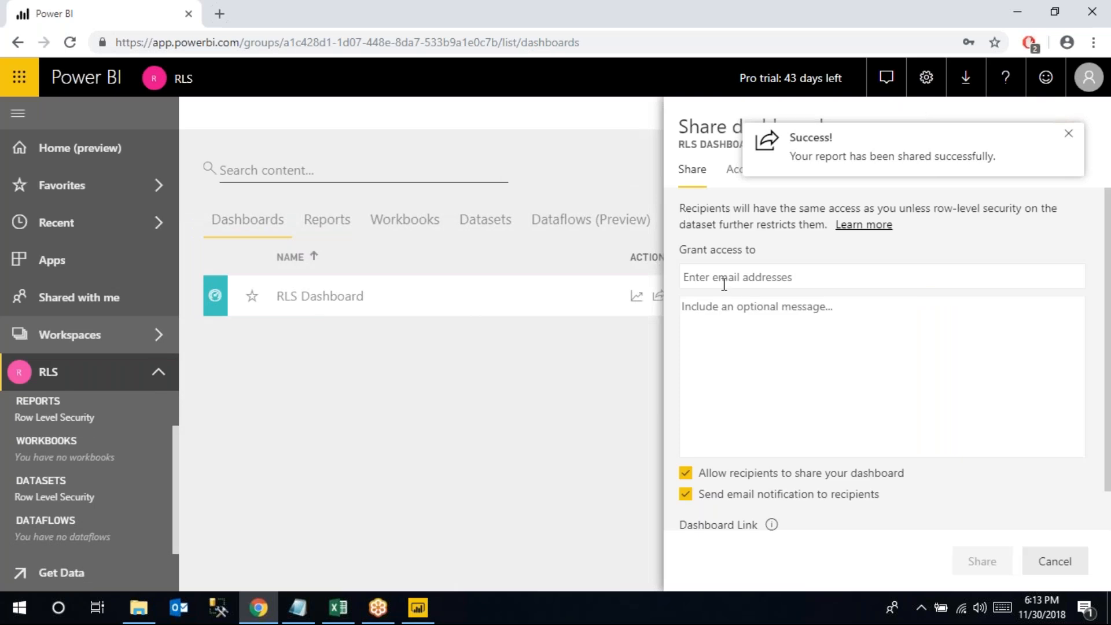
pyautogui.write('user4')
pyautogui.click(744, 306)
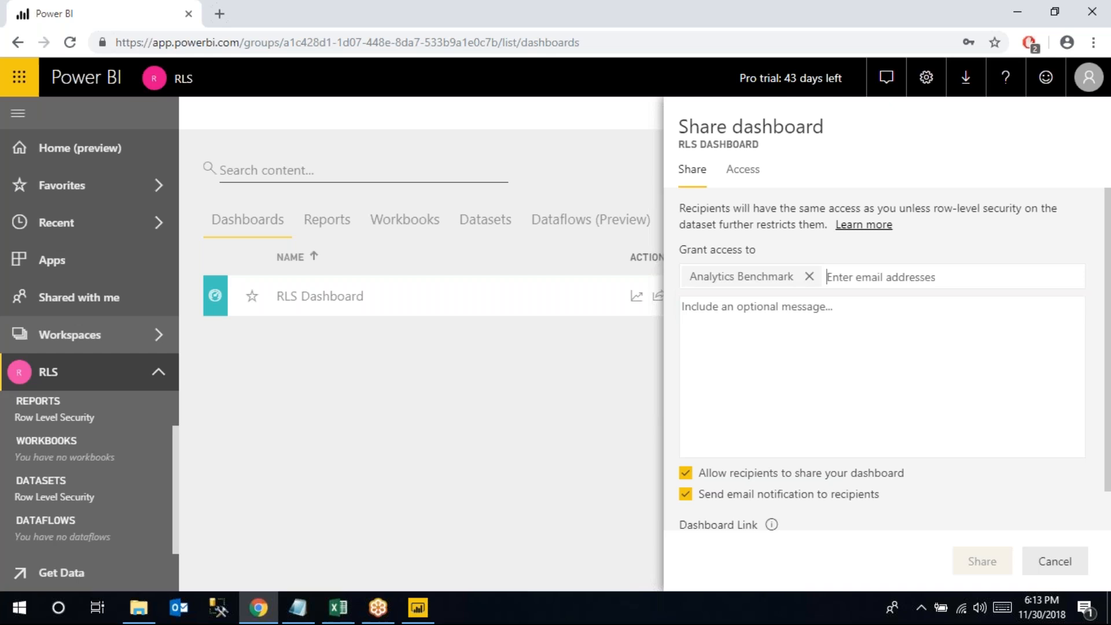
pyautogui.click(981, 562)
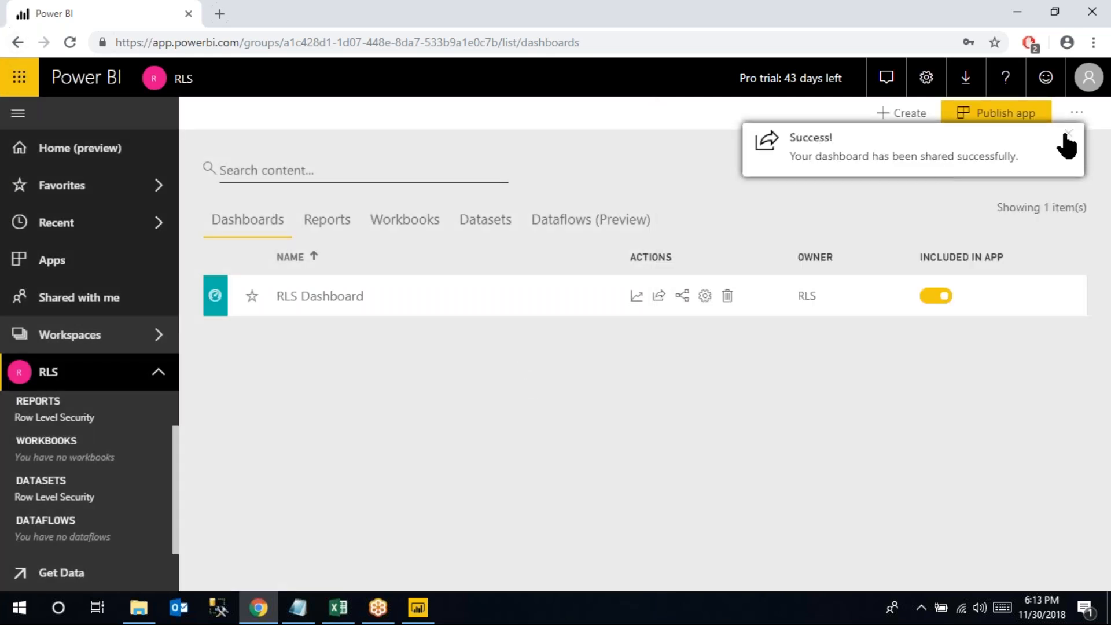
pyautogui.click(1066, 141)
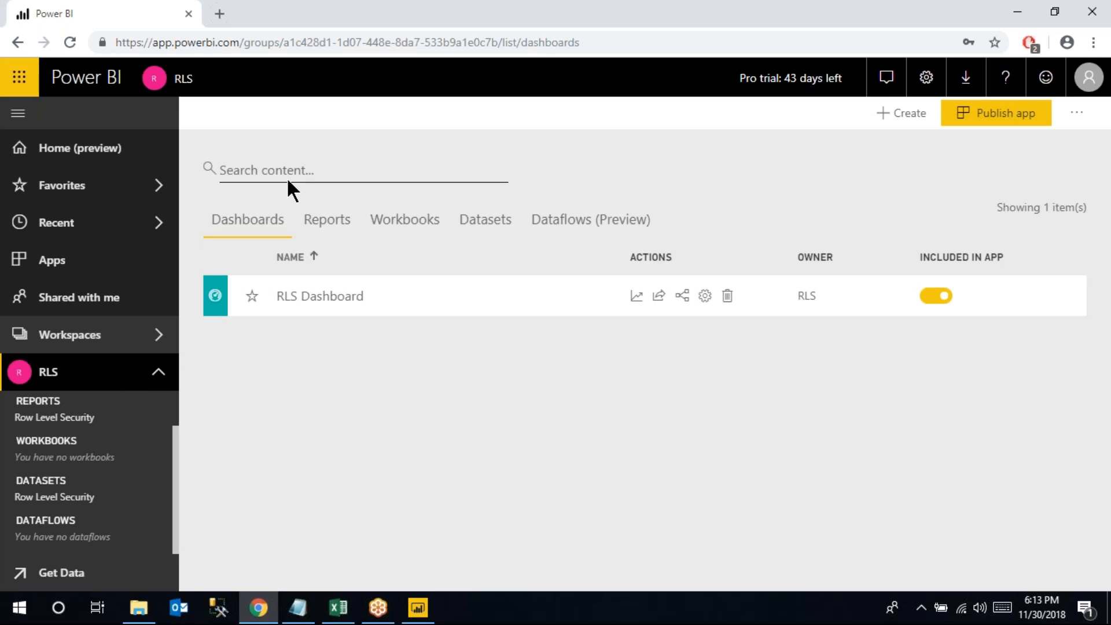
pyautogui.click(309, 225)
pyautogui.click(277, 226)
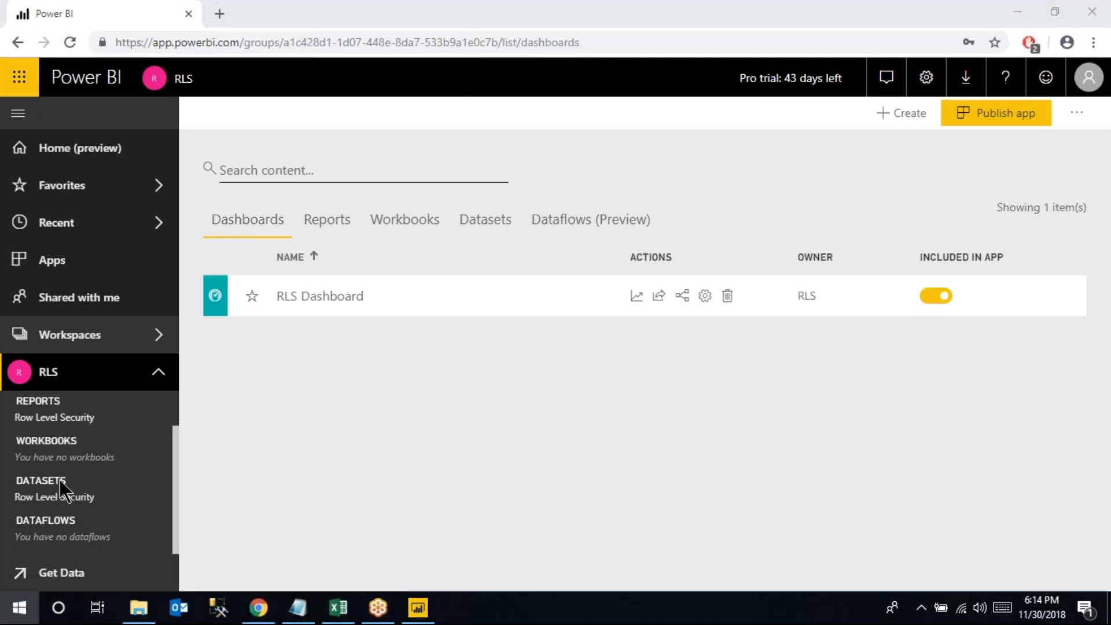
# Open the Start menu and scroll the all-apps list down to the Firefox entry
pyautogui.press('super')
pyautogui.scroll(-3, 101, 456)
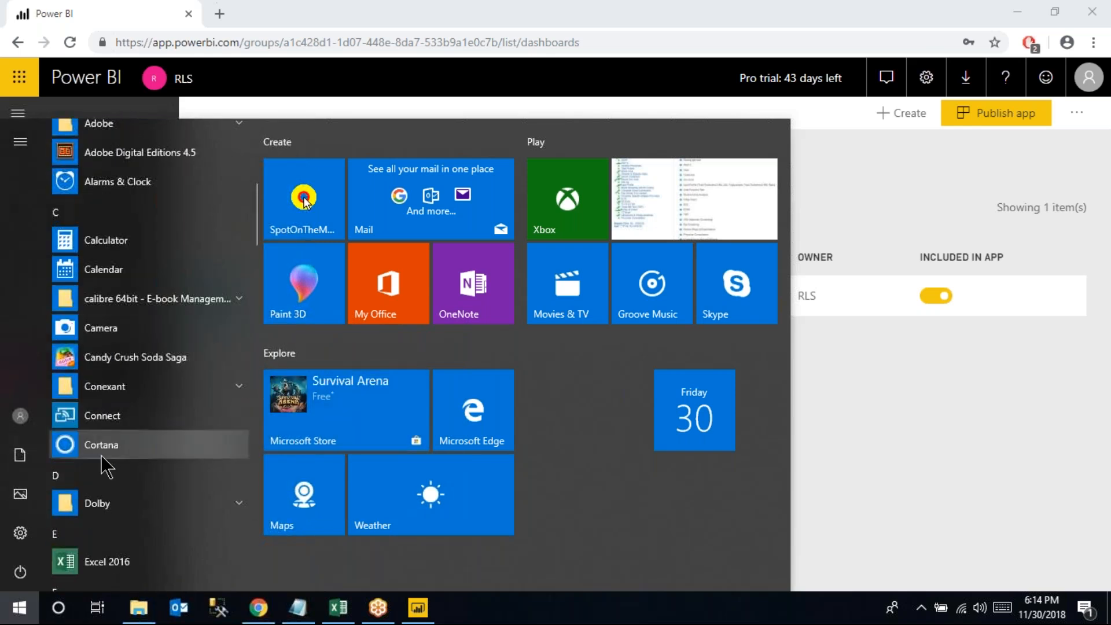
pyautogui.scroll(-5, 105, 417)
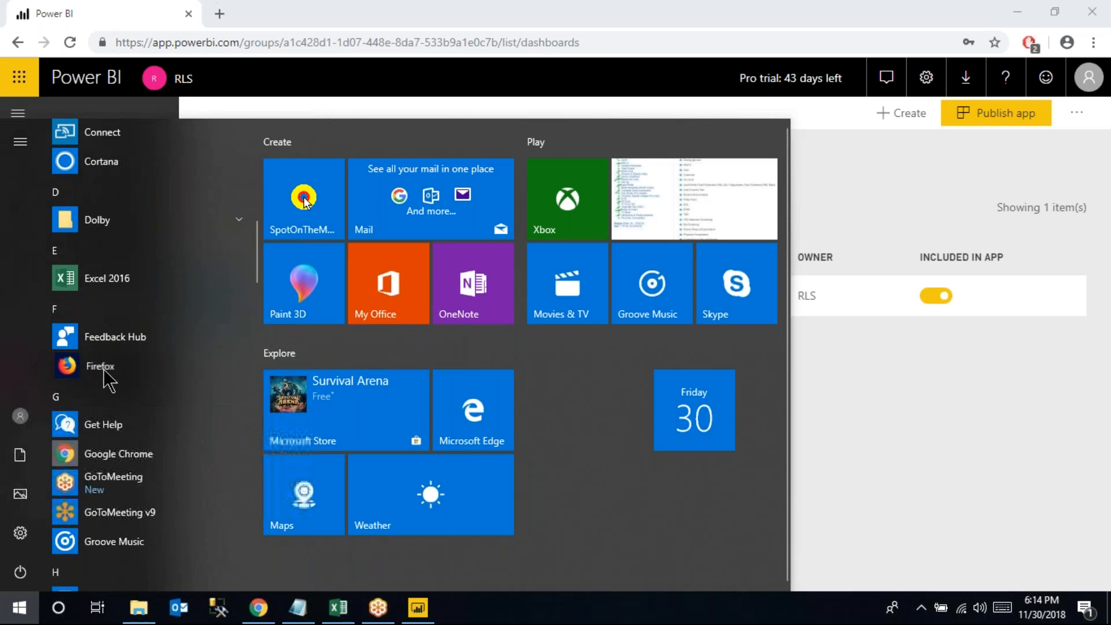
pyautogui.press('Escape')
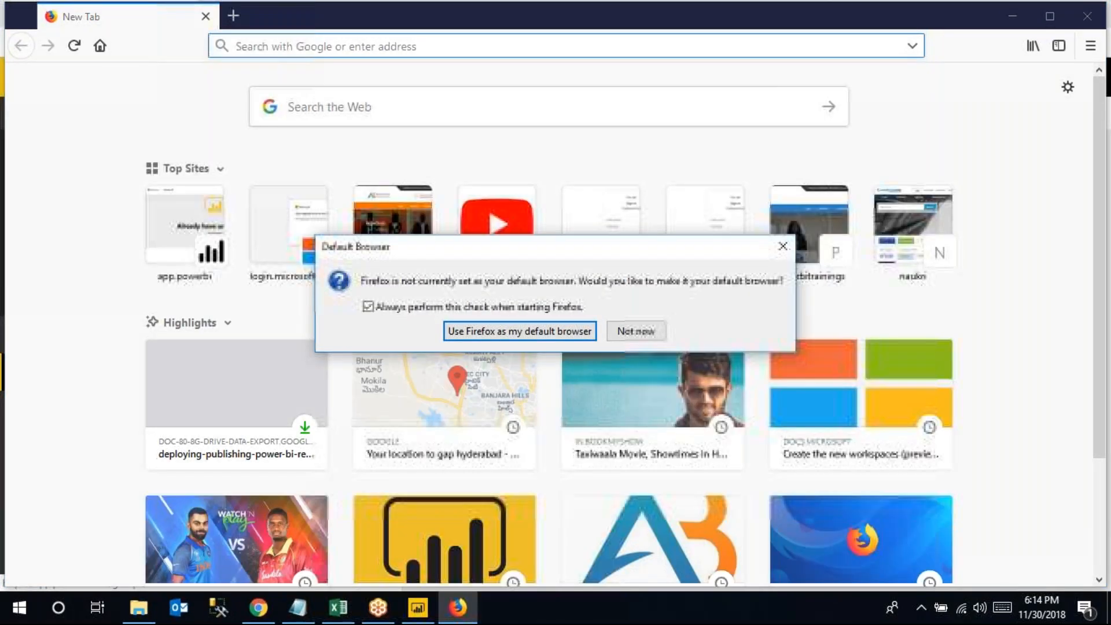
# Dismiss Firefox's default-browser prompt and go to app.powerbi.com
pyautogui.click(641, 331)
pyautogui.write('app.powerbi.com/')
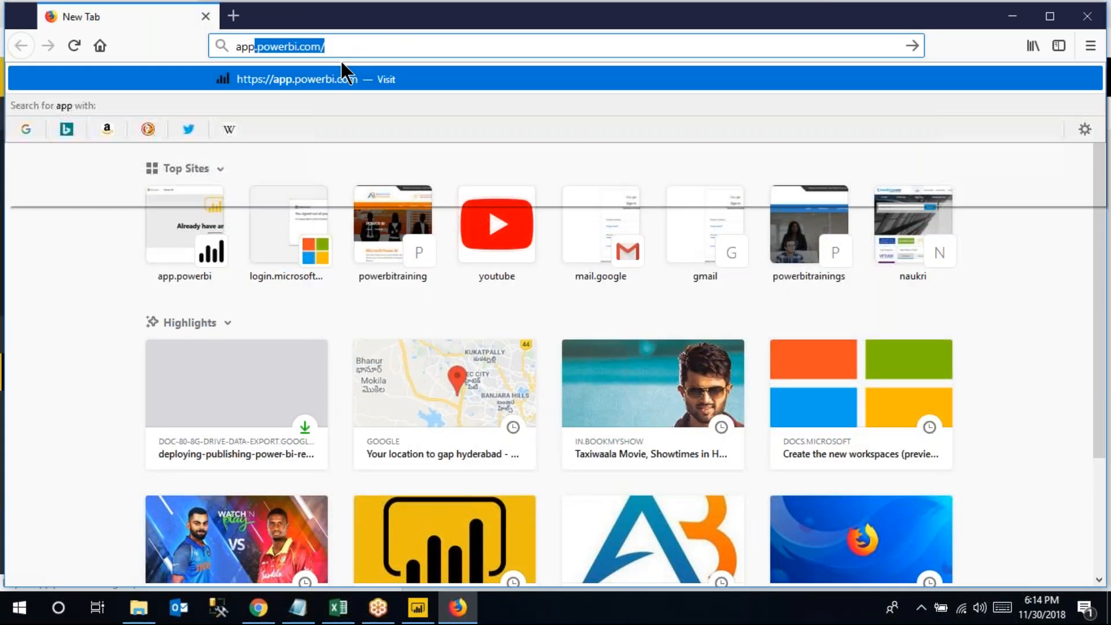
pyautogui.click(340, 76)
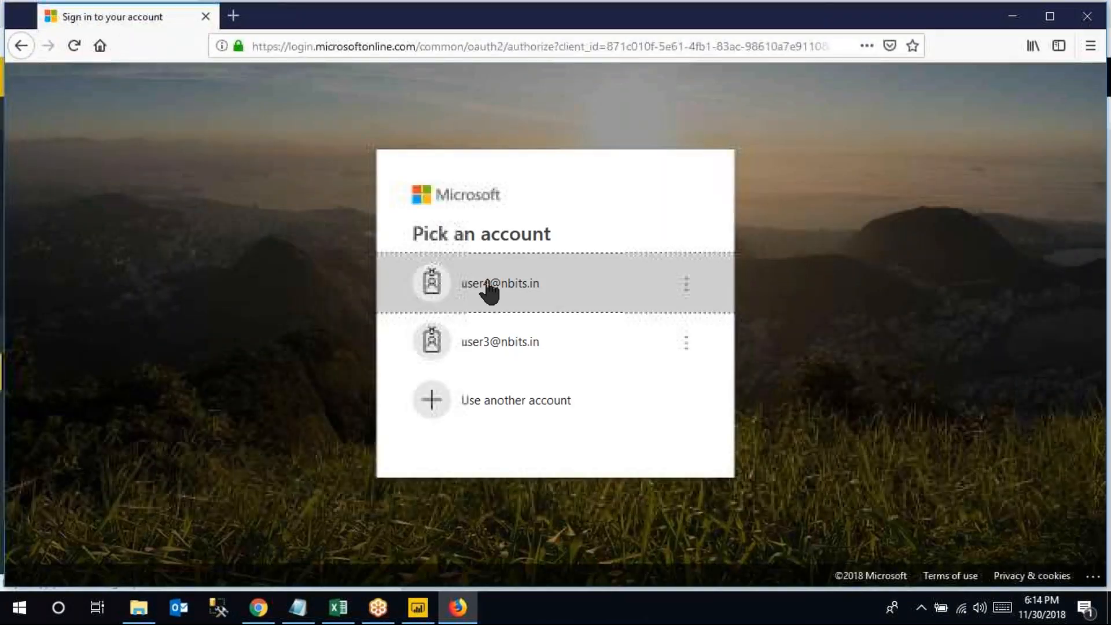
# Sign in as the recipient account with its password, then return to the owner's Chrome window
pyautogui.click(488, 284)
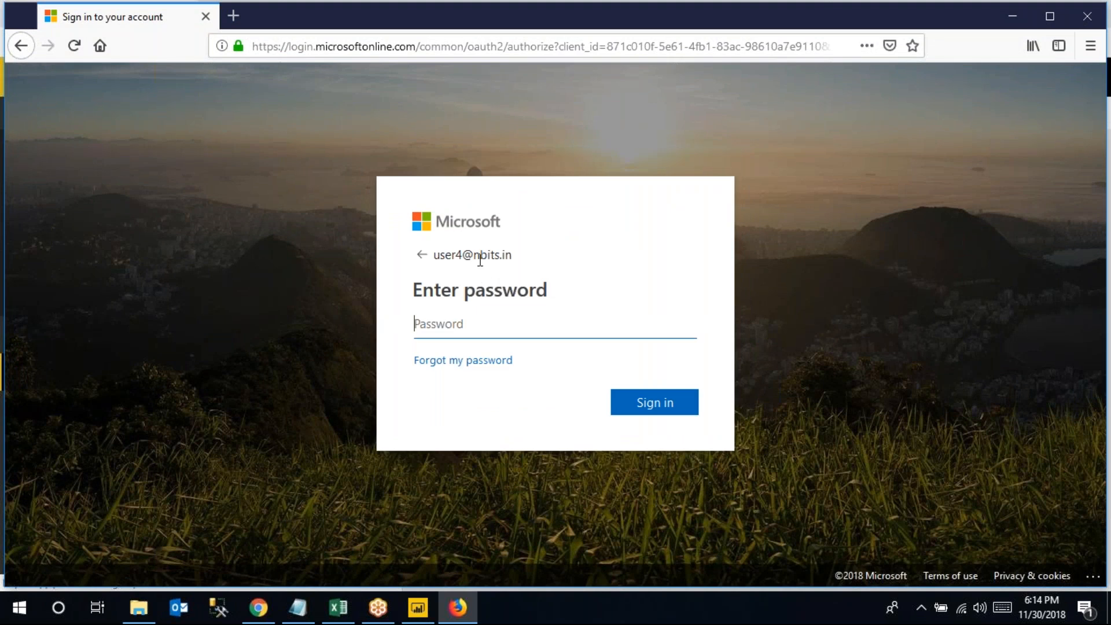
pyautogui.write('•••••••••••')
pyautogui.click(651, 405)
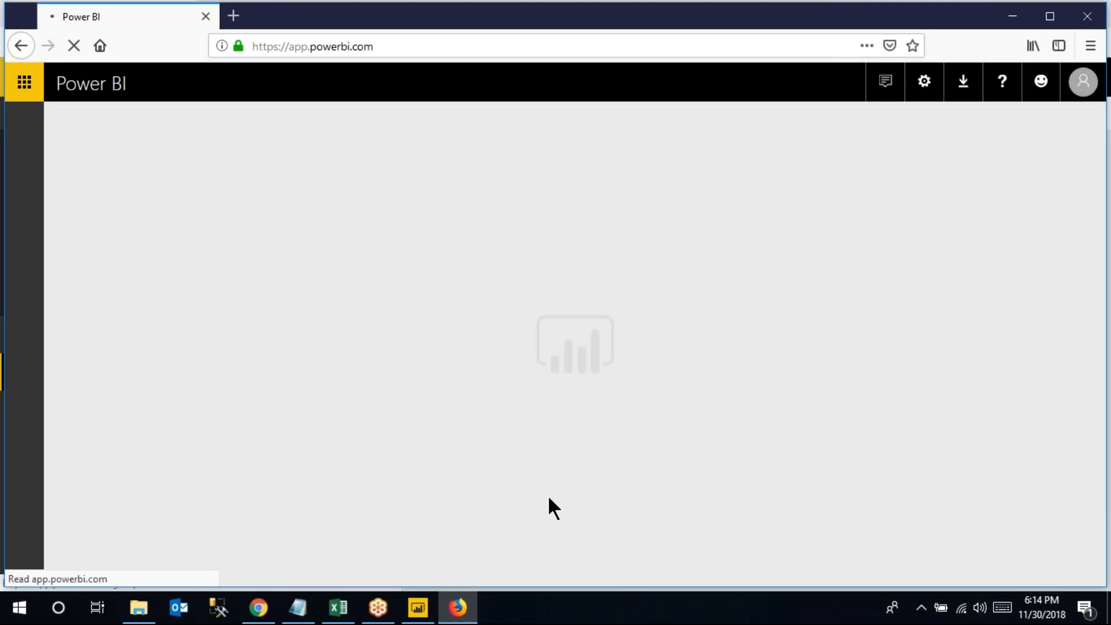
pyautogui.click(272, 610)
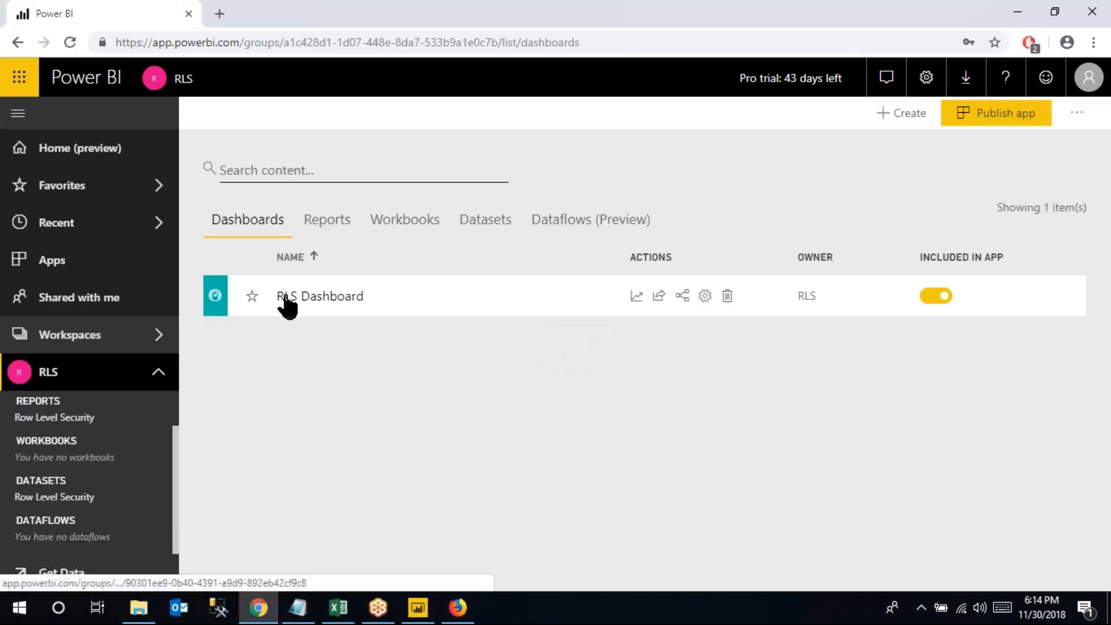
# Verify the recipient's Read and reshare access on Row Level Security, then open their Shared with me list
pyautogui.click(329, 226)
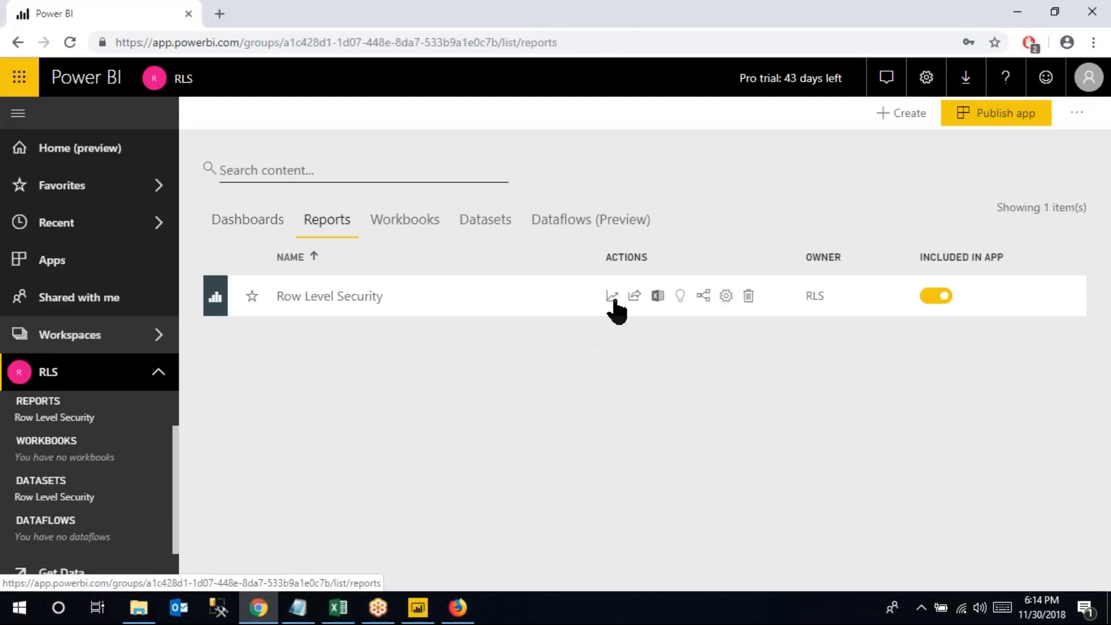
pyautogui.click(634, 296)
pyautogui.click(743, 173)
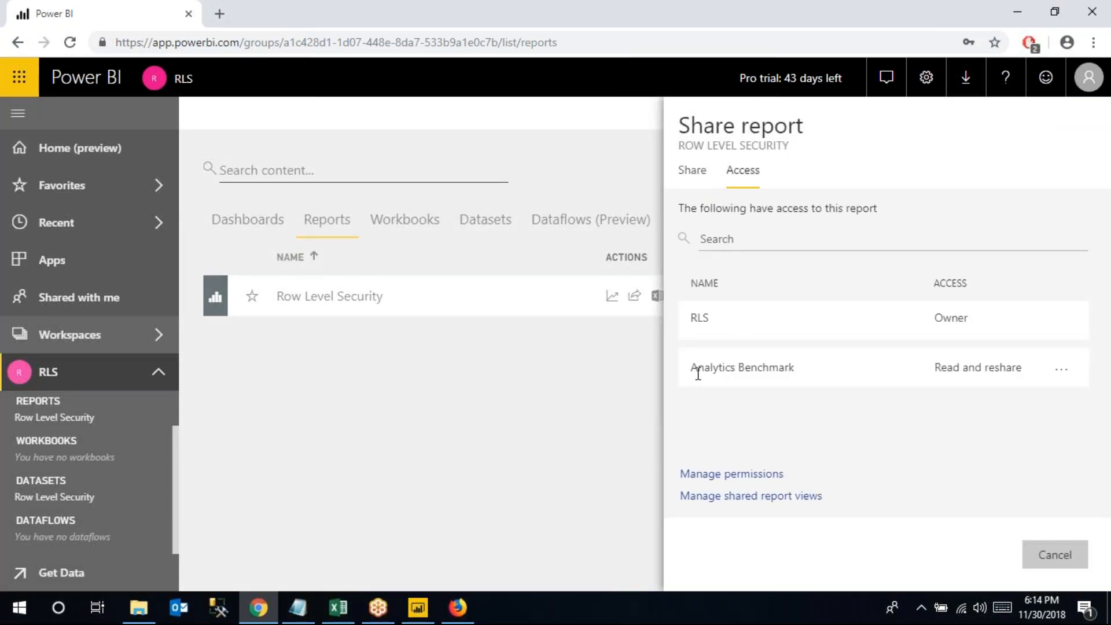
pyautogui.moveTo(691, 367); pyautogui.dragTo(796, 366)
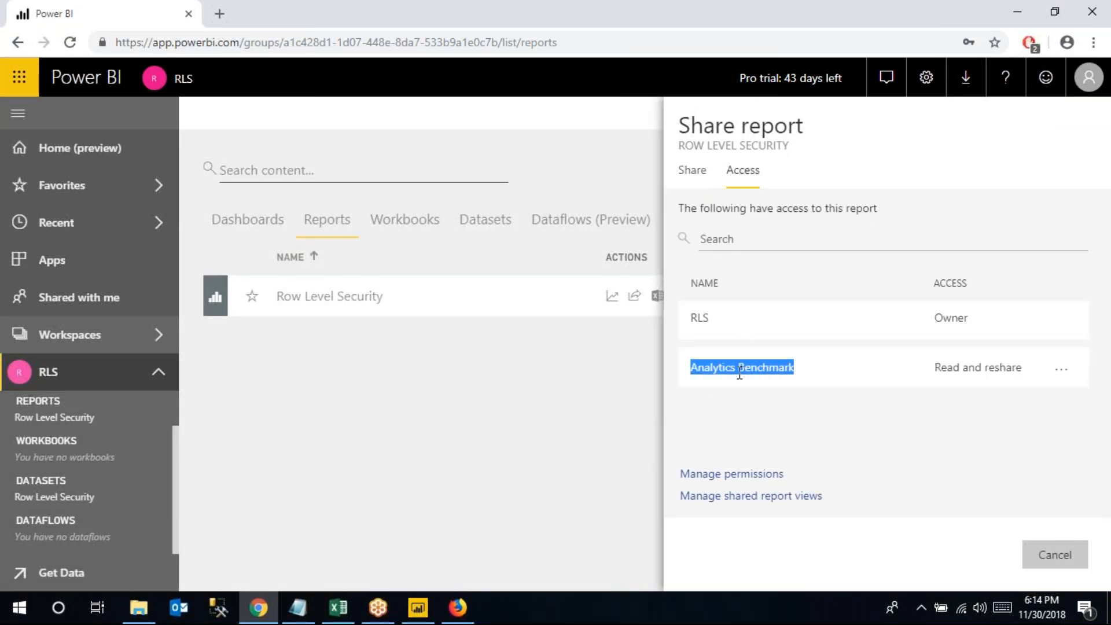
pyautogui.click(1044, 562)
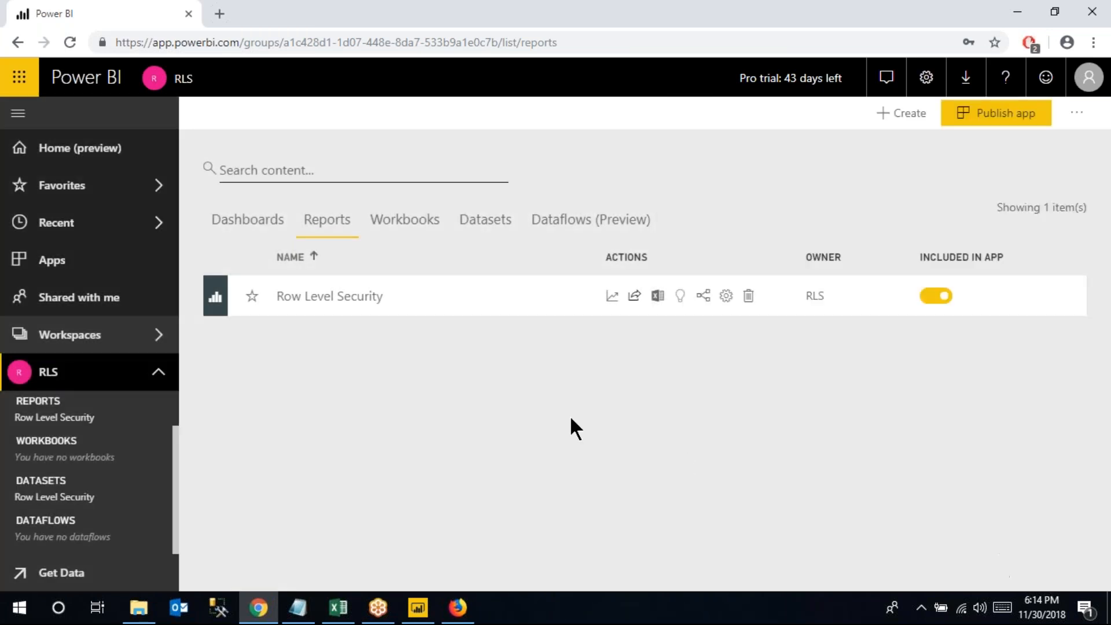
pyautogui.click(456, 608)
pyautogui.click(98, 303)
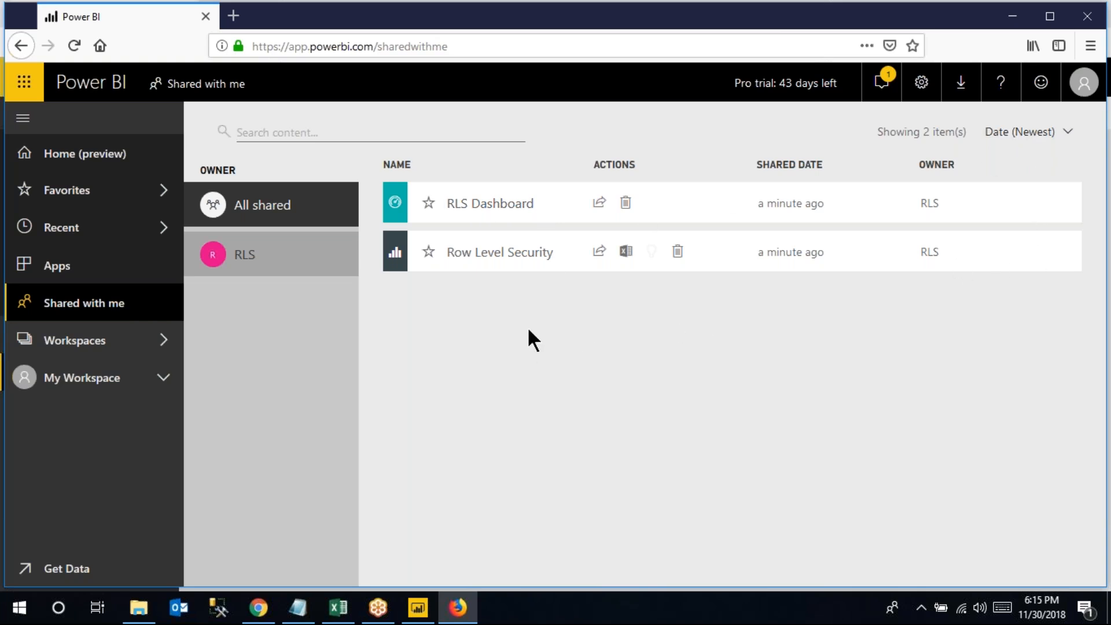
# Open the shared Row Level Security report showing only West: 12K Quantity, 725.46K Sales, 108.42K Profit
pyautogui.click(347, 604)
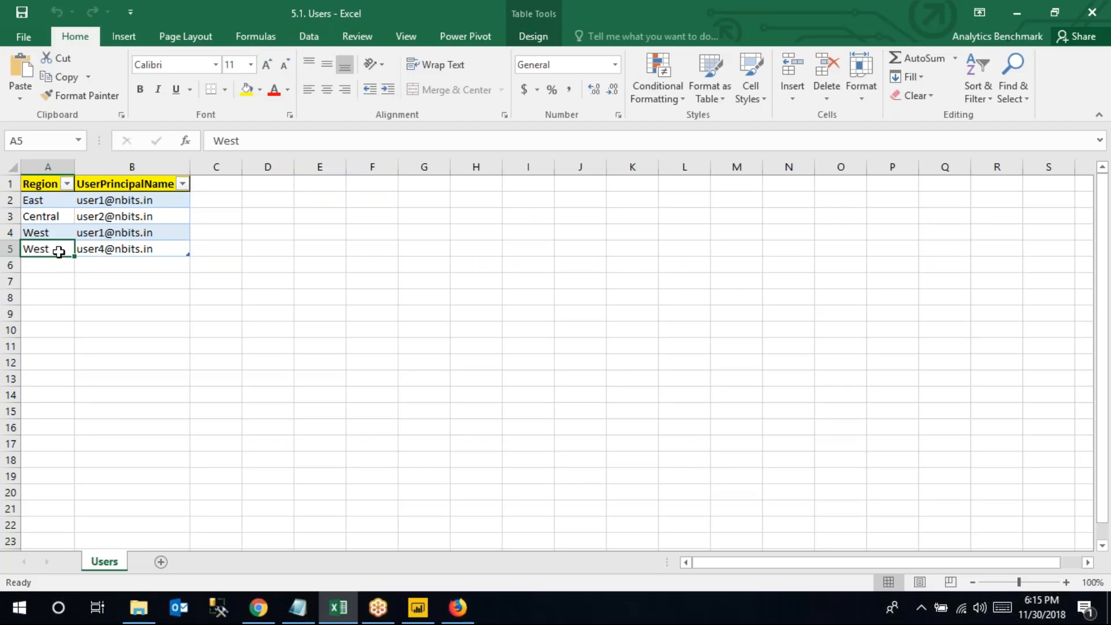
pyautogui.click(339, 607)
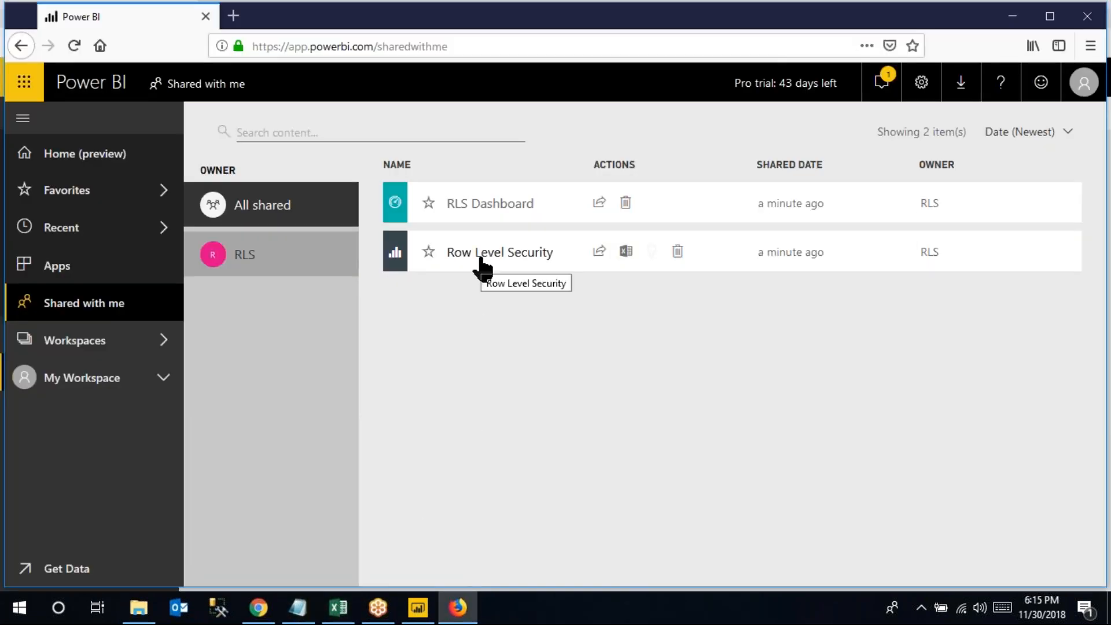
pyautogui.click(341, 609)
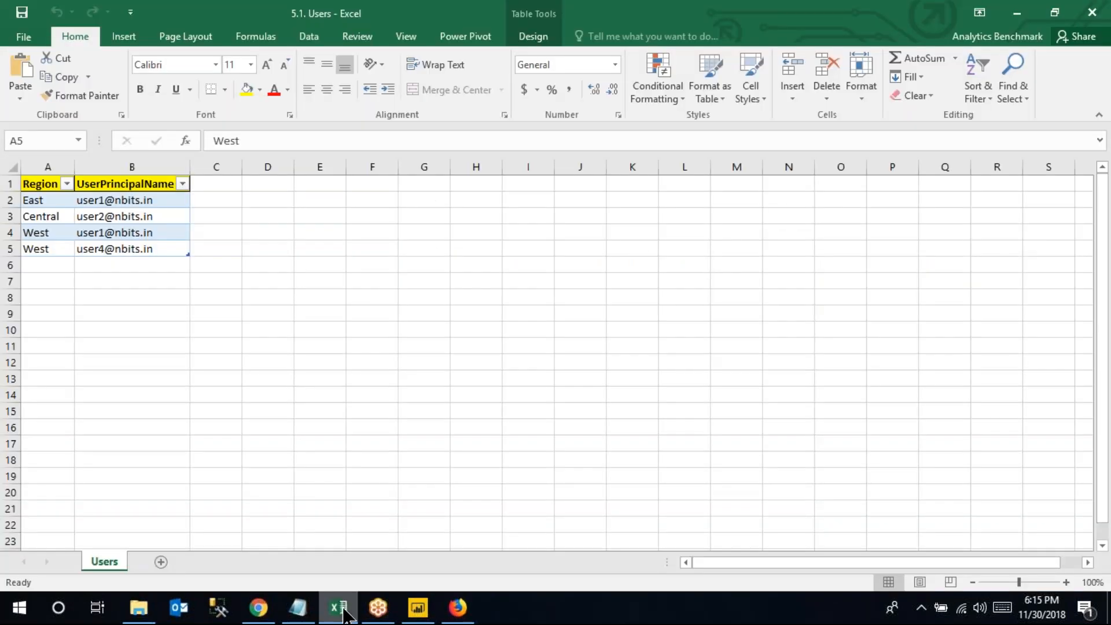
pyautogui.click(341, 609)
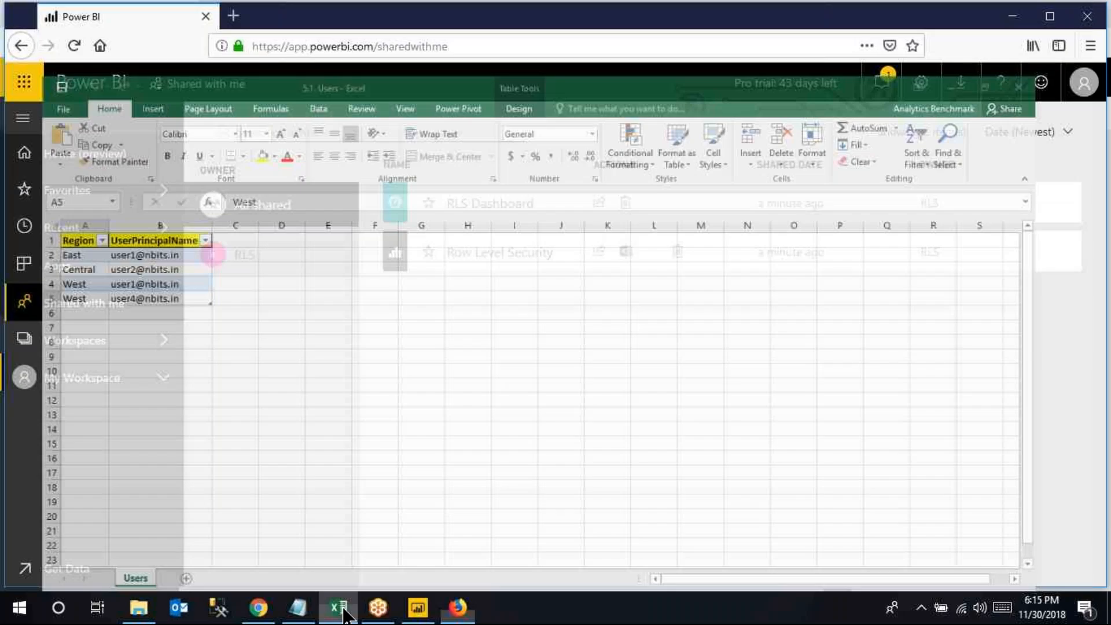
pyautogui.click(490, 254)
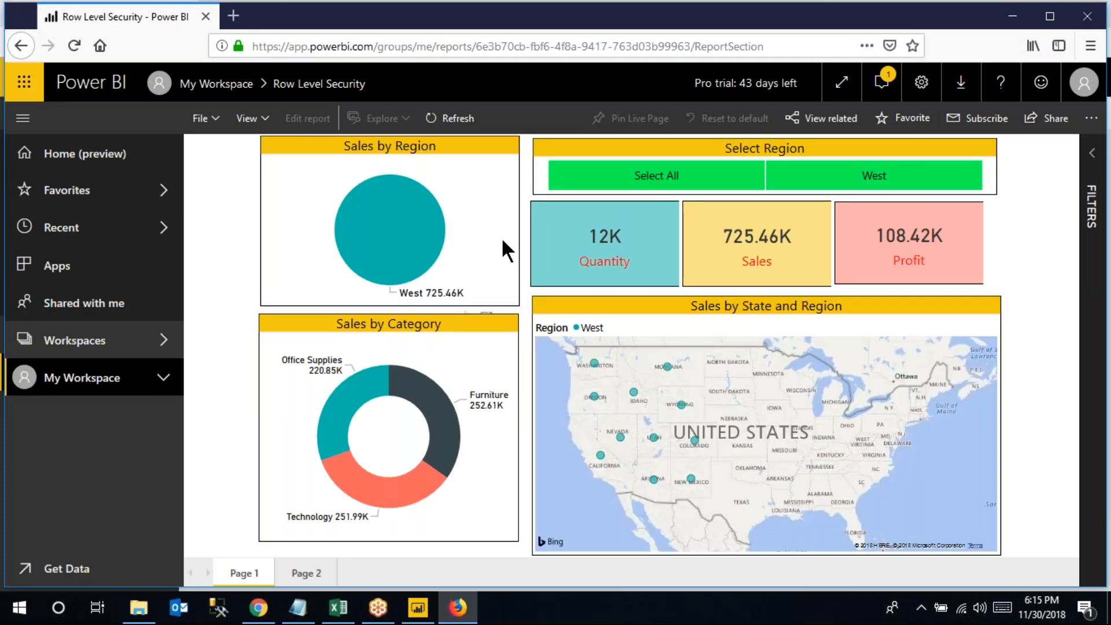
pyautogui.click(424, 612)
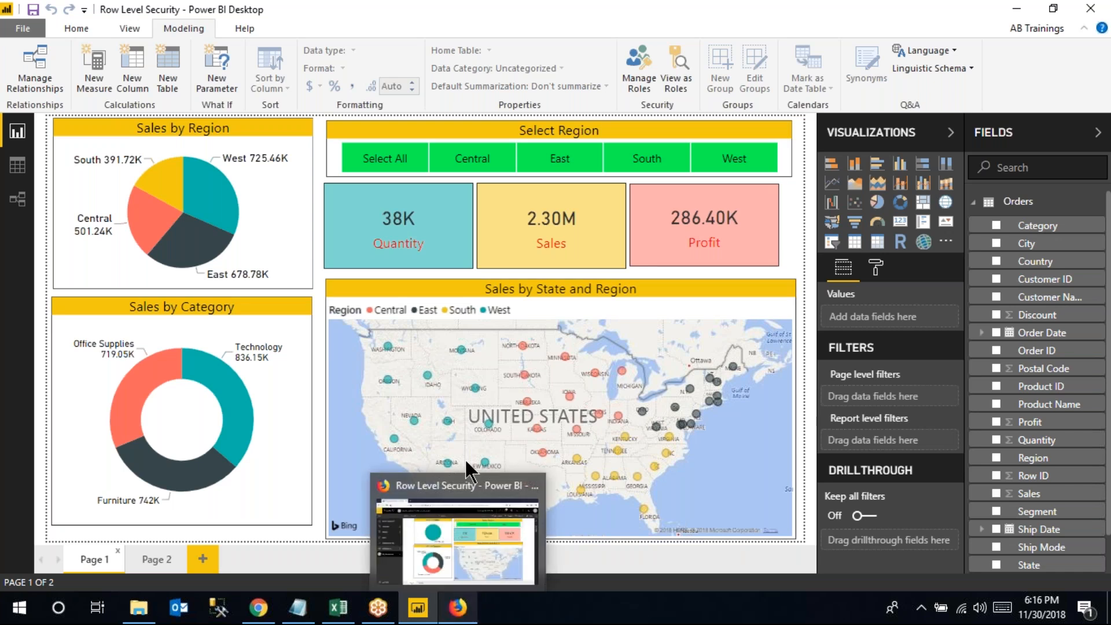
pyautogui.moveTo(525, 377)
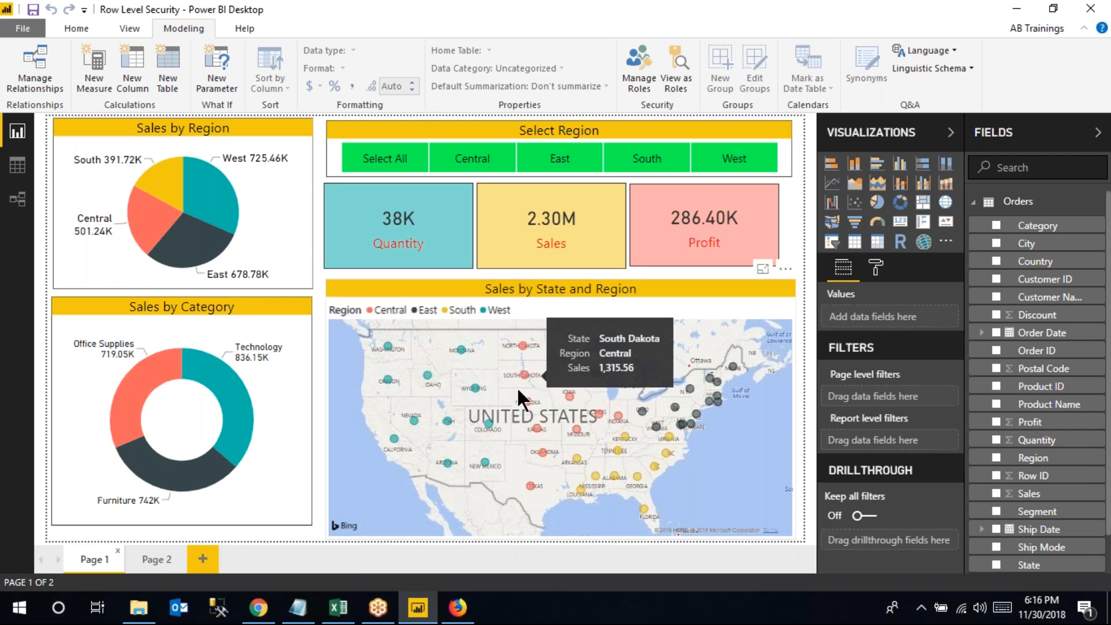
pyautogui.click(454, 610)
pyautogui.click(1083, 83)
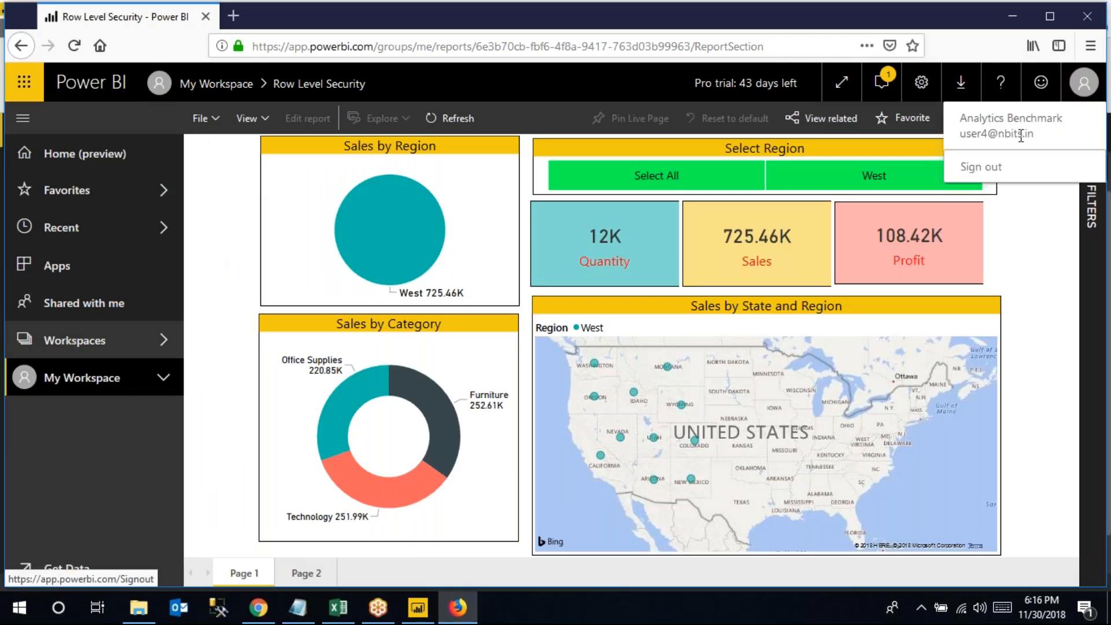
pyautogui.click(1083, 83)
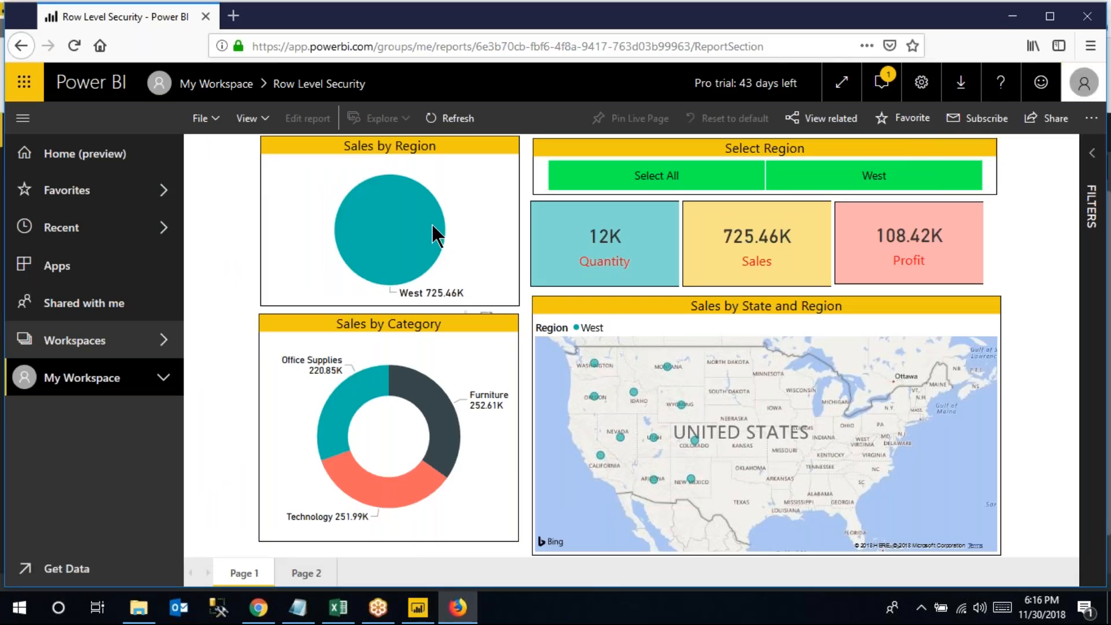
pyautogui.moveTo(431, 233)
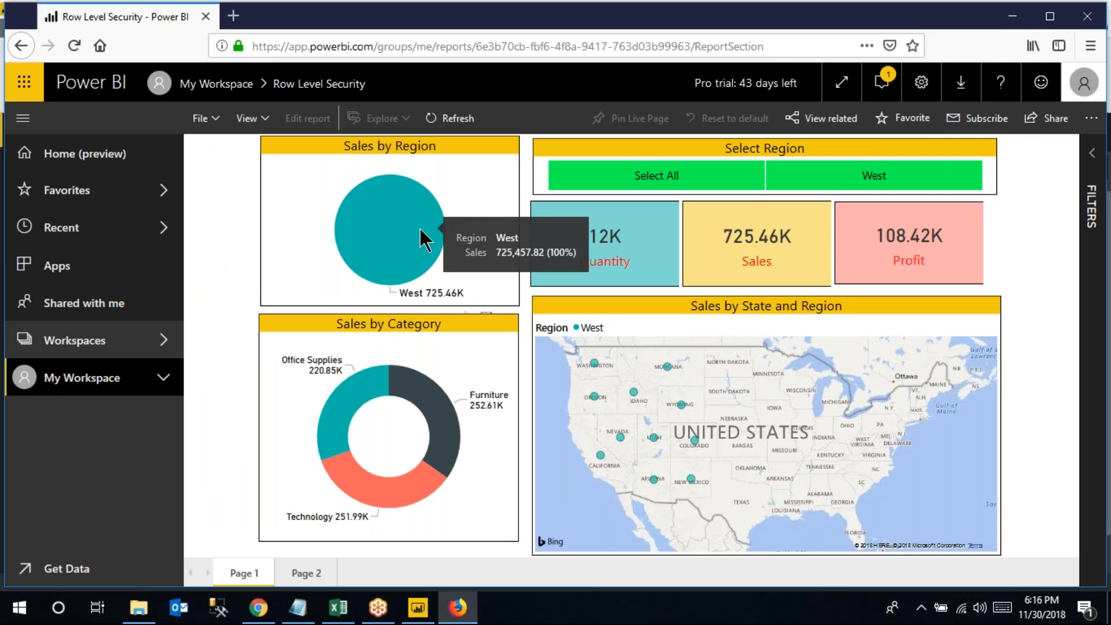
pyautogui.click(340, 607)
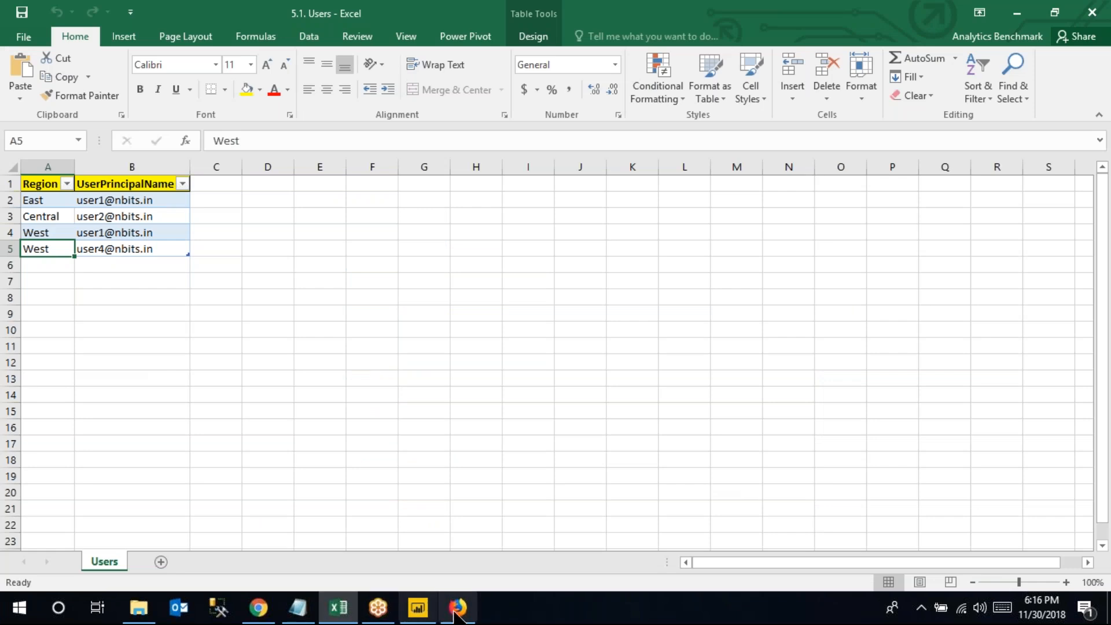
pyautogui.moveTo(427, 613)
pyautogui.click(449, 483)
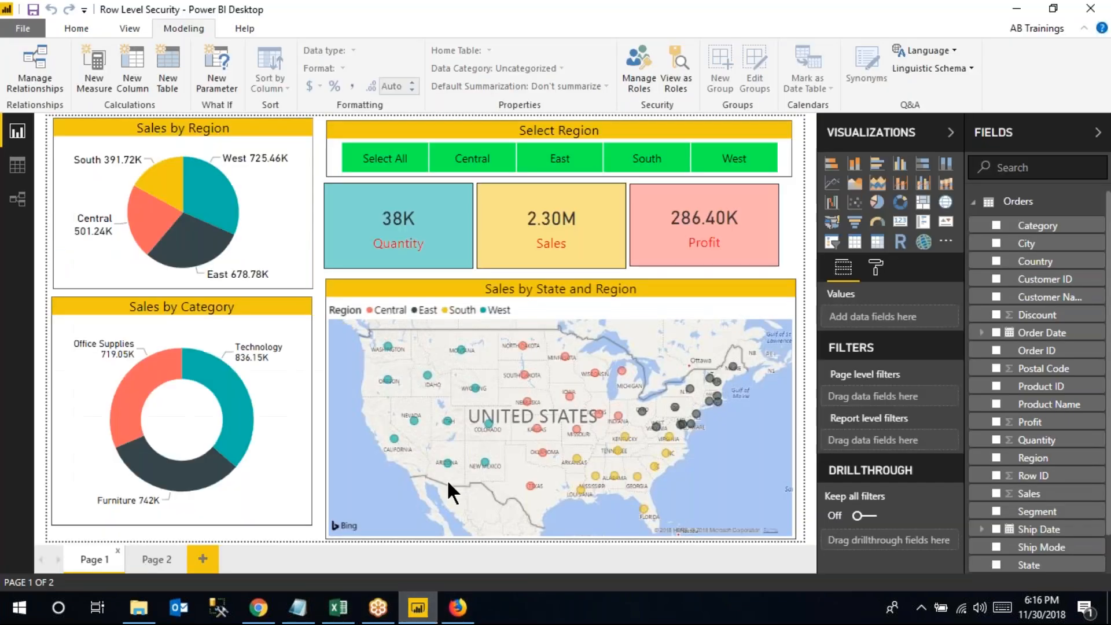
pyautogui.click(457, 607)
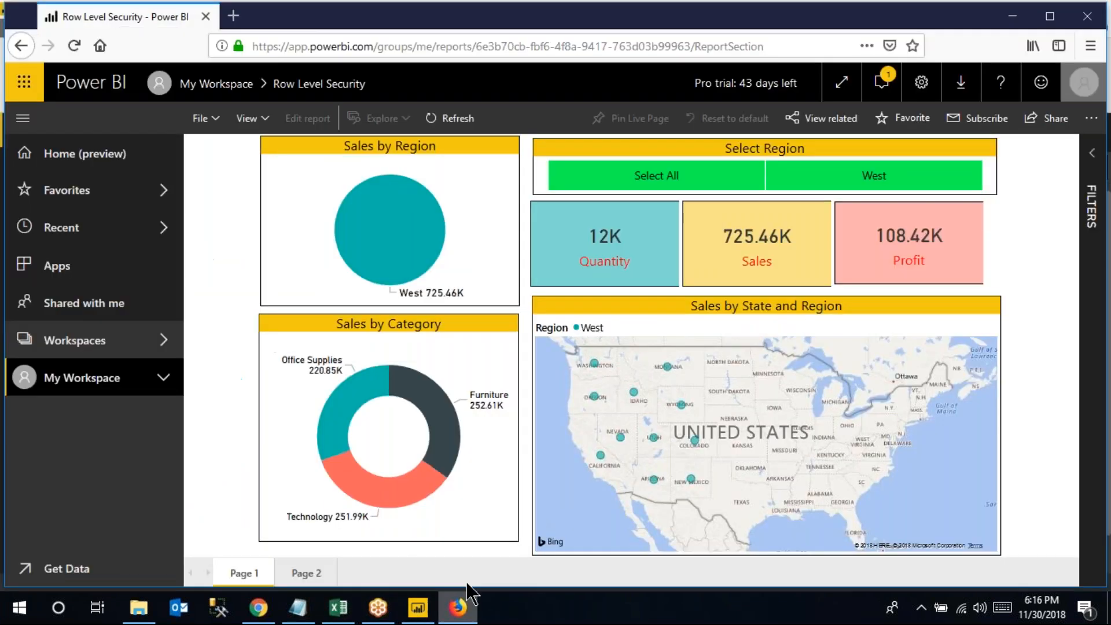
# Go back to the Shared with me list, check the signed-in account, then switch to Power BI Desktop
pyautogui.click(245, 88)
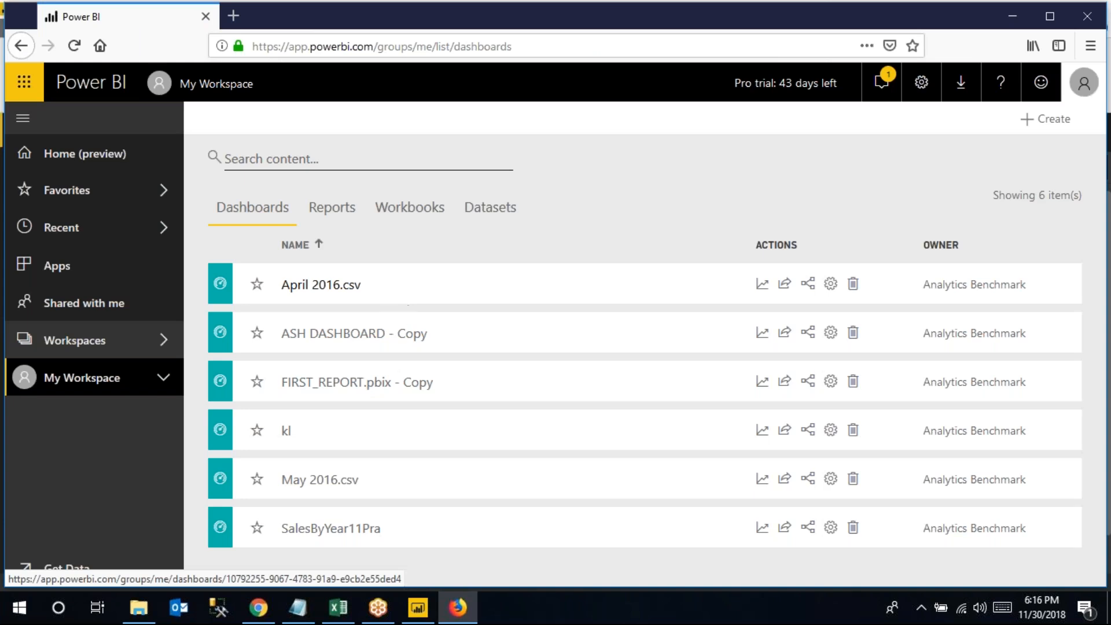
pyautogui.click(156, 298)
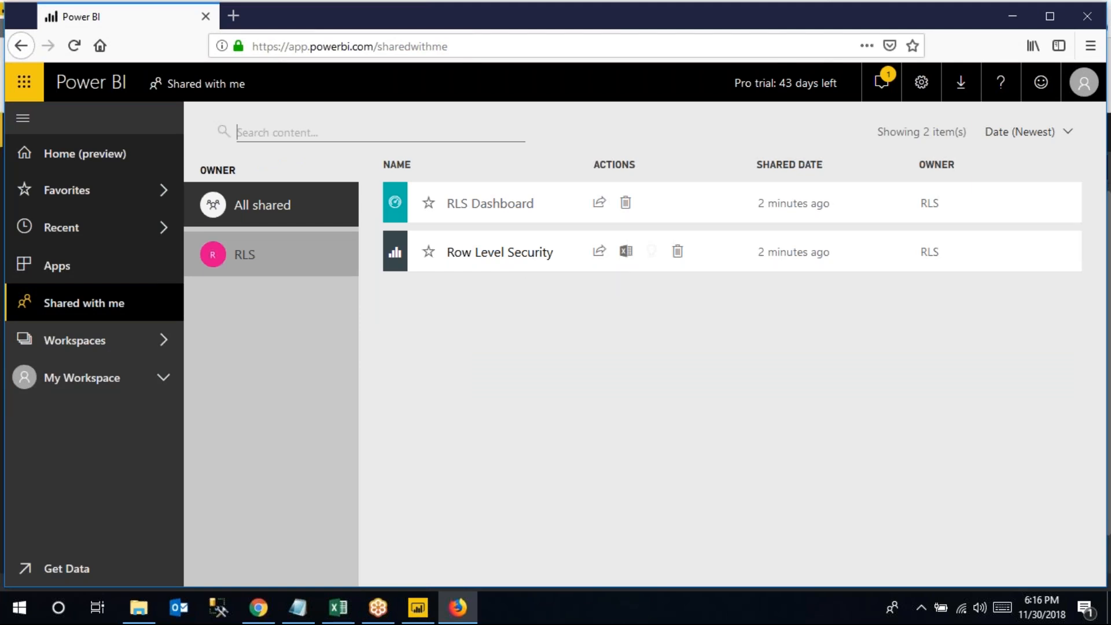
pyautogui.click(1084, 82)
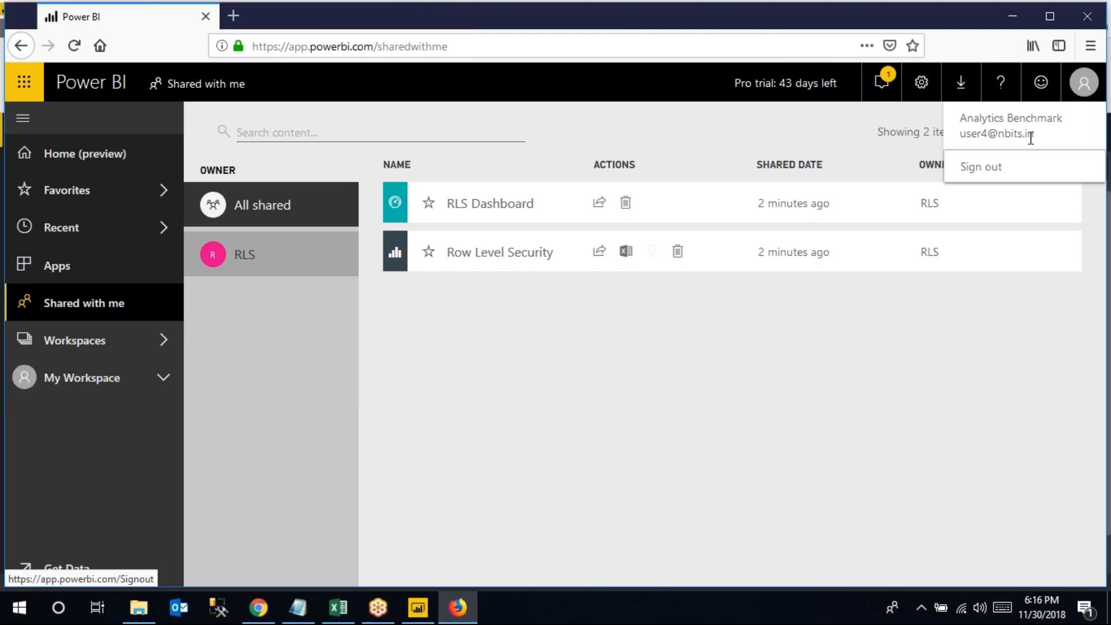
pyautogui.moveTo(1036, 134); pyautogui.dragTo(964, 138)
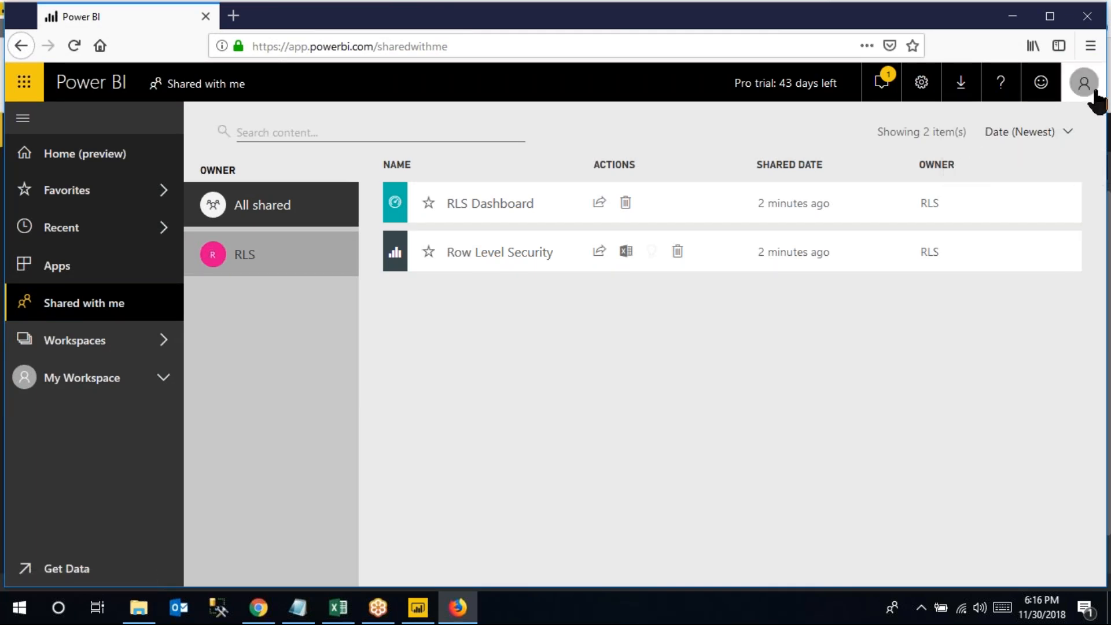
pyautogui.moveTo(419, 603)
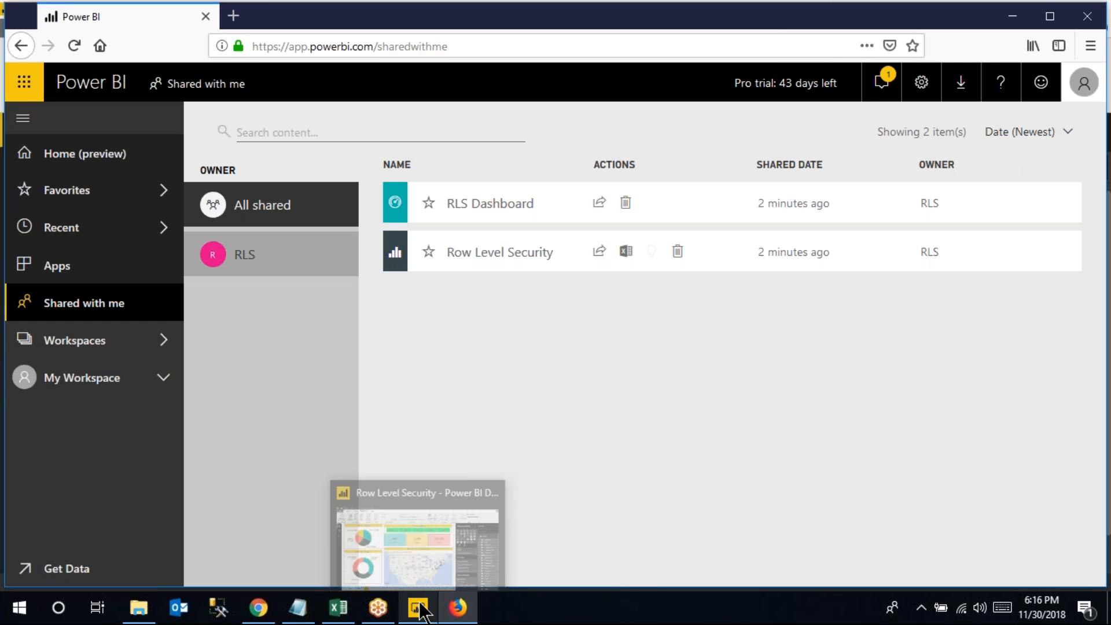
pyautogui.click(419, 605)
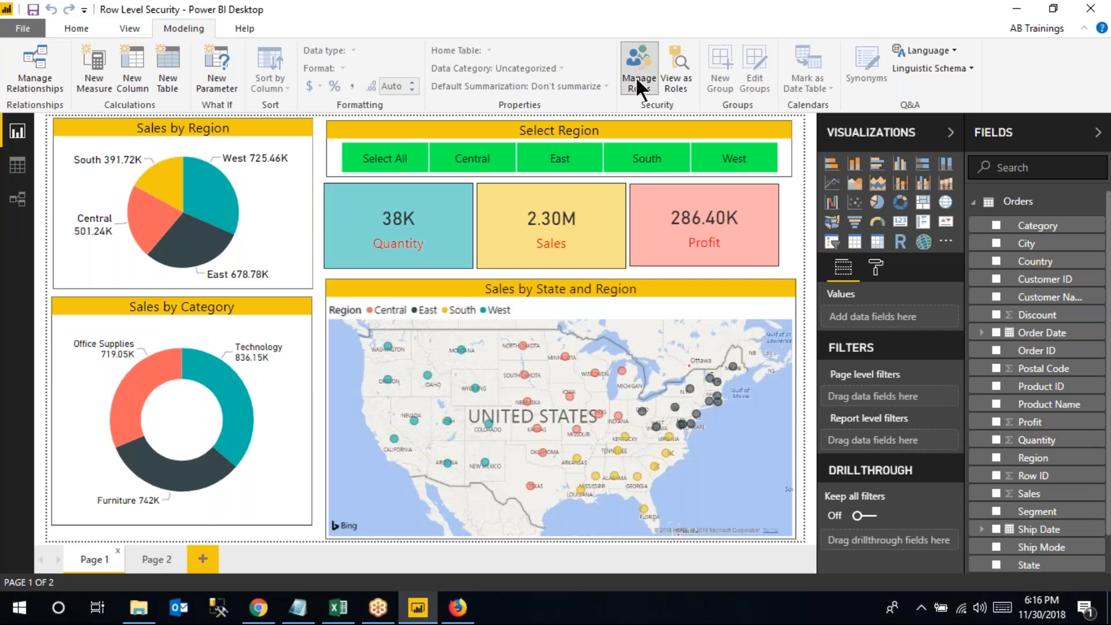
# In Manage Roles, compare the Users filter [UserPrincipalName] = USERPRINCIPALNAME() against the Users workbook
pyautogui.click(643, 88)
pyautogui.click(452, 173)
pyautogui.moveTo(717, 160); pyautogui.dragTo(819, 160)
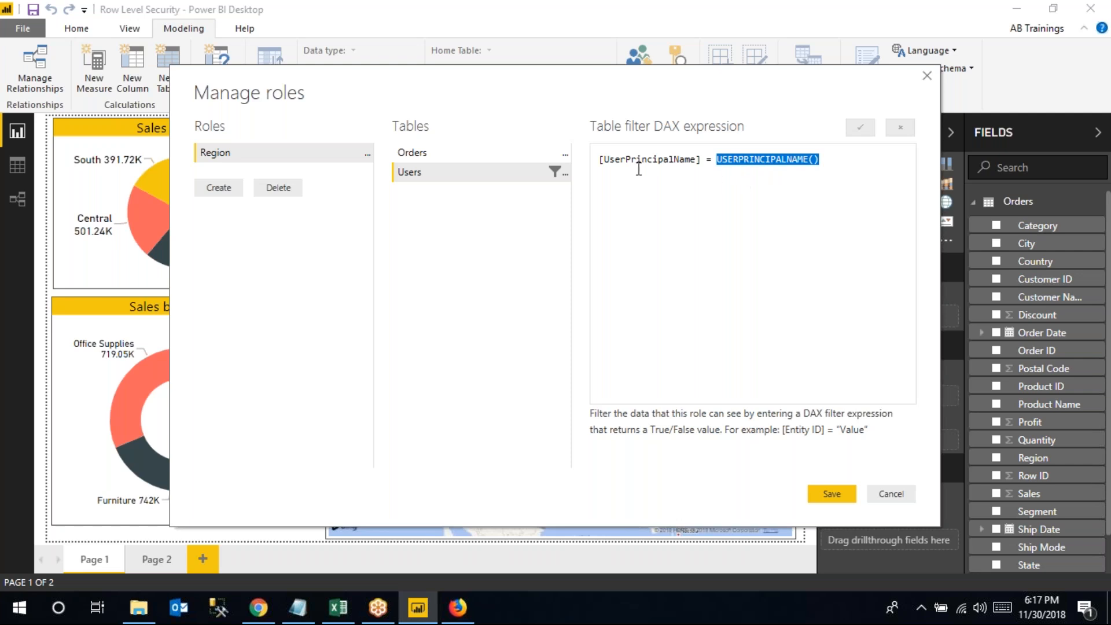
pyautogui.moveTo(600, 159); pyautogui.dragTo(698, 160)
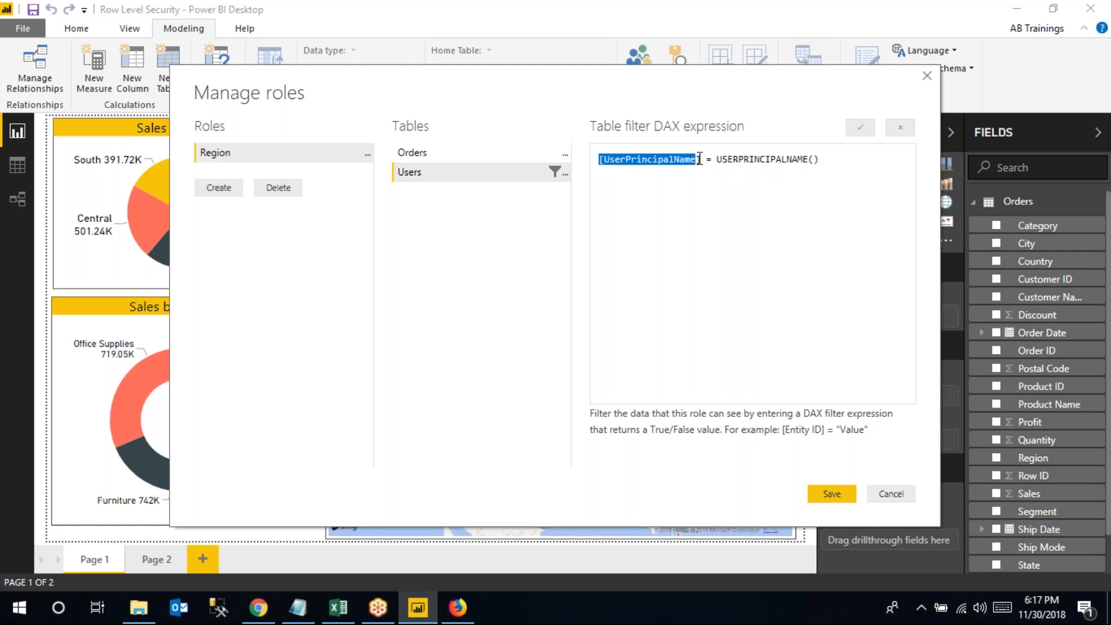
pyautogui.click(348, 612)
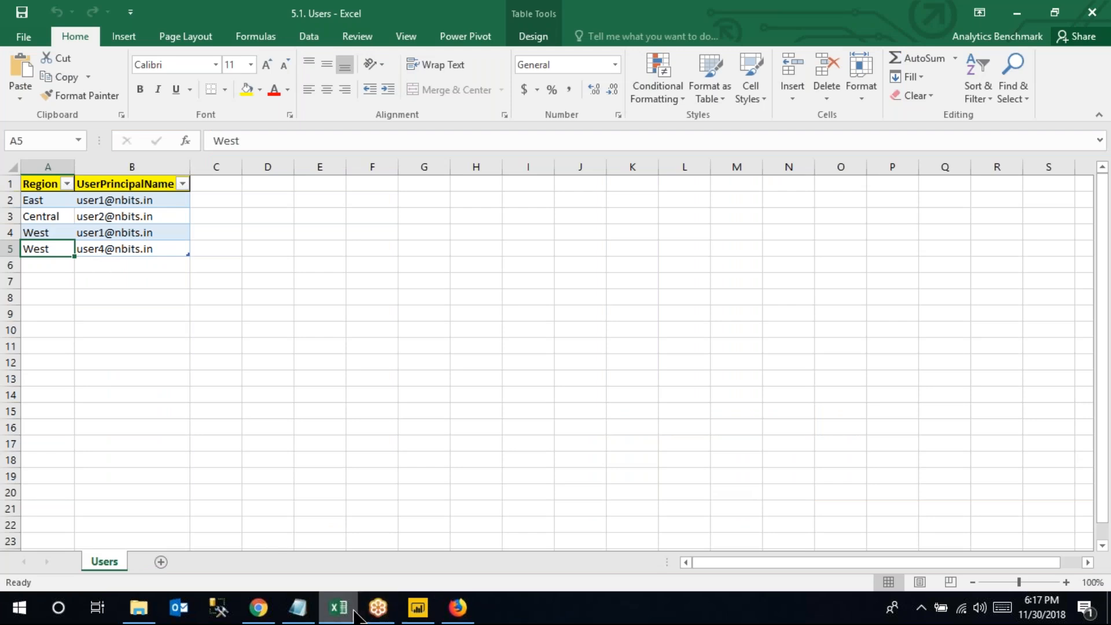
pyautogui.click(416, 609)
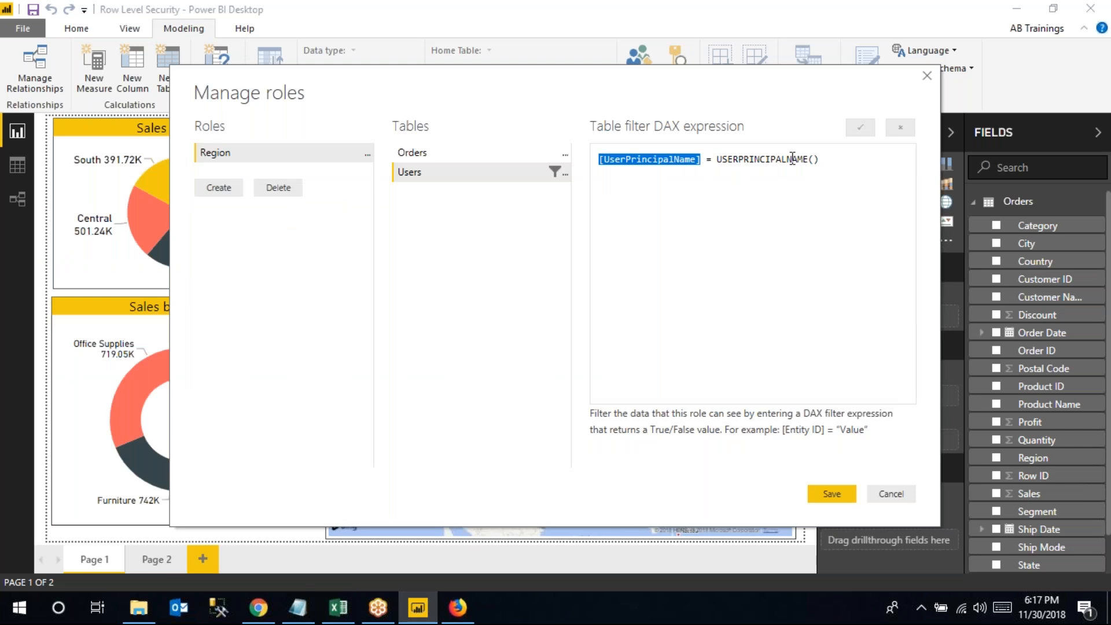
pyautogui.moveTo(717, 161); pyautogui.dragTo(817, 161)
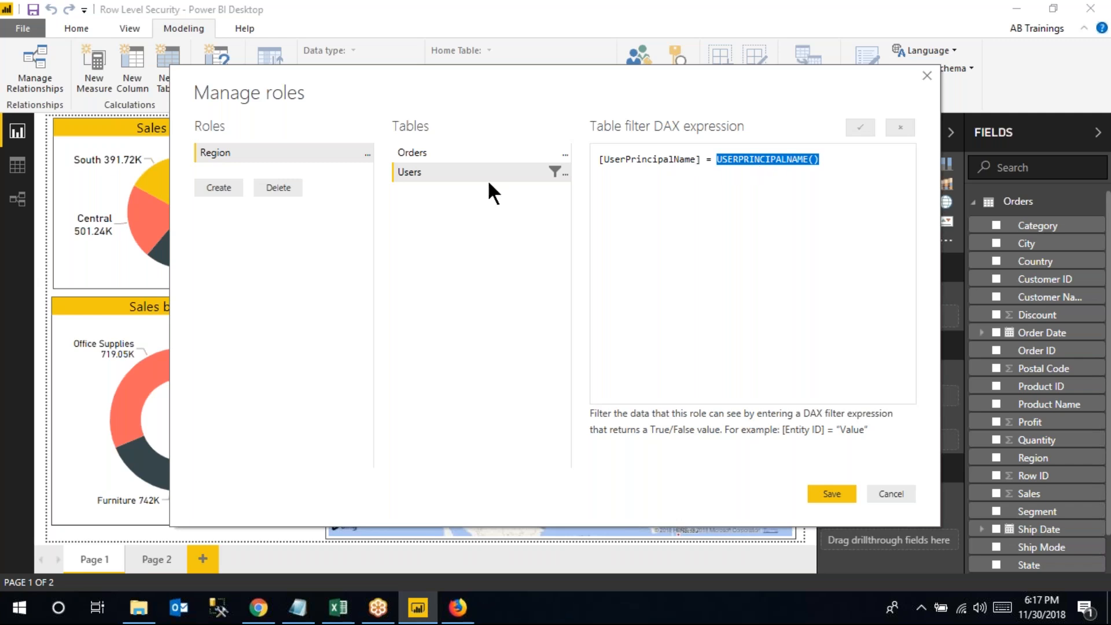
# Recheck the Users workbook, save the role definitions, and return to the browser's Shared with me page
pyautogui.click(339, 608)
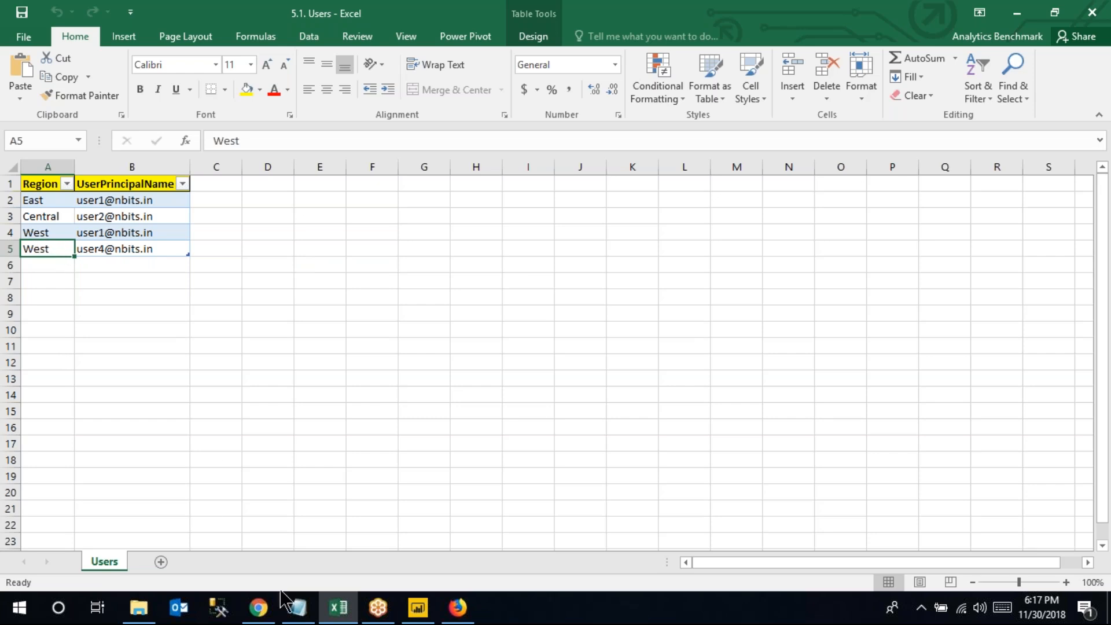
pyautogui.click(418, 608)
pyautogui.click(848, 491)
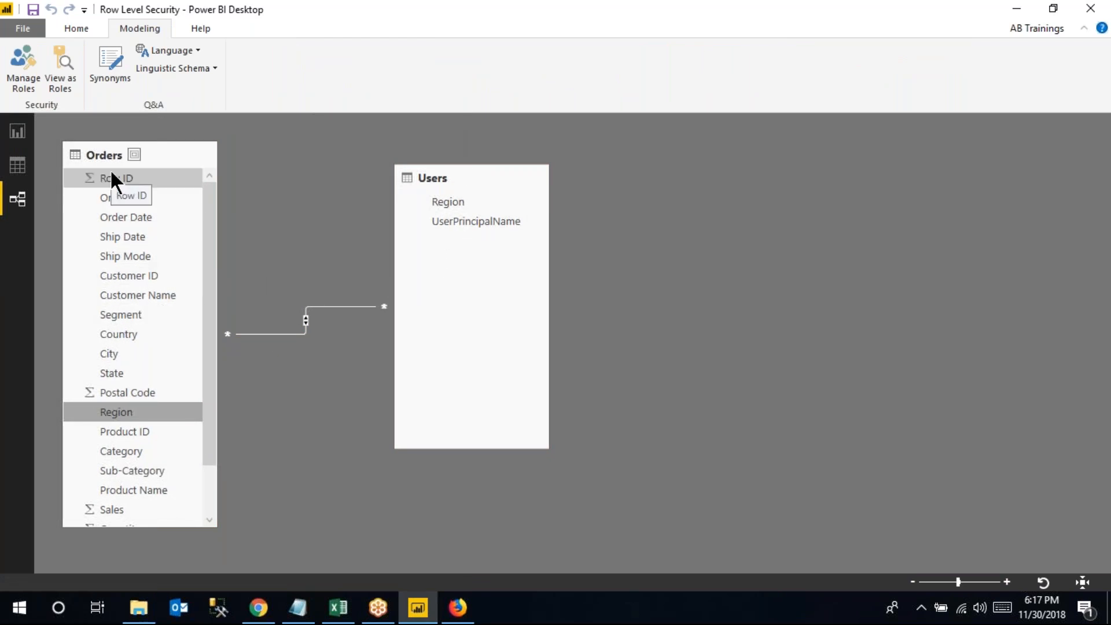
pyautogui.click(457, 608)
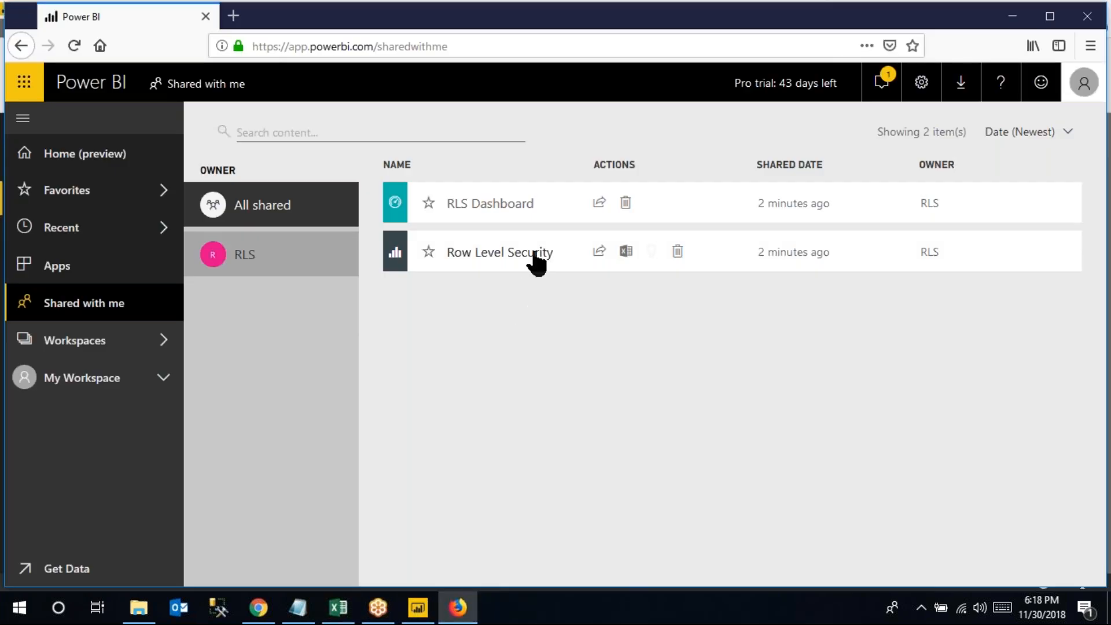
# Reopen the shared Row Level Security report, then return to the Shared with me list
pyautogui.click(533, 253)
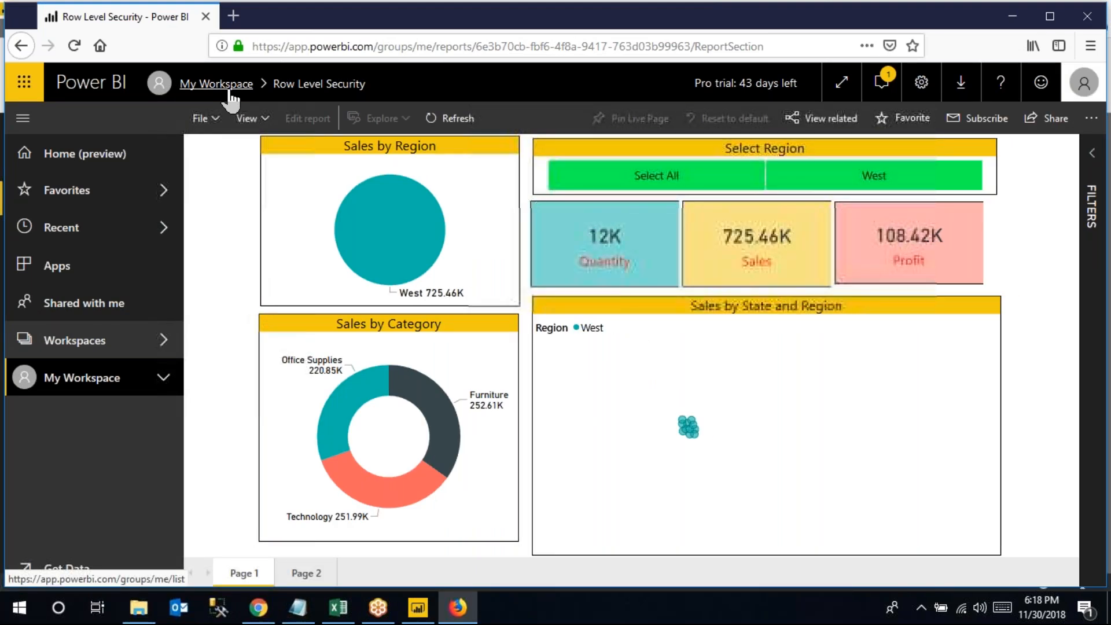
pyautogui.click(230, 93)
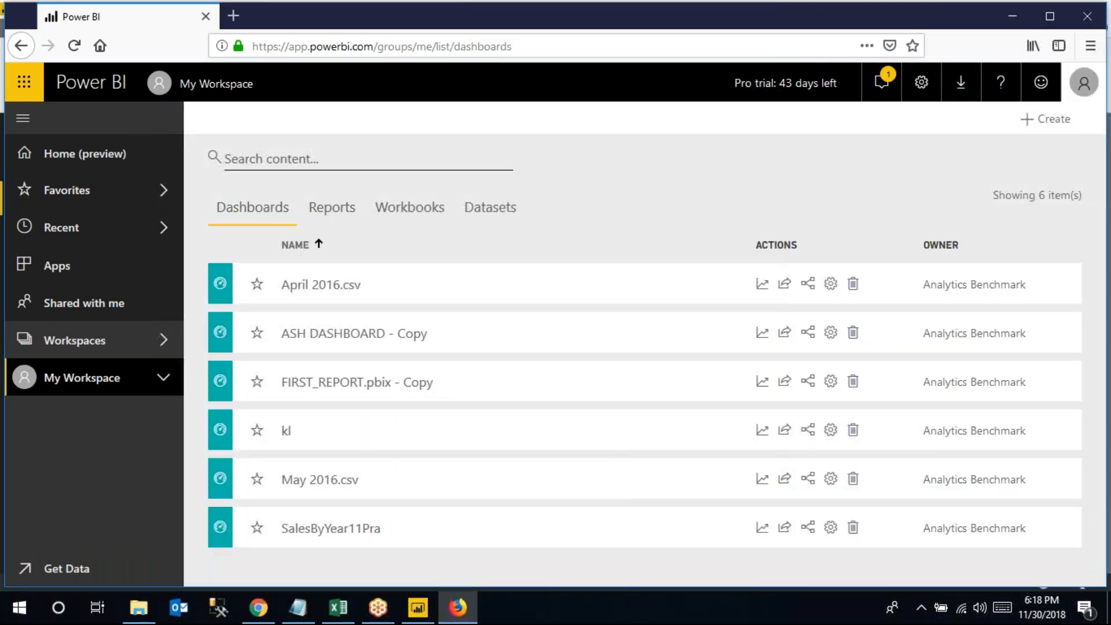
pyautogui.click(99, 306)
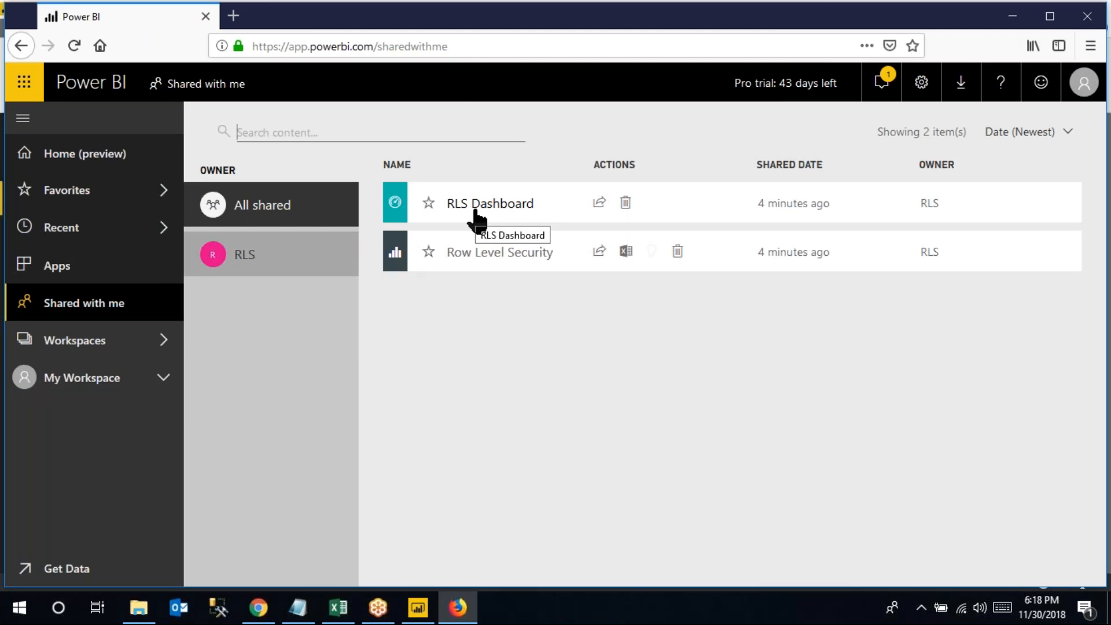
# Open the shared RLS Dashboard, confirm it shows only West sales of 725.46K, then go back
pyautogui.click(475, 215)
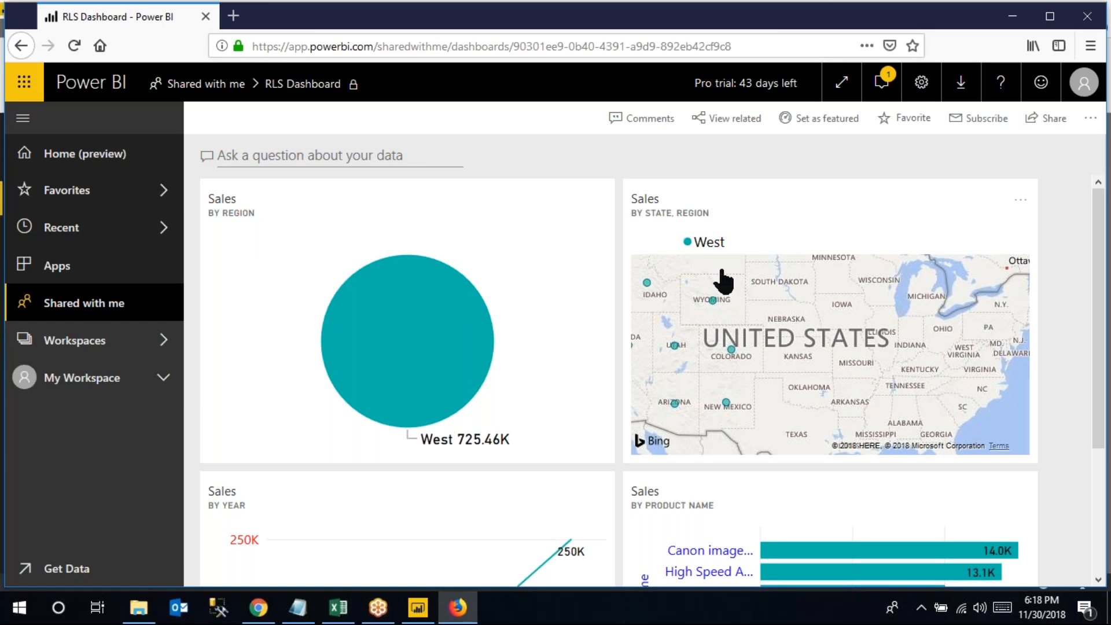
pyautogui.click(218, 92)
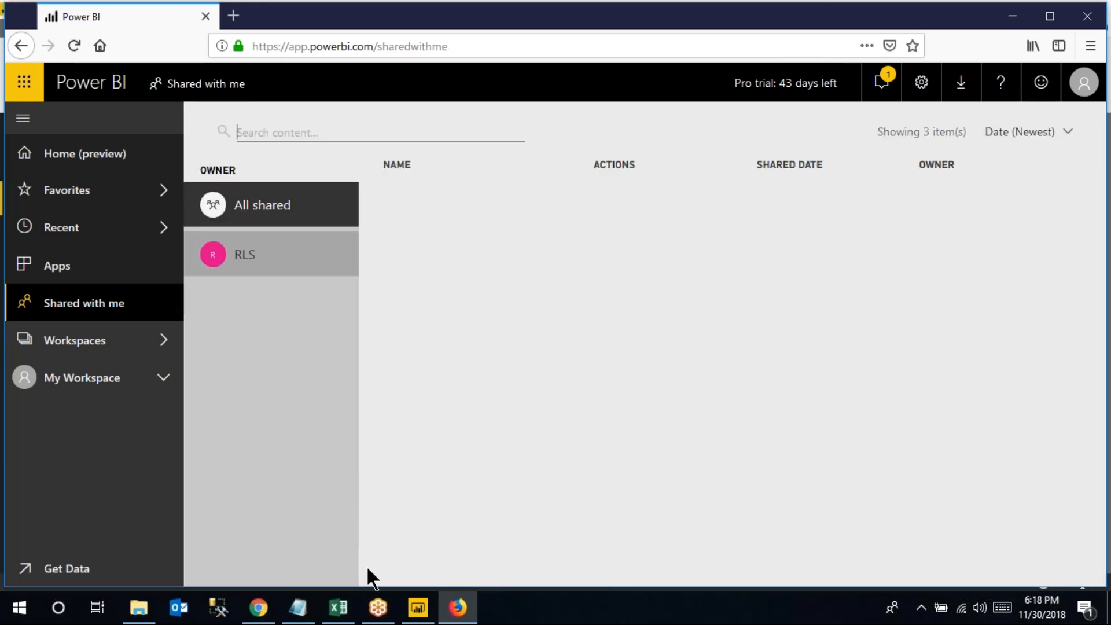
pyautogui.click(338, 607)
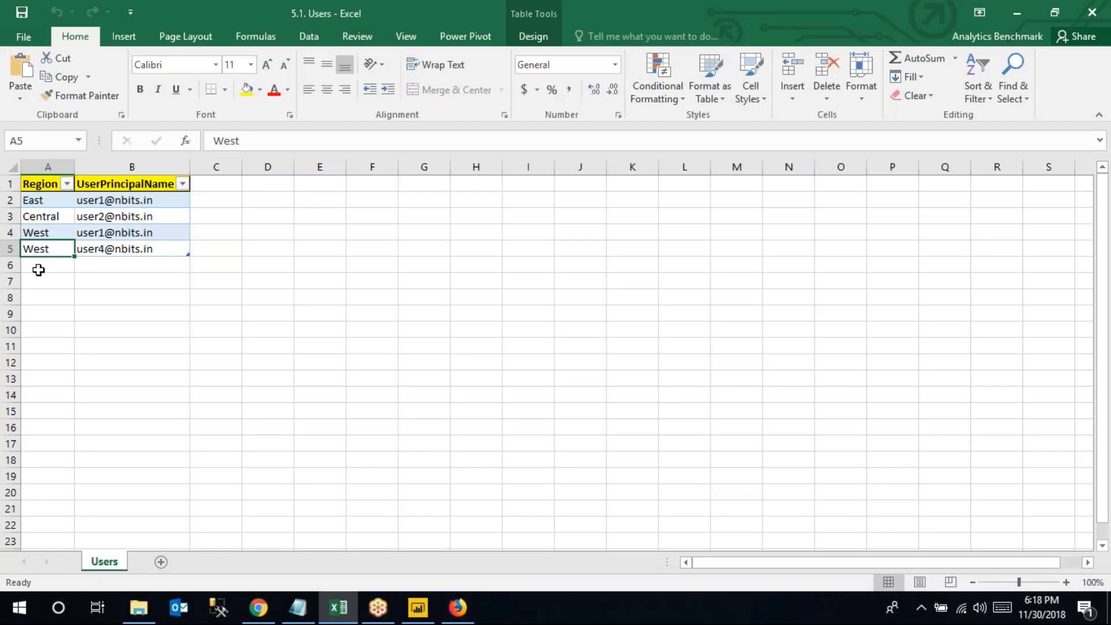
# Add a row mapping region Central to the test user's e-mail in cells A6:B6
pyautogui.click(88, 268)
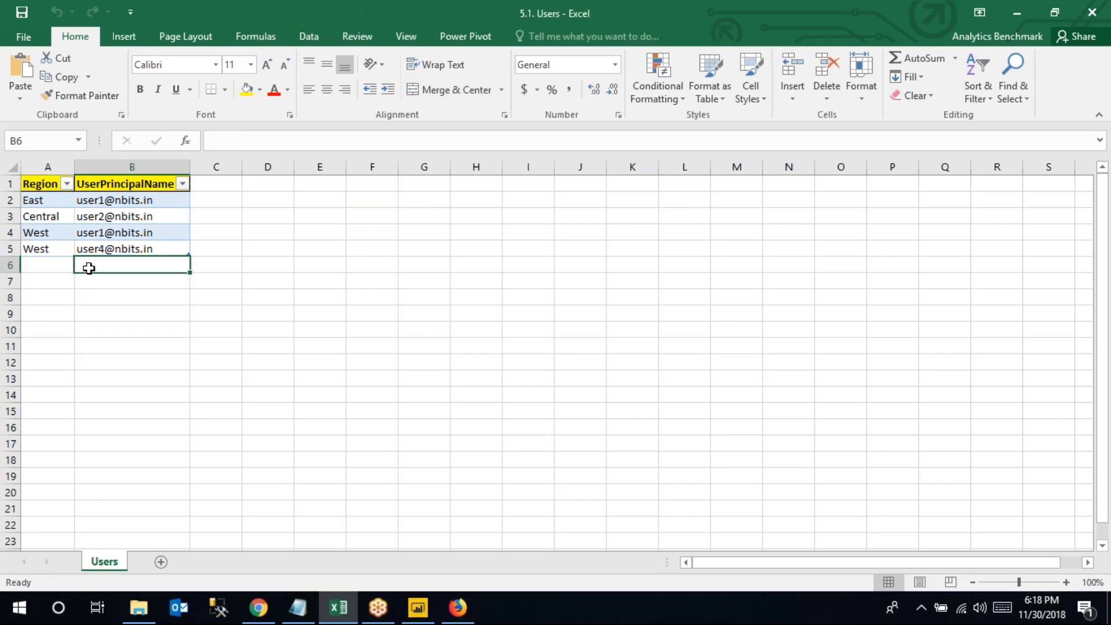
pyautogui.click(42, 268)
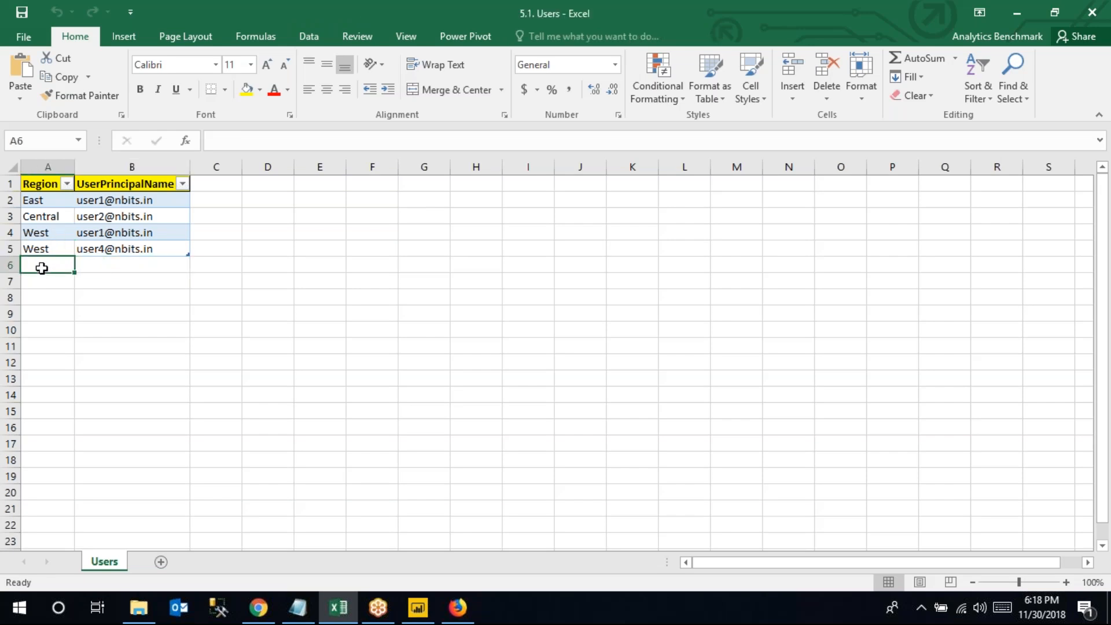
pyautogui.write('Central')
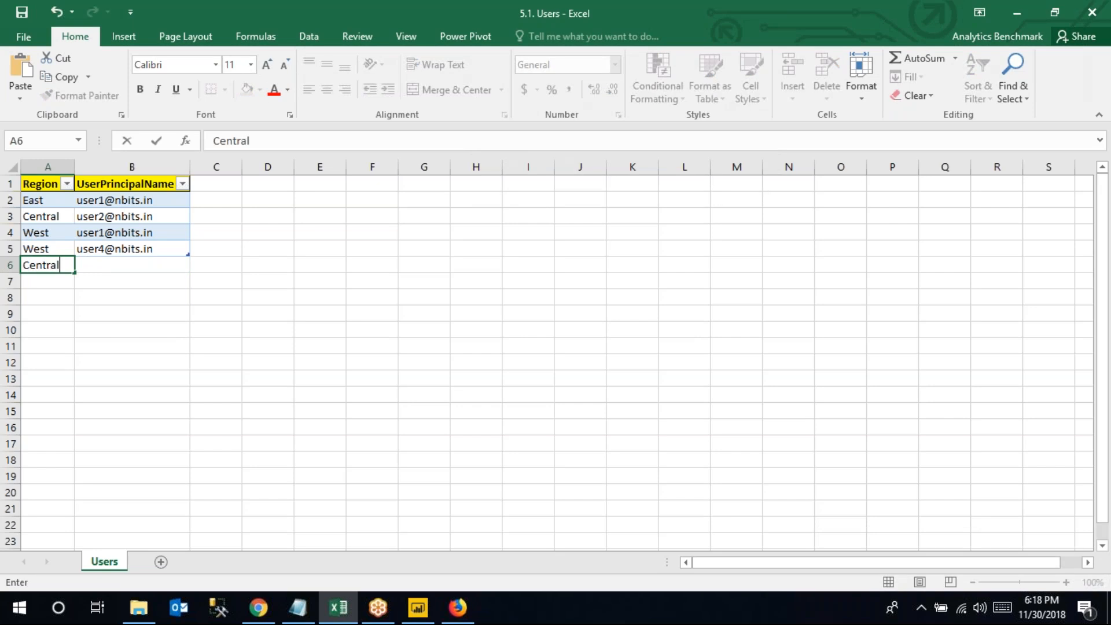
pyautogui.click(87, 266)
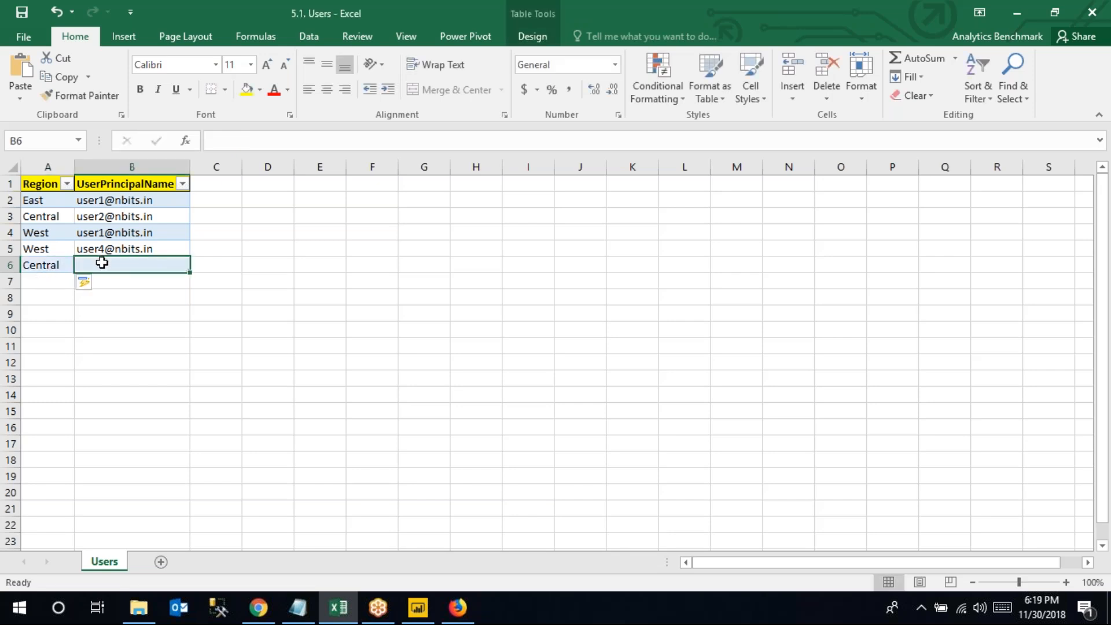
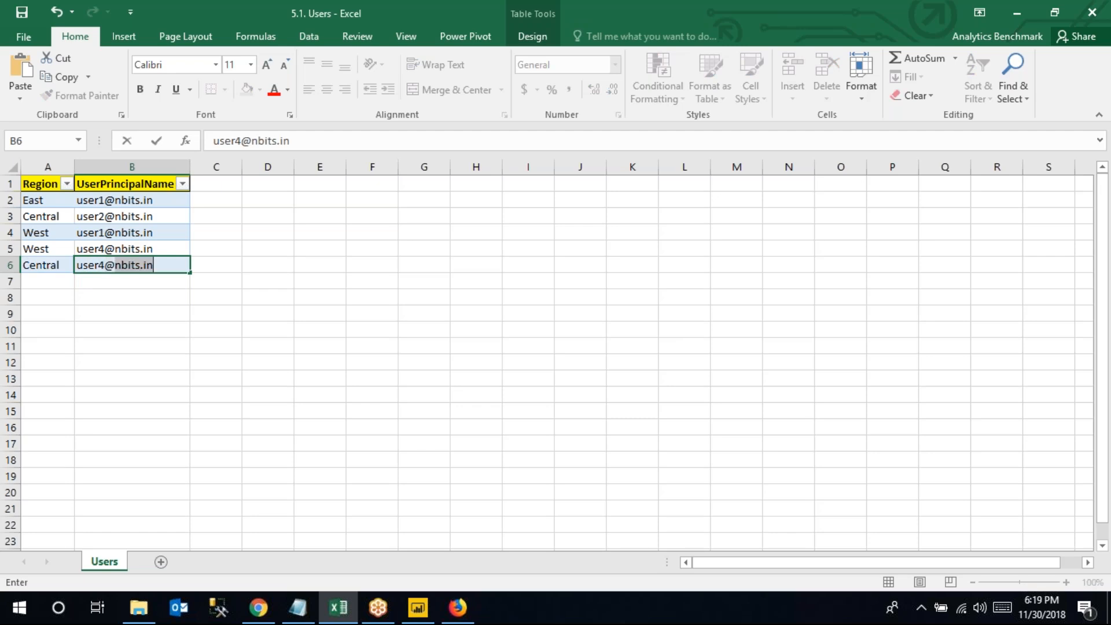
pyautogui.press('Return')
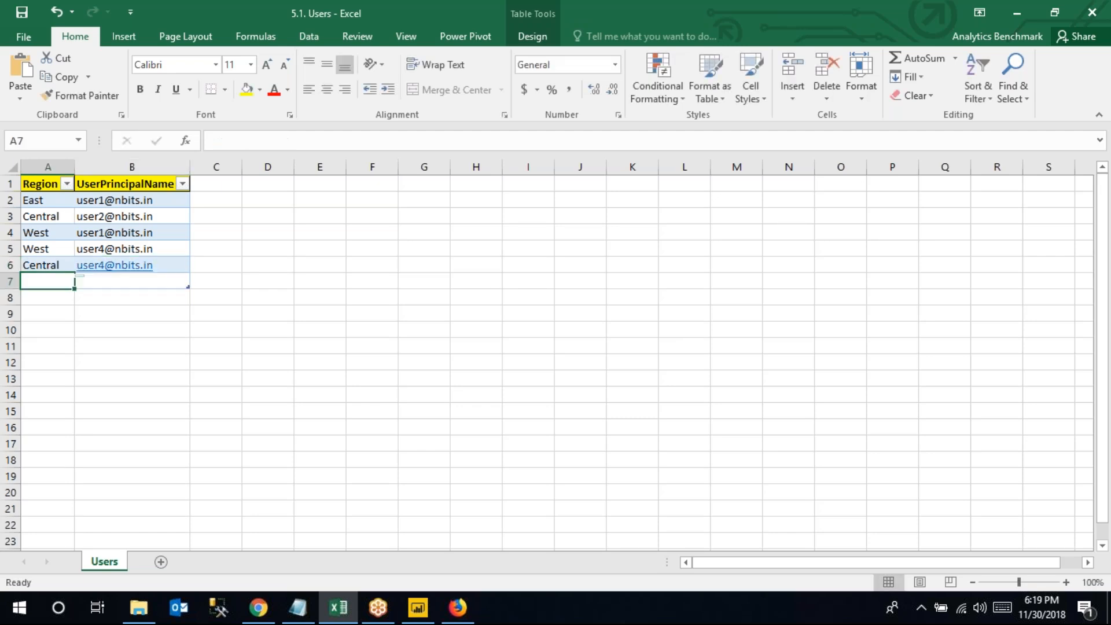
# Select the table data A2:B6, then return to the Power BI browser window
pyautogui.click(55, 263)
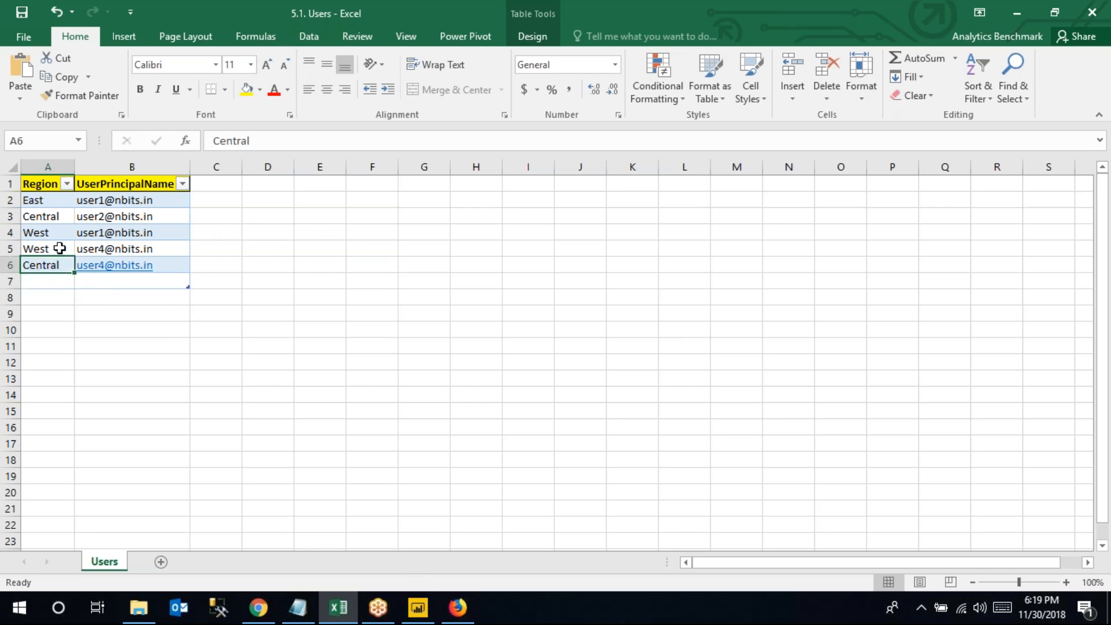
pyautogui.moveTo(39, 201); pyautogui.dragTo(176, 267)
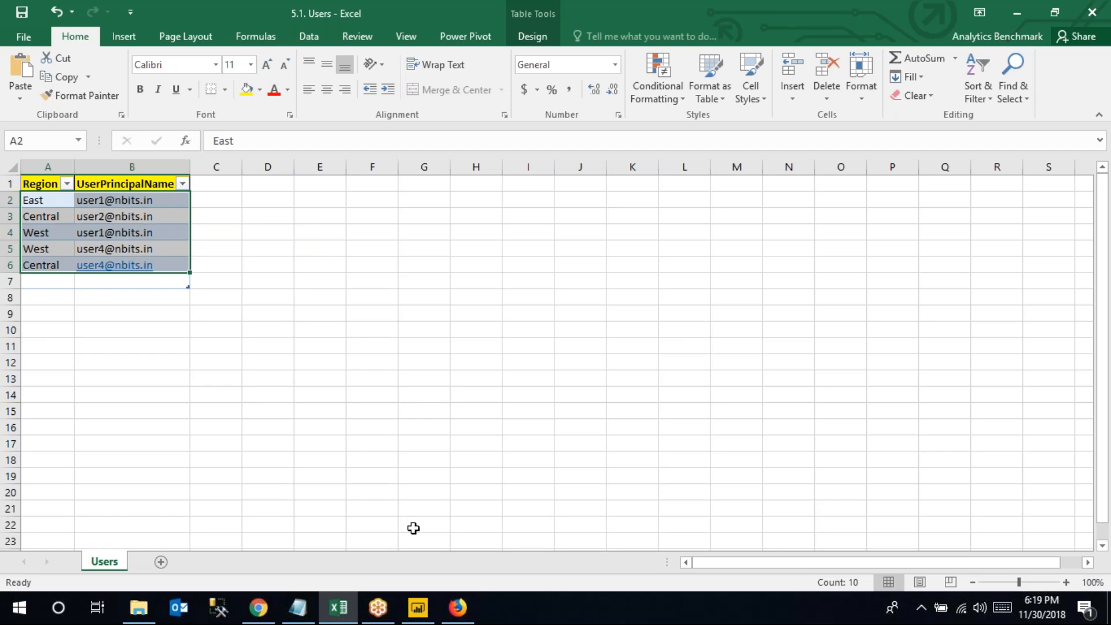
pyautogui.click(472, 612)
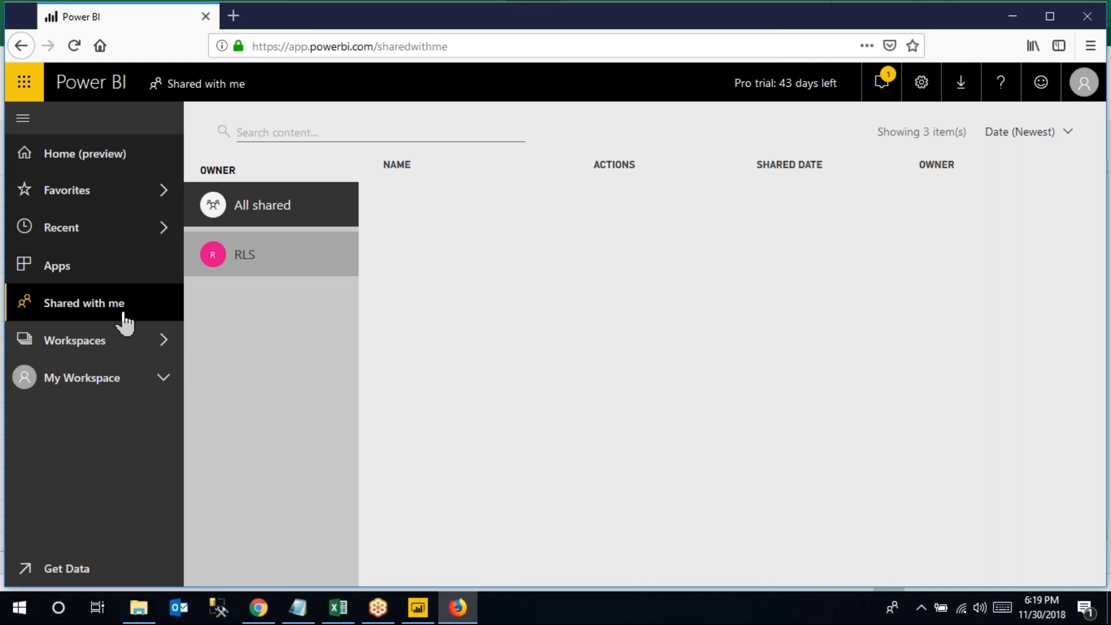
# Show the Datasets list of the RLS workspace, with the Row Level Security dataset
pyautogui.click(262, 613)
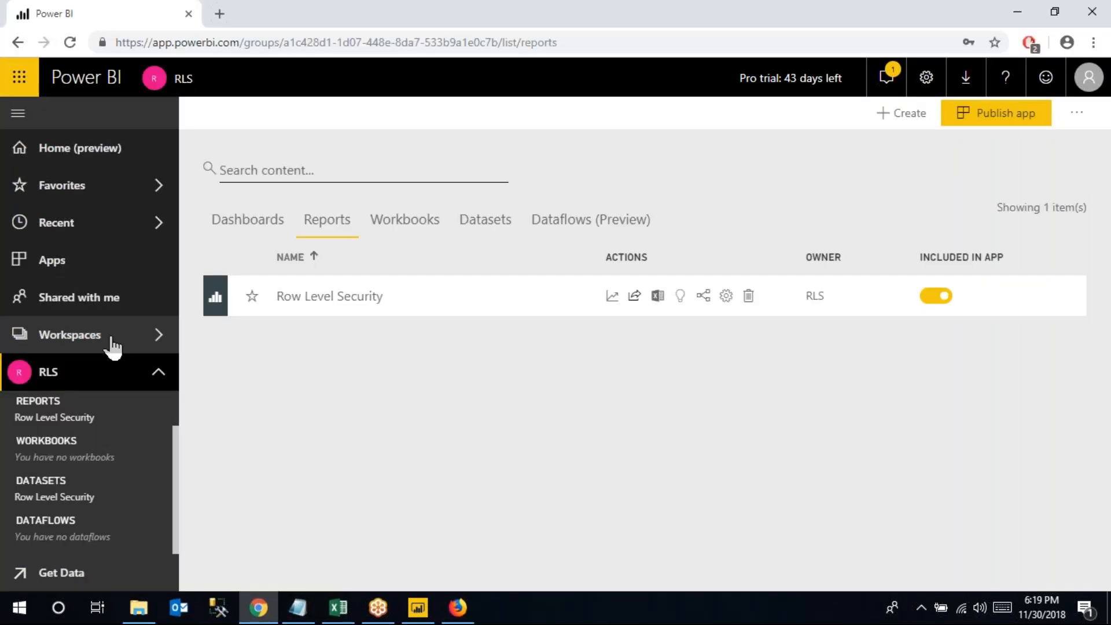
pyautogui.click(112, 343)
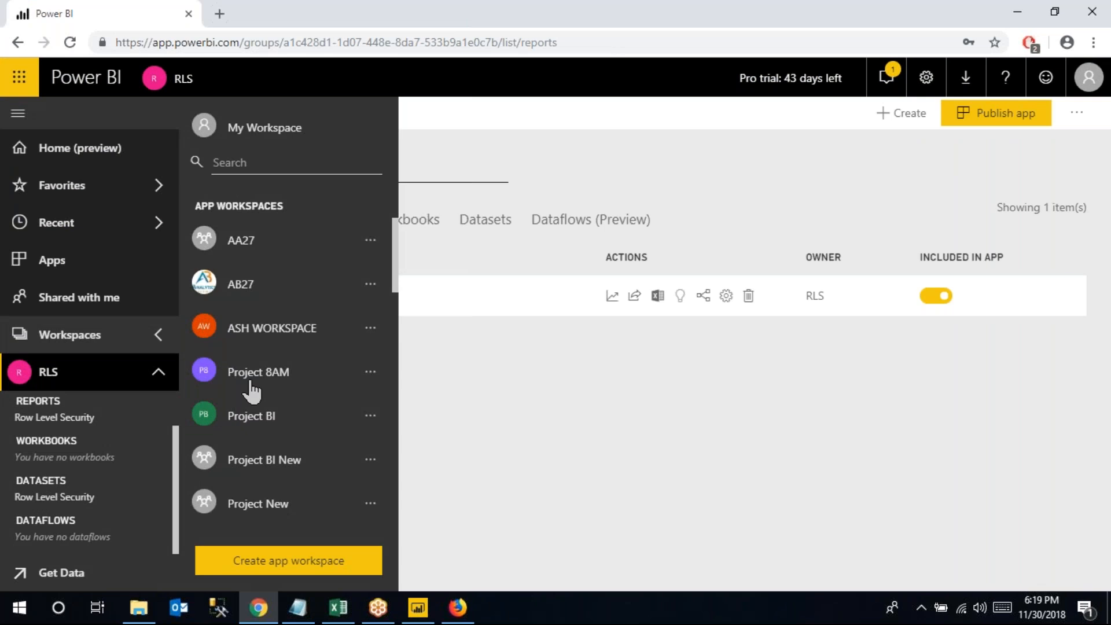
pyautogui.scroll(-3, 258, 431)
pyautogui.click(258, 443)
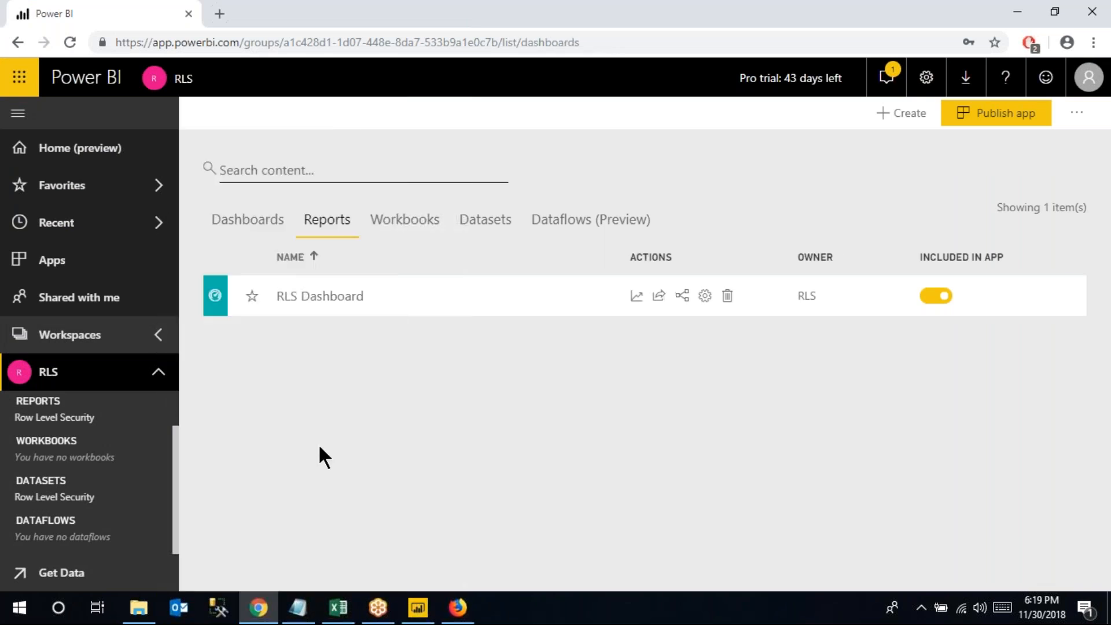
pyautogui.click(466, 223)
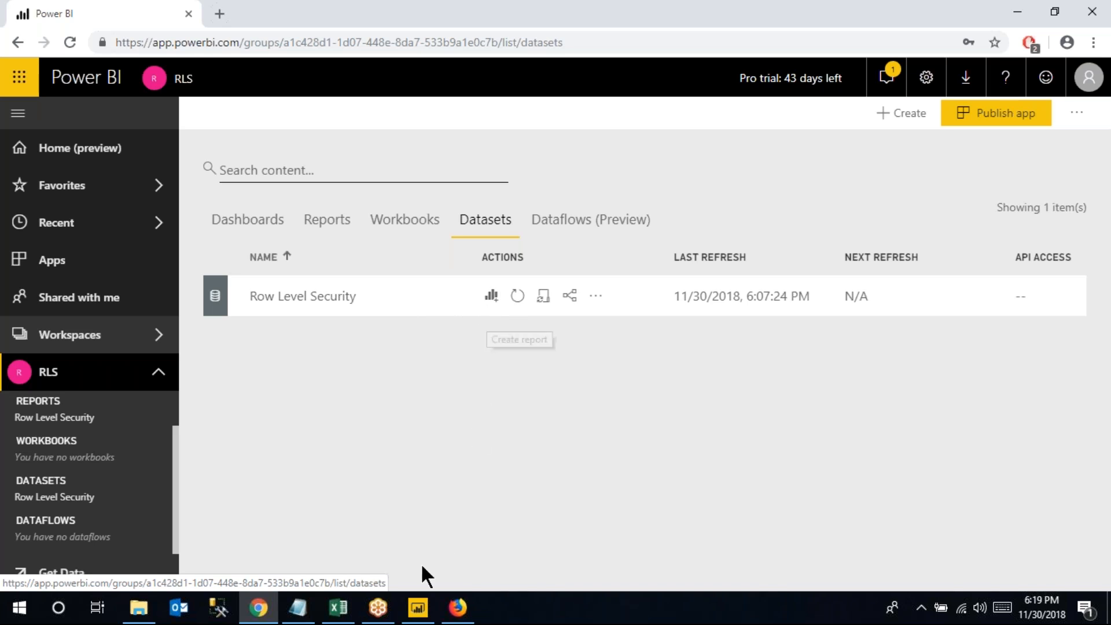
pyautogui.click(339, 611)
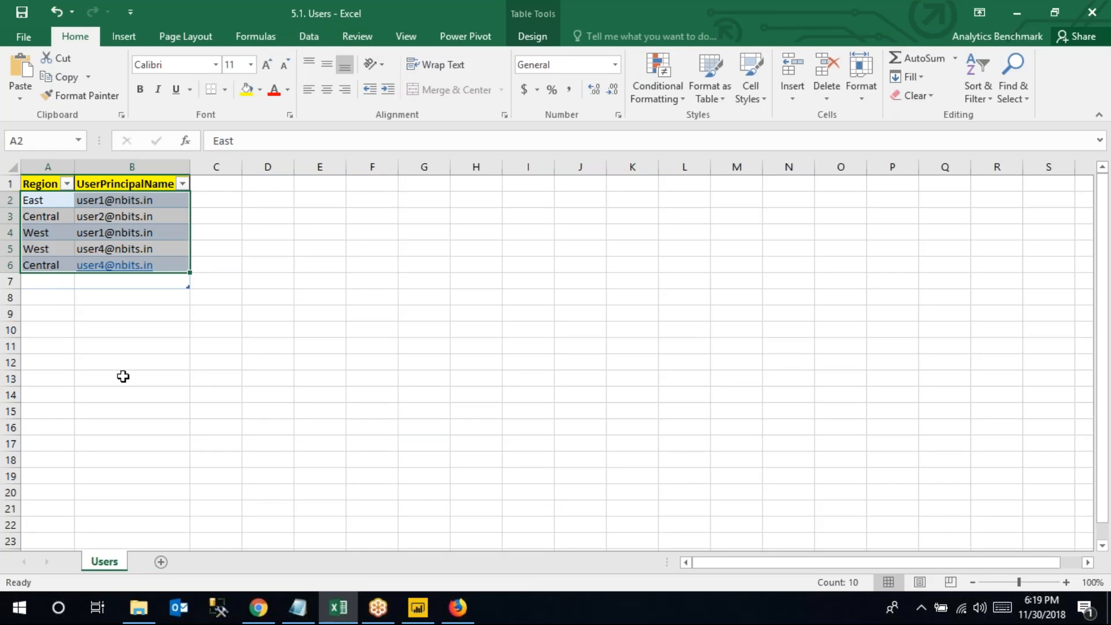
pyautogui.click(264, 616)
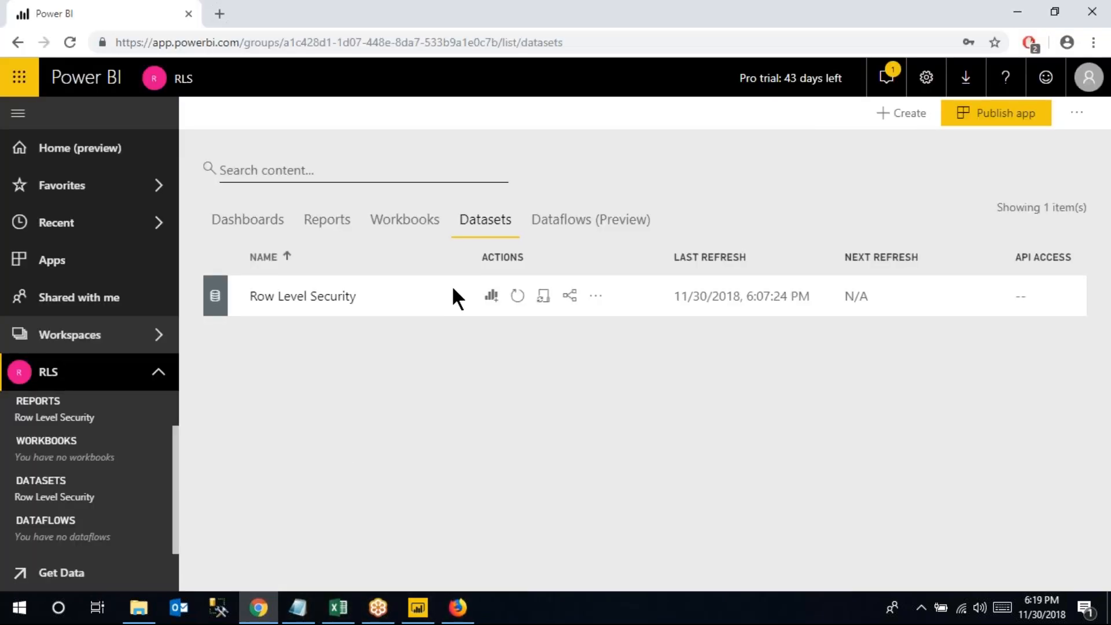
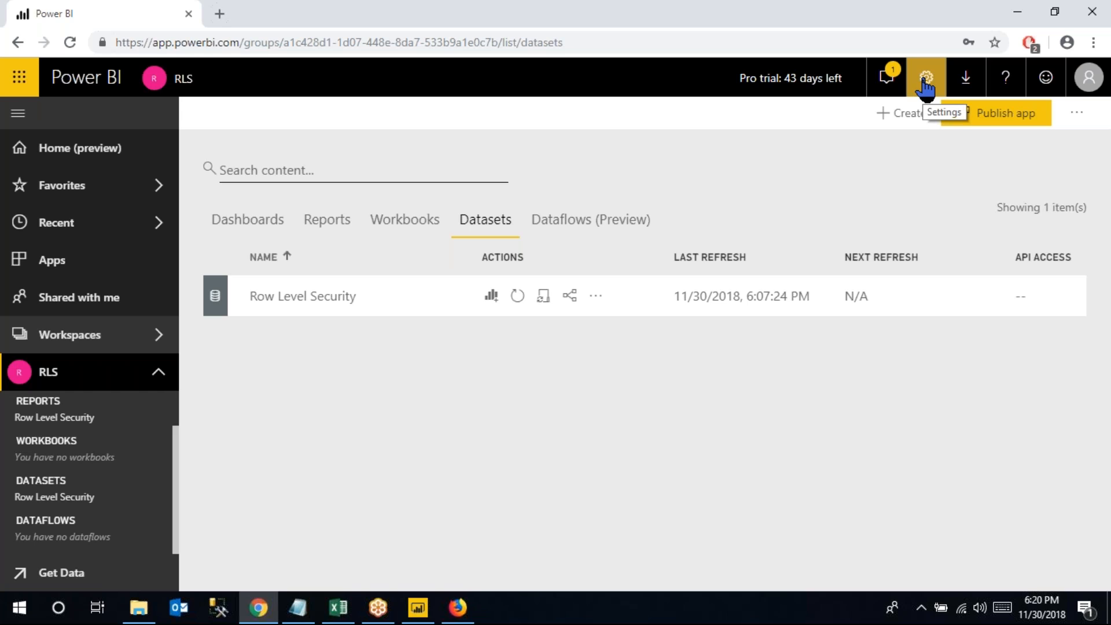
# From Manage gateways, add a new data source to the Gateway Testing cluster
pyautogui.click(925, 86)
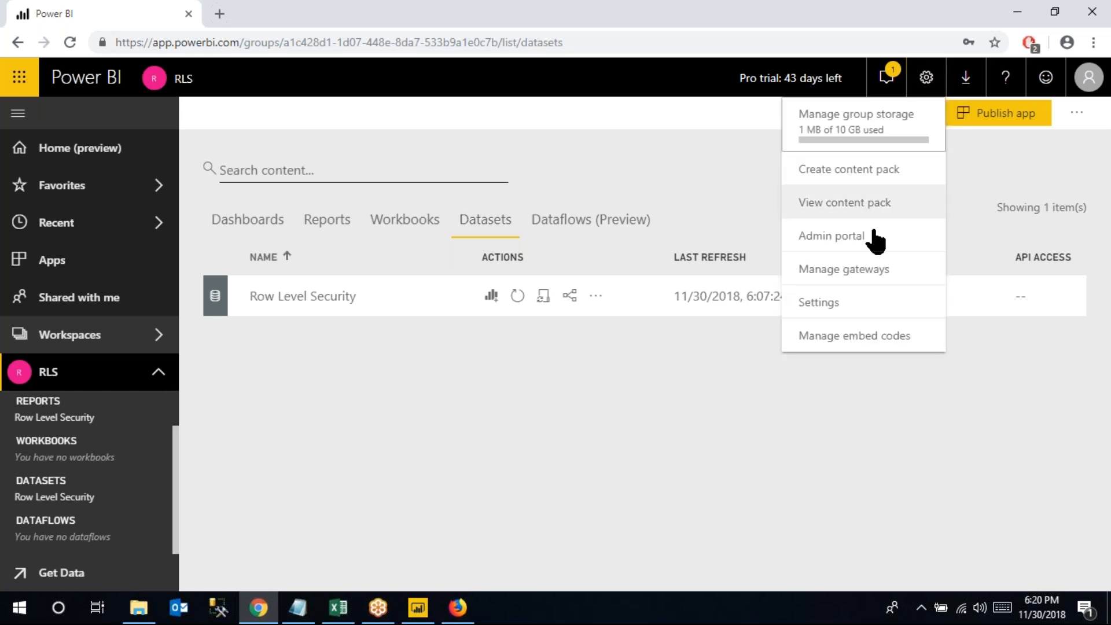
pyautogui.click(864, 271)
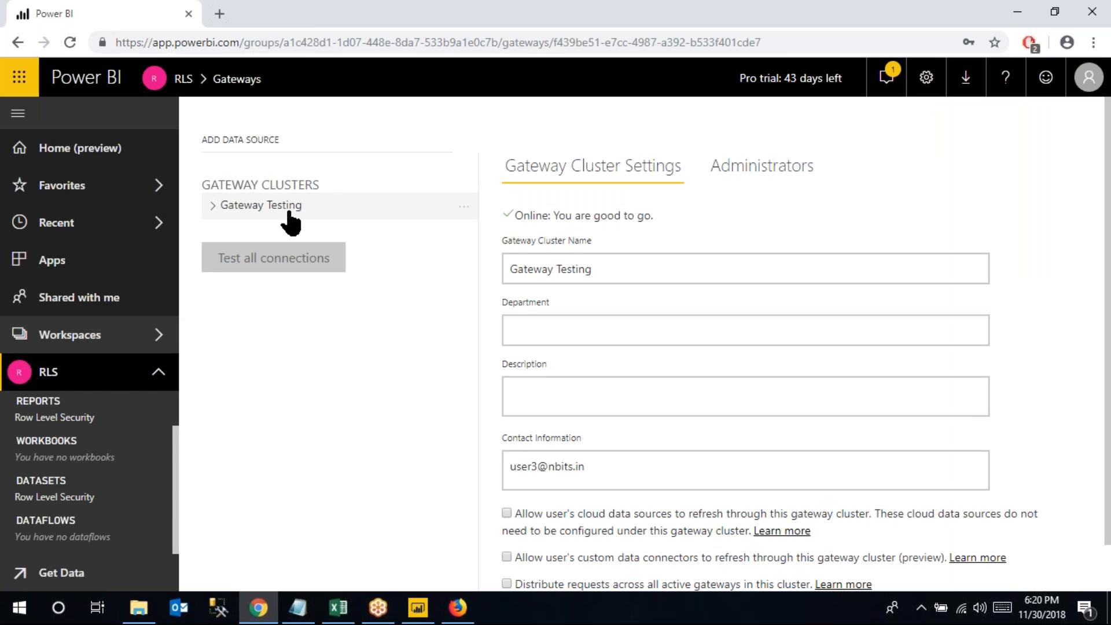
pyautogui.click(214, 206)
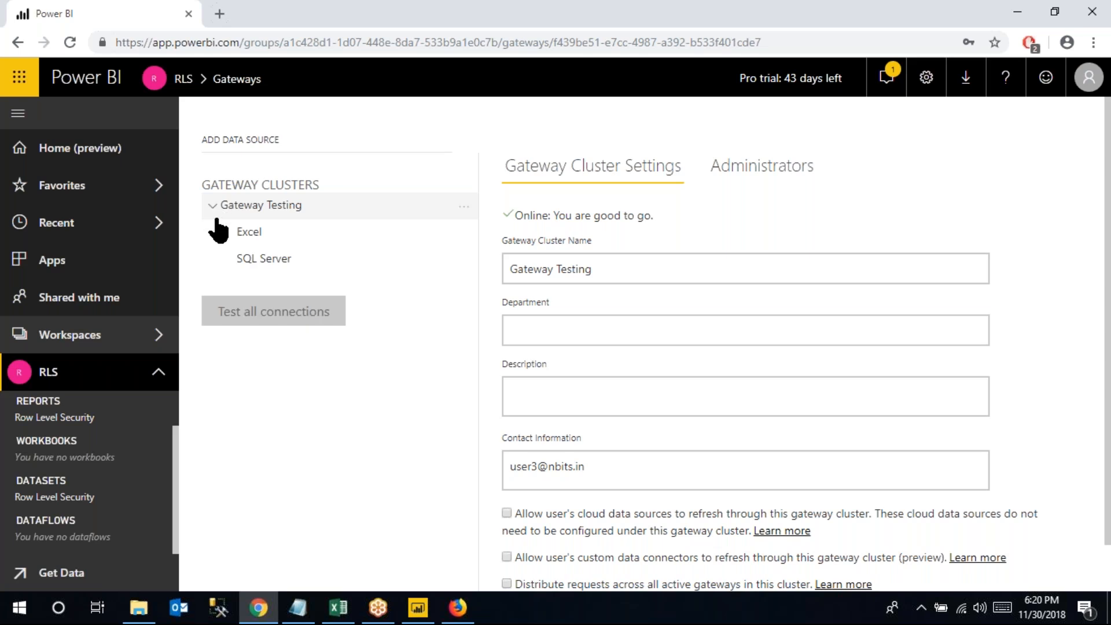
pyautogui.click(463, 210)
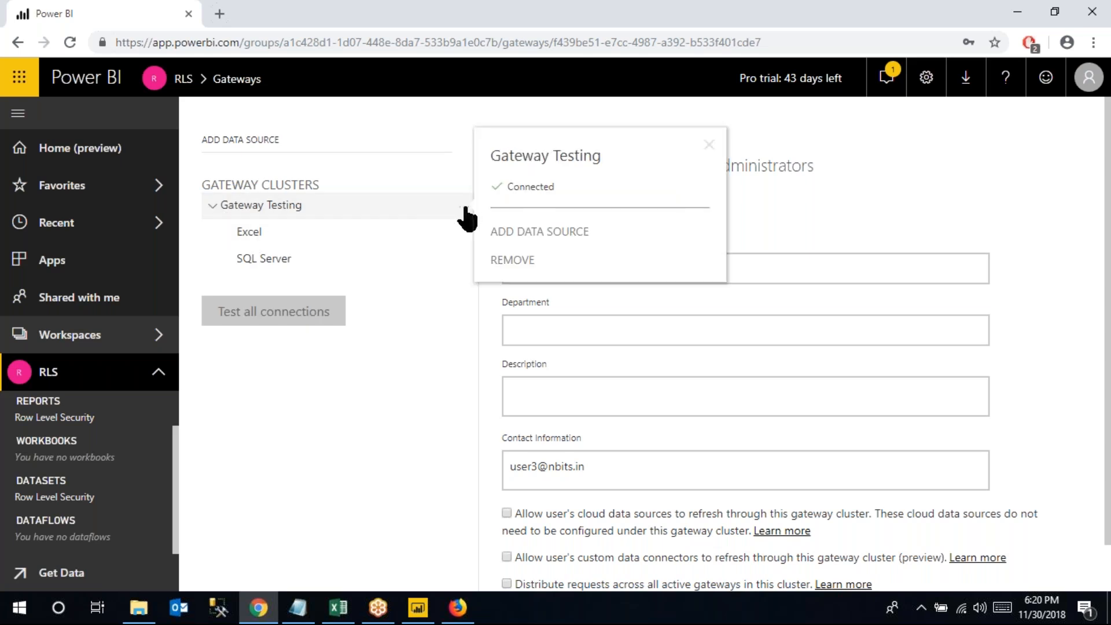
pyautogui.click(563, 235)
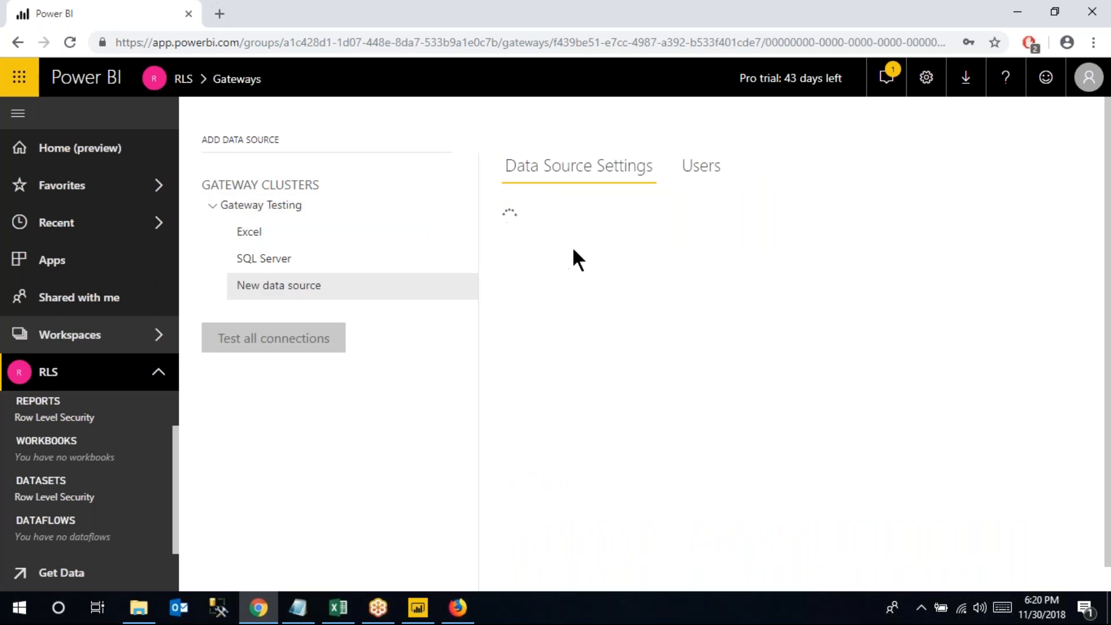
# Name the new gateway data source 'Excel Users' and set its type to File
pyautogui.tripleClick(606, 239)
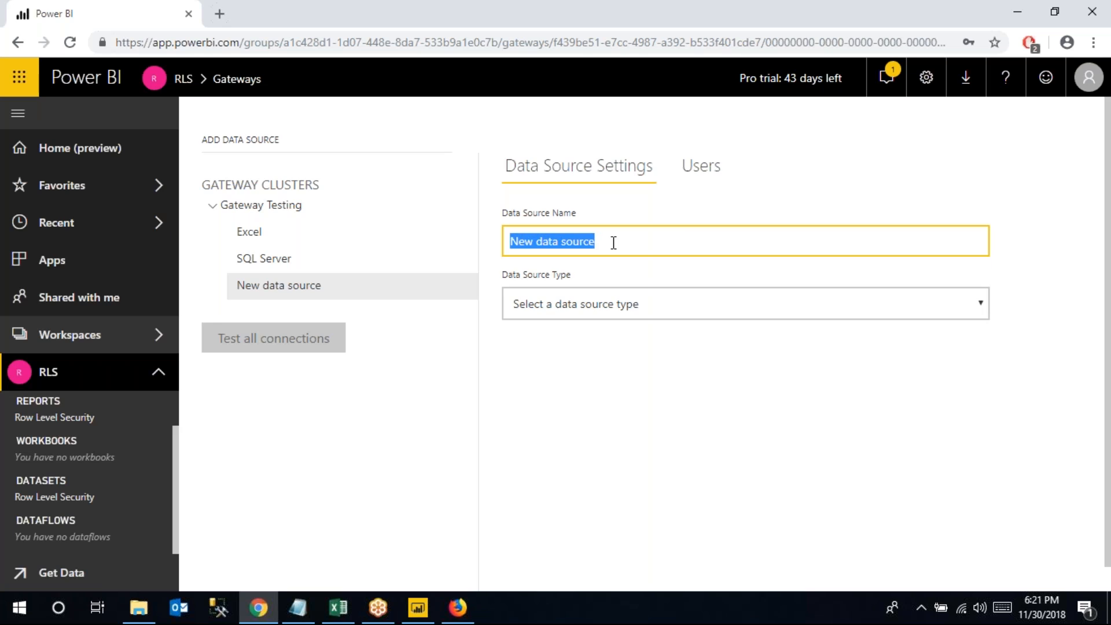
pyautogui.write('Excel Users')
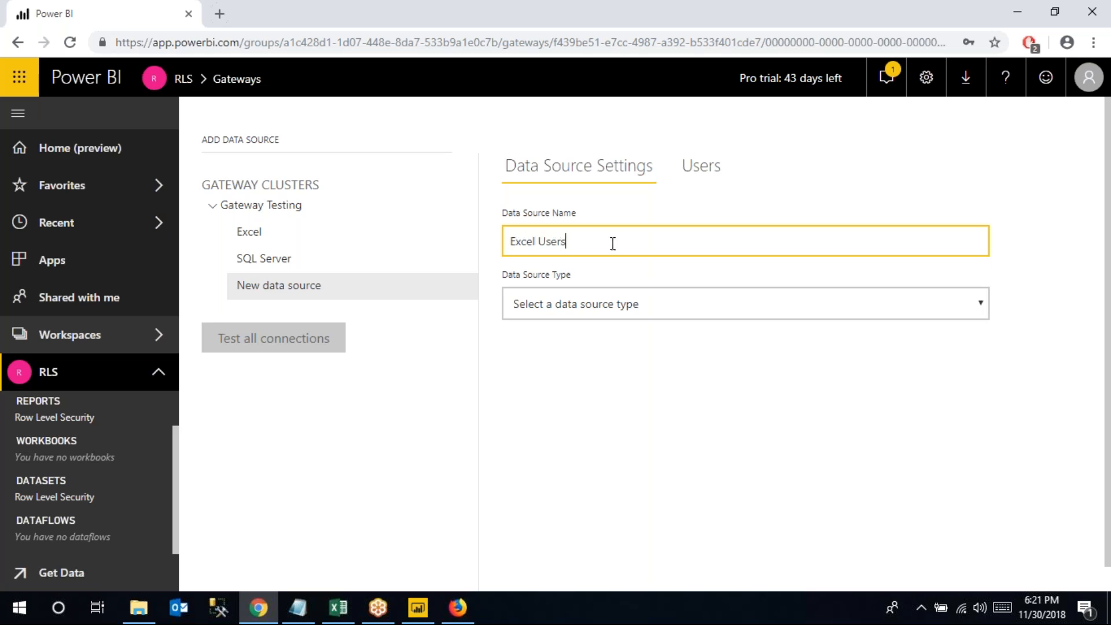
pyautogui.click(566, 302)
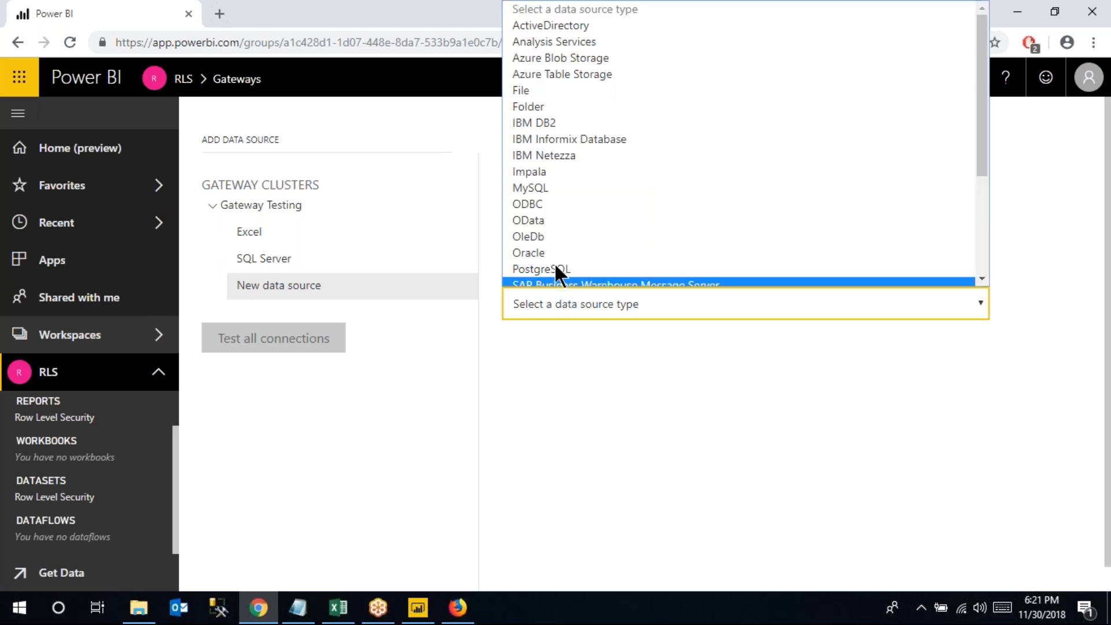
pyautogui.click(527, 90)
pyautogui.click(525, 364)
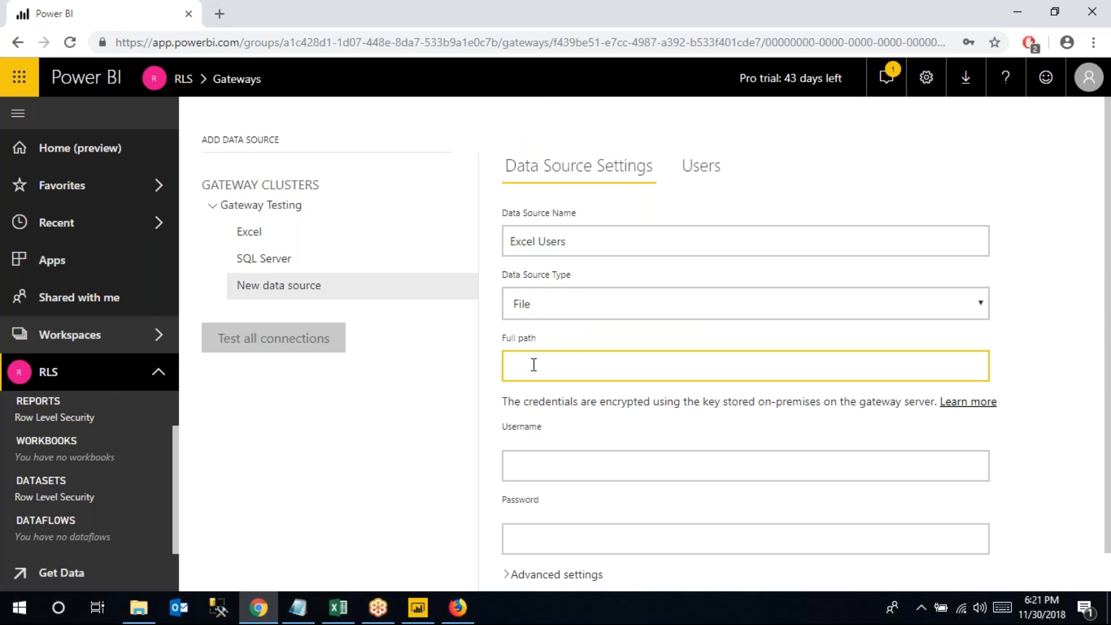
pyautogui.click(425, 609)
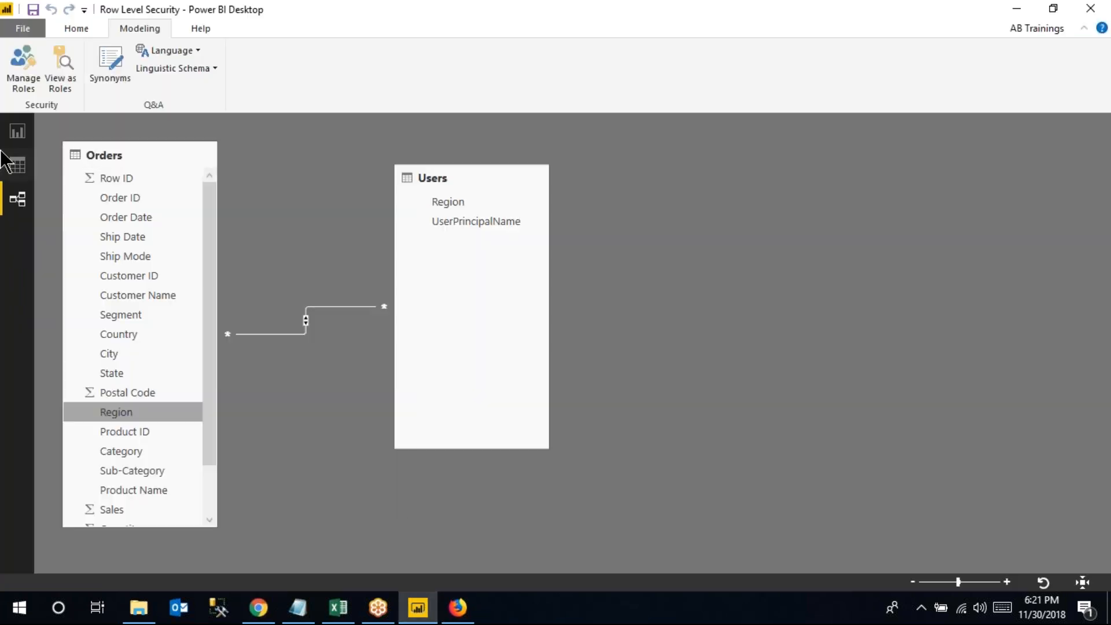
# Copy the 5.1. Users.xlsx file path from Power BI Desktop's data source settings
pyautogui.click(17, 133)
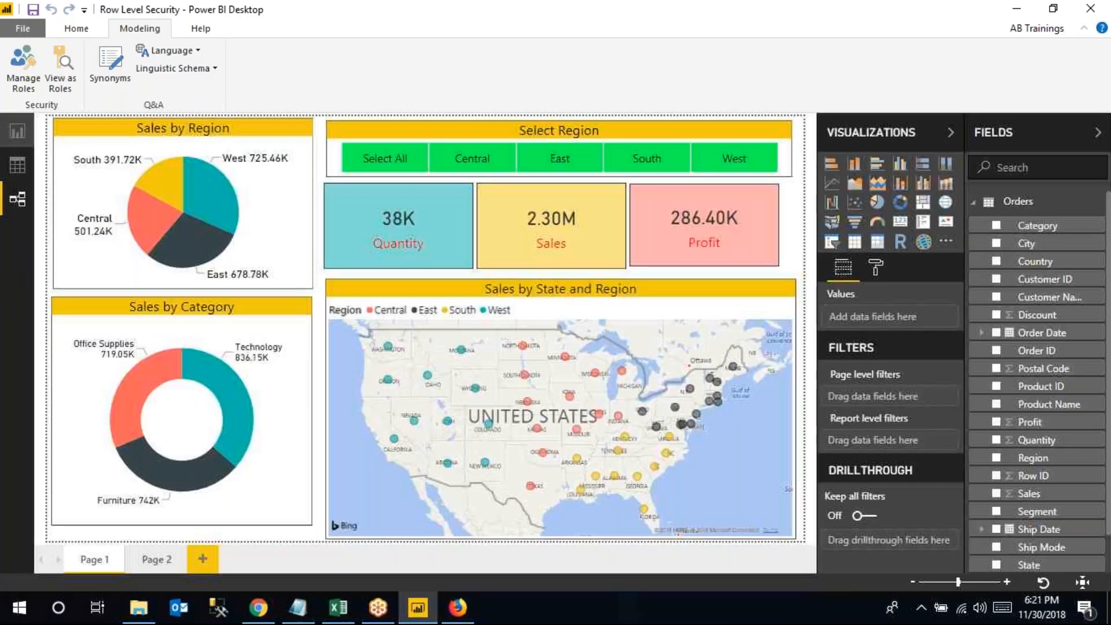
pyautogui.click(271, 82)
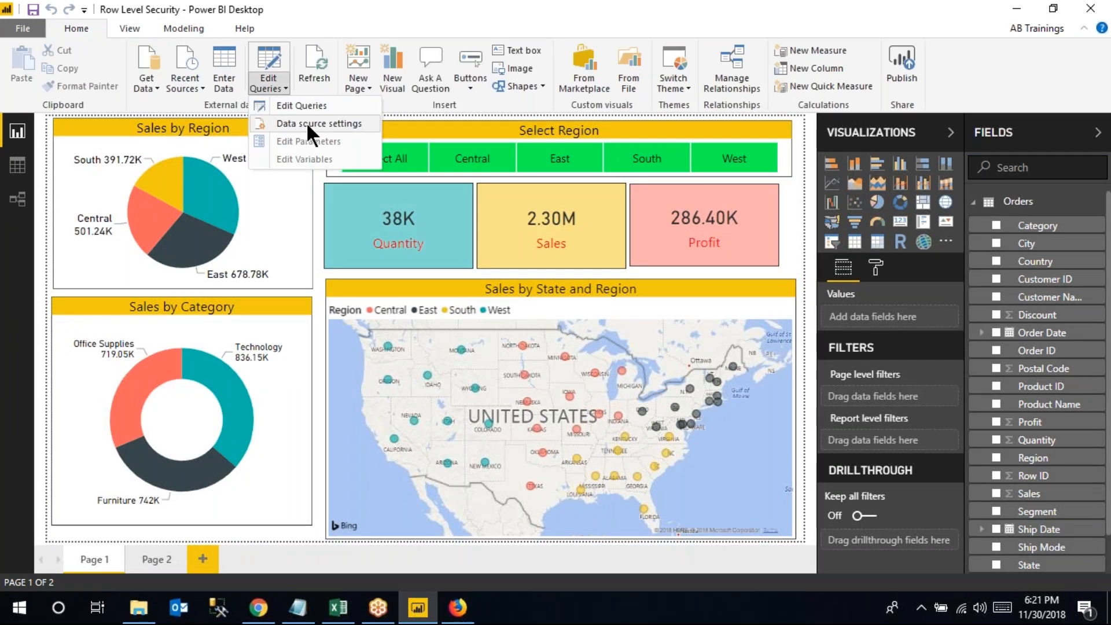
pyautogui.click(307, 123)
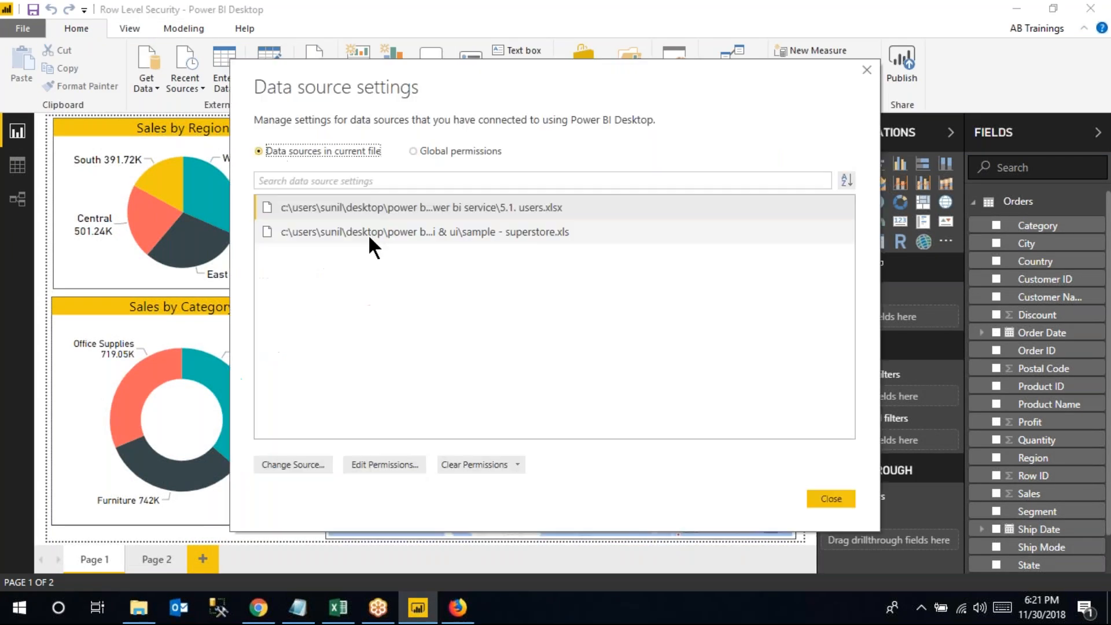
pyautogui.click(367, 233)
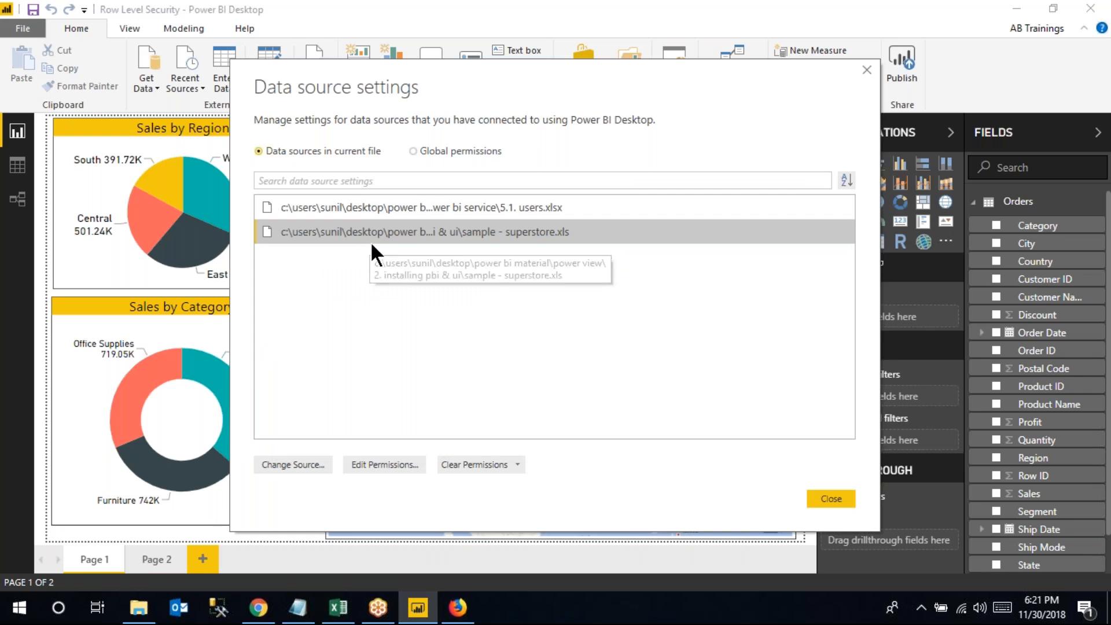
pyautogui.click(435, 206)
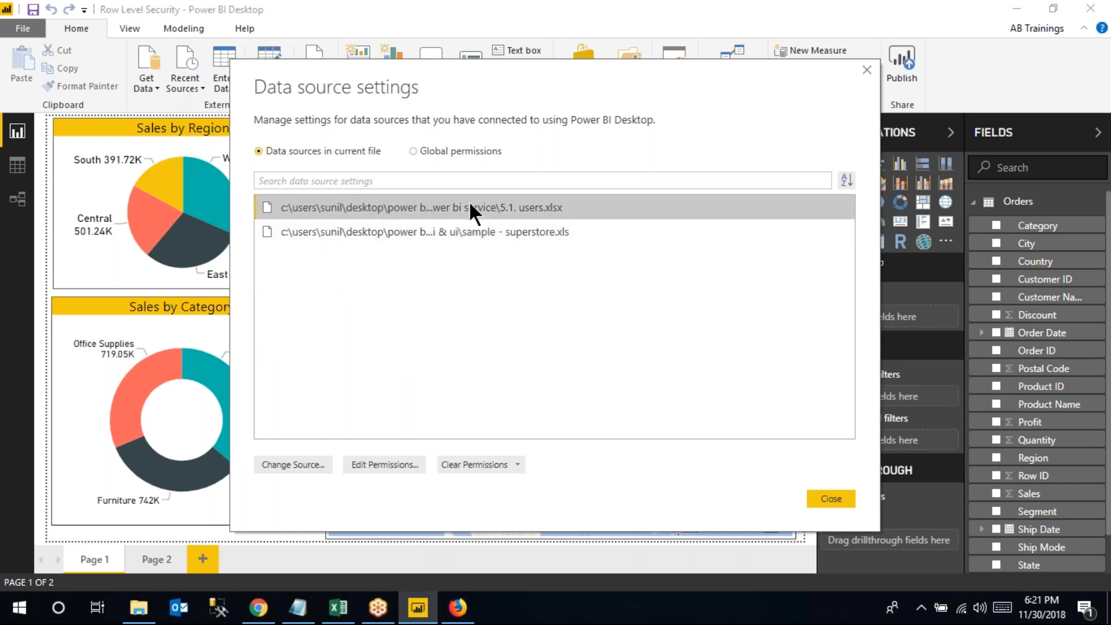
pyautogui.click(295, 465)
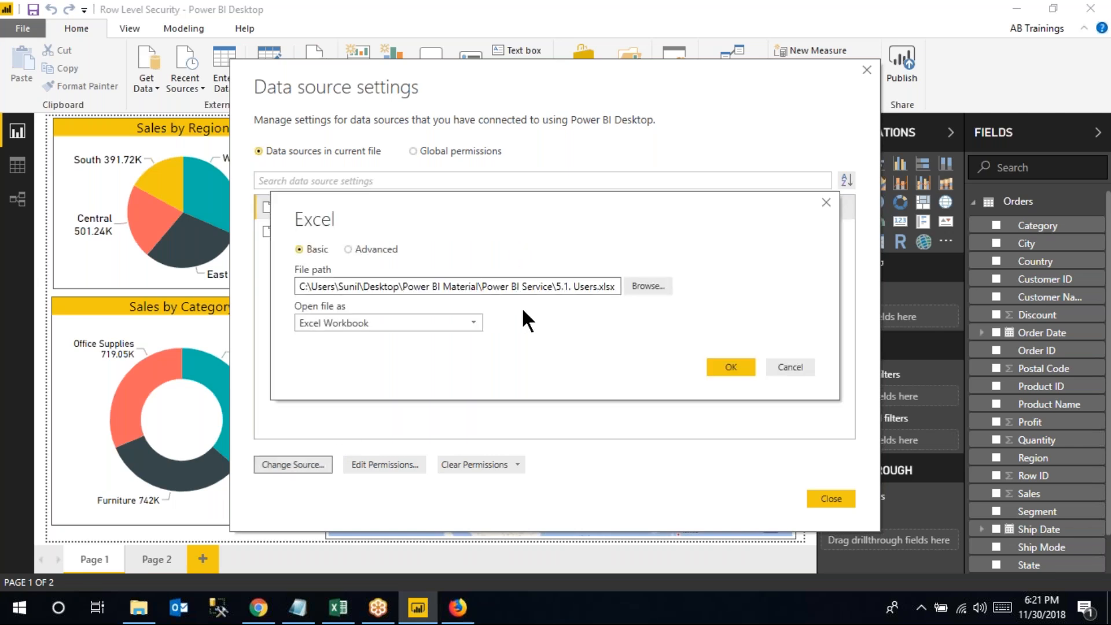
pyautogui.click(460, 609)
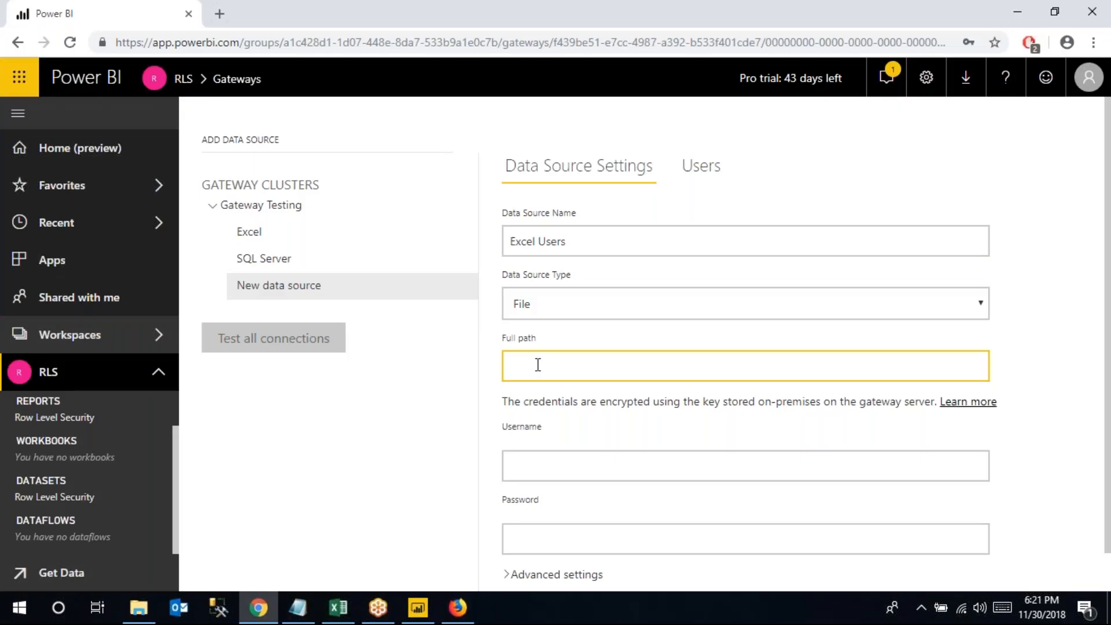
# Fill in the Excel Users full path, Windows username and password, and add the source
pyautogui.write('C:\\Users\\Sunil\\Desktop\\Power BI Material\\Power BI Service\\5.1. Users.xlsx')
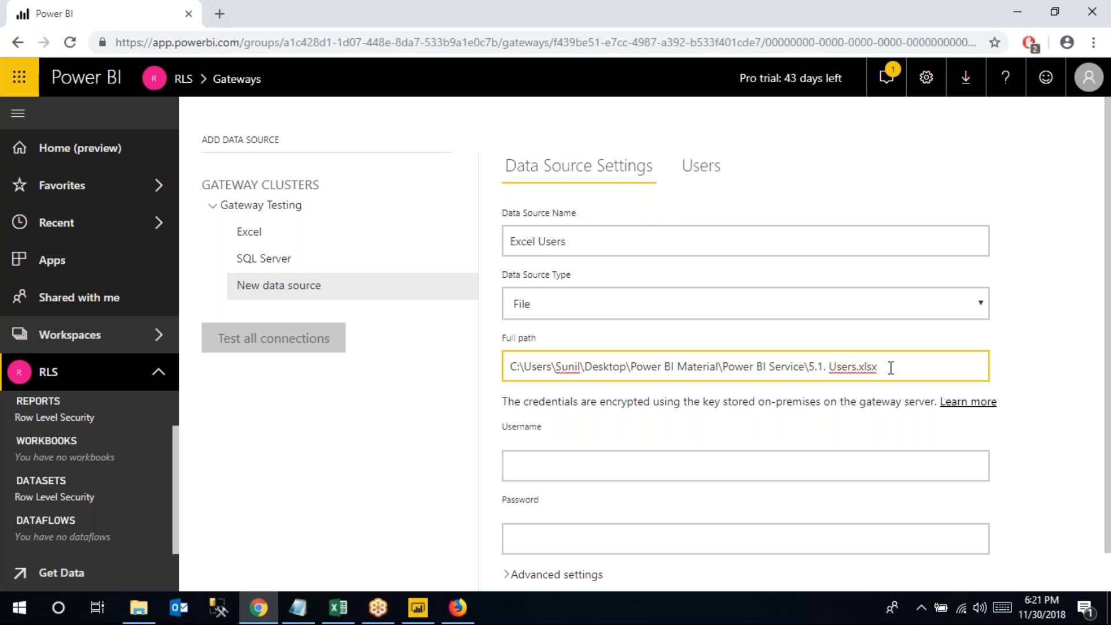
pyautogui.click(545, 471)
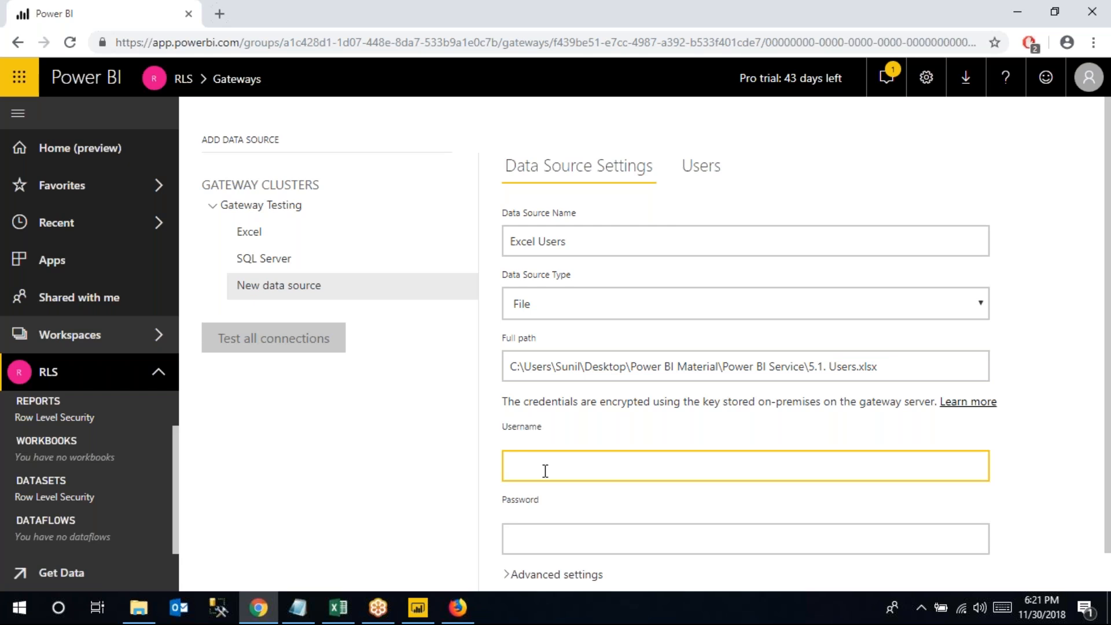
pyautogui.write('Sunil')
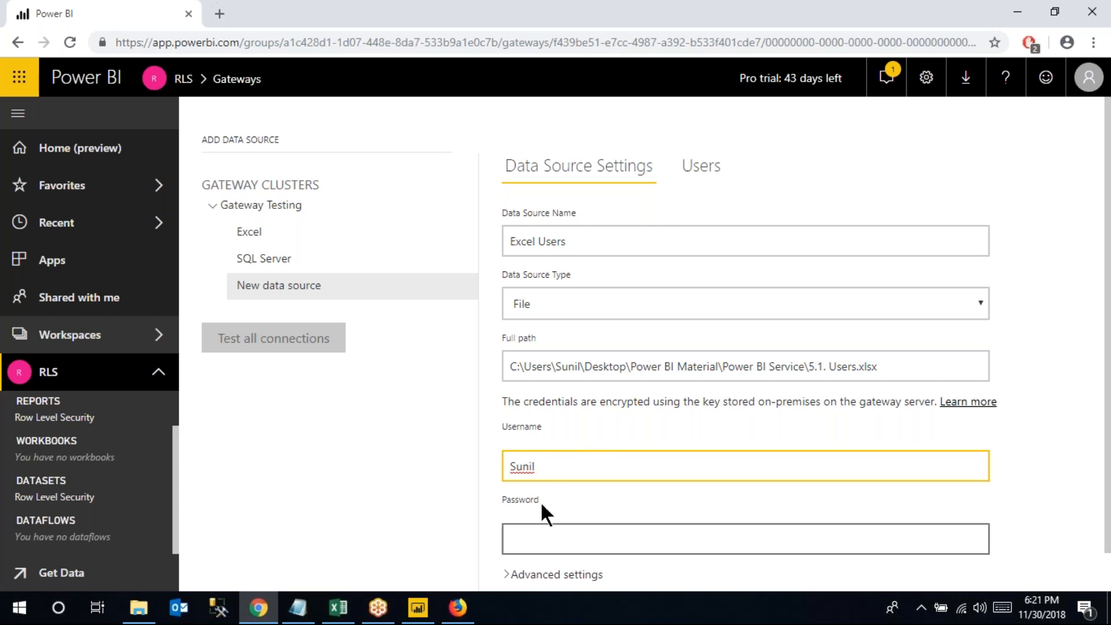
pyautogui.click(530, 533)
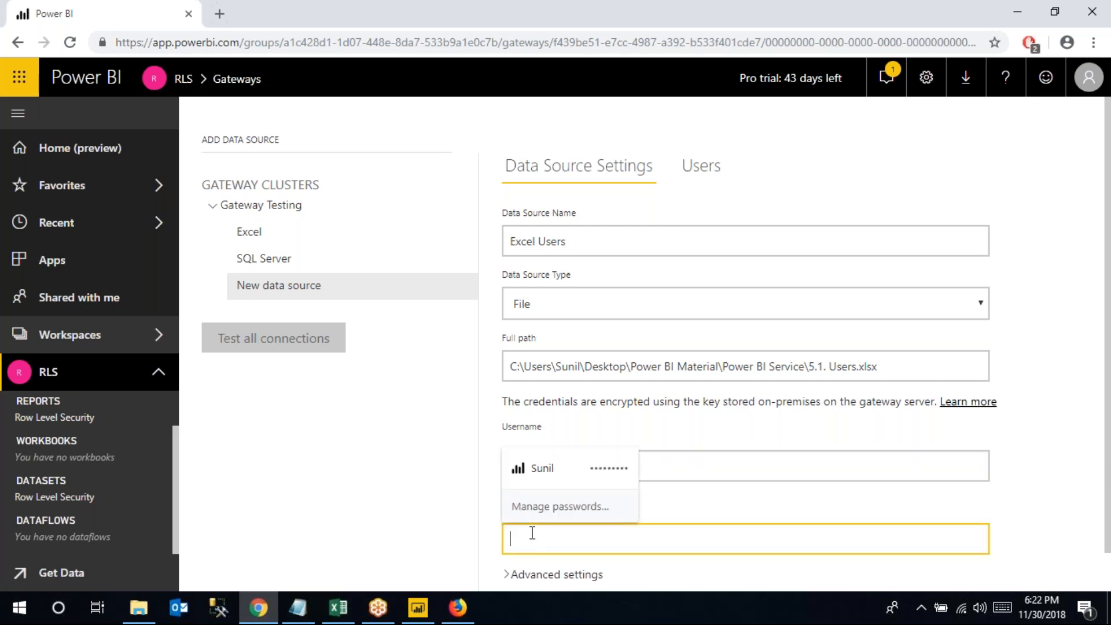
pyautogui.write('•••••••••')
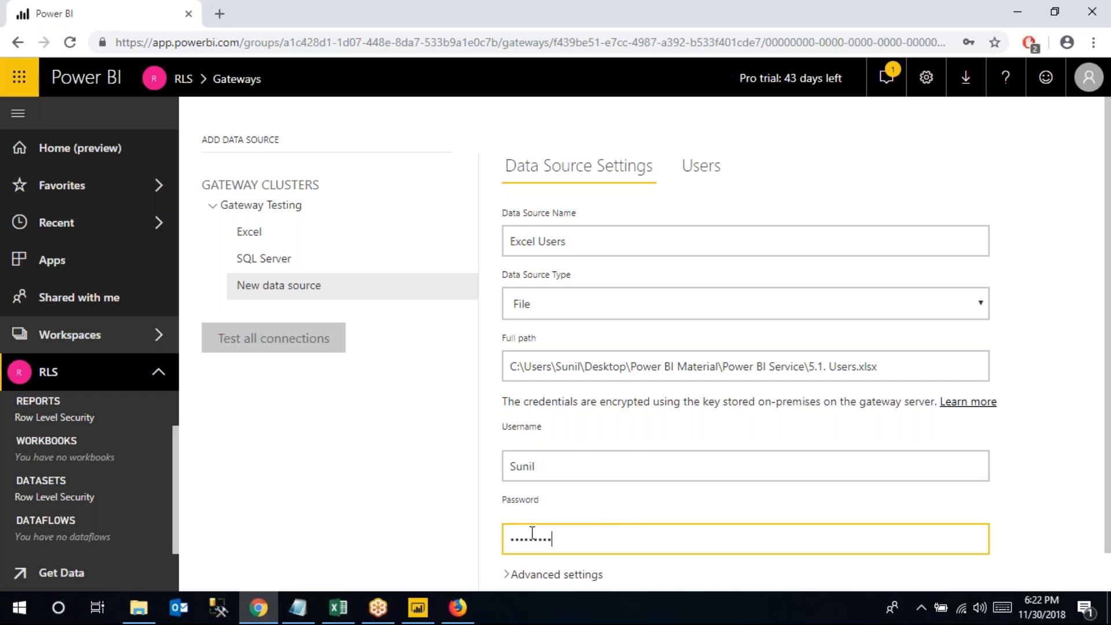
pyautogui.scroll(-1, 579, 492)
pyautogui.click(531, 579)
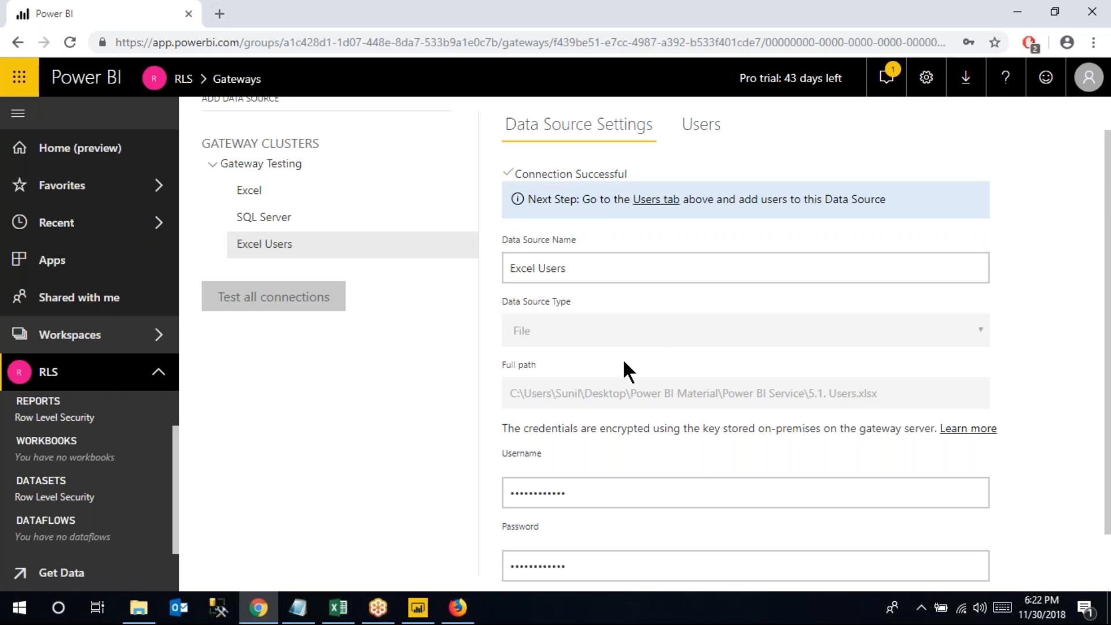
pyautogui.scroll(-1, 624, 361)
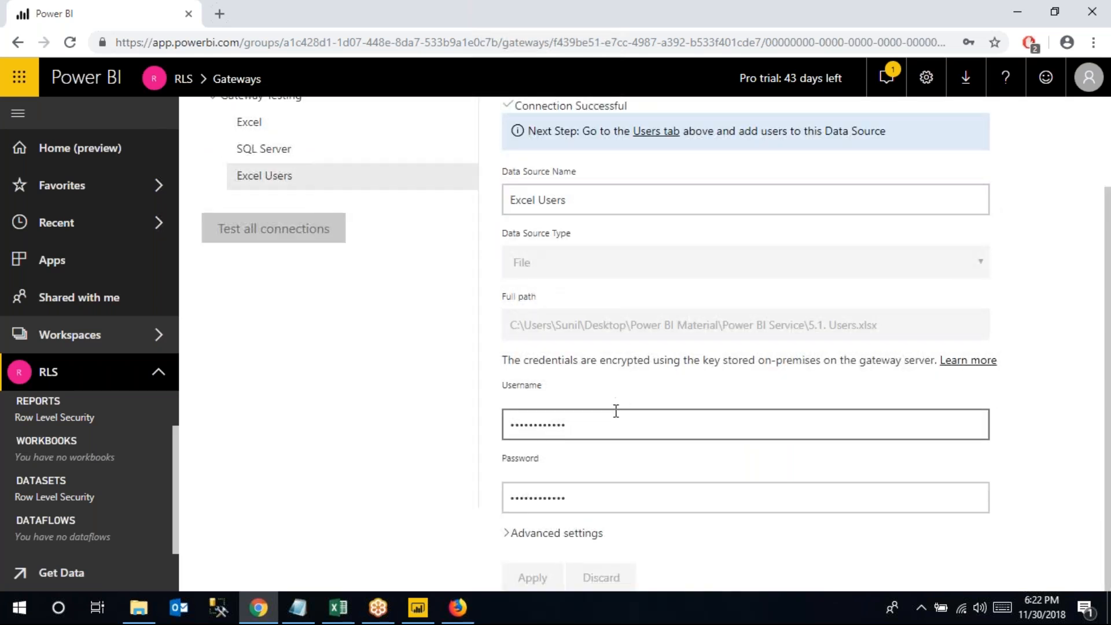
pyautogui.scroll(2, 616, 410)
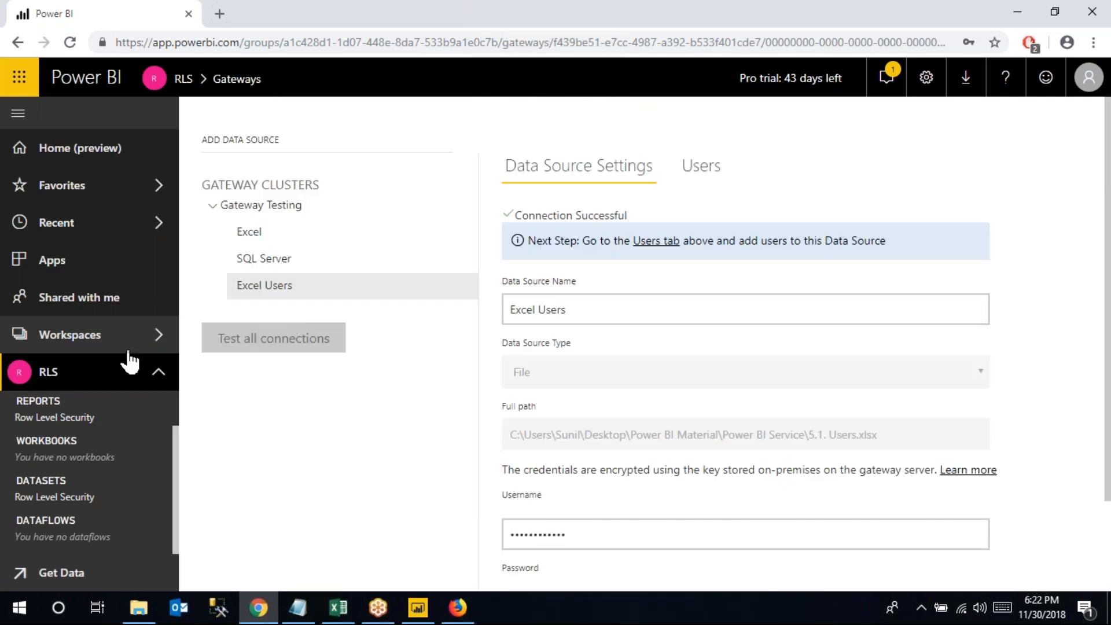
pyautogui.click(130, 346)
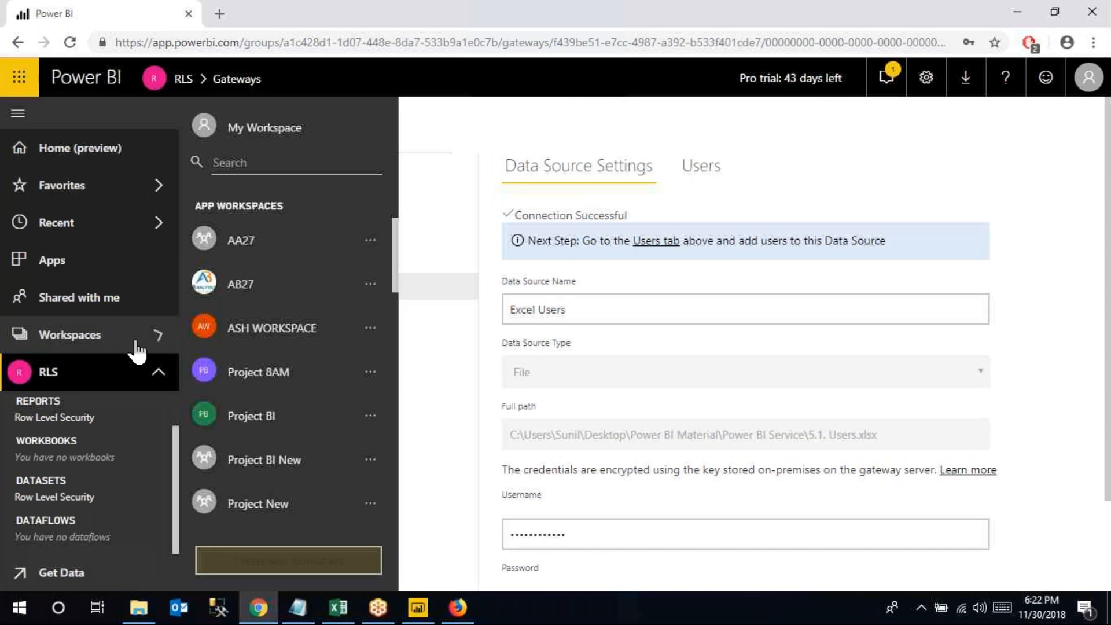
# Close the data source dialogs and spread the Users and Orders tables apart in Model view
pyautogui.click(418, 608)
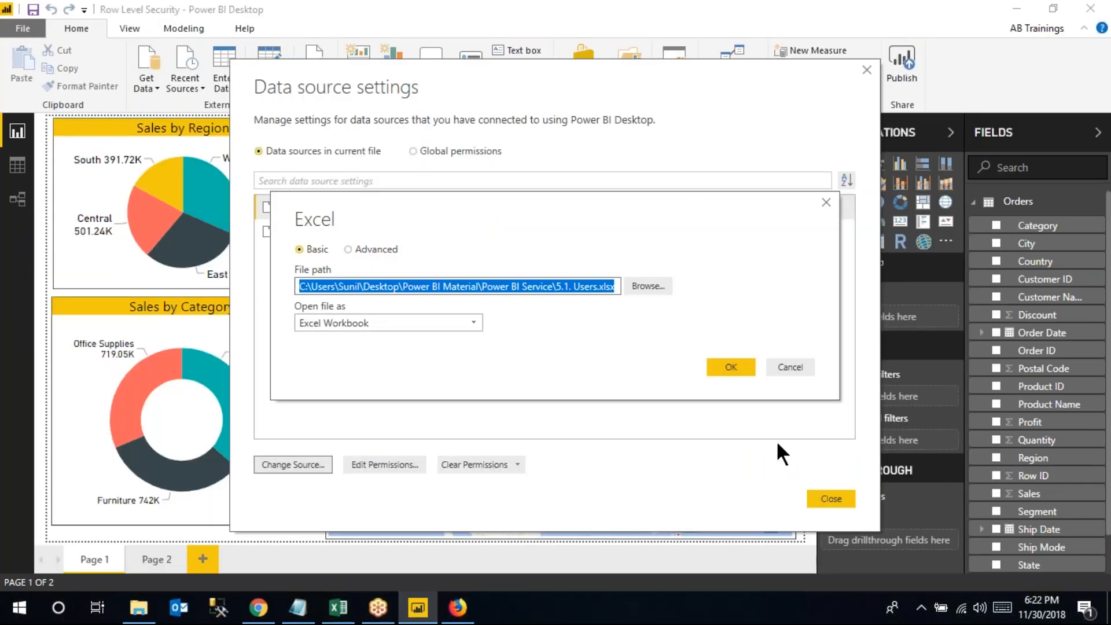
pyautogui.click(793, 367)
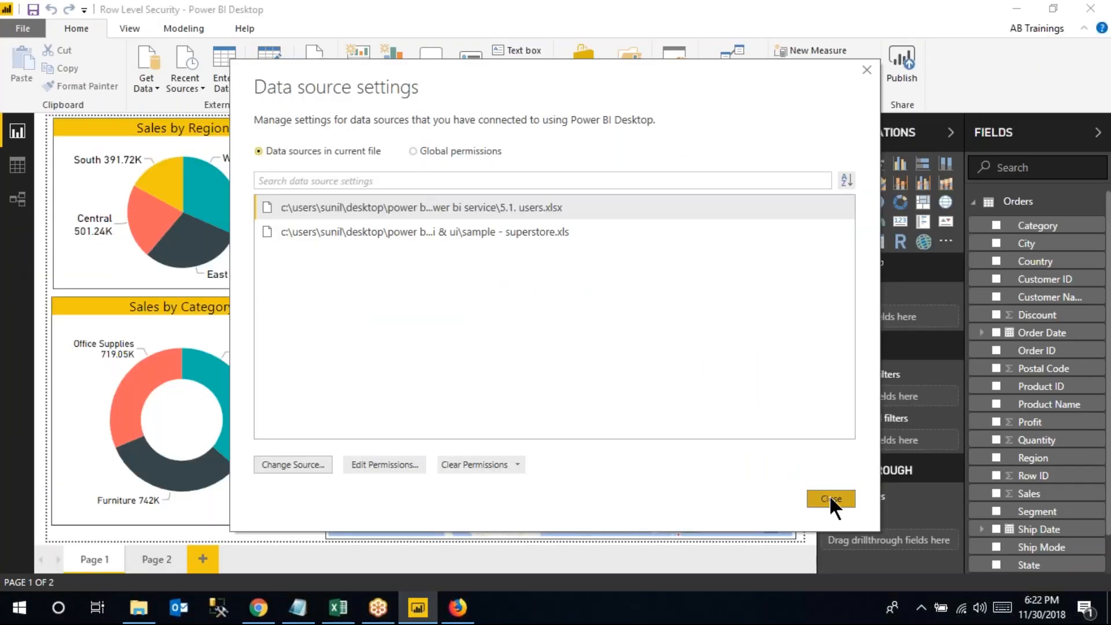
pyautogui.click(830, 499)
pyautogui.click(18, 208)
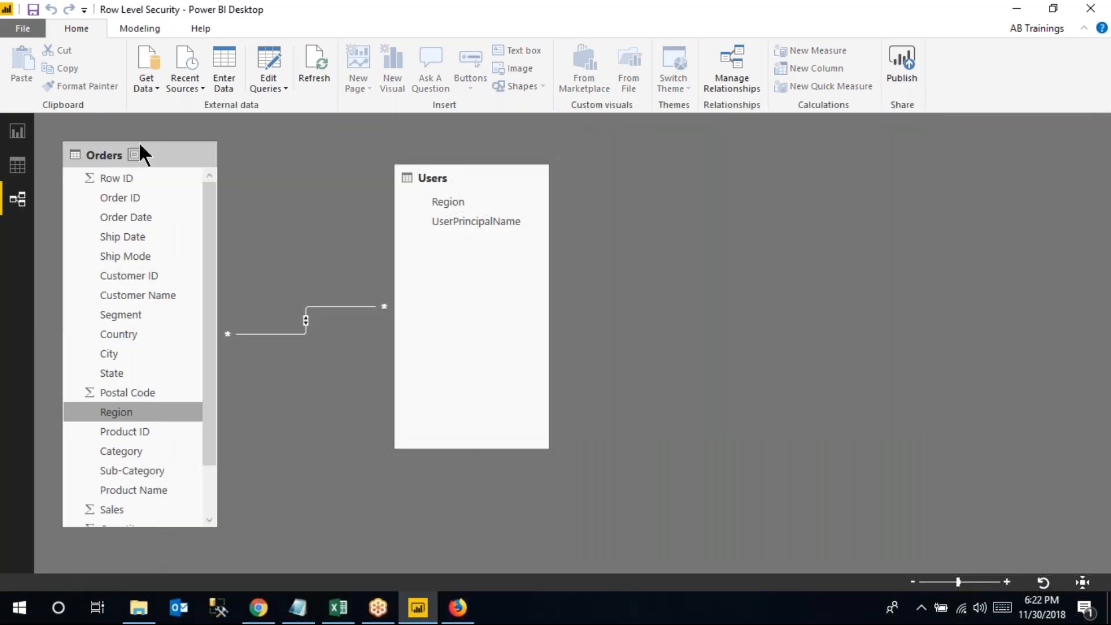
pyautogui.moveTo(399, 179); pyautogui.dragTo(541, 182)
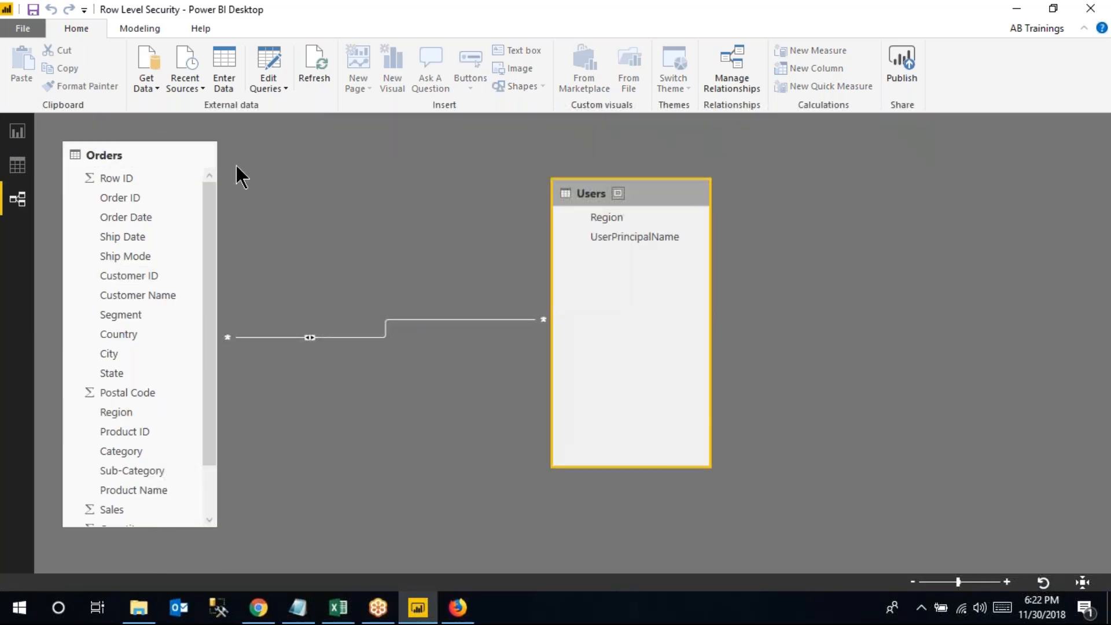
pyautogui.moveTo(184, 157); pyautogui.dragTo(236, 173)
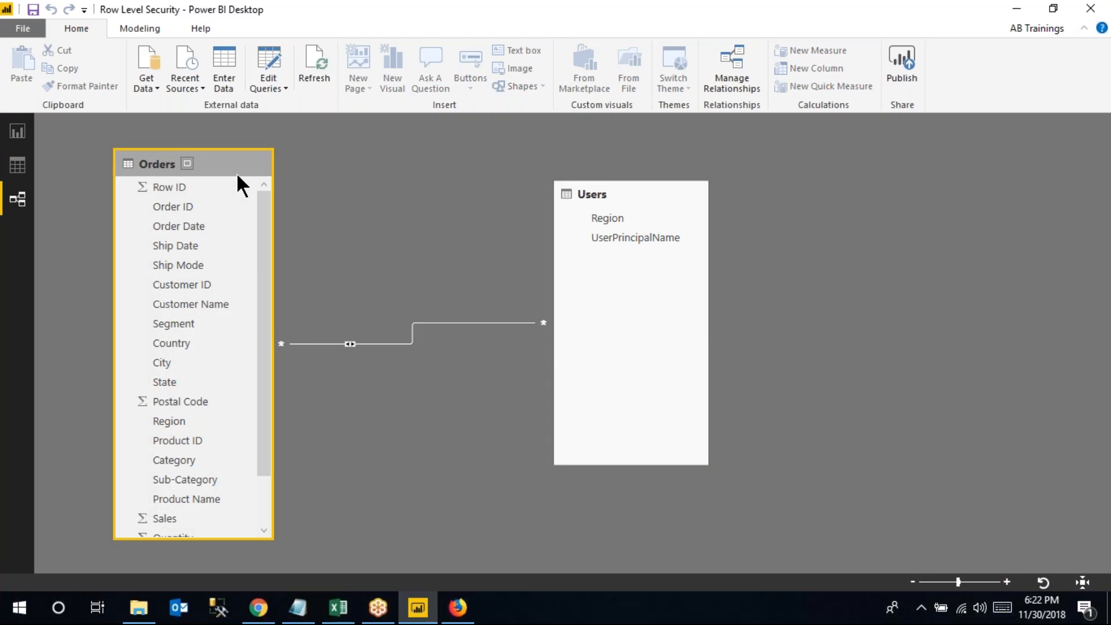
pyautogui.moveTo(223, 166); pyautogui.dragTo(203, 169)
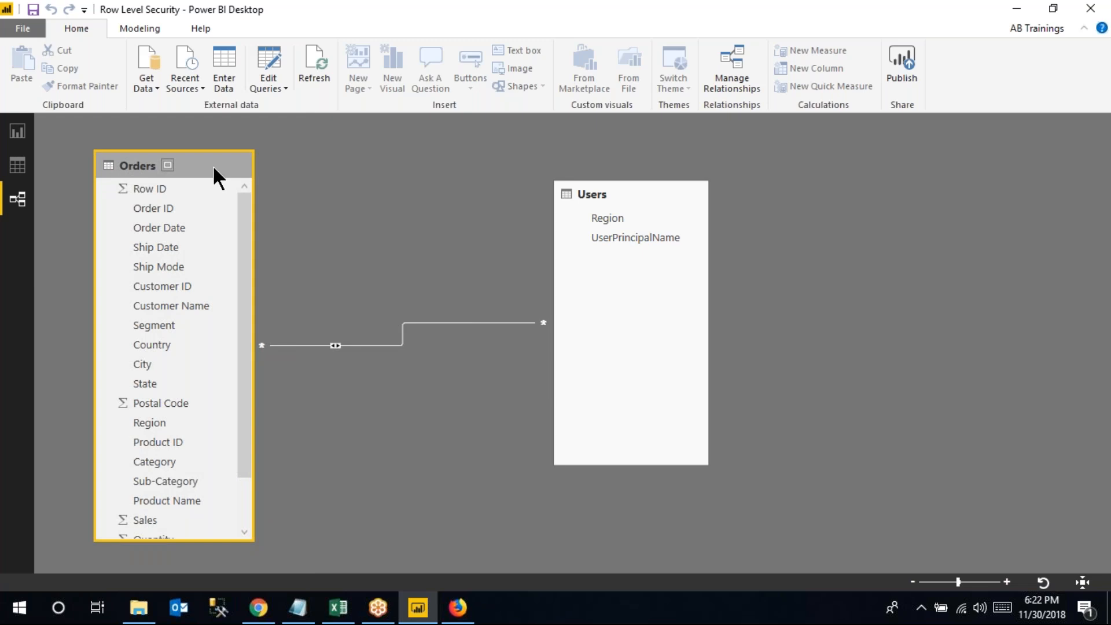
pyautogui.moveTo(213, 165); pyautogui.dragTo(213, 164)
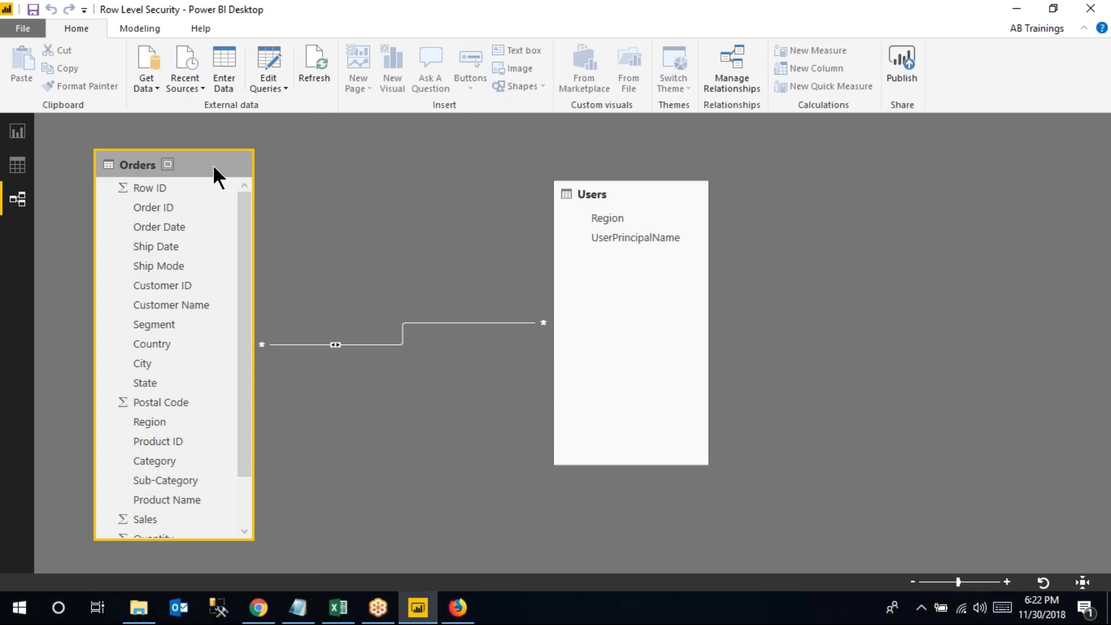
# In the browser, open the Gateway Testing cluster's settings and its options menu
pyautogui.click(259, 607)
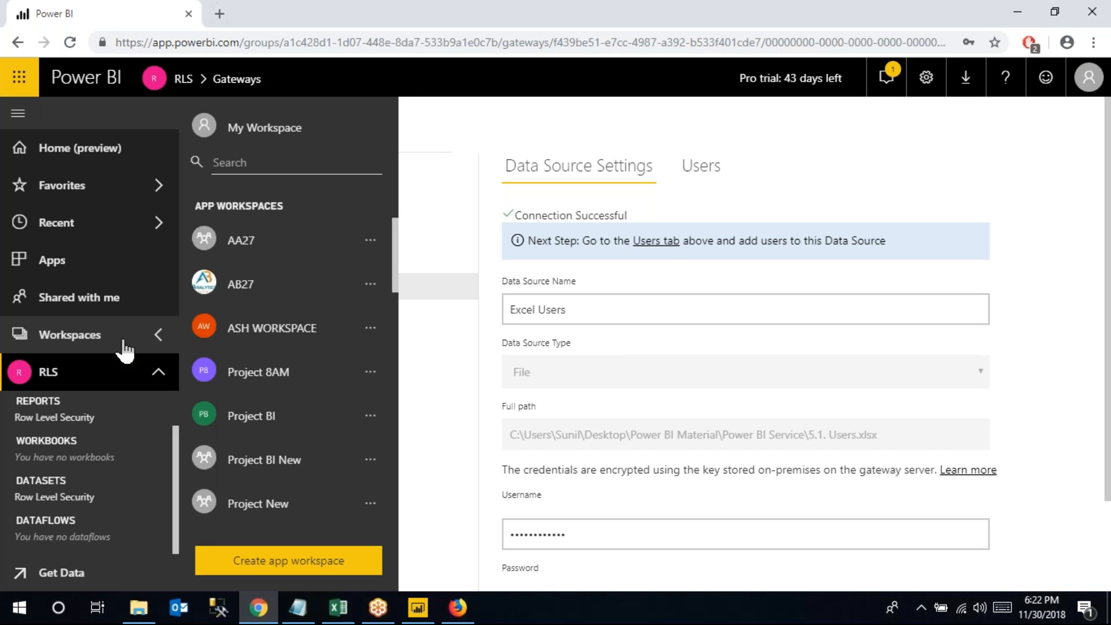
pyautogui.click(926, 77)
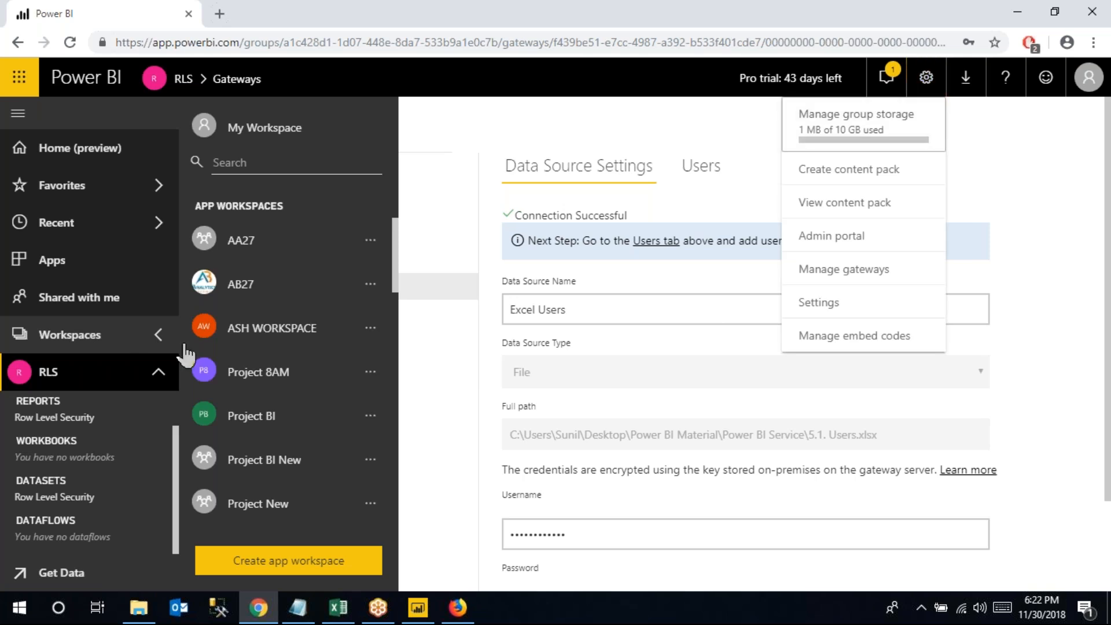
pyautogui.click(74, 334)
pyautogui.click(920, 78)
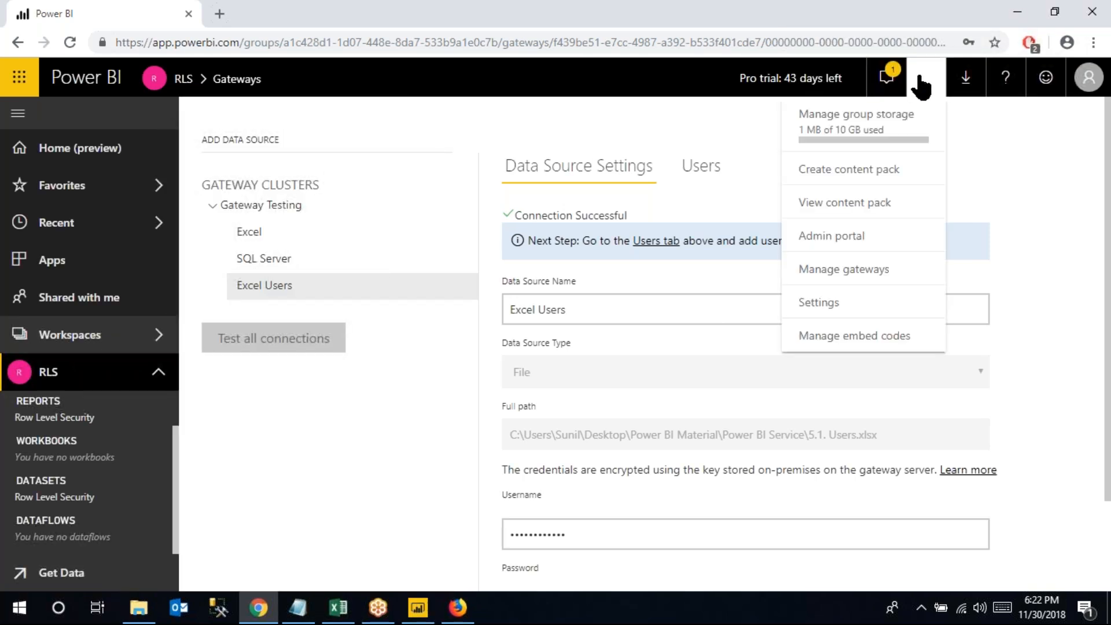
pyautogui.click(380, 215)
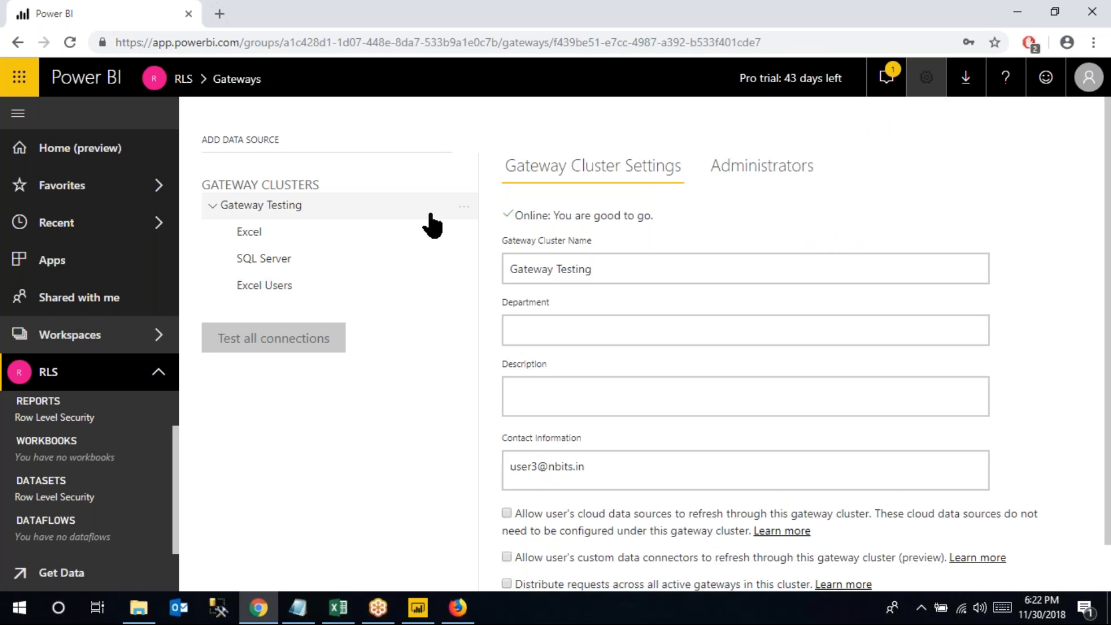
pyautogui.click(462, 210)
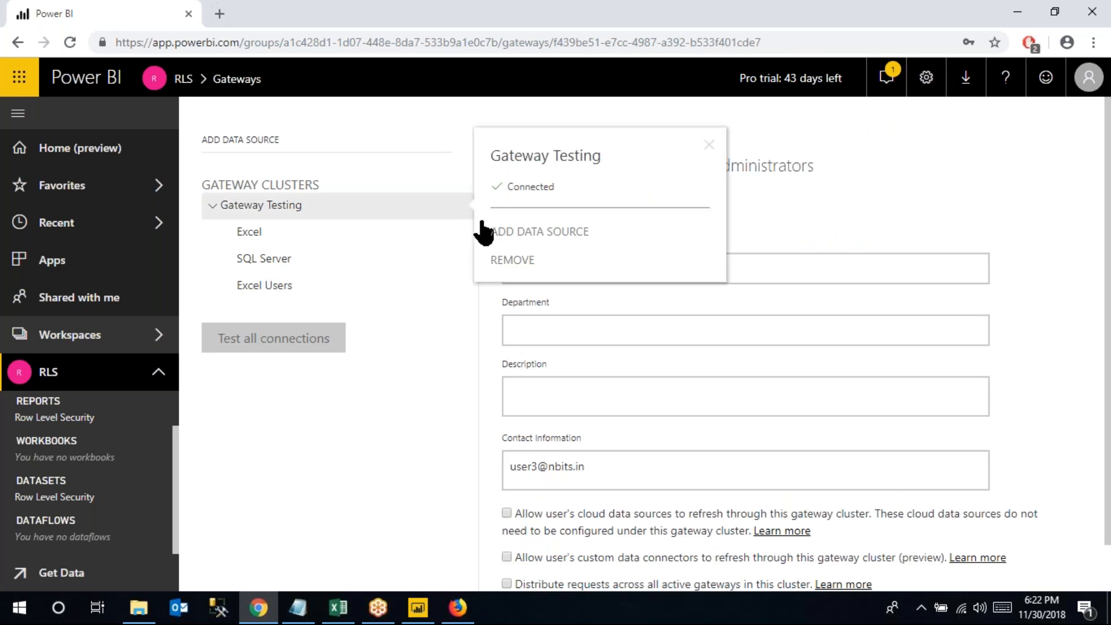
# Add a File-type data source named 'Excel Orders' to the Gateway Testing cluster
pyautogui.click(543, 240)
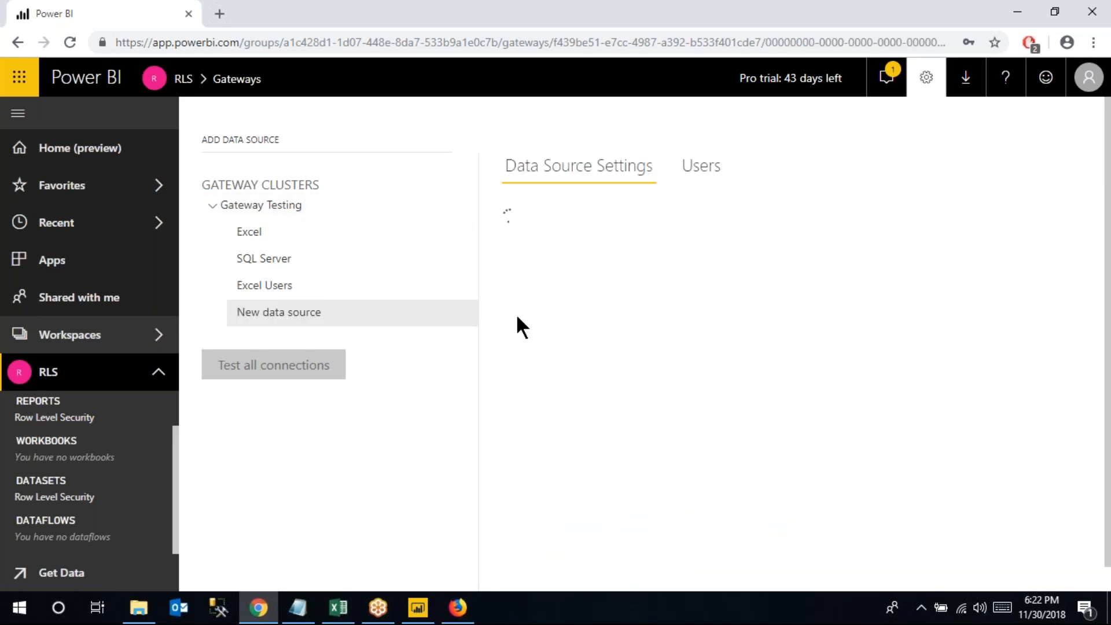
pyautogui.tripleClick(606, 248)
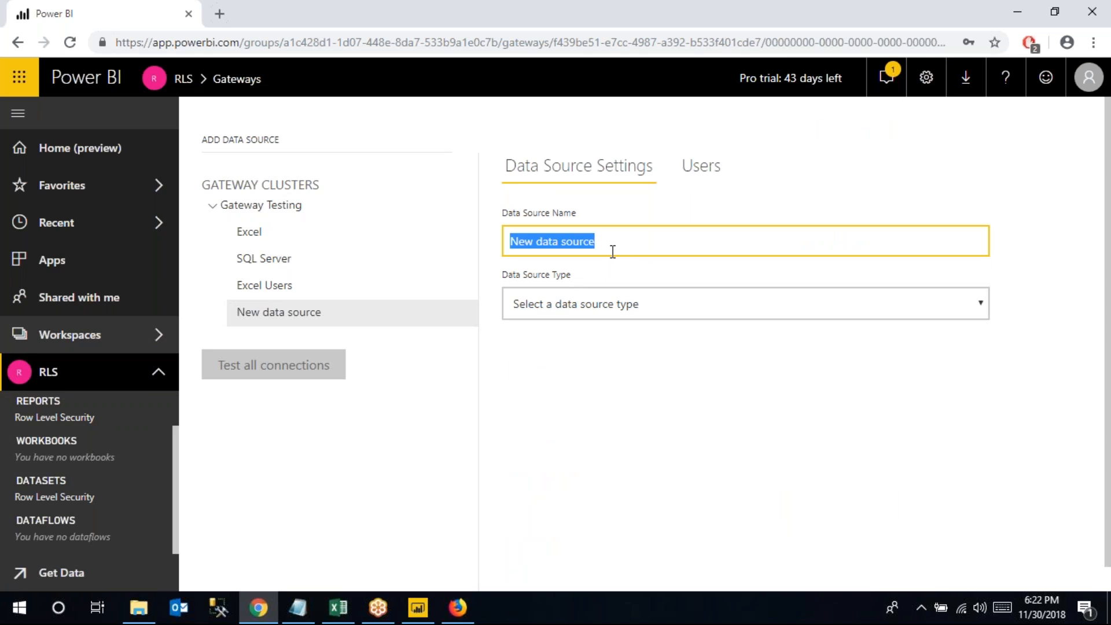
pyautogui.write('Excel')
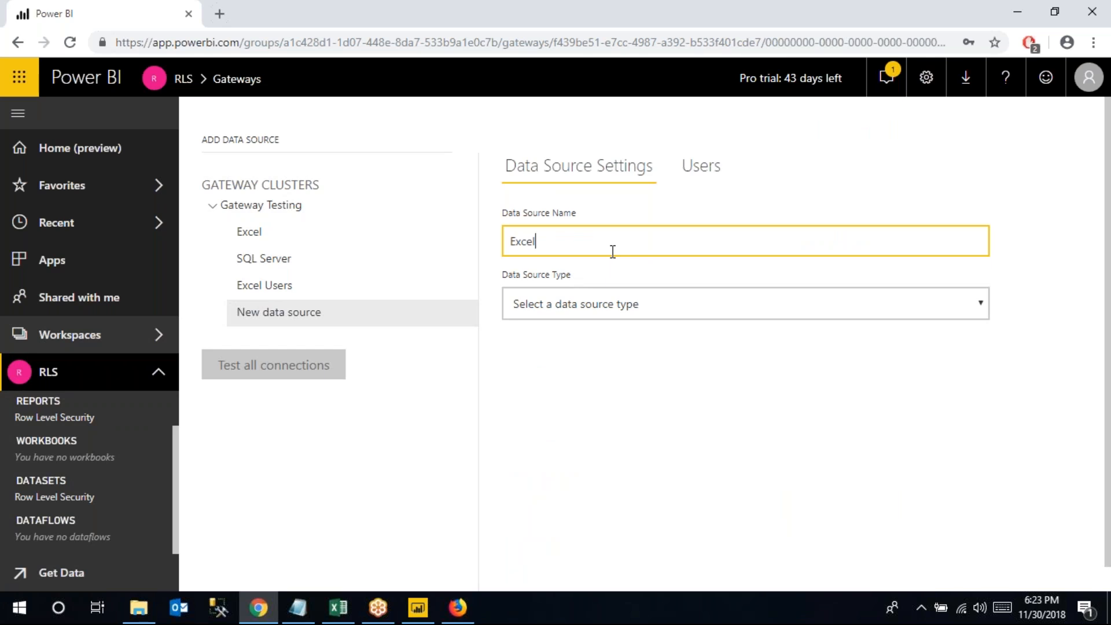
pyautogui.write(' Orders')
pyautogui.click(611, 307)
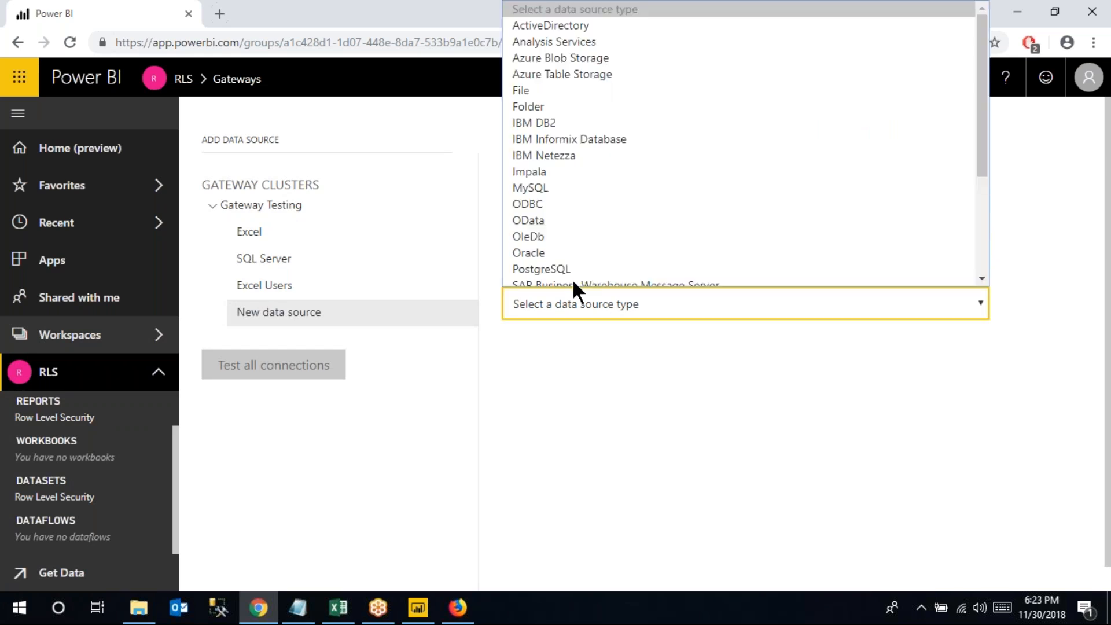
pyautogui.click(547, 84)
pyautogui.click(559, 361)
pyautogui.click(417, 607)
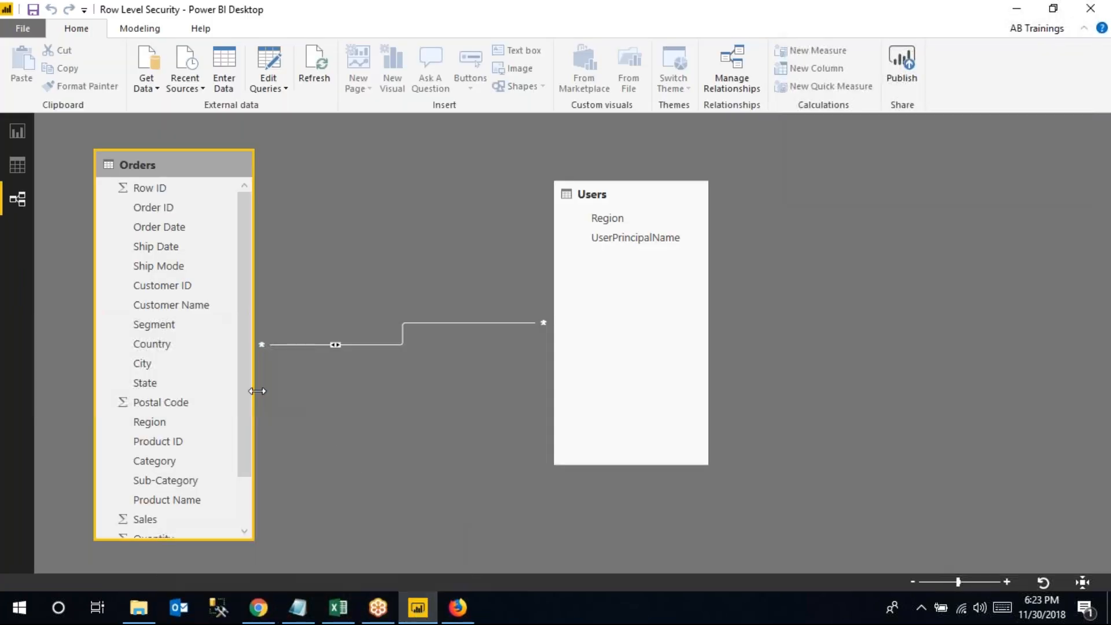
# Copy the sample - superstore.xls file path from Power BI Desktop's data source settings
pyautogui.click(28, 130)
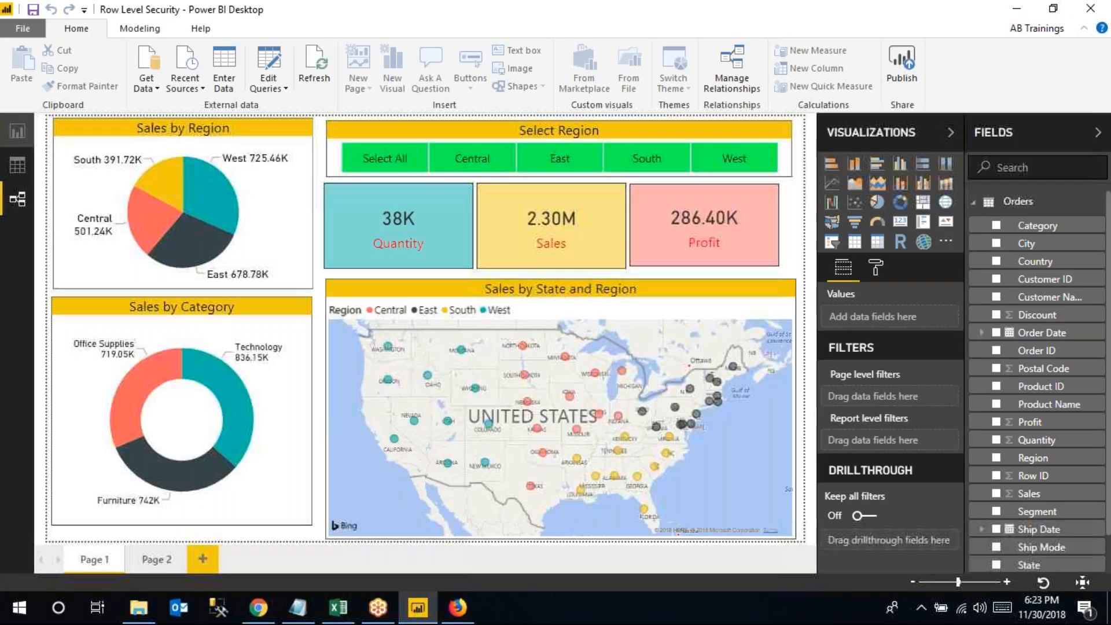
pyautogui.click(268, 89)
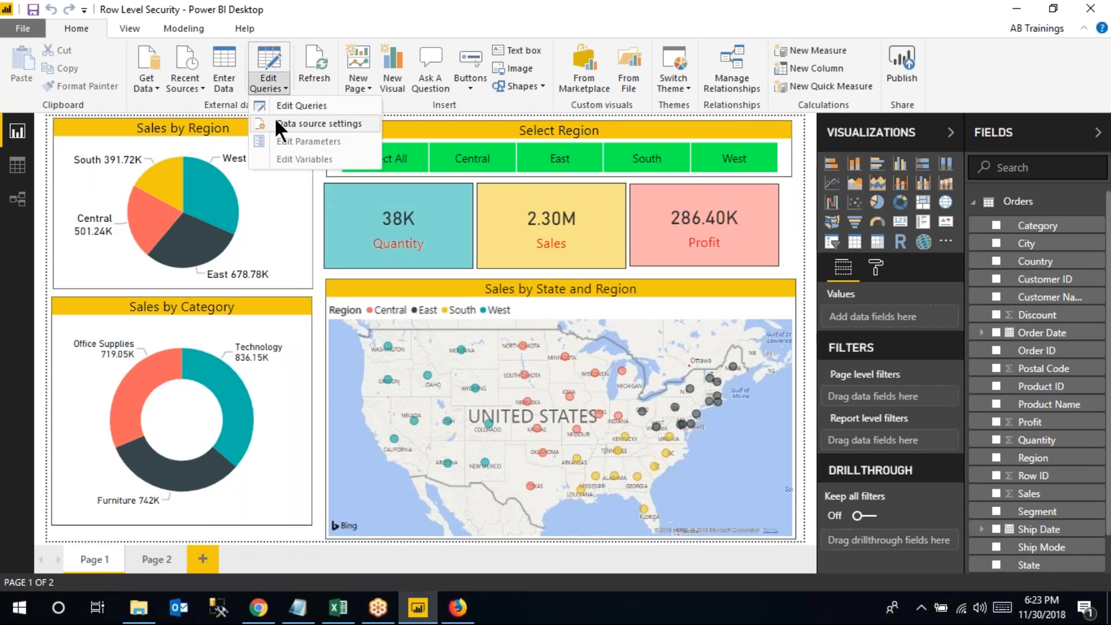
pyautogui.click(276, 124)
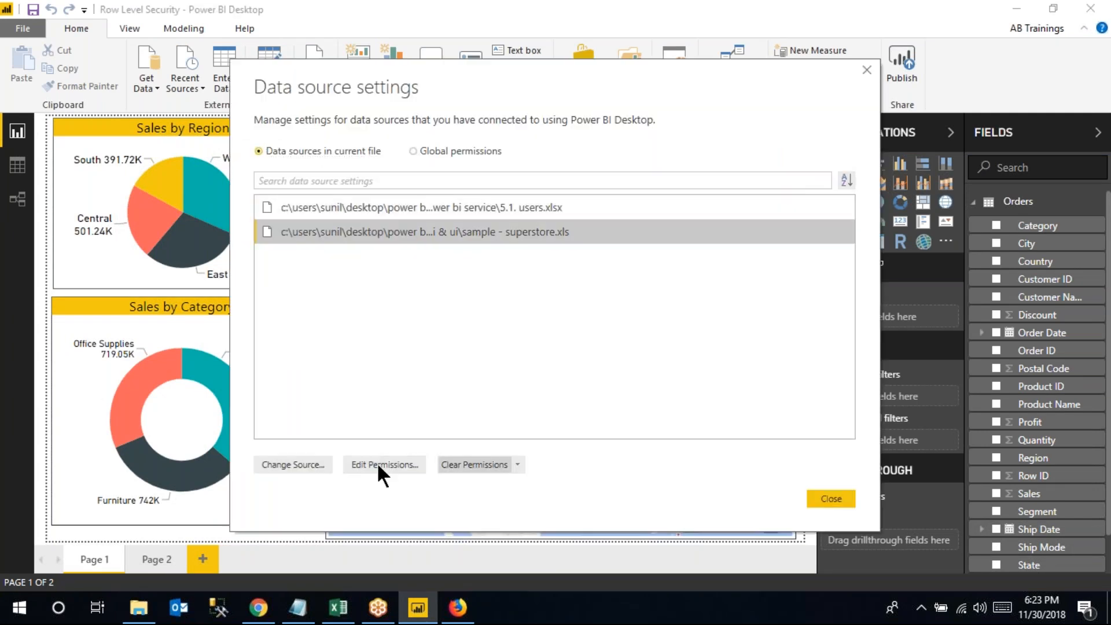
pyautogui.click(272, 462)
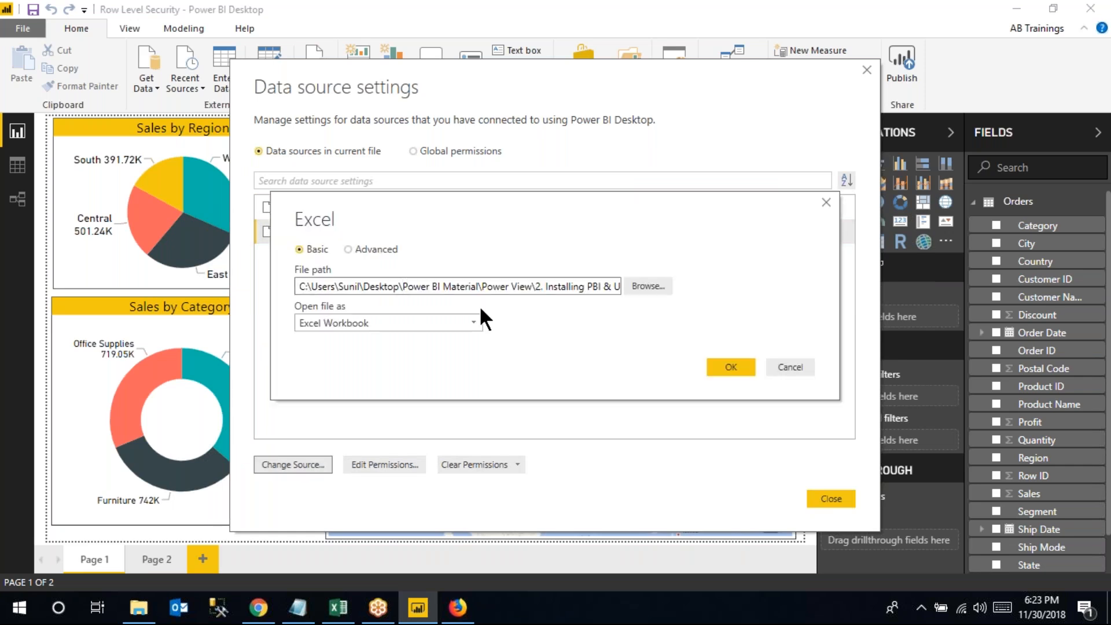
pyautogui.click(732, 370)
pyautogui.click(829, 499)
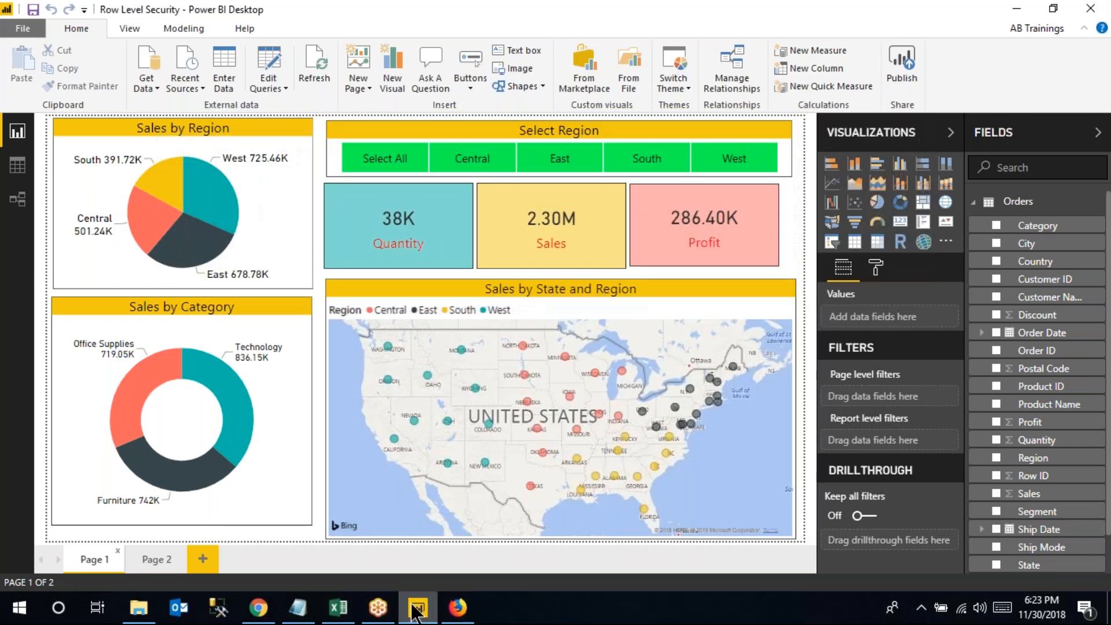
pyautogui.click(258, 607)
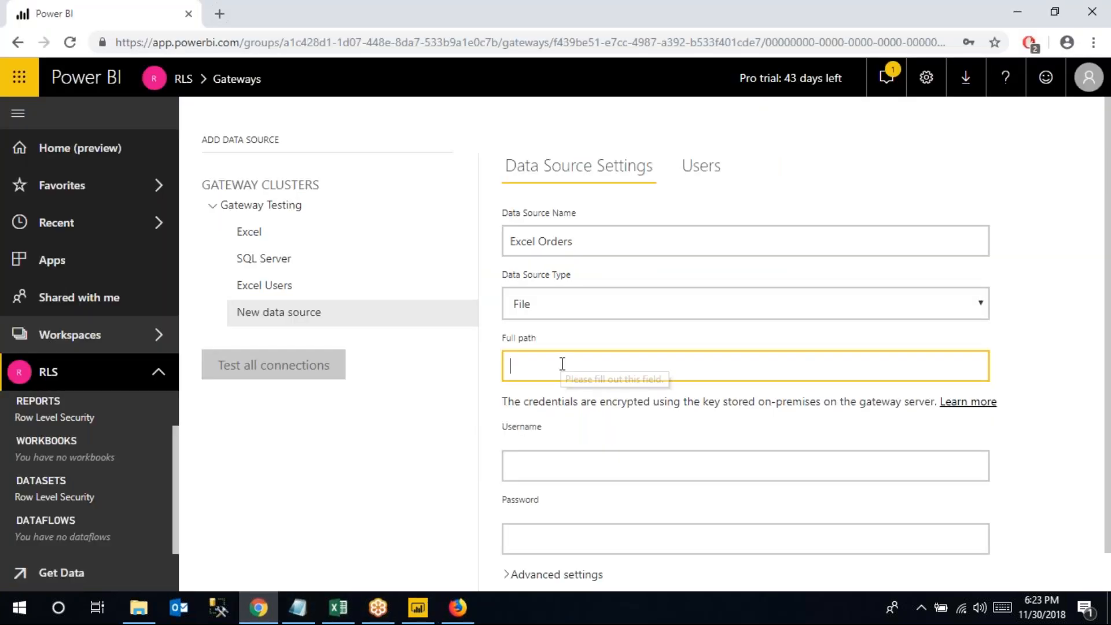
# Enter the superstore file path and Windows username and password for Excel Orders, then add it
pyautogui.write('C:\\Users\\Sunil\\Desktop\\Power BI Material\\Power View\\2. Installing PBI & UI\\Sample - Superstore.xls')
pyautogui.click(550, 469)
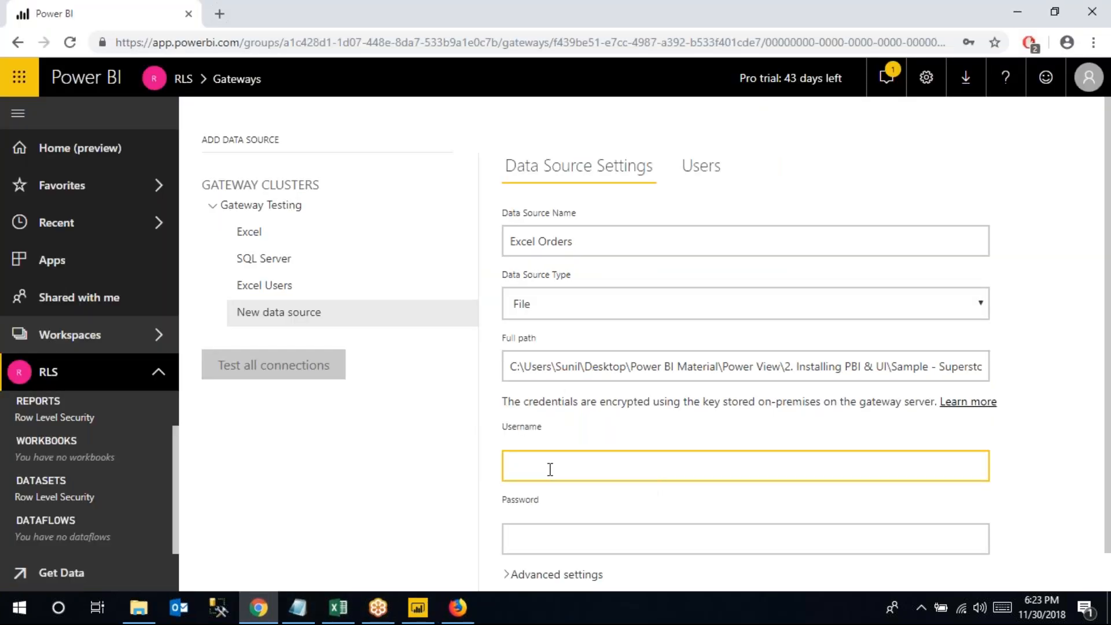
pyautogui.write('Sunil')
pyautogui.click(567, 533)
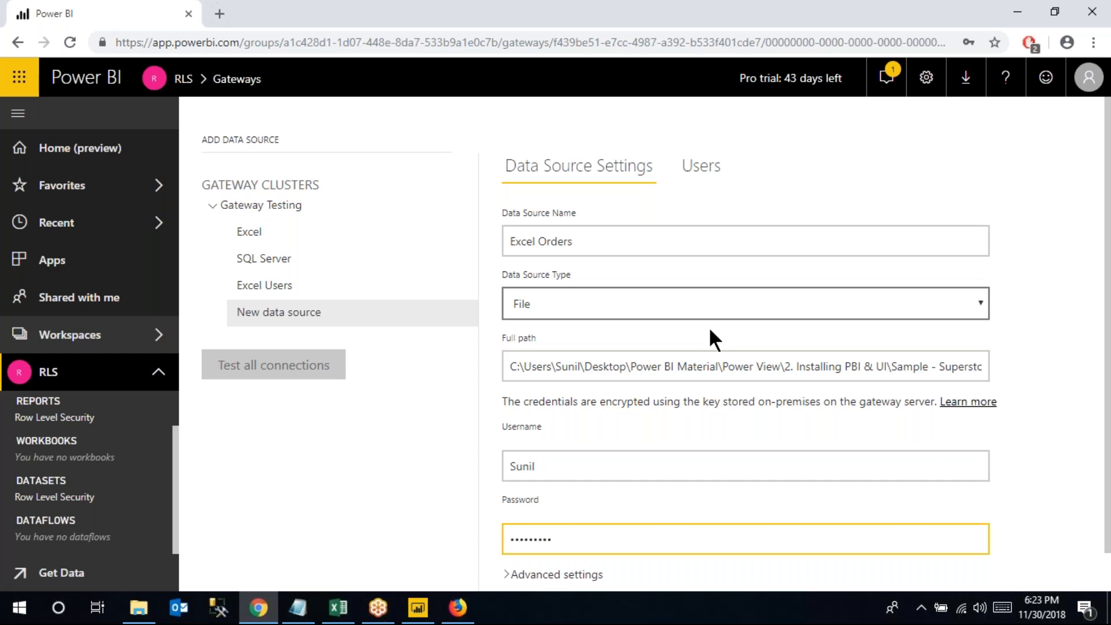
pyautogui.scroll(-1, 707, 297)
pyautogui.click(525, 579)
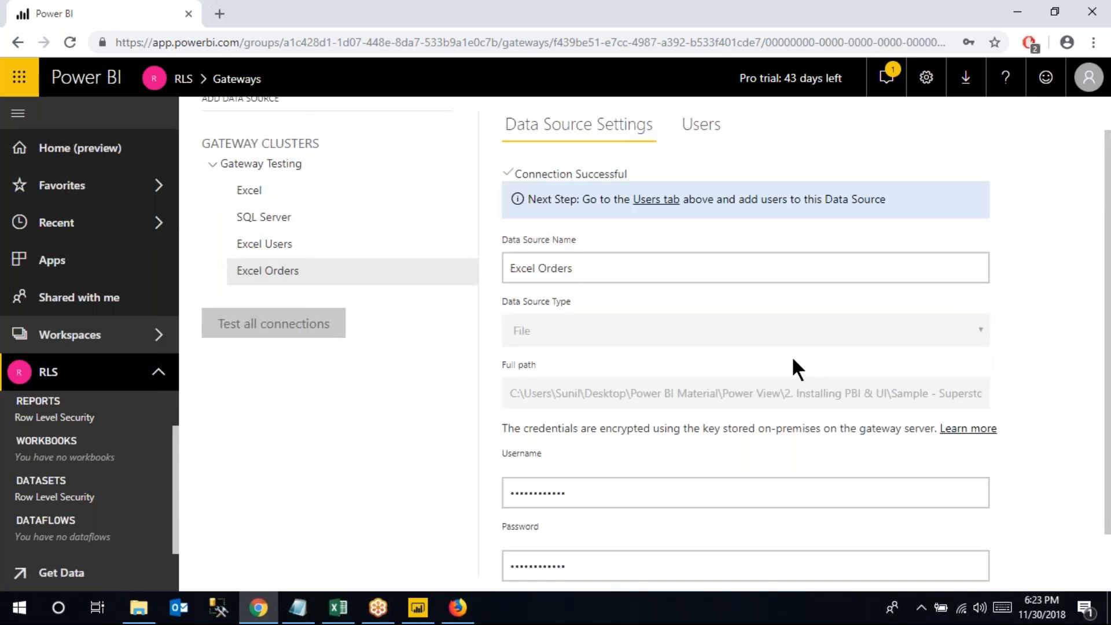
pyautogui.click(94, 346)
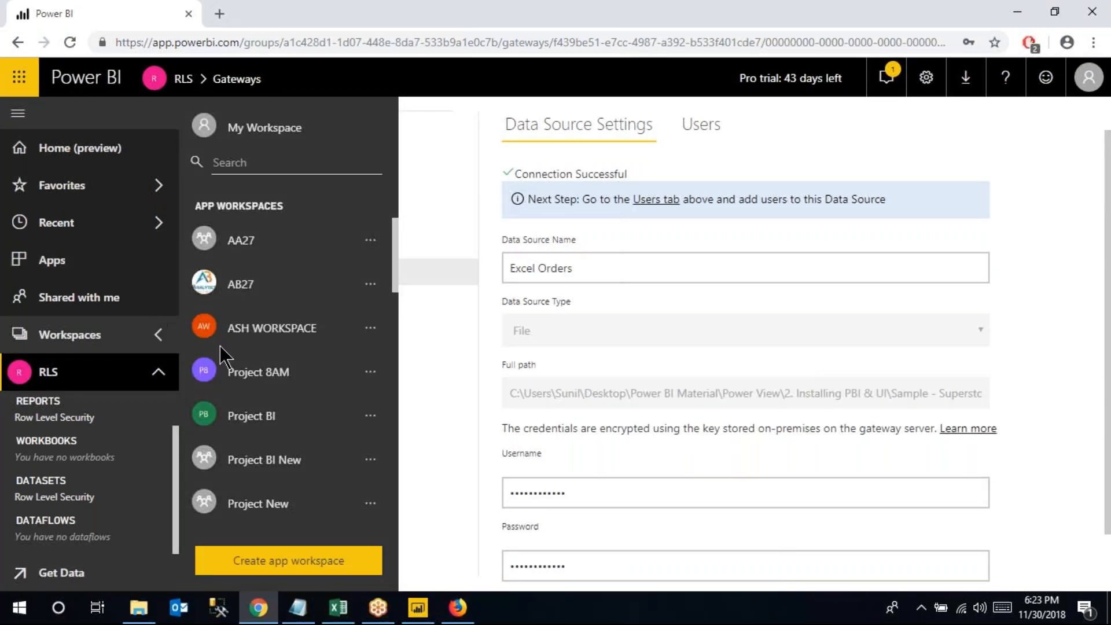
# Open the RLS workspace's datasets list
pyautogui.scroll(-3, 258, 444)
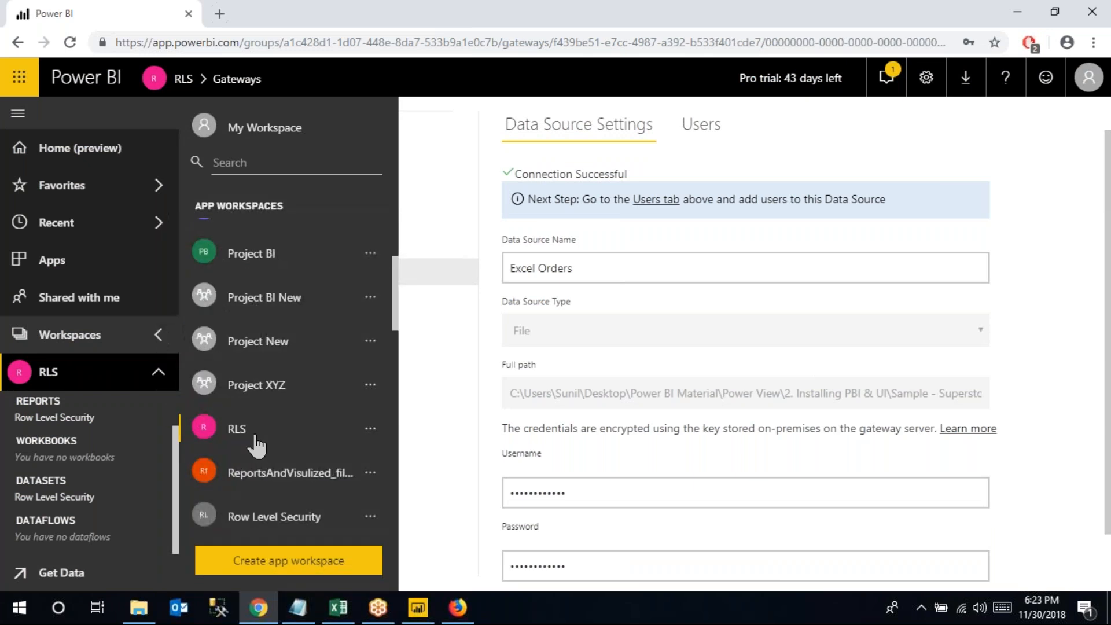
pyautogui.click(255, 438)
pyautogui.click(484, 226)
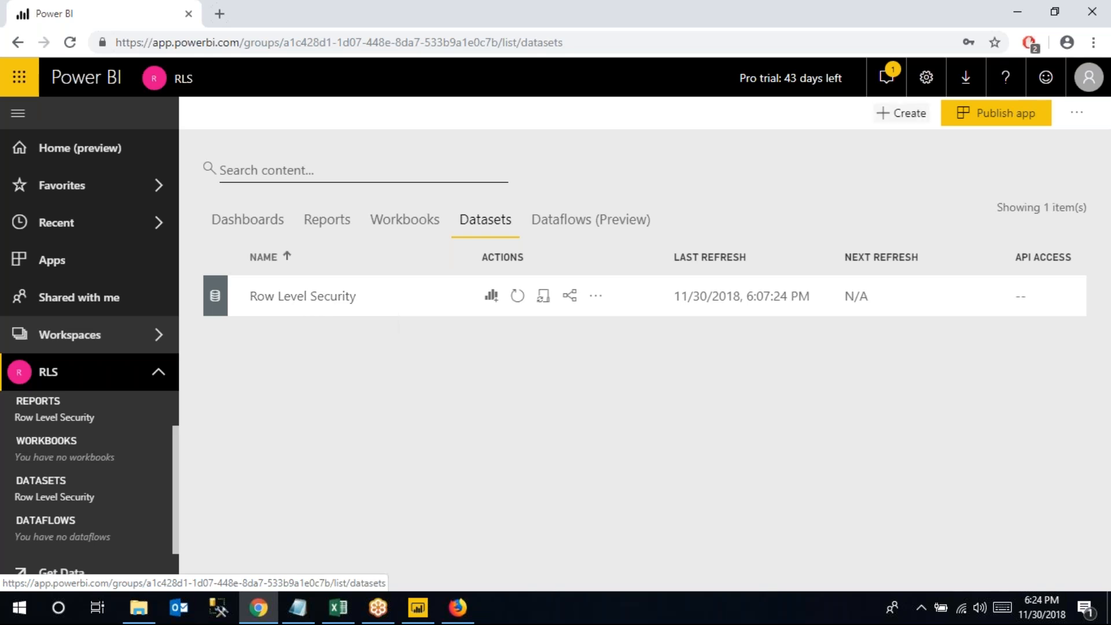
# Return to Manage gateways and view Gateway Testing's four data sources
pyautogui.click(926, 78)
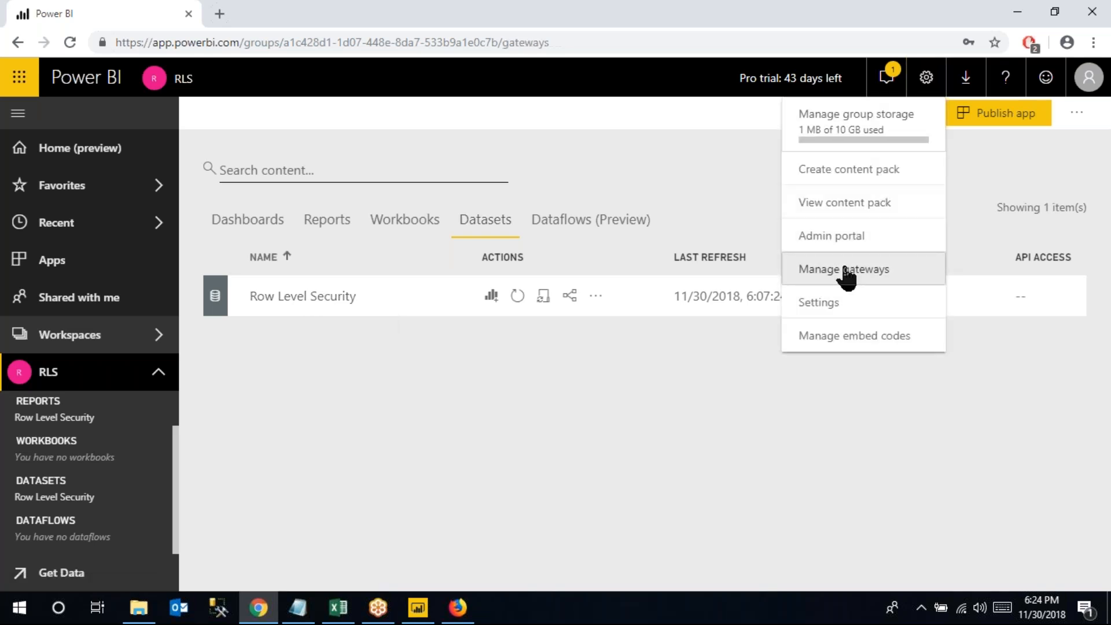
pyautogui.click(850, 270)
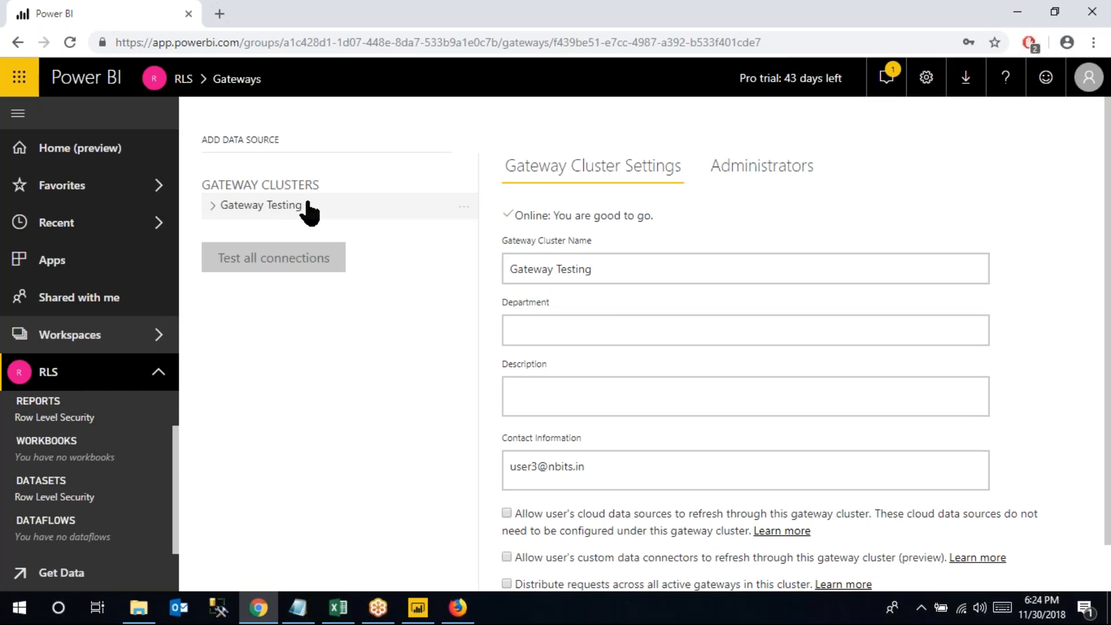
pyautogui.click(213, 209)
pyautogui.click(463, 211)
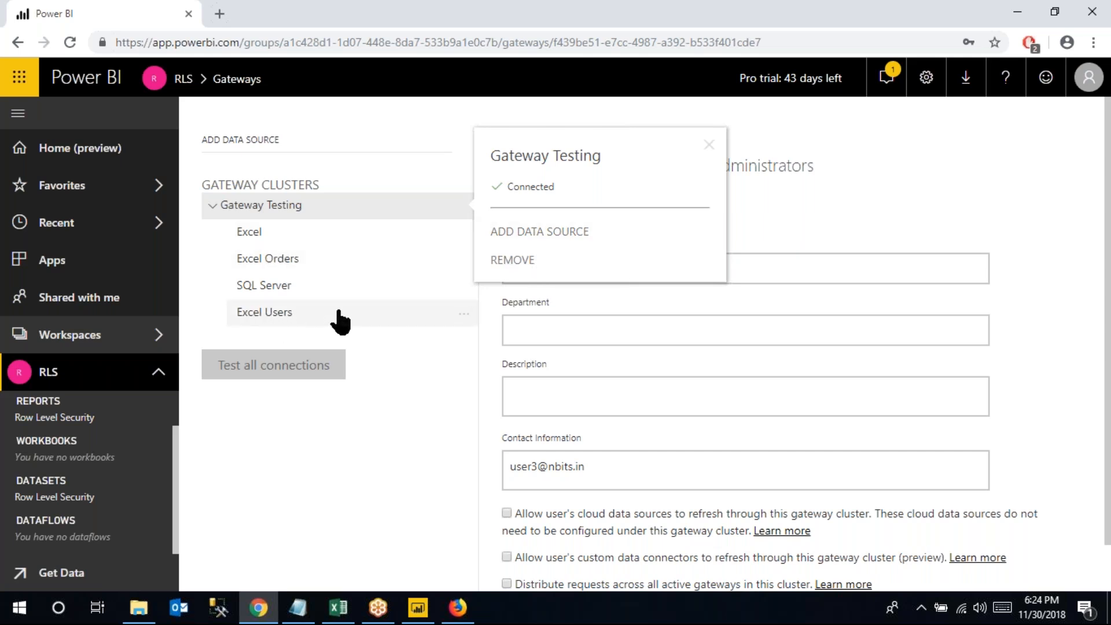
pyautogui.click(709, 145)
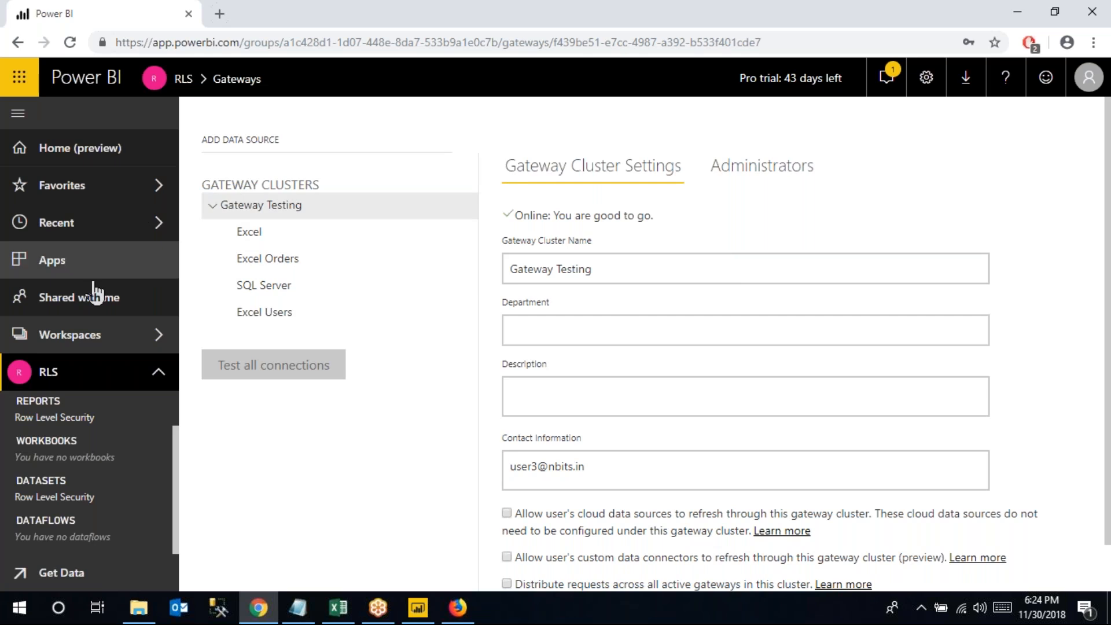
# Open the RLS workspace's Datasets tab, then view the Users workbook in Excel at cell A6 (Central)
pyautogui.click(86, 341)
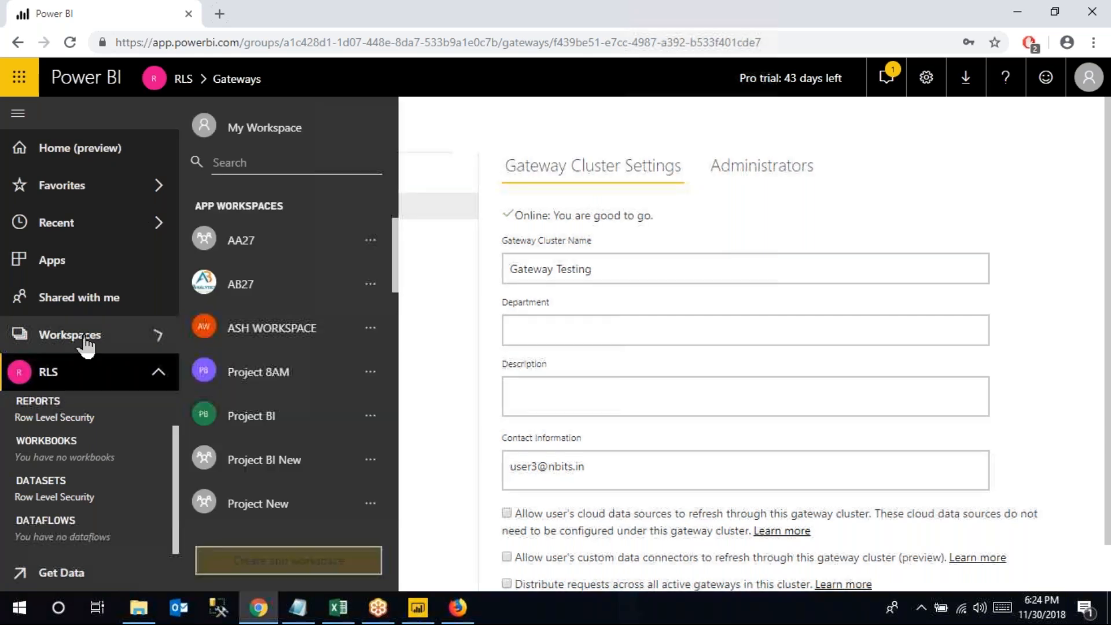
pyautogui.click(156, 377)
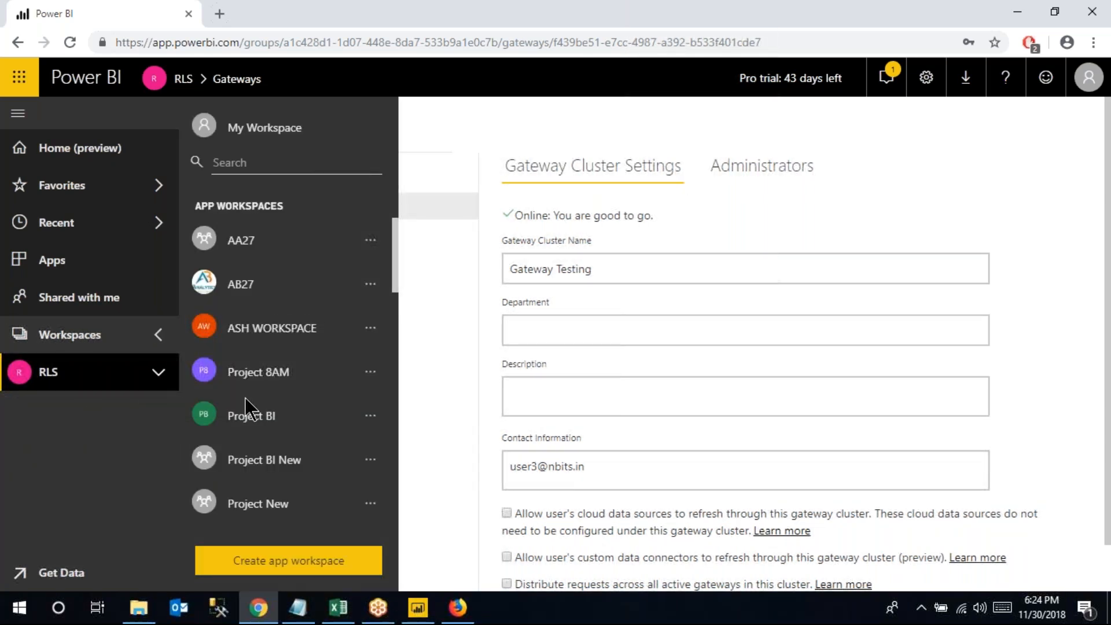
pyautogui.scroll(-5, 241, 405)
pyautogui.click(249, 268)
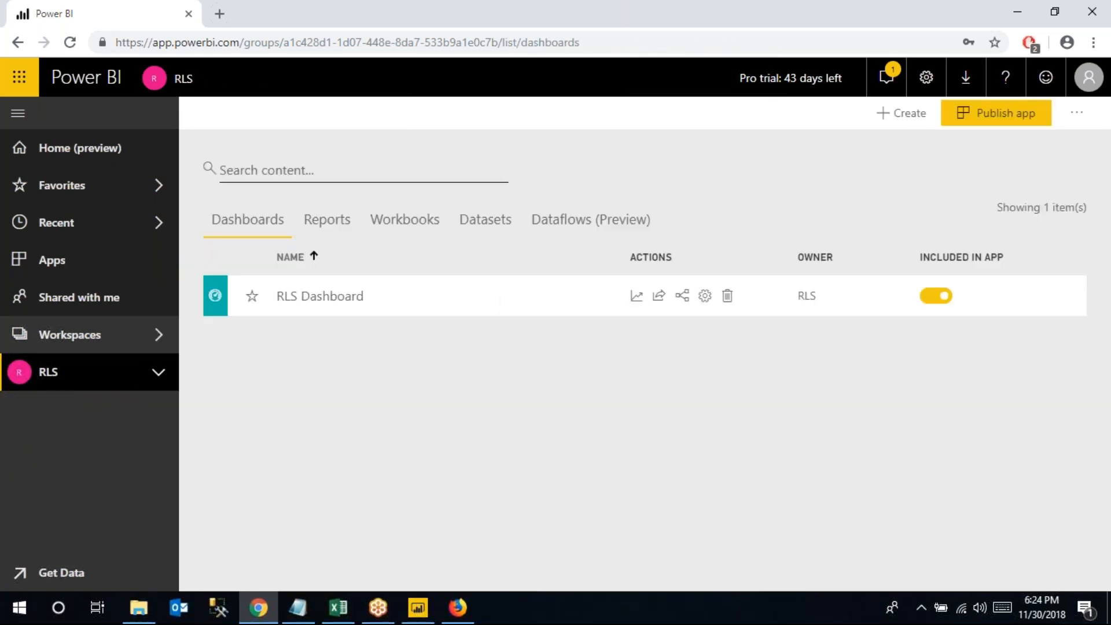
pyautogui.click(480, 221)
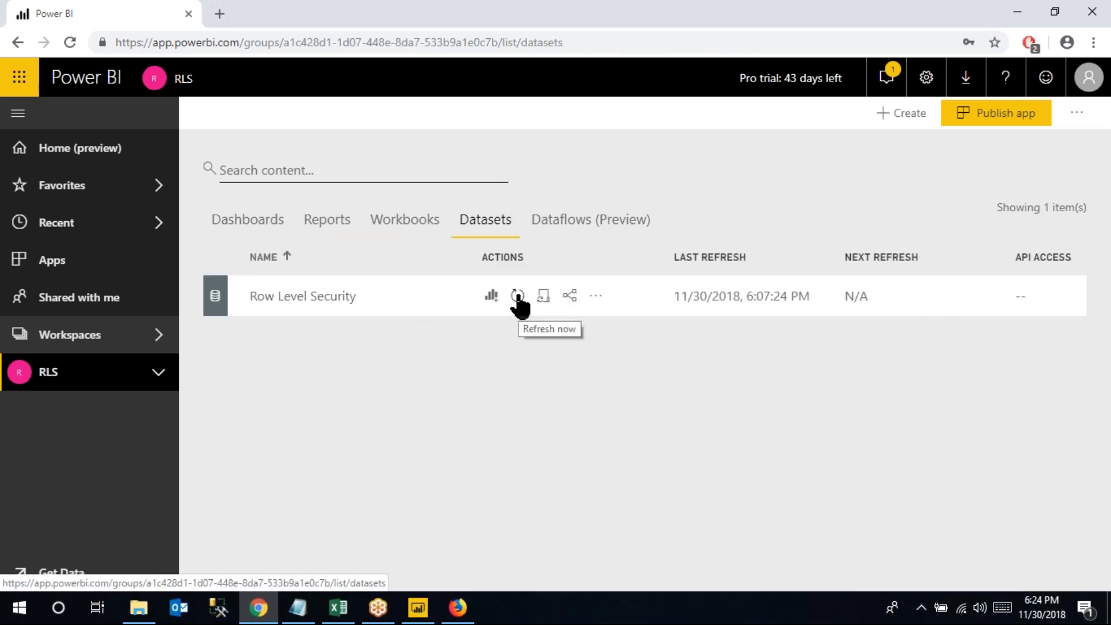
pyautogui.click(349, 611)
pyautogui.click(42, 266)
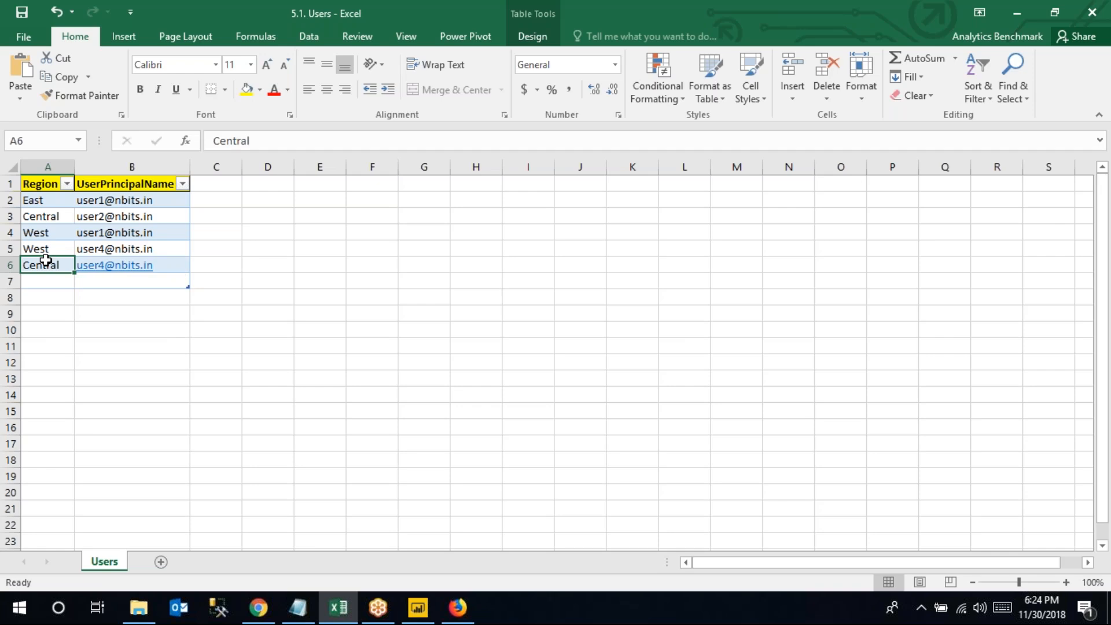
# Bring up Power BI Desktop's Row Level Security report showing 2.30M sales
pyautogui.click(417, 610)
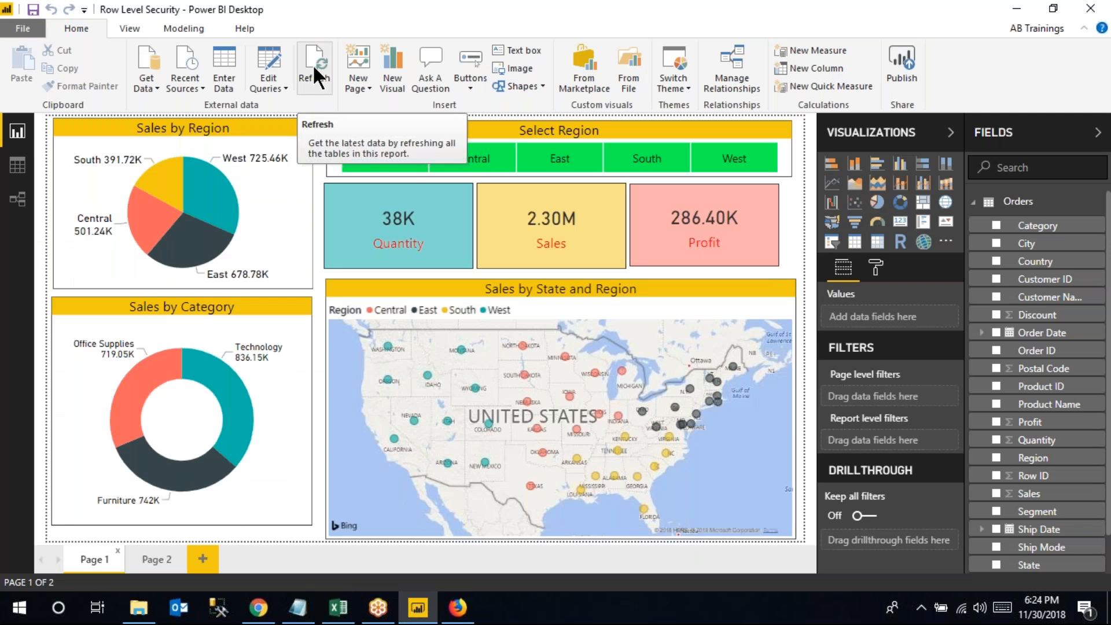
# Return to the RLS workspace's Datasets tab in the Power BI service in Chrome
pyautogui.click(268, 597)
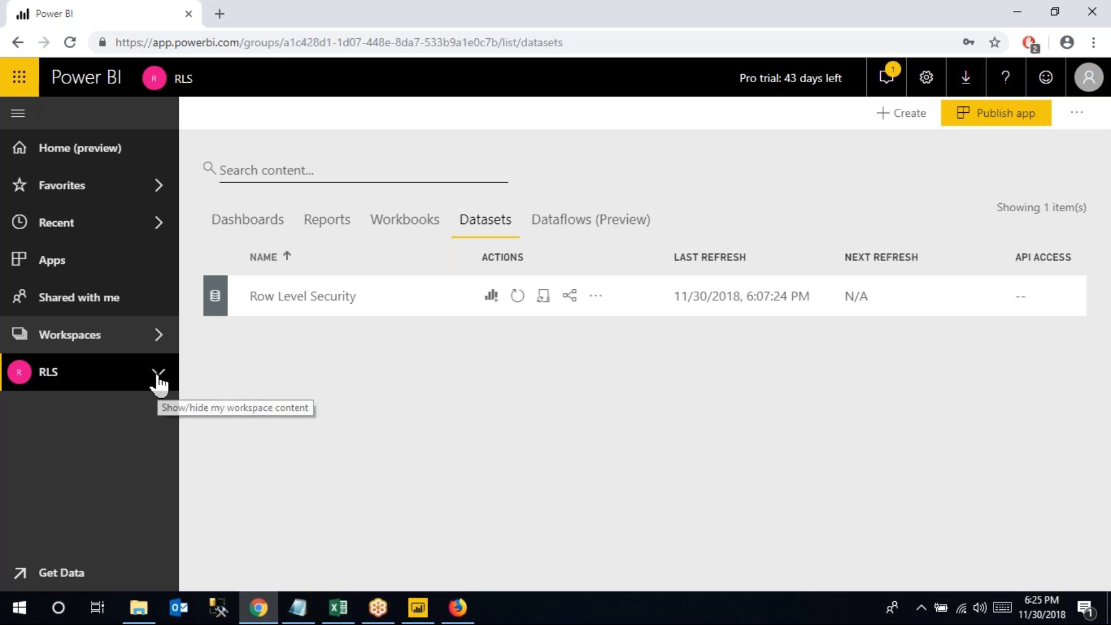
# Set the Row Level Security dataset's gateway connection to Gateway Testing and apply it
pyautogui.click(594, 297)
pyautogui.click(539, 331)
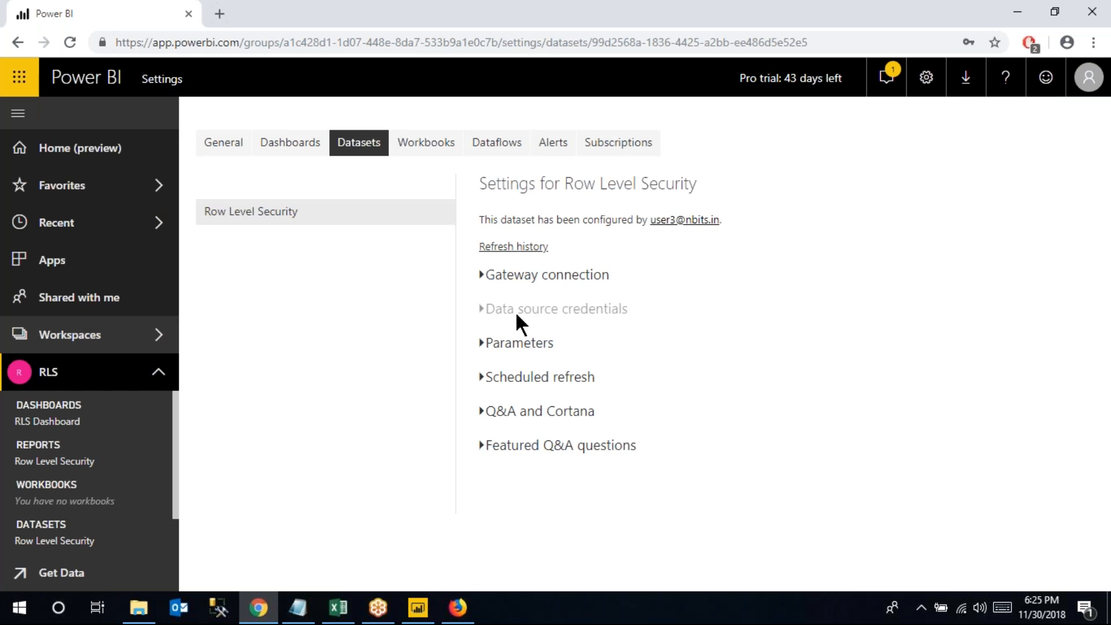
pyautogui.click(483, 278)
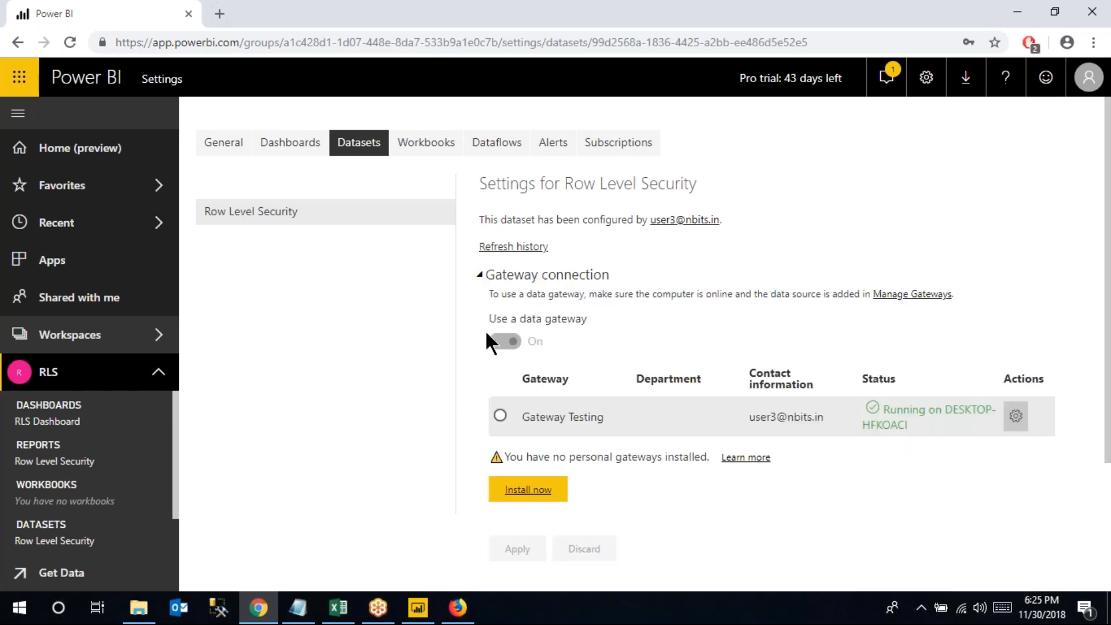
pyautogui.click(499, 415)
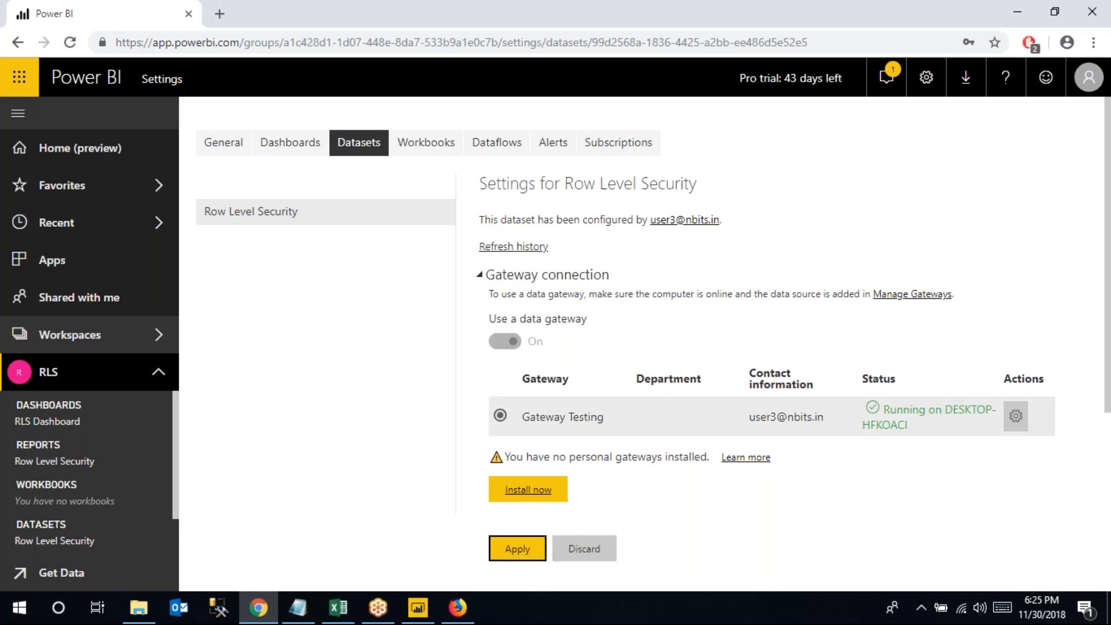
pyautogui.click(529, 544)
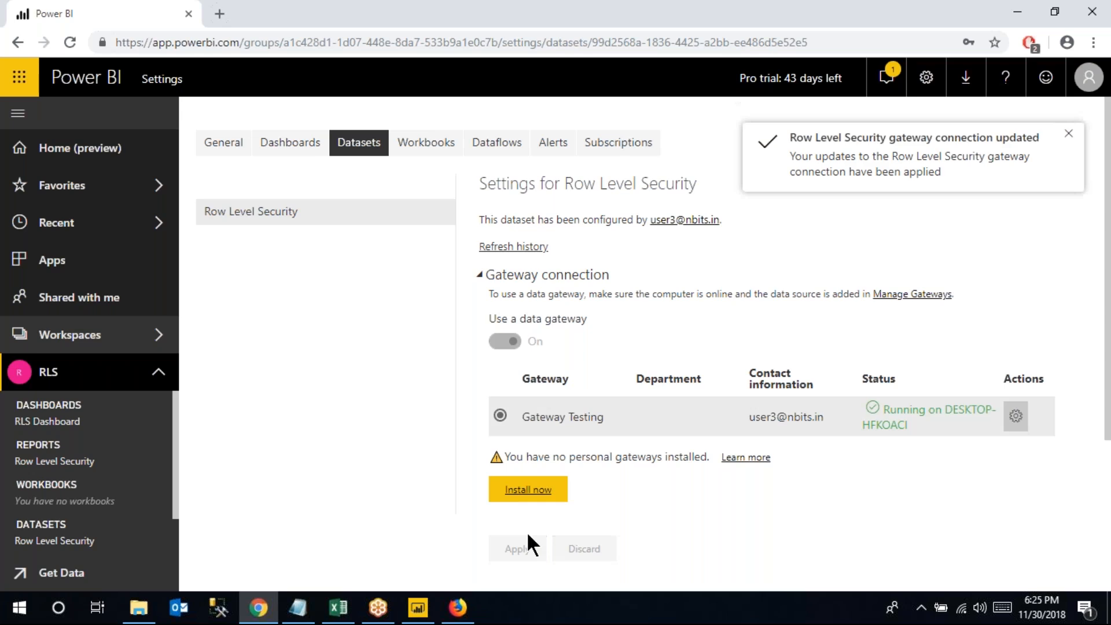
pyautogui.click(1068, 136)
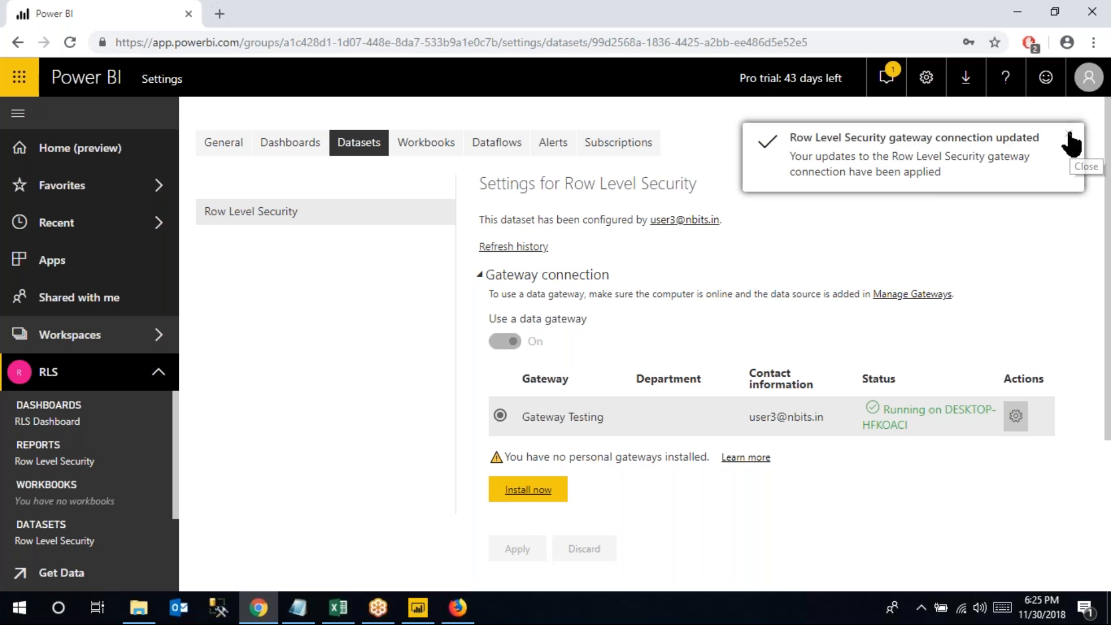
# Reopen the RLS workspace's Datasets tab and check the 6:07:24 PM last refresh time
pyautogui.click(138, 343)
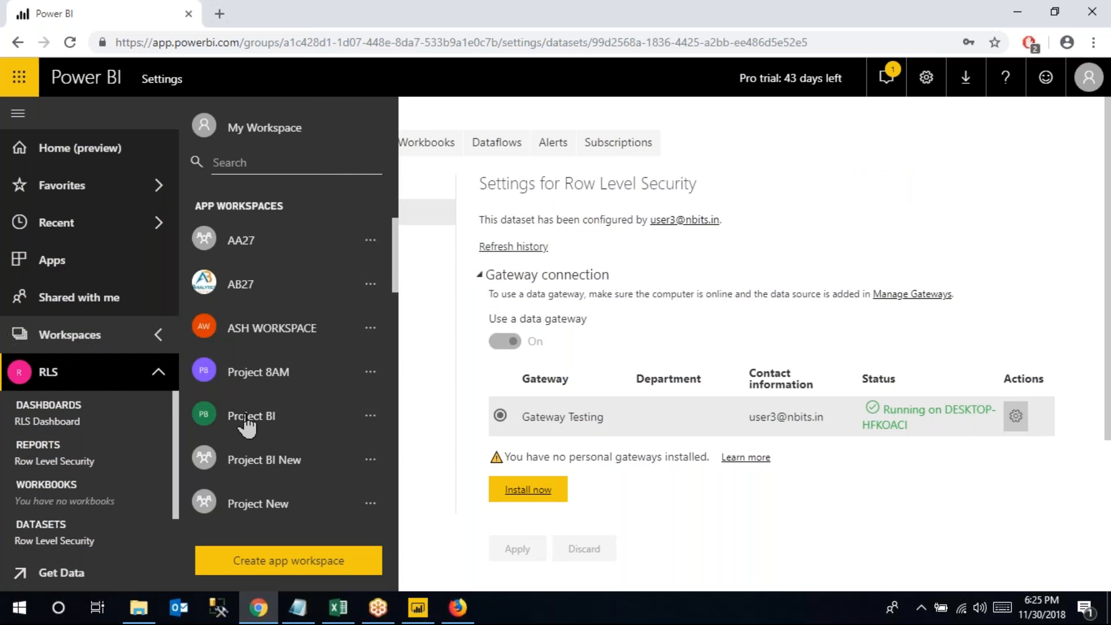
pyautogui.scroll(-5, 255, 476)
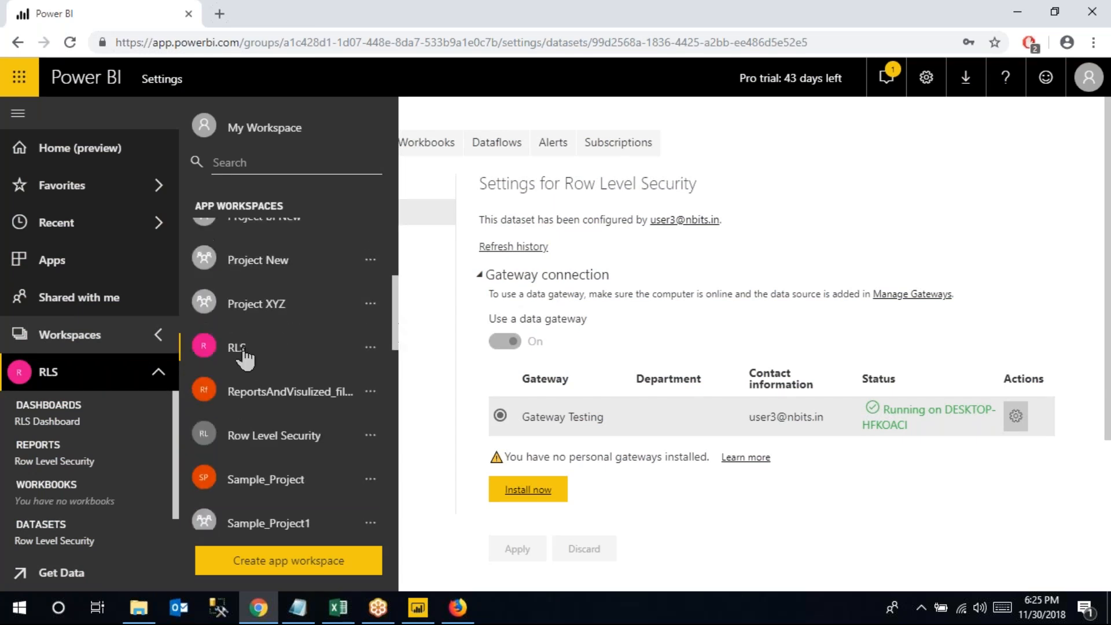
pyautogui.click(244, 345)
pyautogui.click(472, 222)
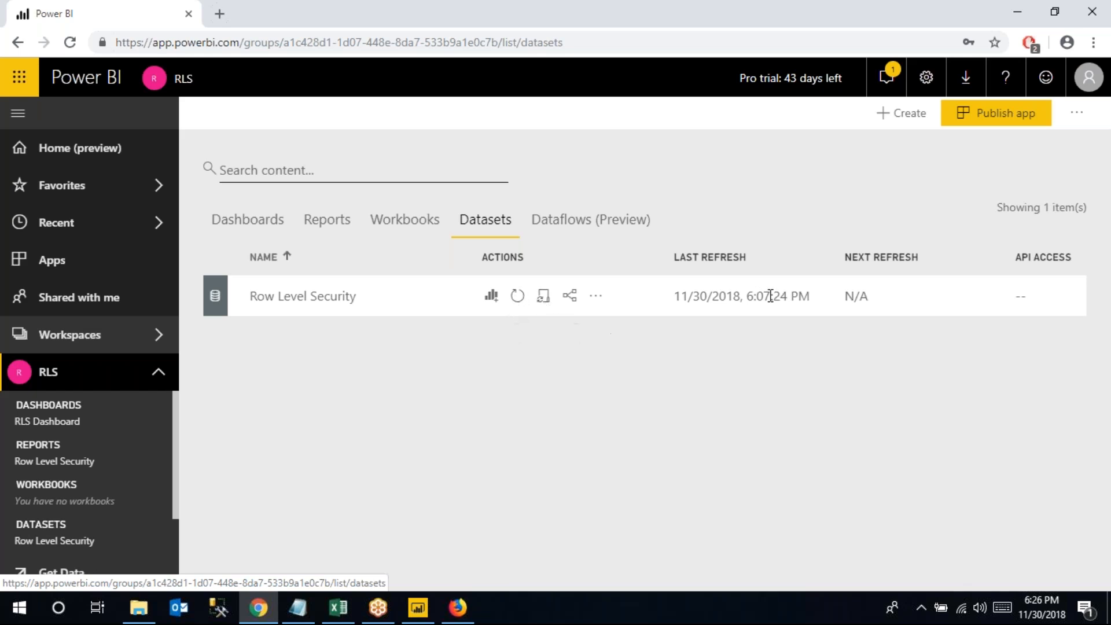
pyautogui.moveTo(747, 295); pyautogui.dragTo(804, 293)
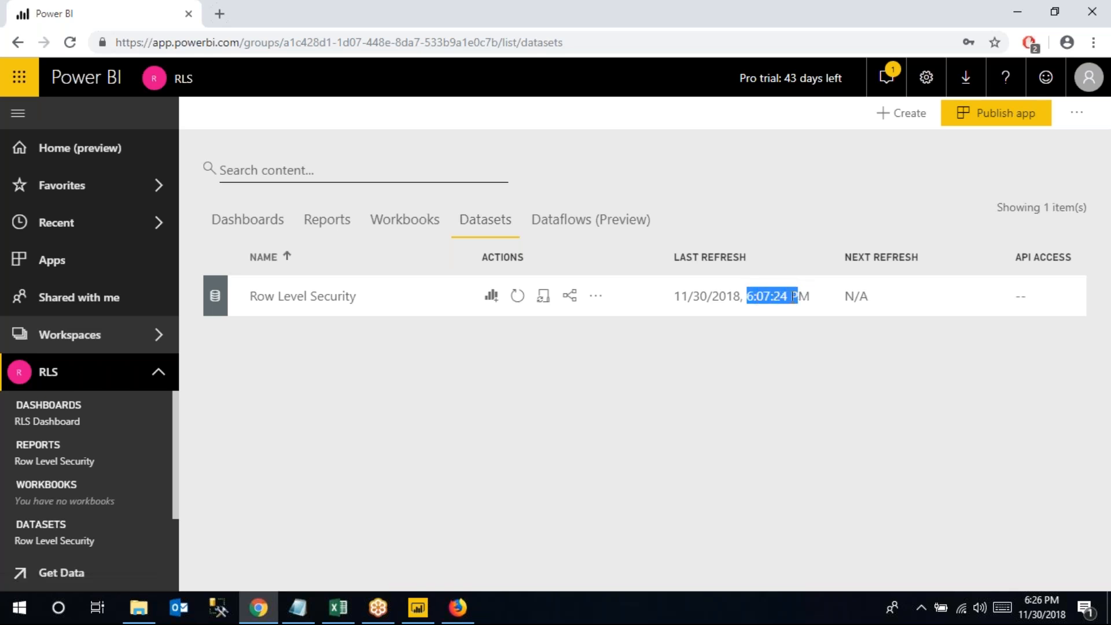
pyautogui.click(793, 296)
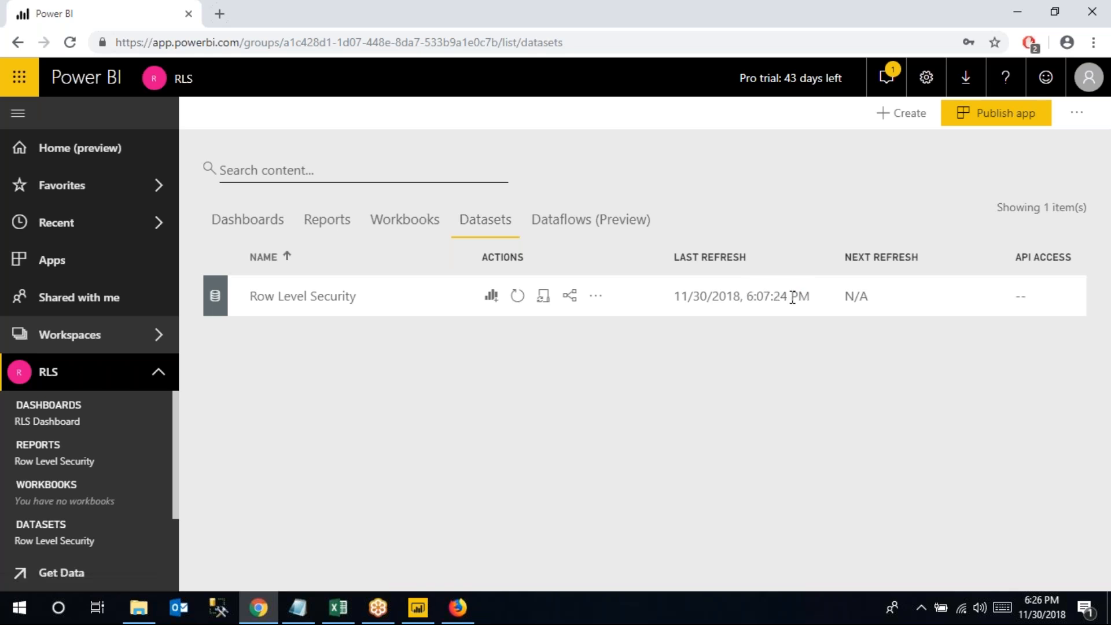
# Refresh the Row Level Security dataset now and confirm the new 6:26:45 PM refresh time
pyautogui.click(517, 296)
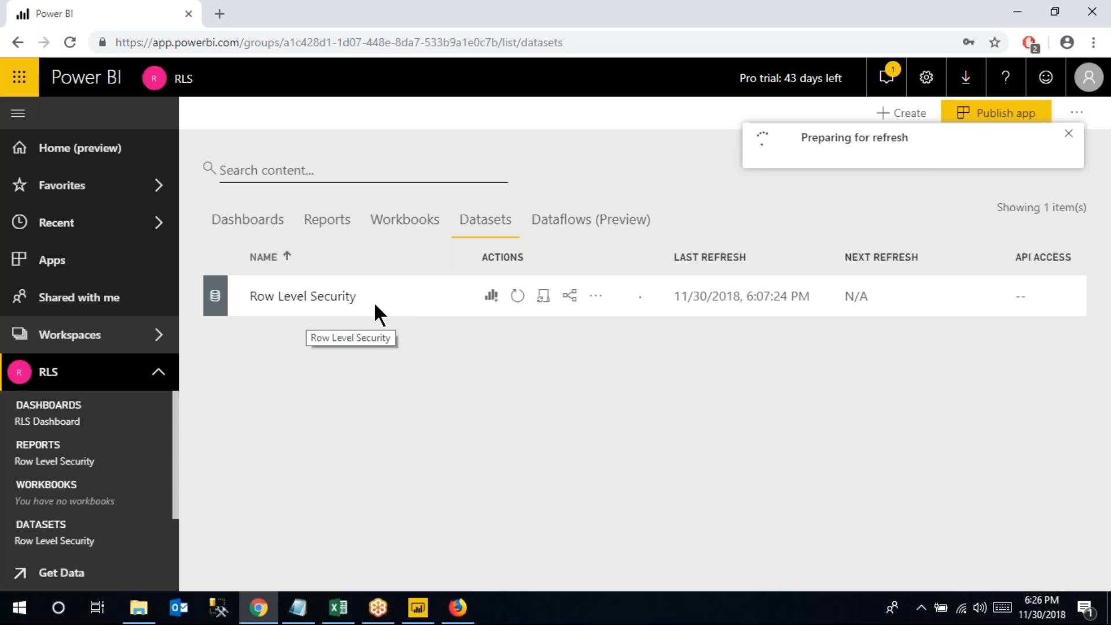
pyautogui.click(340, 604)
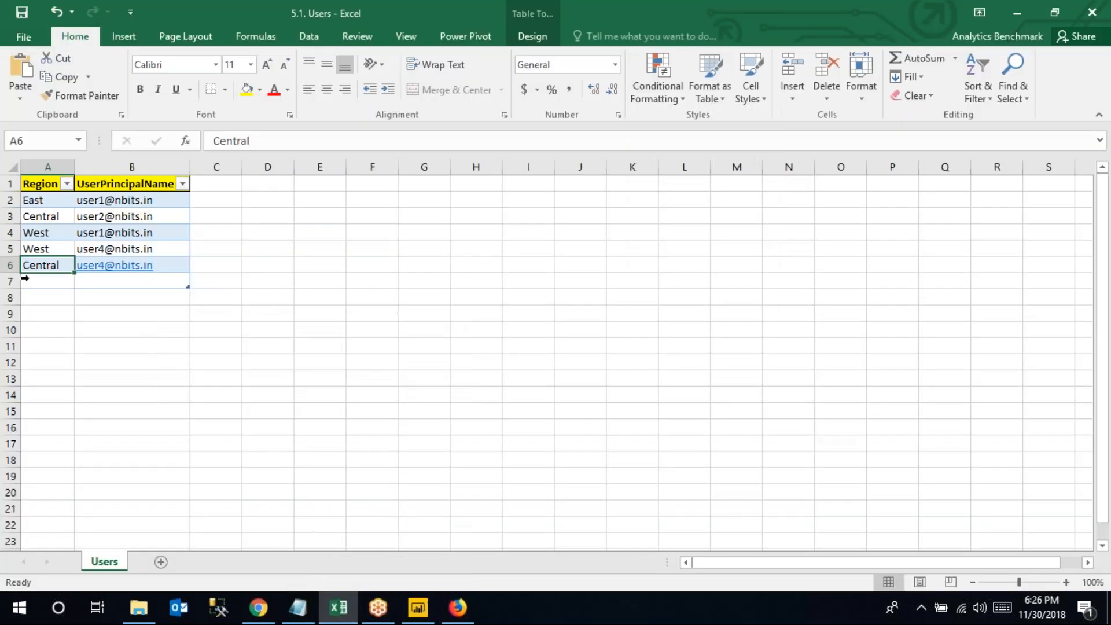
pyautogui.click(341, 607)
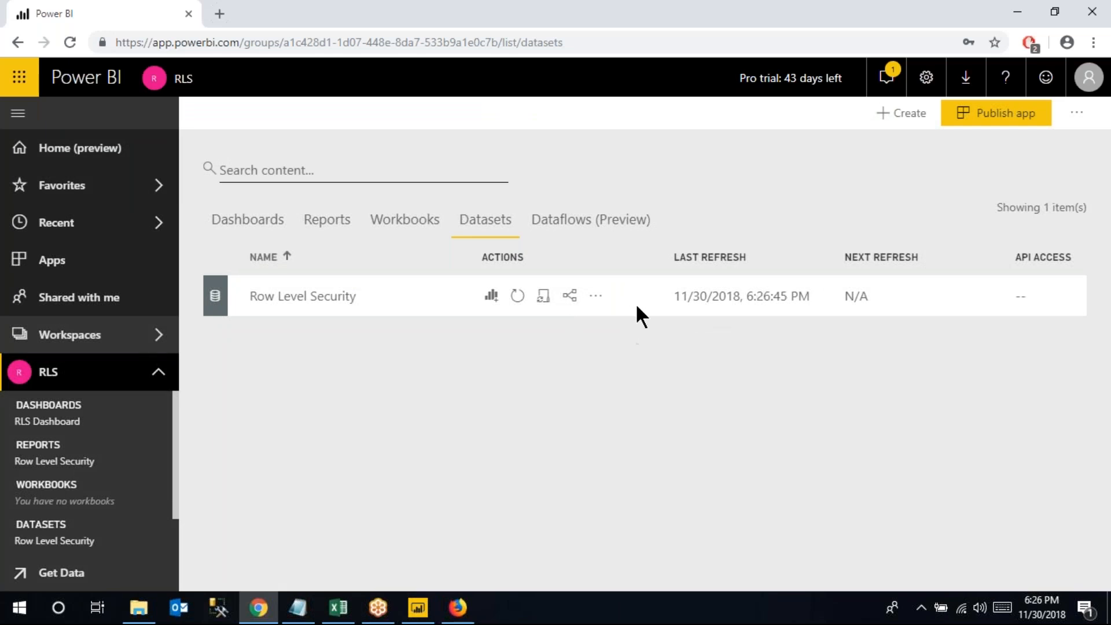
pyautogui.moveTo(752, 300); pyautogui.dragTo(809, 298)
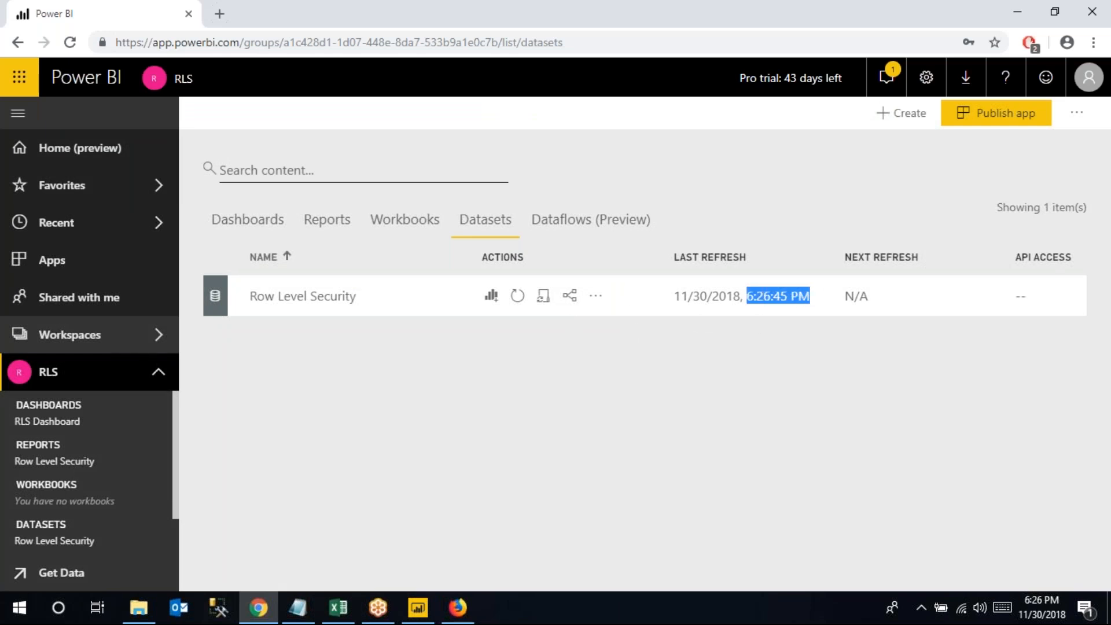
# Open the RLS Reports tab, check the Users cell A6 (Central), then switch to the other user's browser
pyautogui.click(328, 223)
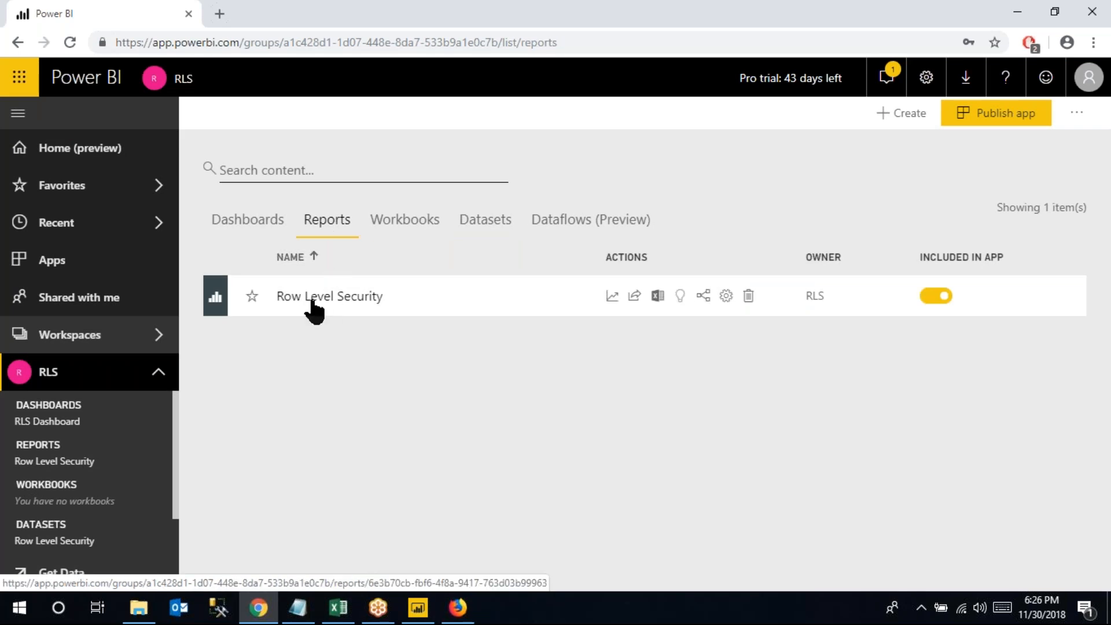
pyautogui.click(342, 610)
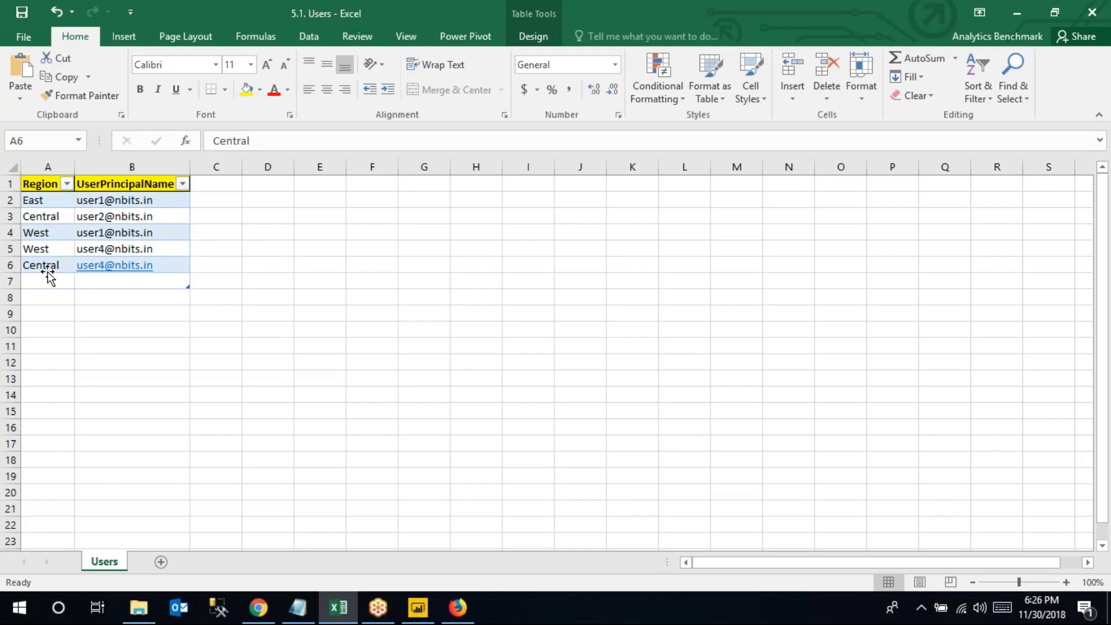
pyautogui.click(49, 266)
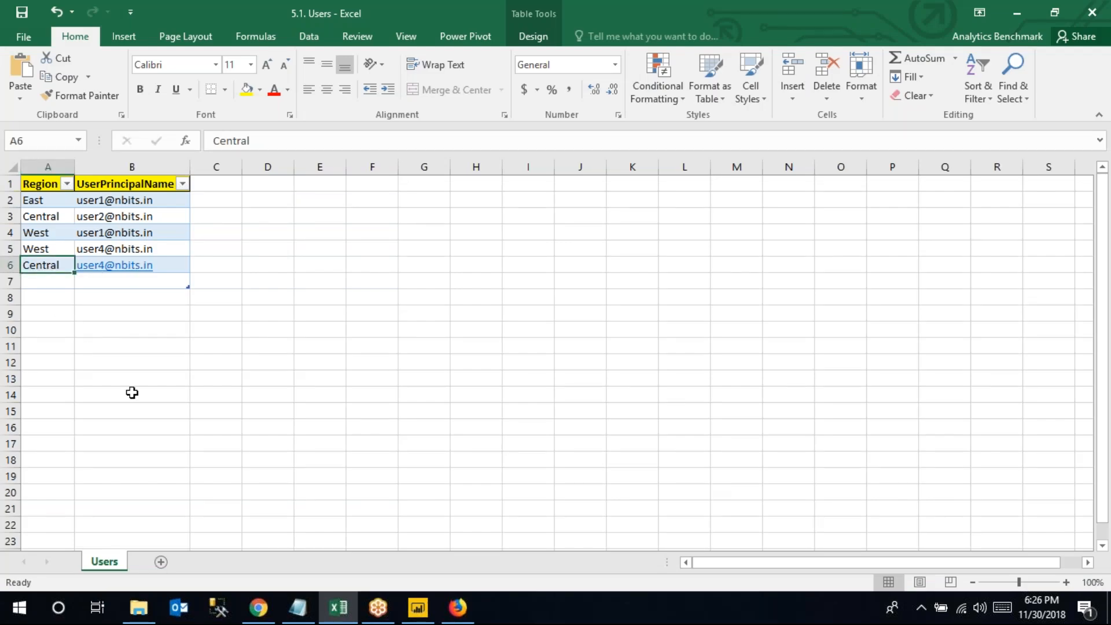
pyautogui.click(457, 609)
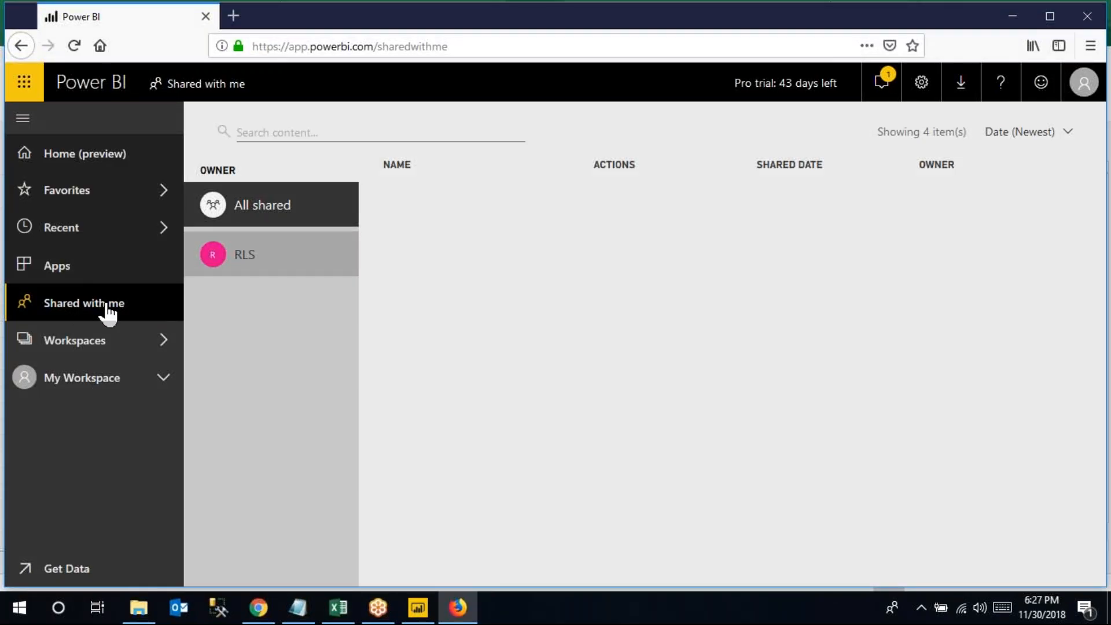
# Reload Shared with me, verify the signed-in account, and open the shared Row Level Security report
pyautogui.click(74, 45)
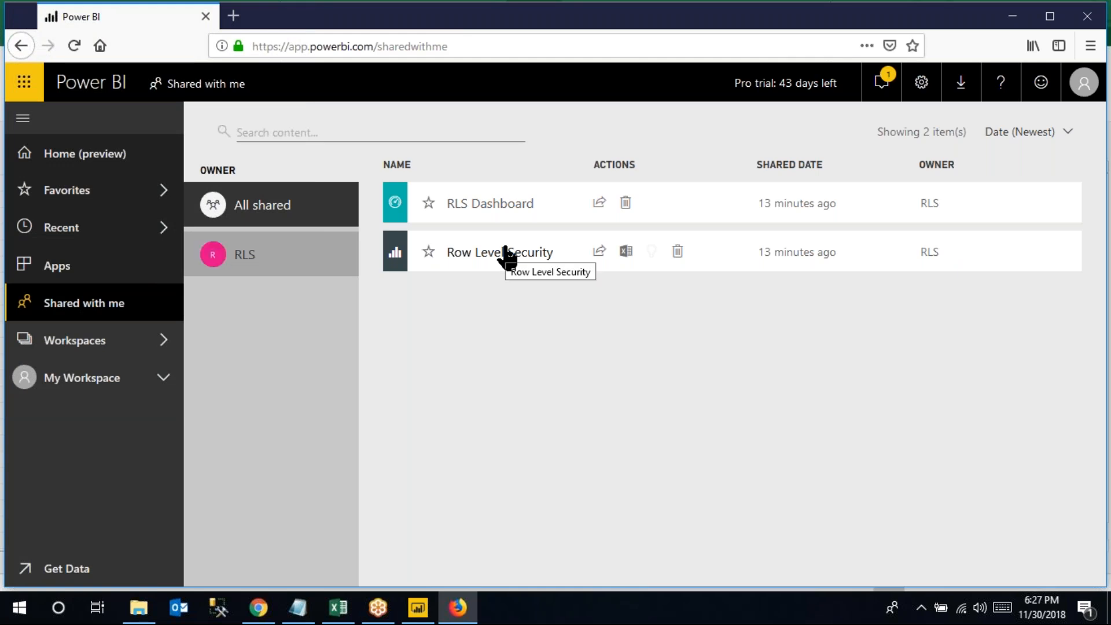
pyautogui.click(1083, 82)
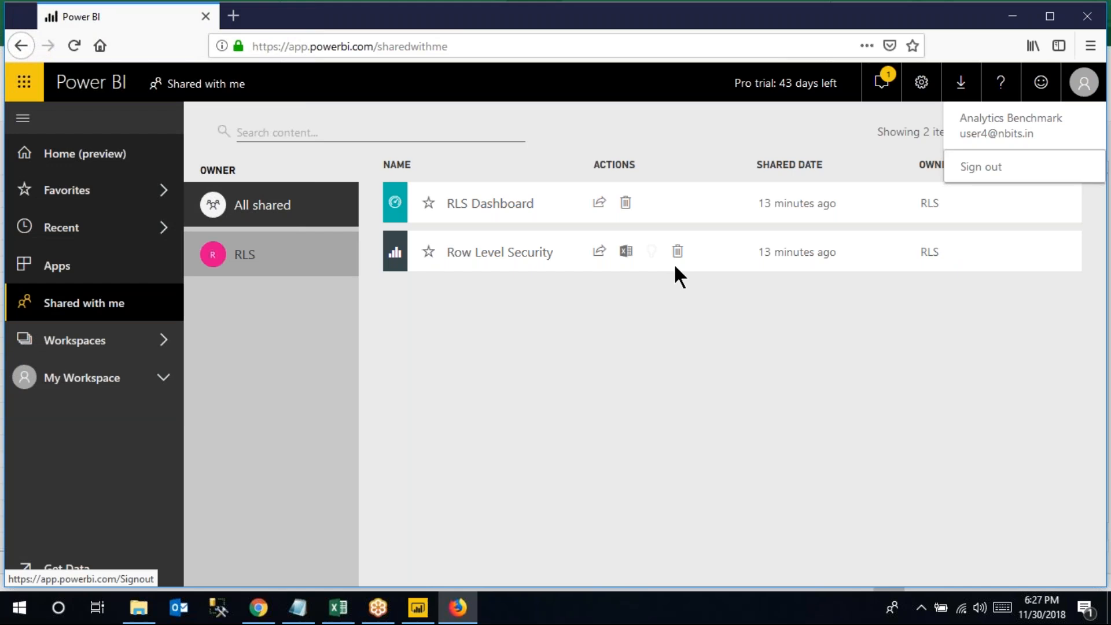
pyautogui.click(338, 608)
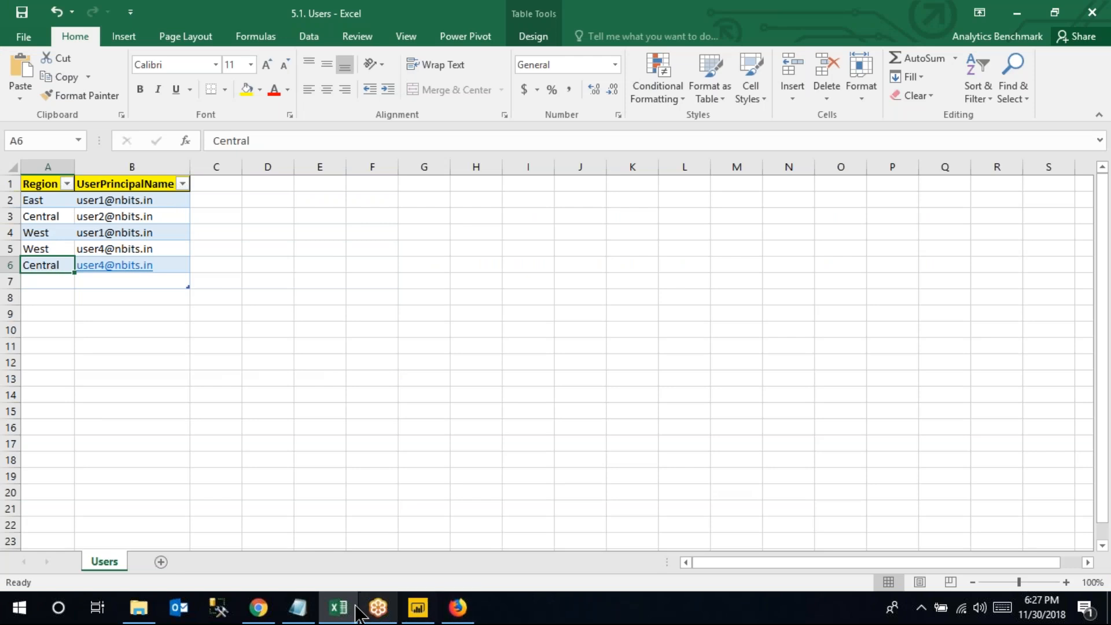
pyautogui.click(457, 608)
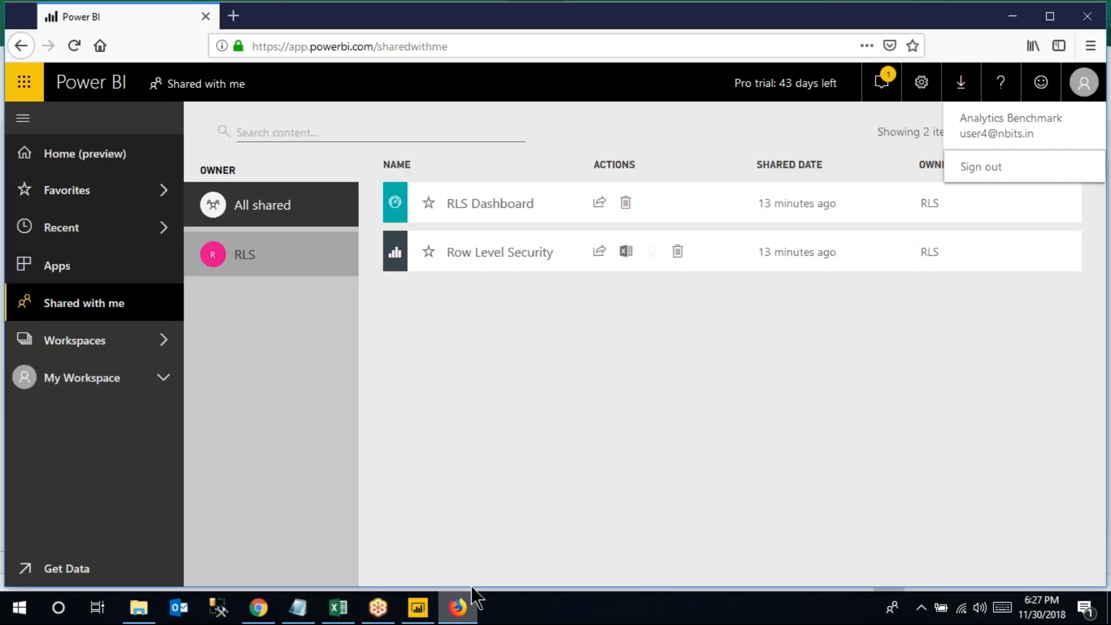
pyautogui.click(525, 254)
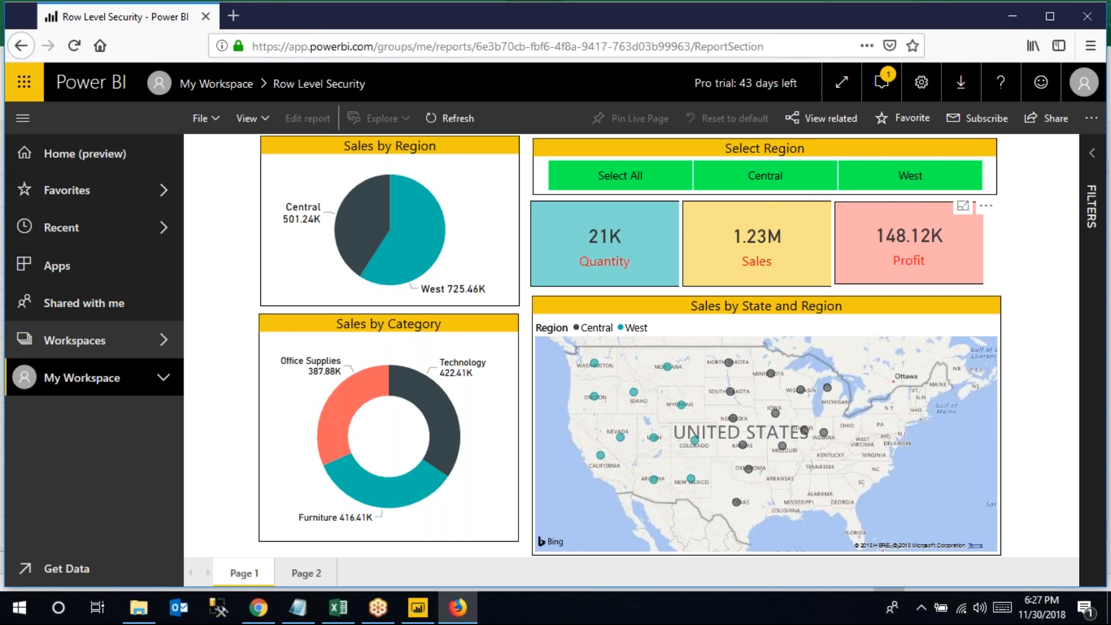
# Go to My Workspace reports, back to Shared with me, then return to Power BI Desktop
pyautogui.click(209, 86)
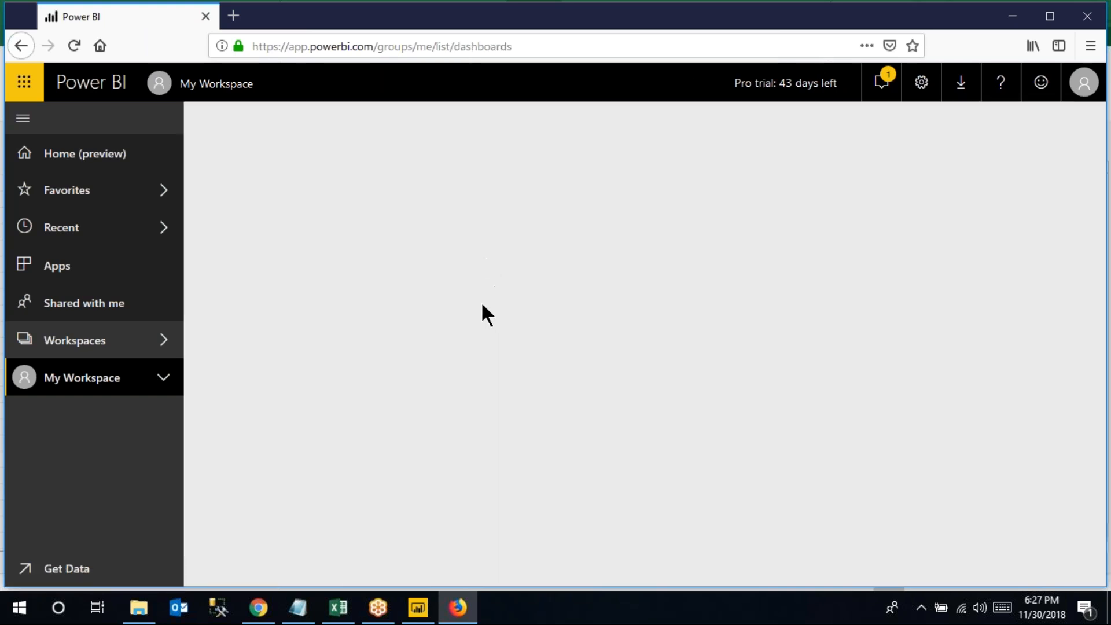
pyautogui.click(342, 213)
pyautogui.click(101, 307)
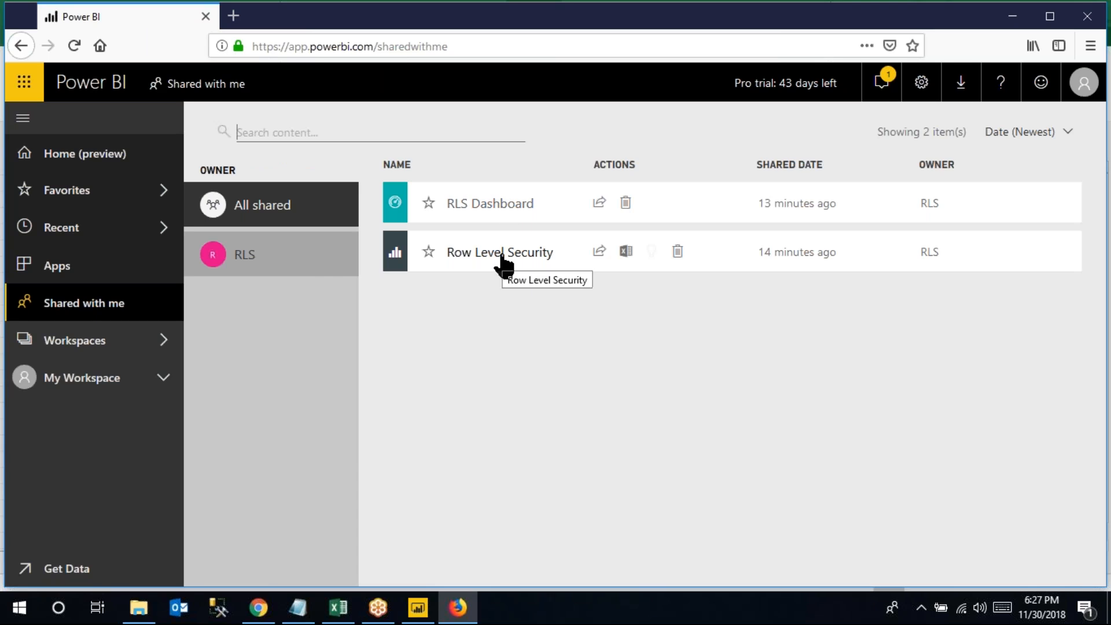
pyautogui.click(417, 607)
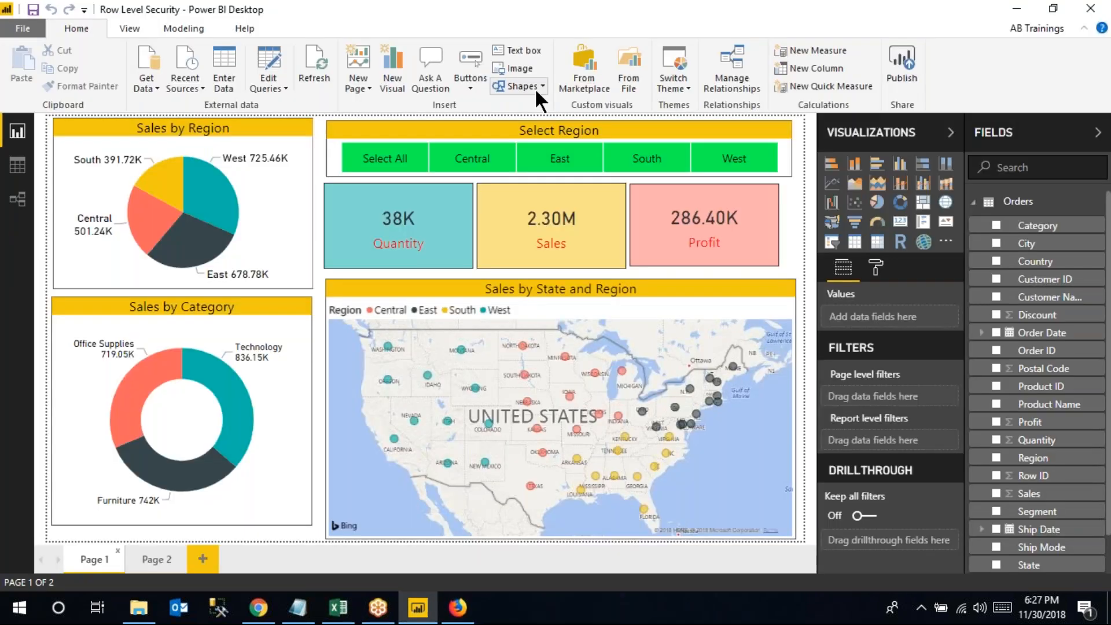
# Compare the Region role's USERPRINCIPALNAME() filter with the West and Central entries in Excel's Users sheet
pyautogui.click(179, 26)
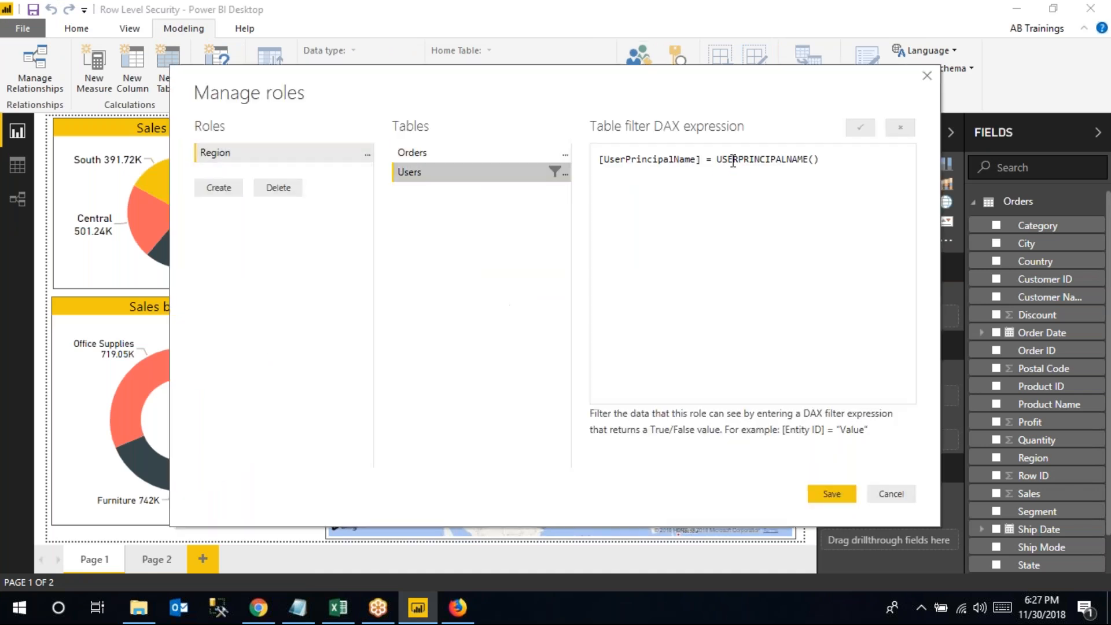
pyautogui.moveTo(717, 159); pyautogui.dragTo(822, 161)
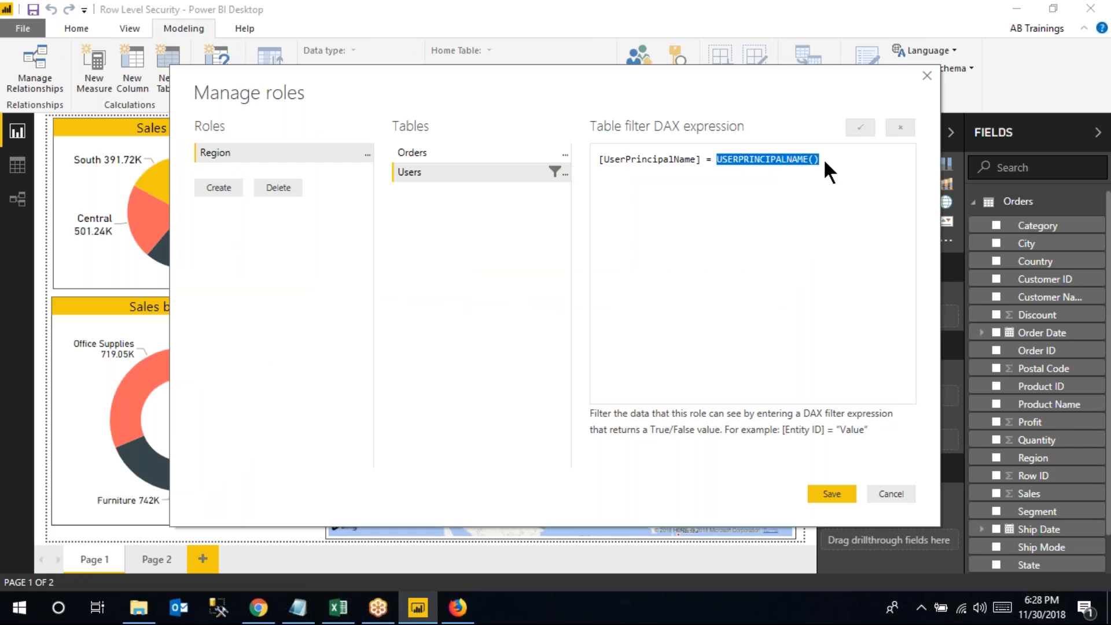
pyautogui.click(339, 607)
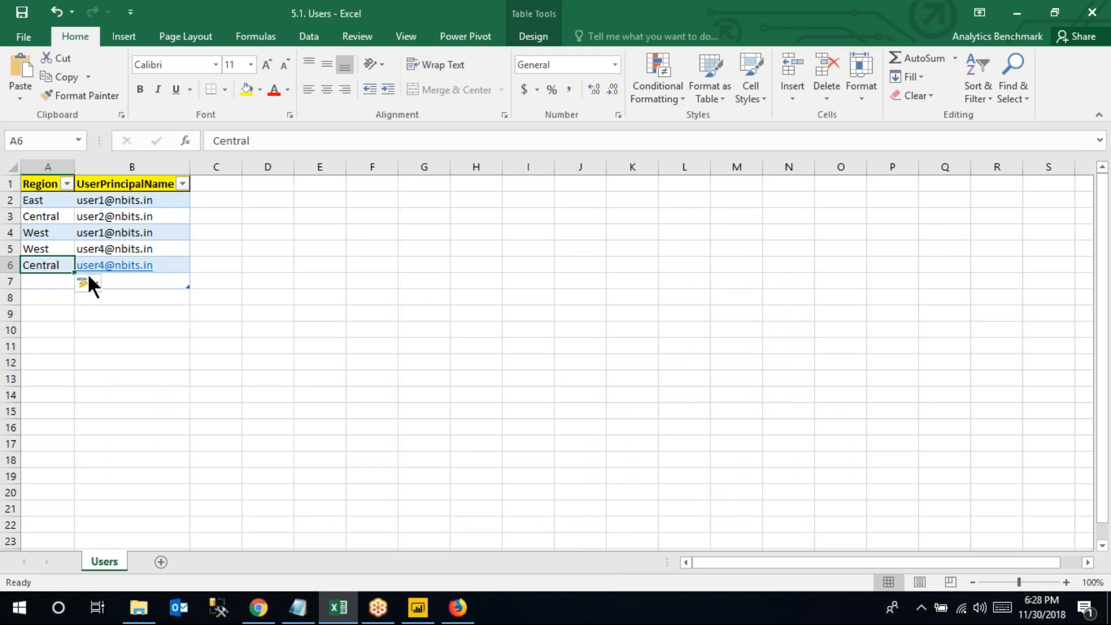
pyautogui.click(50, 252)
pyautogui.click(51, 269)
pyautogui.click(50, 248)
pyautogui.click(49, 267)
pyautogui.click(50, 250)
pyautogui.click(49, 265)
pyautogui.click(48, 250)
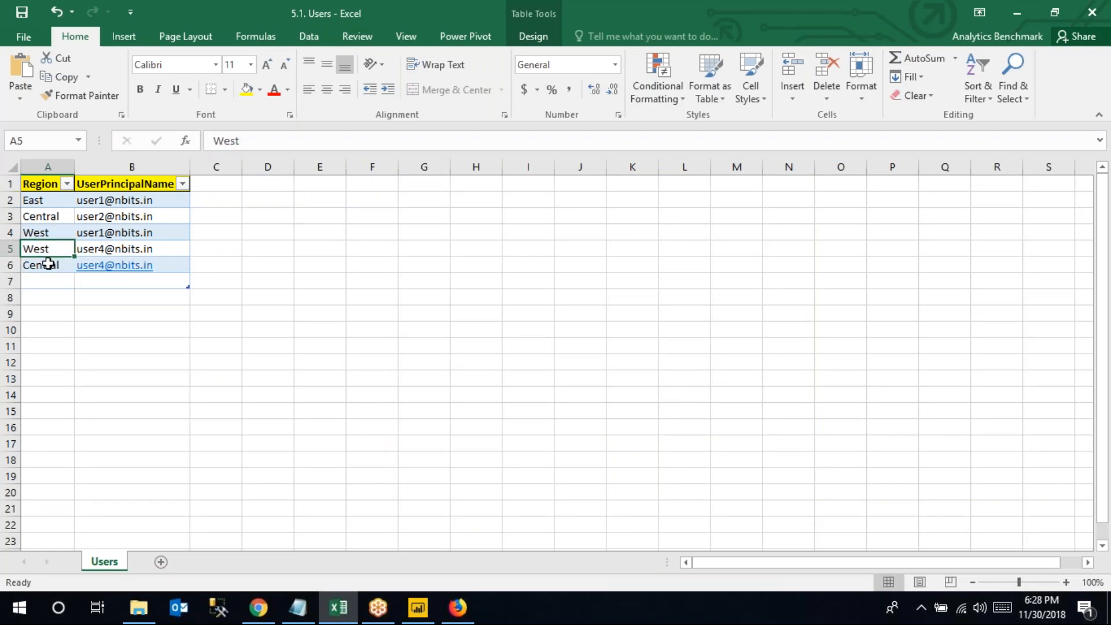
# Cancel Manage Roles, view the Orders–Users model diagram, then return to the browser's shared items
pyautogui.click(418, 607)
pyautogui.click(891, 494)
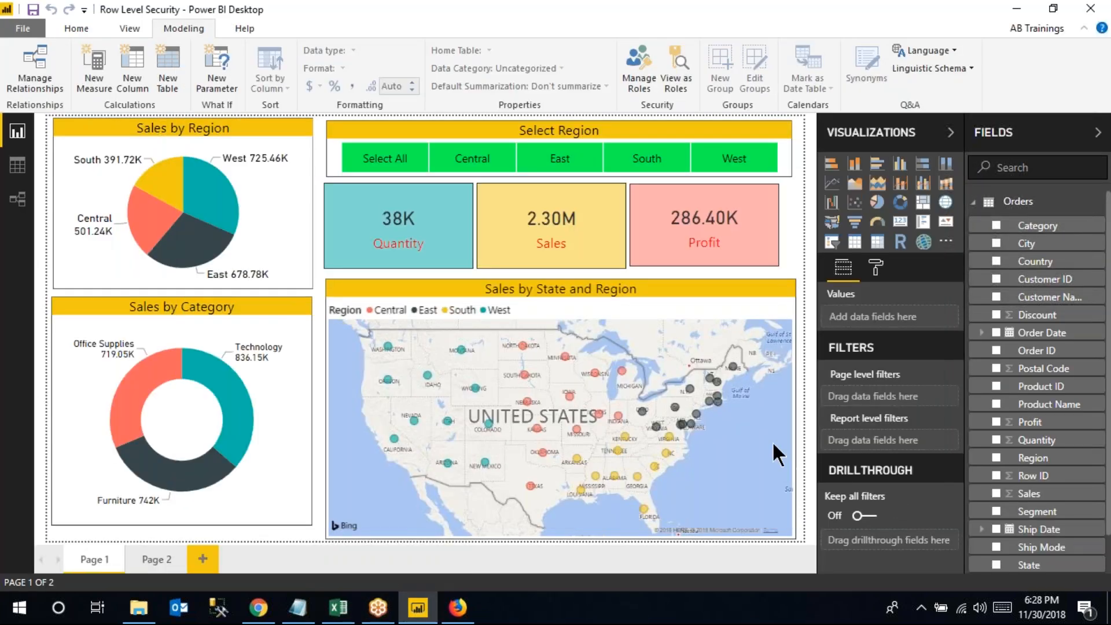
pyautogui.click(29, 203)
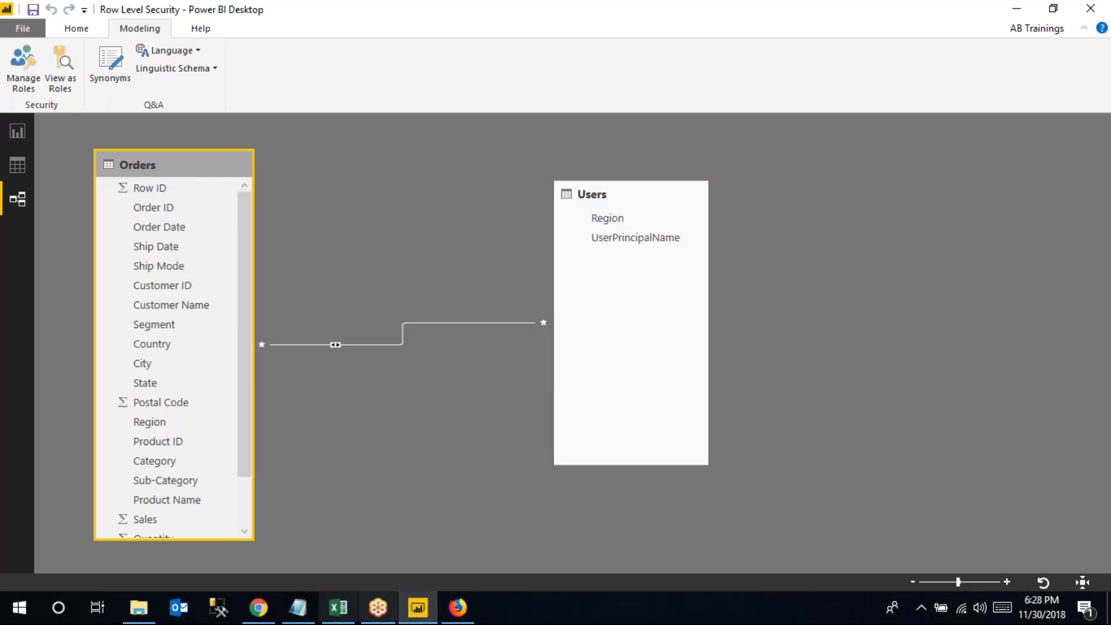
pyautogui.click(457, 607)
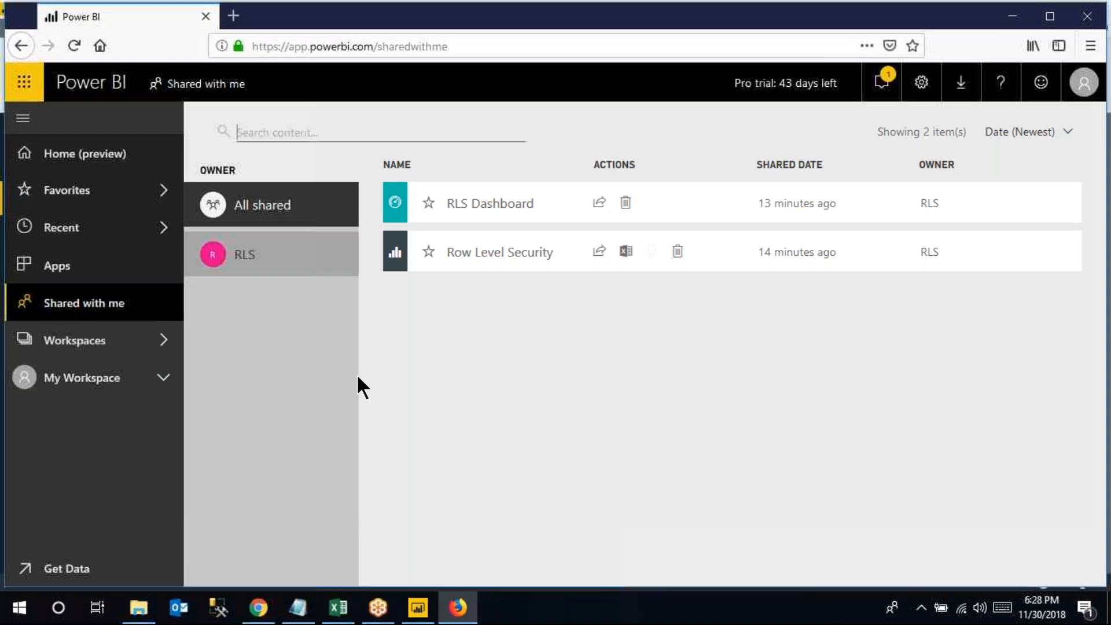
# Open the shared Row Level Security report, toggle its West slicer, then return to My Workspace
pyautogui.click(486, 252)
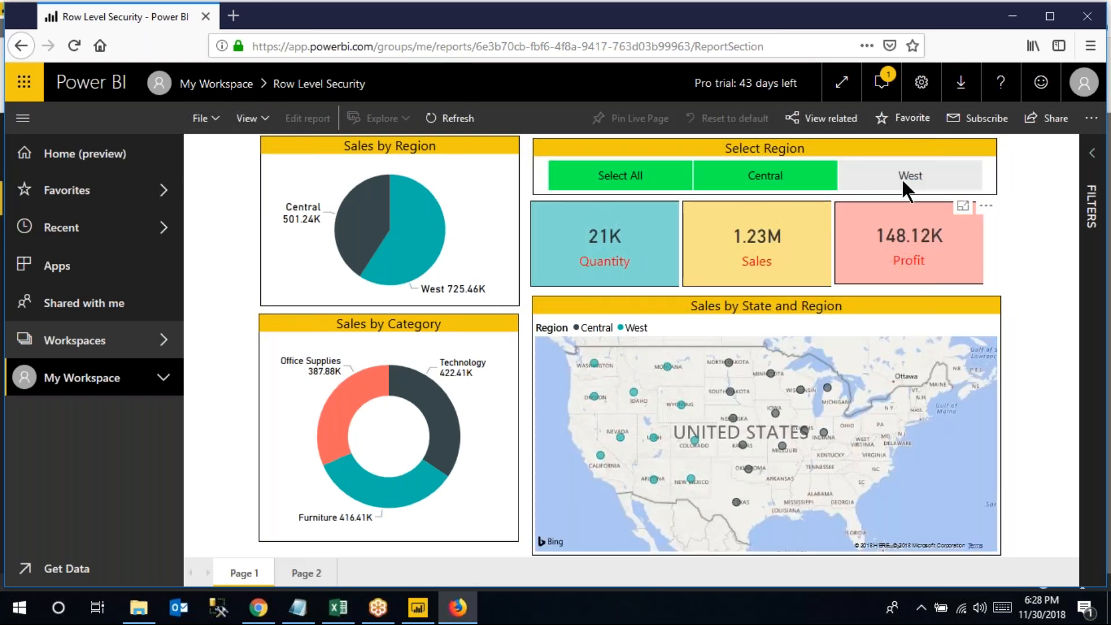
pyautogui.click(903, 181)
pyautogui.moveTo(307, 223)
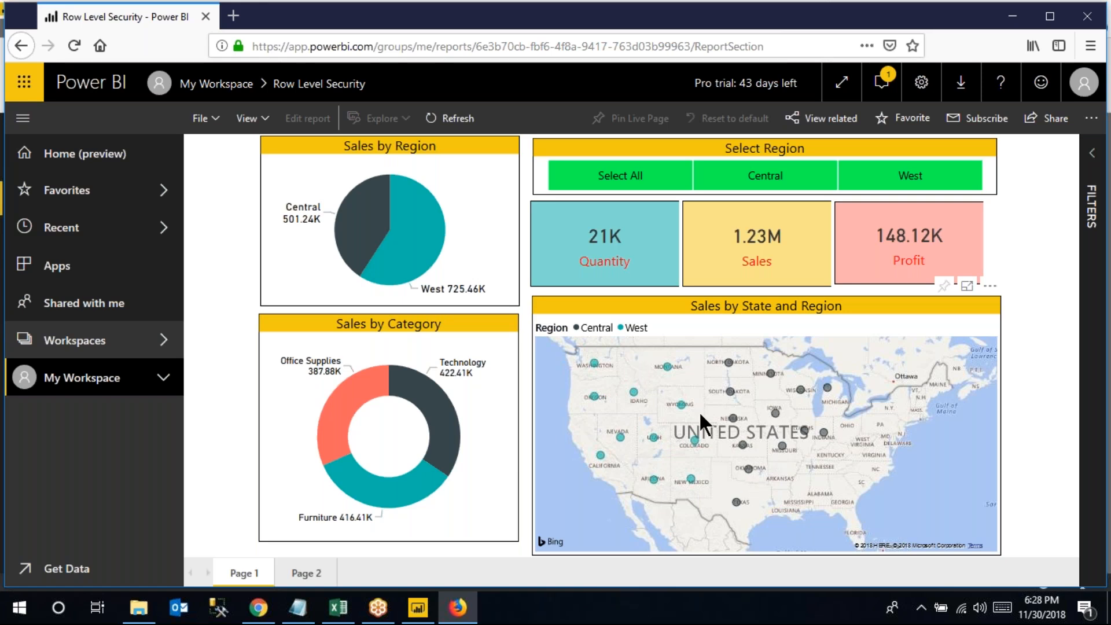
pyautogui.click(216, 84)
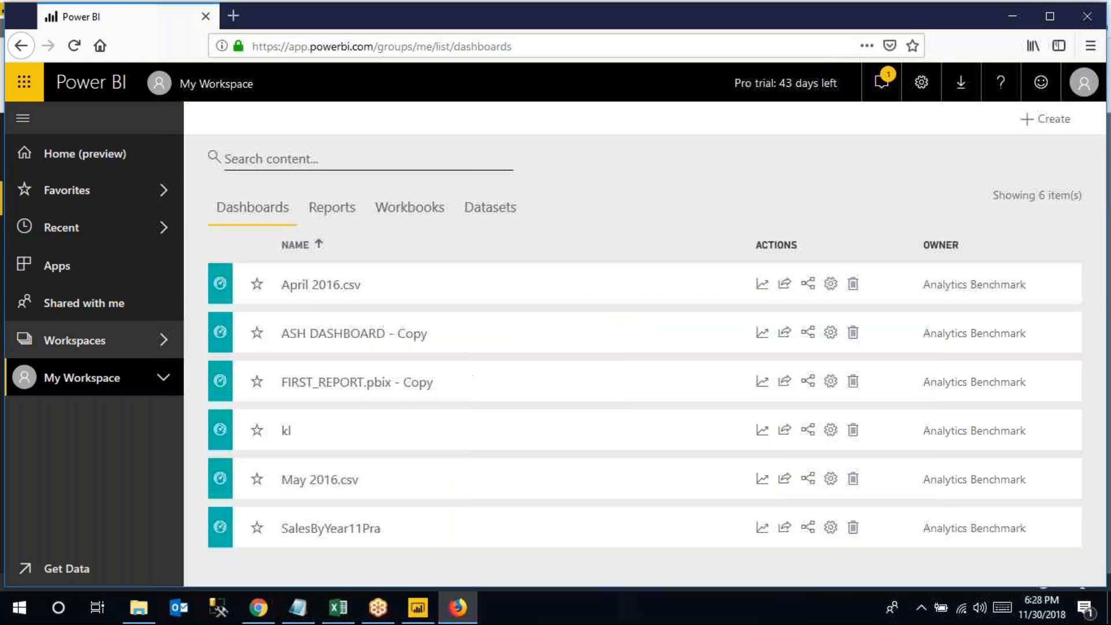
# Open the shared RLS Dashboard showing only Central and West sales, then return to Power BI Desktop
pyautogui.click(96, 302)
pyautogui.click(485, 217)
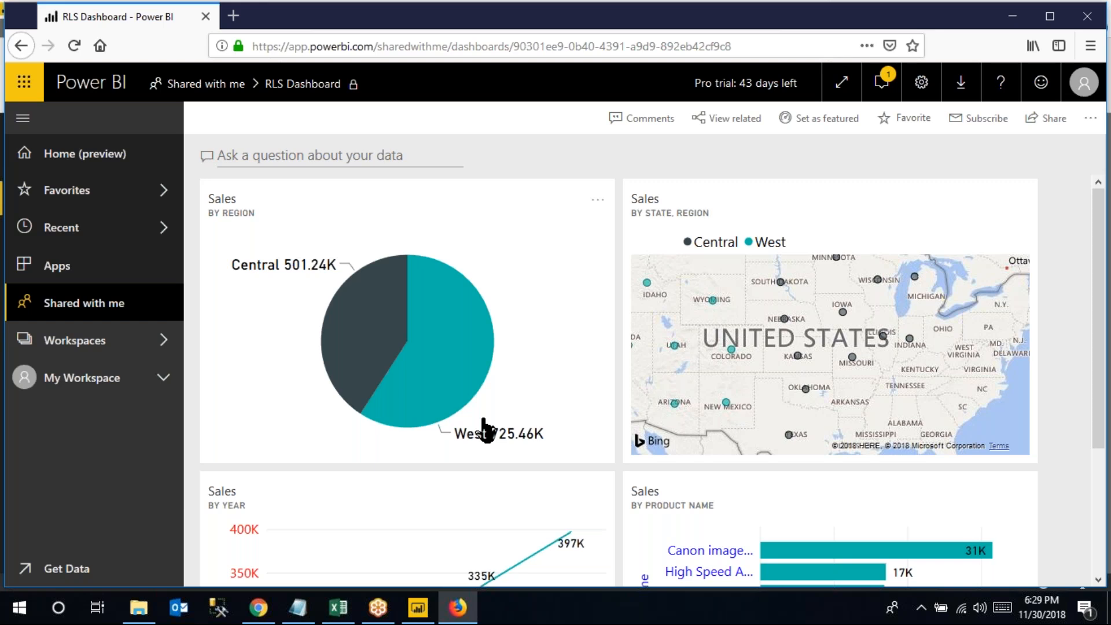
pyautogui.click(418, 607)
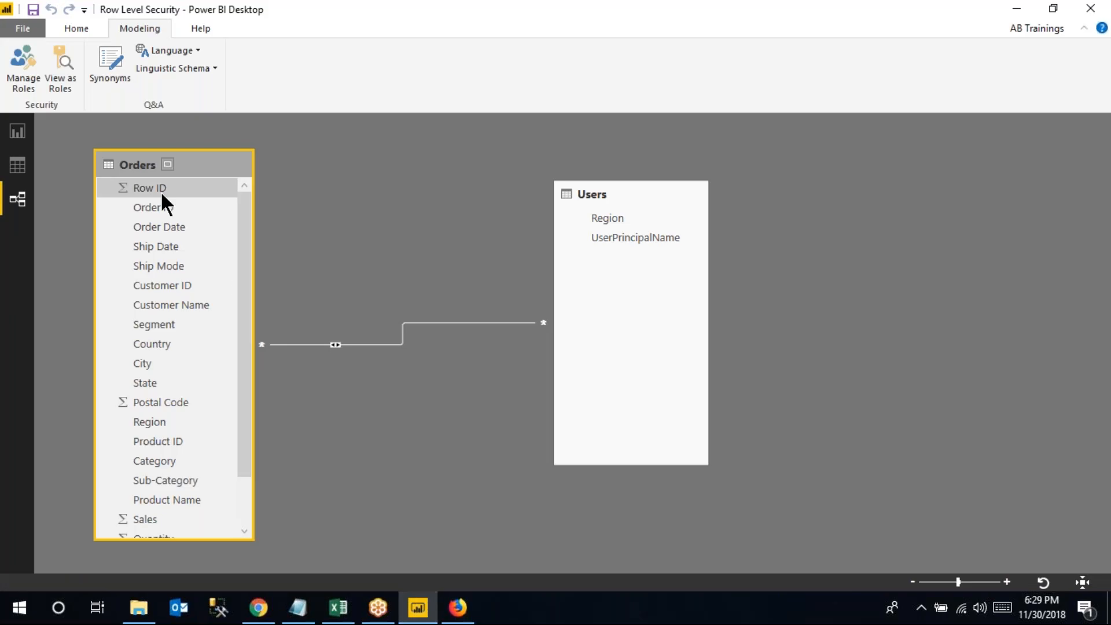
# Switch to Report view and review the Region role's filters in Manage Roles, then close it
pyautogui.click(68, 26)
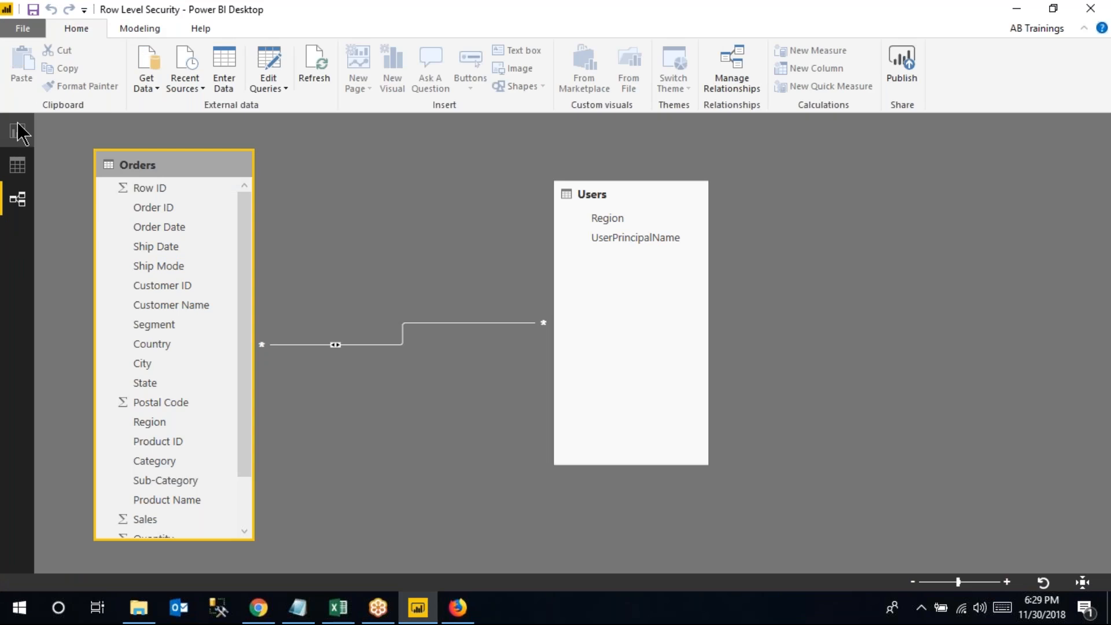
pyautogui.click(18, 132)
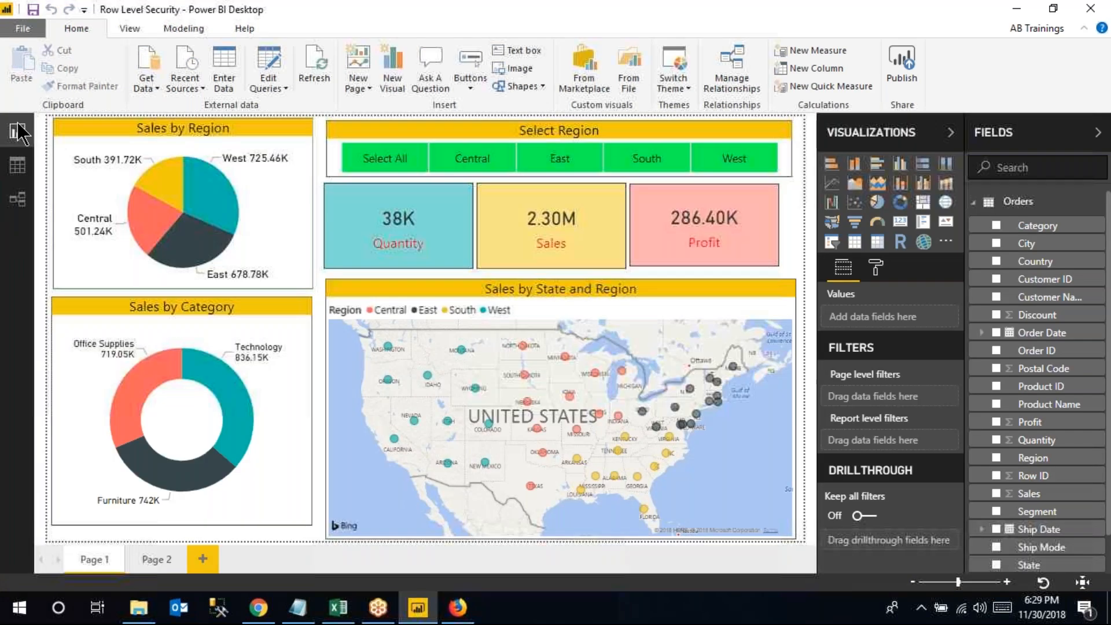
pyautogui.click(186, 25)
pyautogui.click(635, 72)
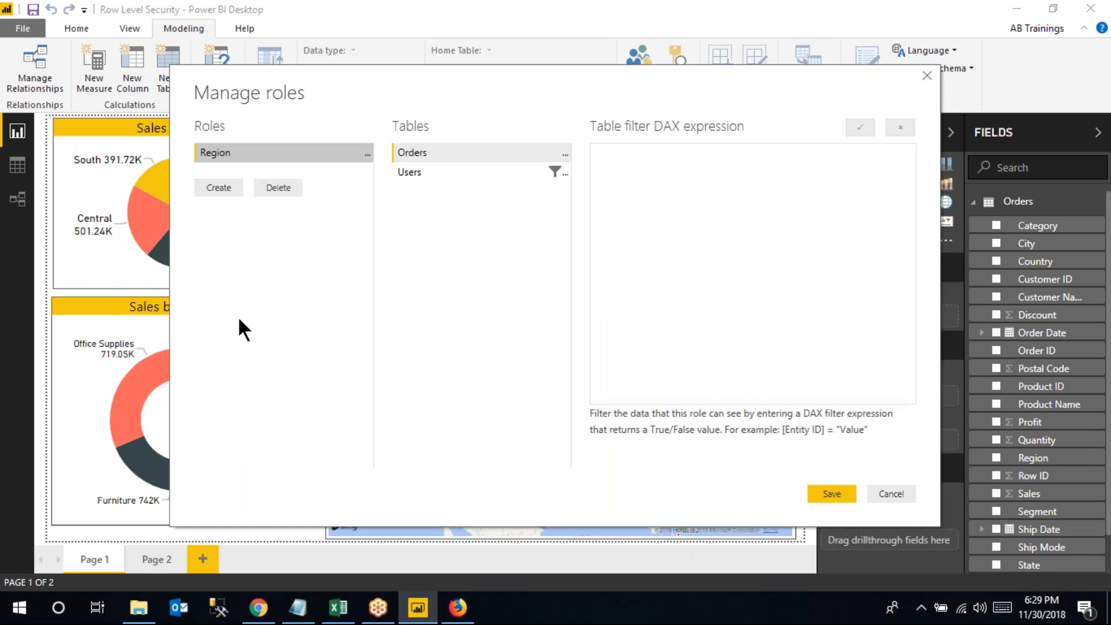
pyautogui.click(854, 492)
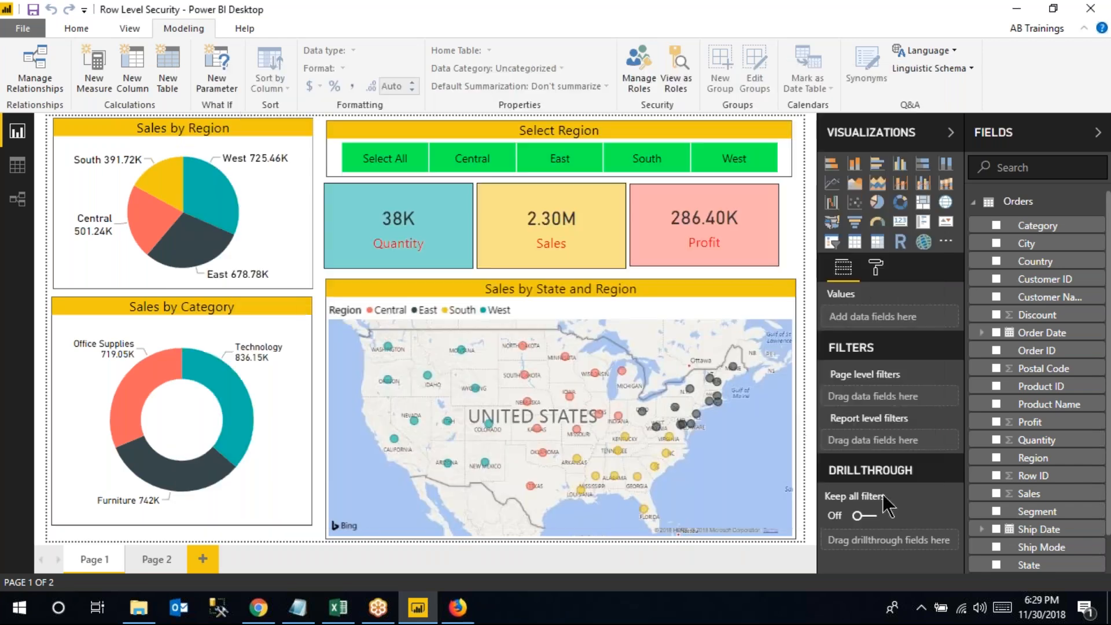
# Look over the data model in Model view, then minimize everything to show the Windows desktop
pyautogui.click(21, 206)
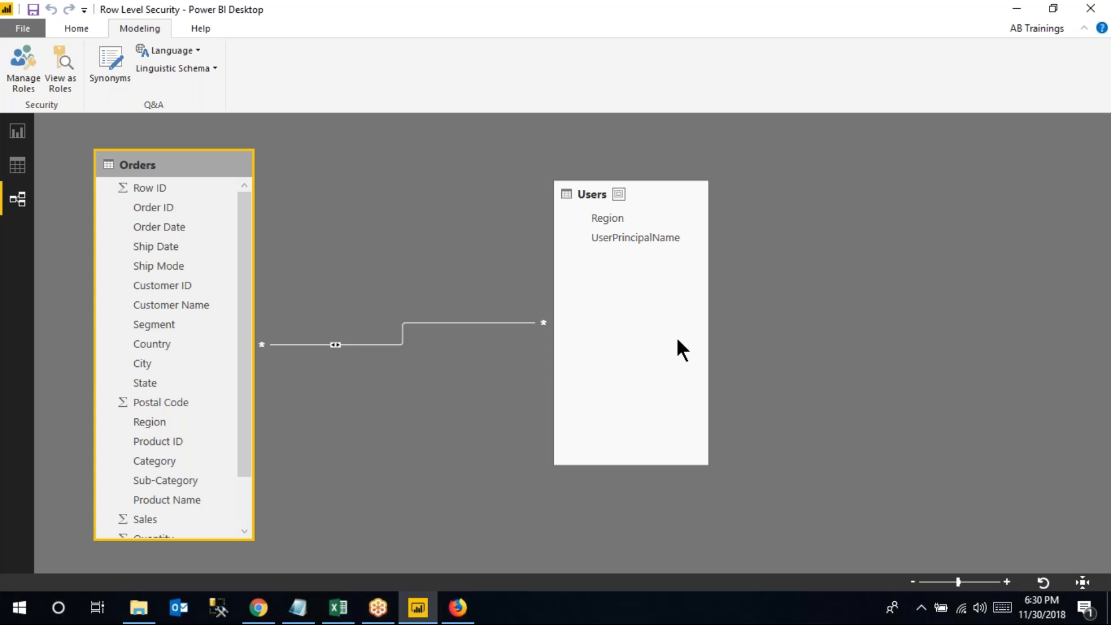
pyautogui.click(72, 28)
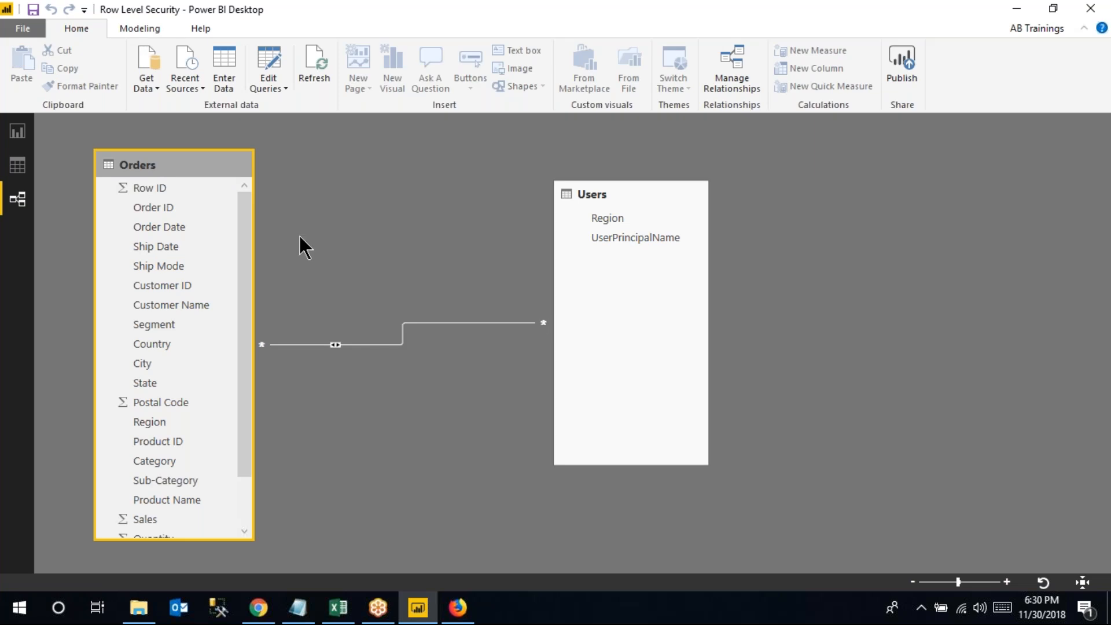
pyautogui.click(1107, 613)
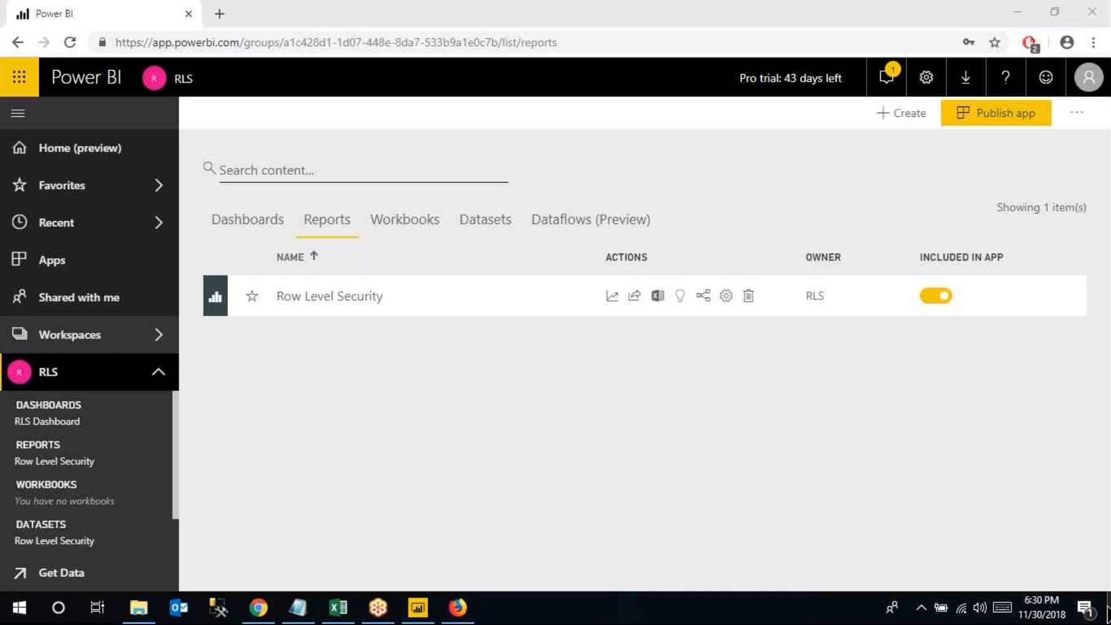
pyautogui.click(1108, 613)
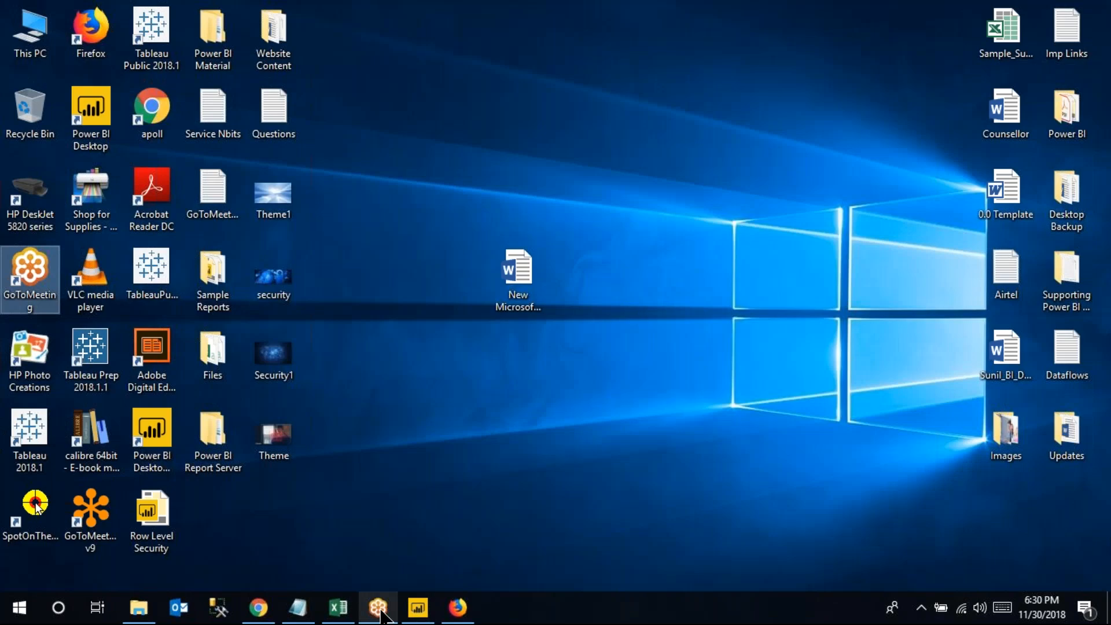